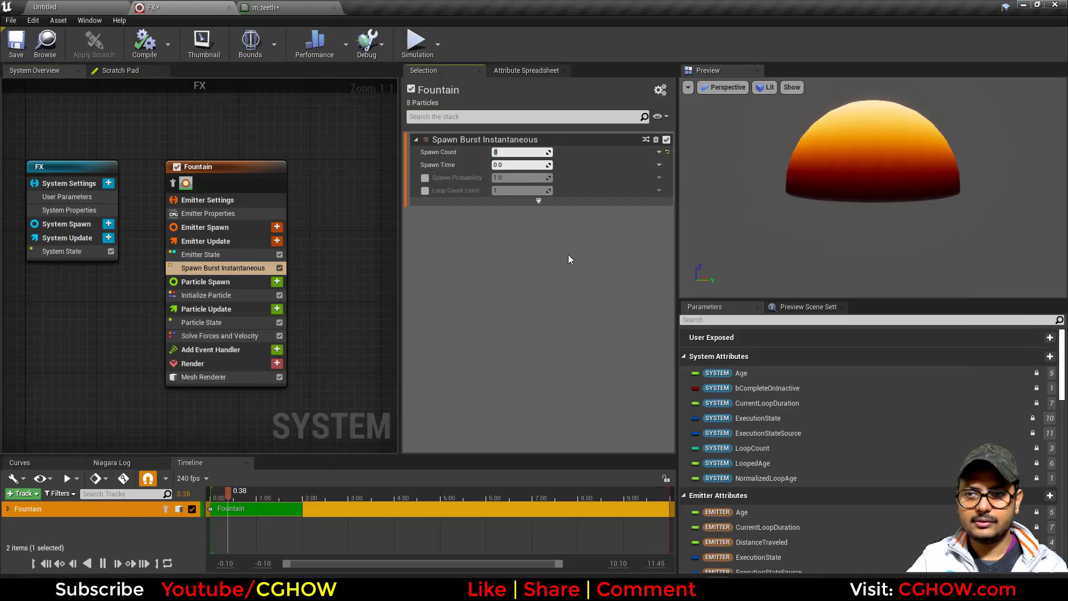
# Step: Set the particle Lifetime Mode in Initialize Particle to Direct Set with a lifetime of 2.0
pyautogui.click(206, 295)
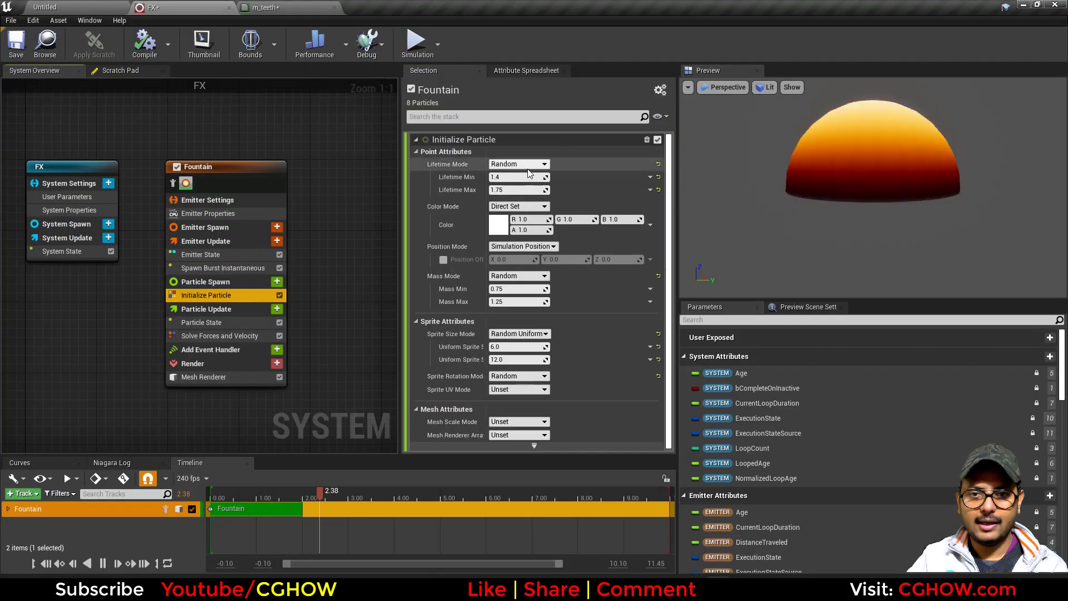
pyautogui.click(512, 179)
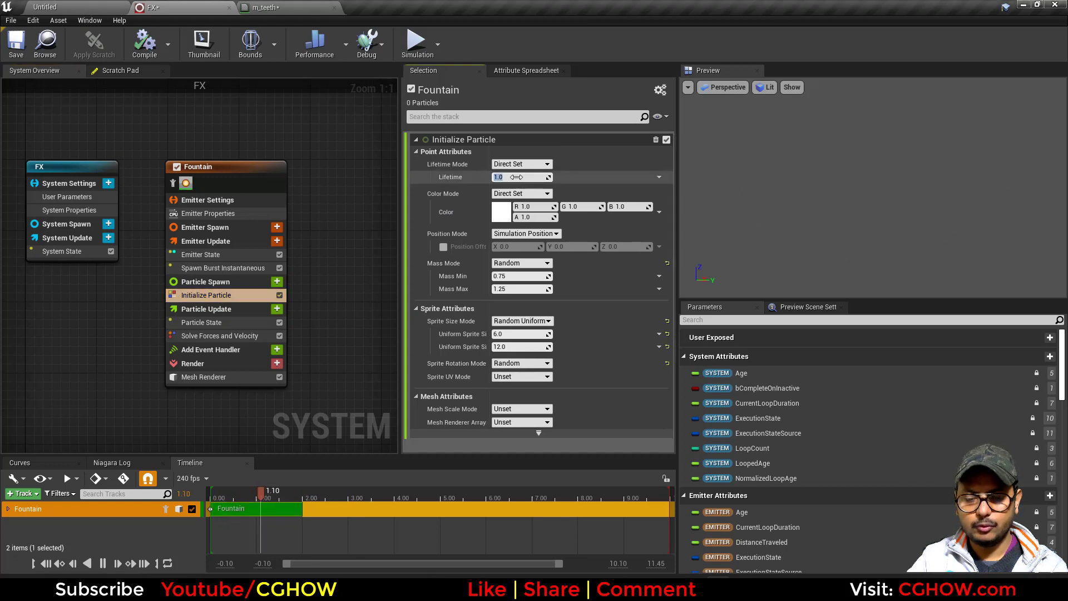
pyautogui.write('2')
pyautogui.press('Return')
pyautogui.click(206, 255)
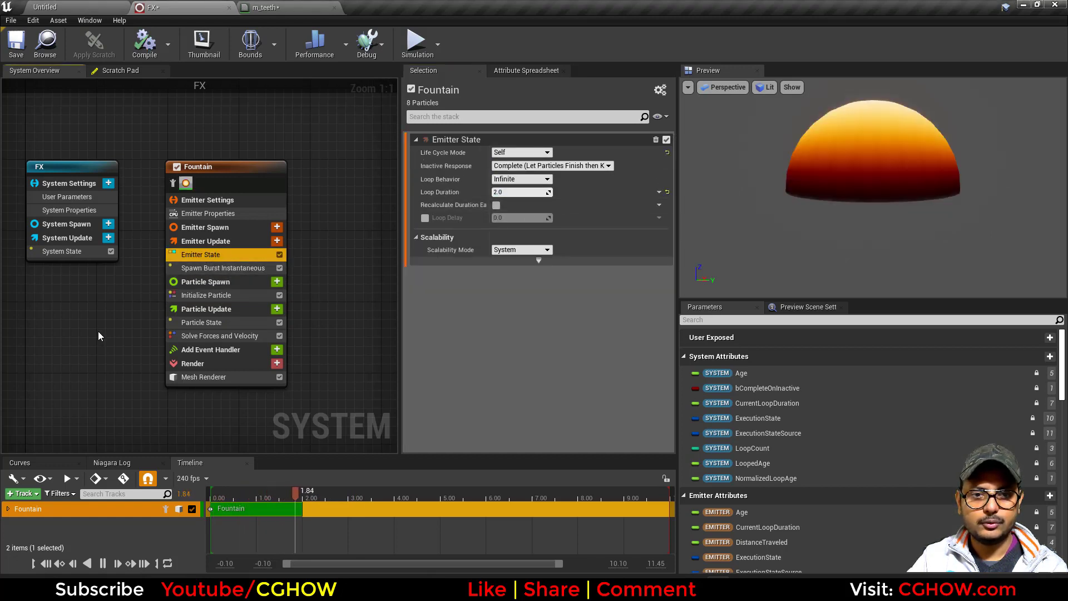
# Step: Rename the Fountain emitter to lower_jaw
pyautogui.doubleClick(202, 167)
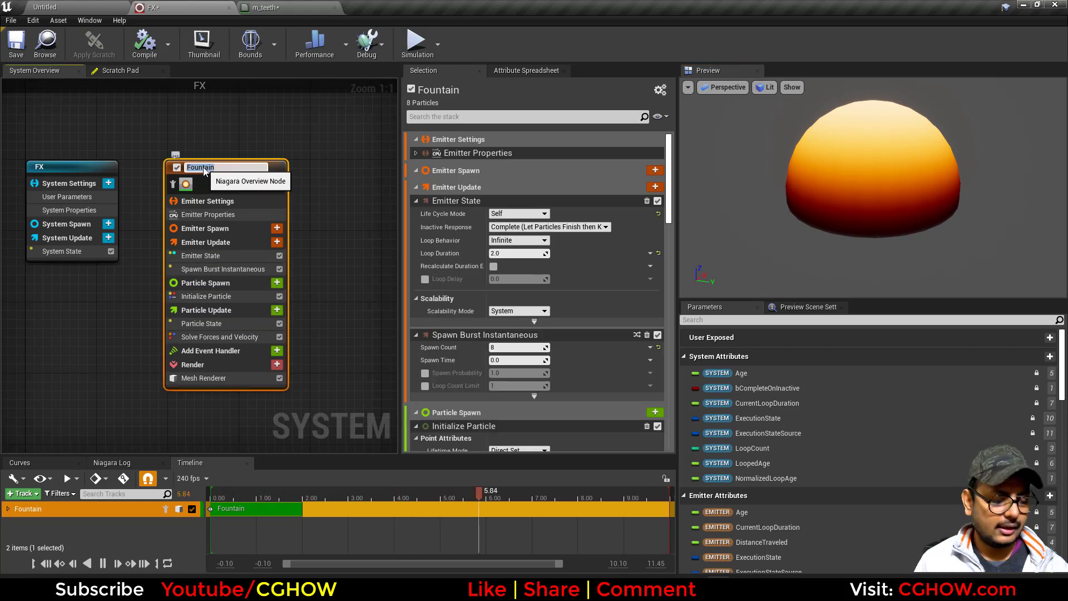
pyautogui.write('lower jaw')
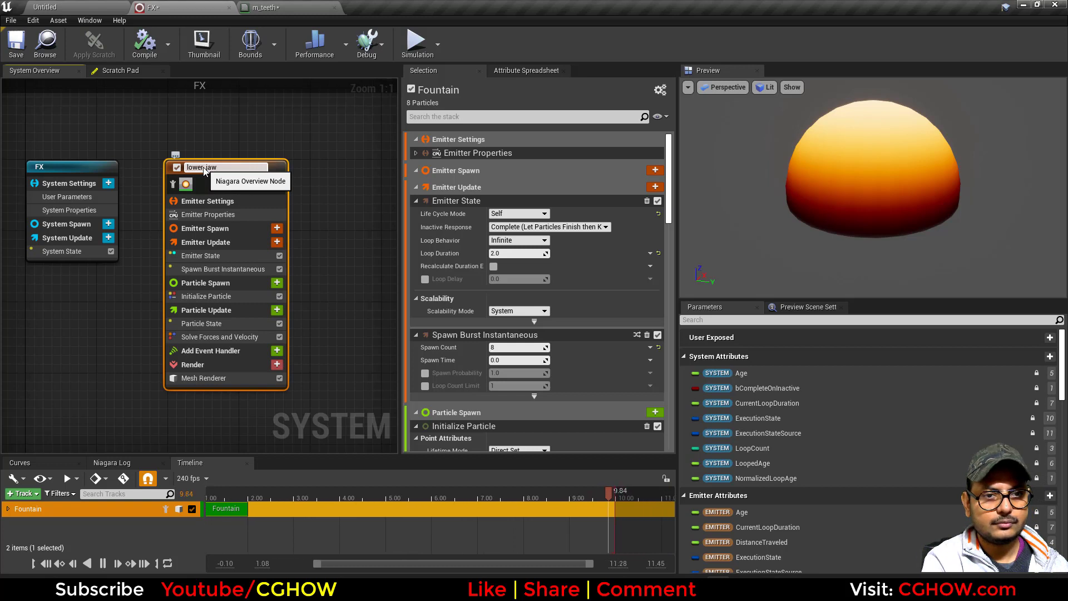
pyautogui.press('Return')
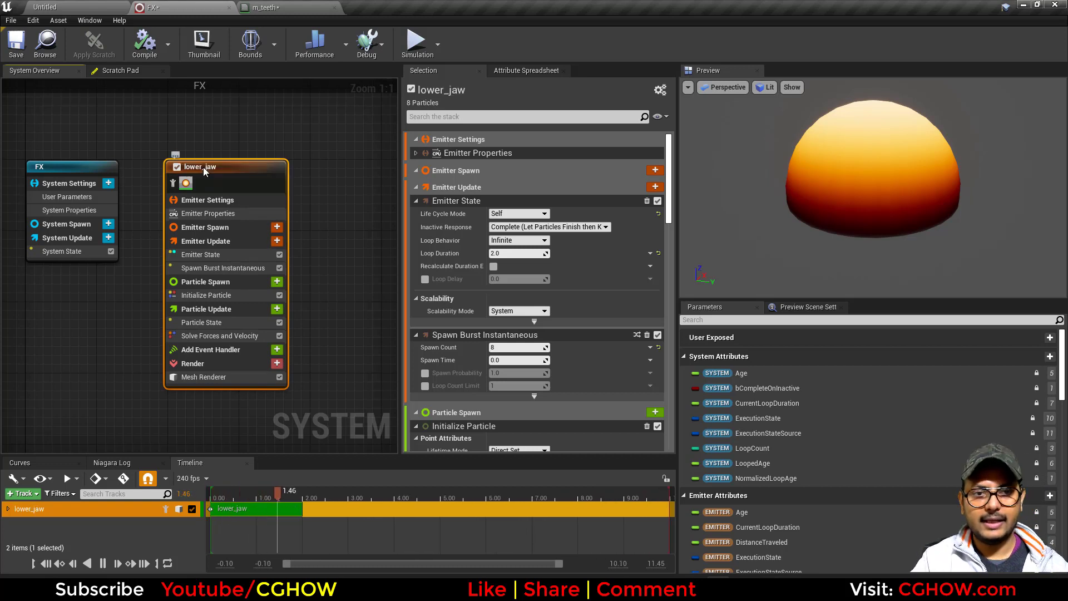
pyautogui.doubleClick(204, 168)
pyautogui.press('Return')
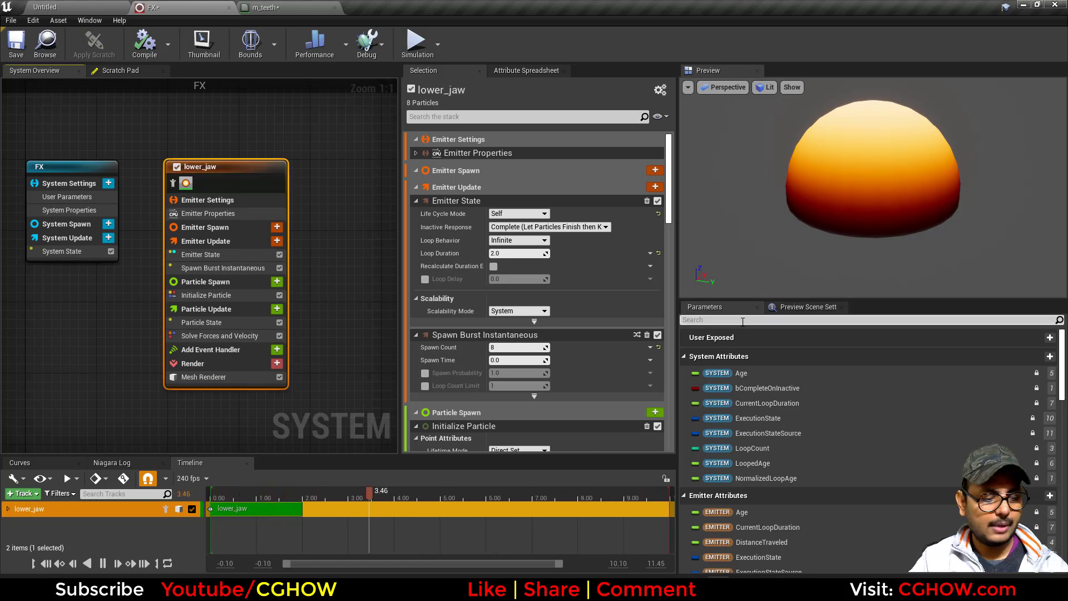
# Step: Find the Particles Position parameter and add it as a Set Position module under the emitter's Particle Spawn, after Initialize Particle
pyautogui.press('Home')
pyautogui.click(743, 322)
pyautogui.write('pos')
pyautogui.moveTo(755, 354); pyautogui.dragTo(251, 295)
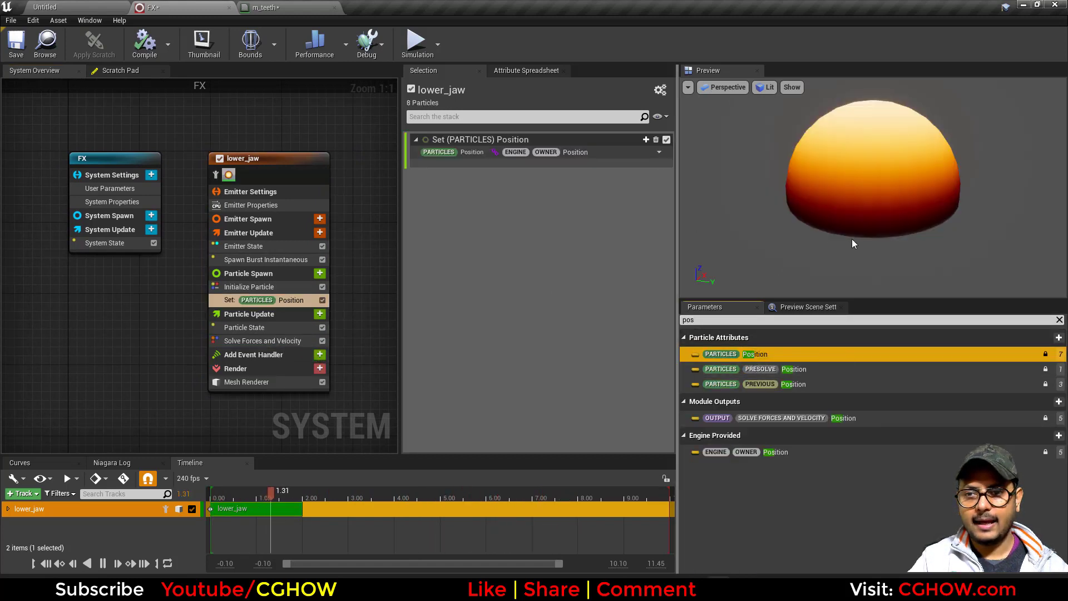
# Step: Assign a Make Vector dynamic input to the particle position in the Set Position module
pyautogui.scroll(-3, 851, 239)
pyautogui.moveTo(811, 220); pyautogui.dragTo(871, 242)
pyautogui.moveTo(699, 274); pyautogui.dragTo(699, 167)
pyautogui.moveTo(871, 195); pyautogui.dragTo(814, 229)
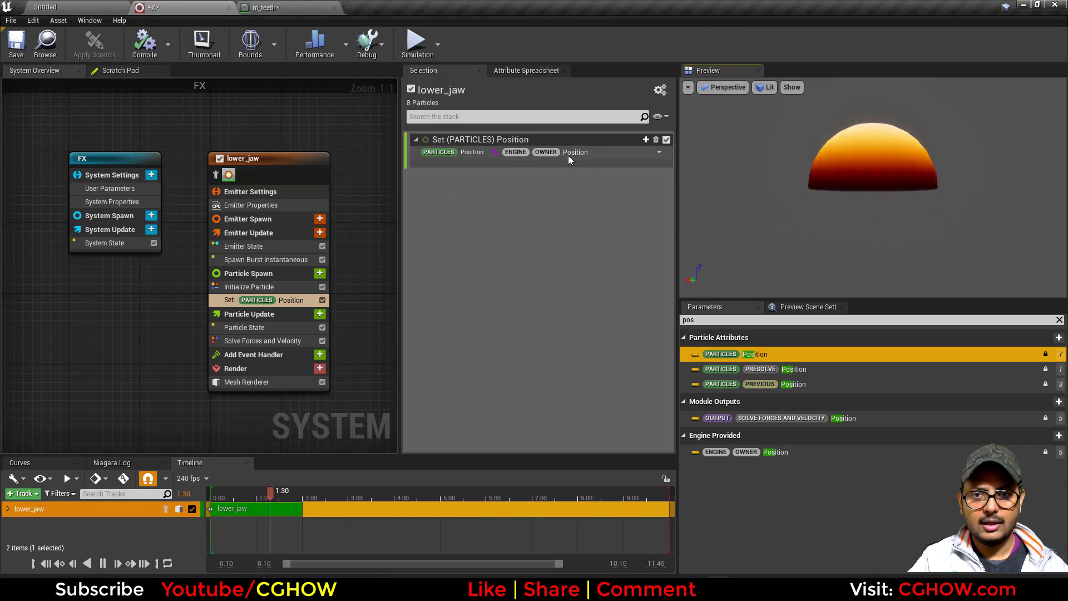
pyautogui.click(660, 153)
pyautogui.write('brea')
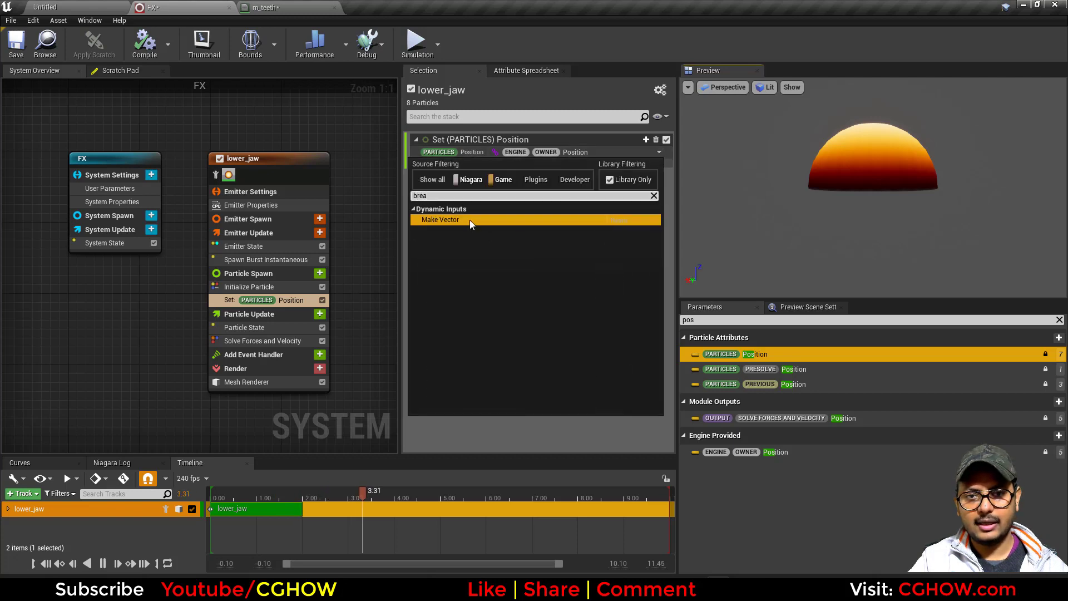
pyautogui.click(470, 219)
pyautogui.moveTo(927, 189); pyautogui.dragTo(929, 244)
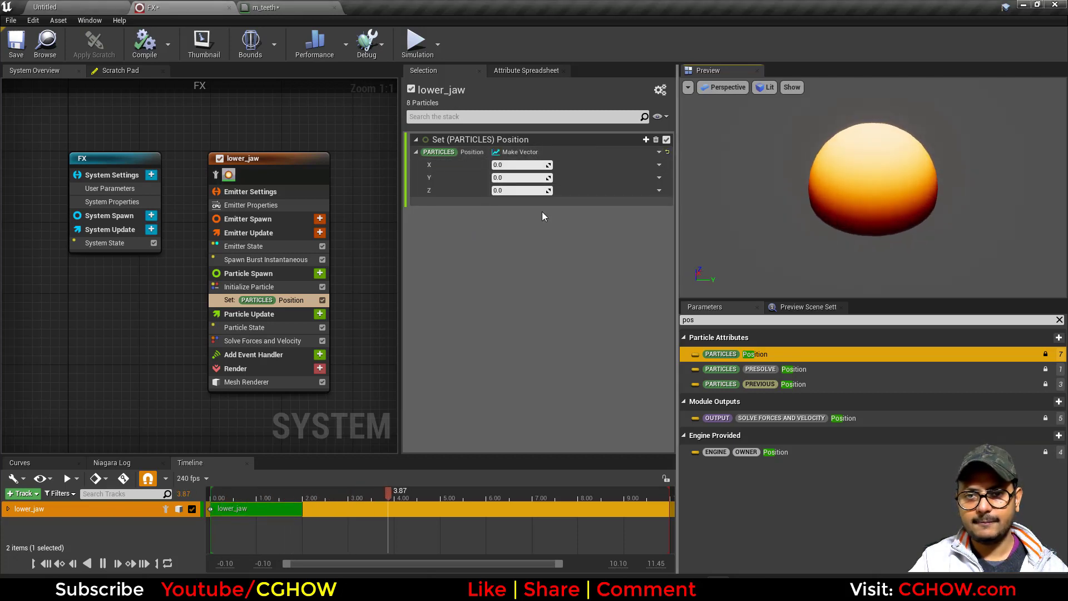
# Step: Drive the position's Y component with Add Float, and set that node's B input to Multiply Float
pyautogui.click(658, 178)
pyautogui.write('add')
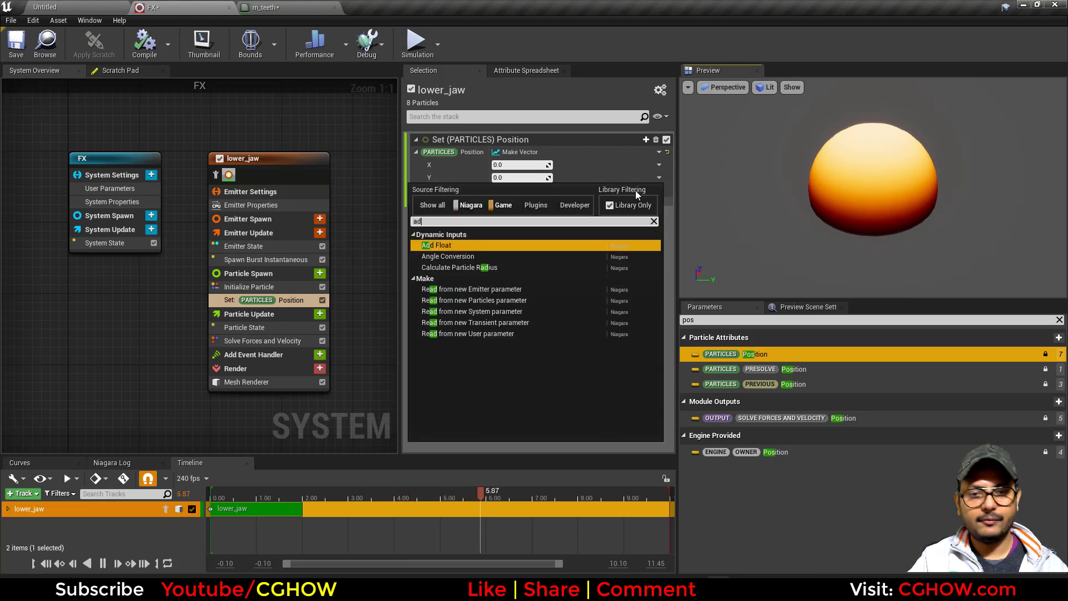
pyautogui.click(462, 245)
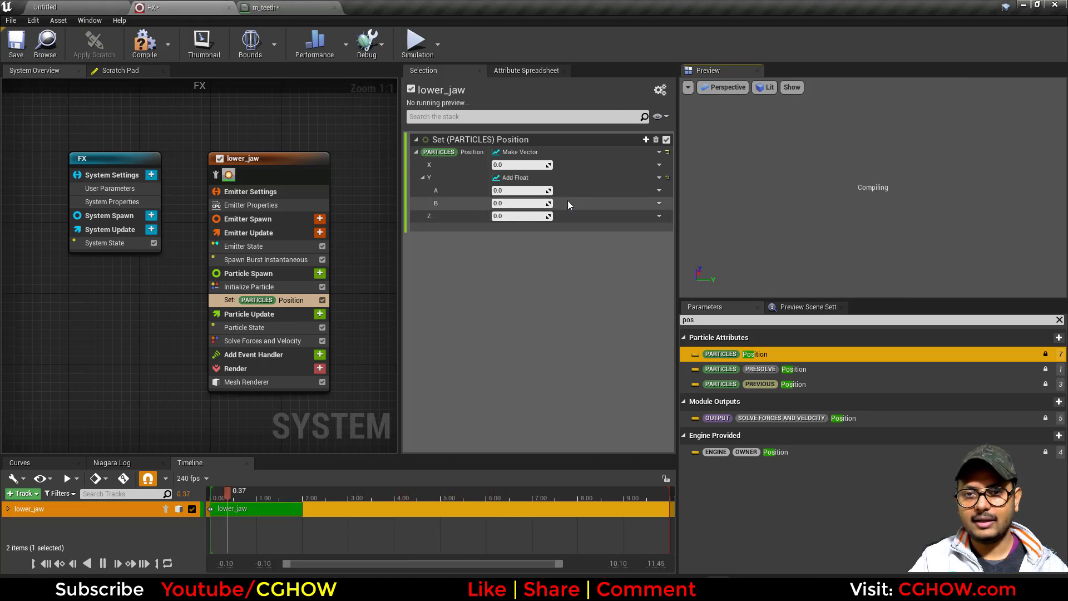
pyautogui.click(659, 203)
pyautogui.write('mul')
pyautogui.click(461, 273)
# Step: Set the Multiply Float's A input to Return Normalized Exec Index and raise its B value to about 437
pyautogui.click(659, 216)
pyautogui.write('norm')
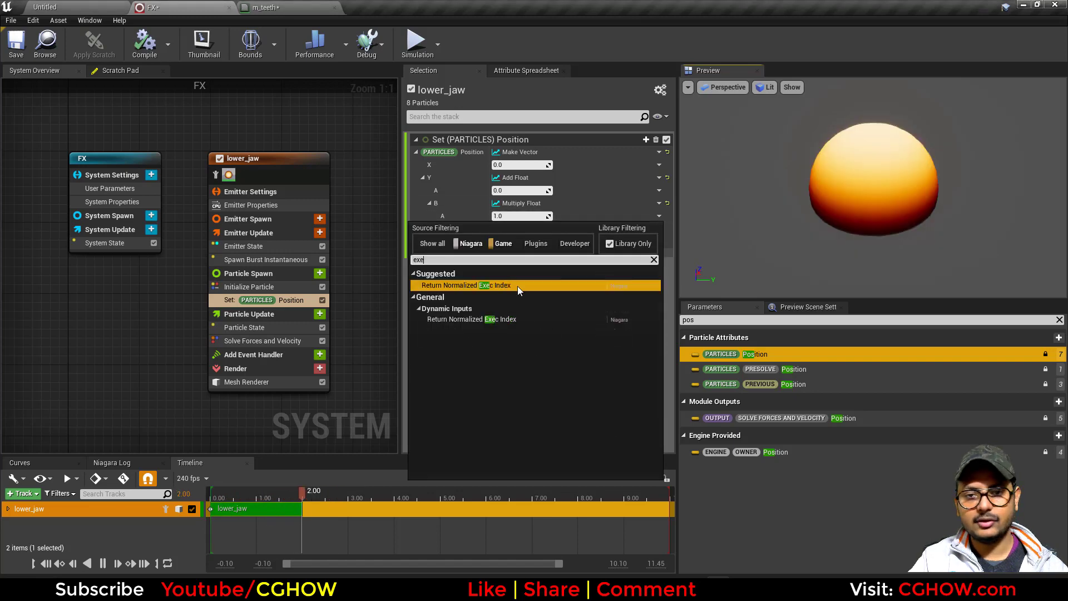
pyautogui.click(500, 285)
pyautogui.moveTo(517, 254); pyautogui.dragTo(557, 258)
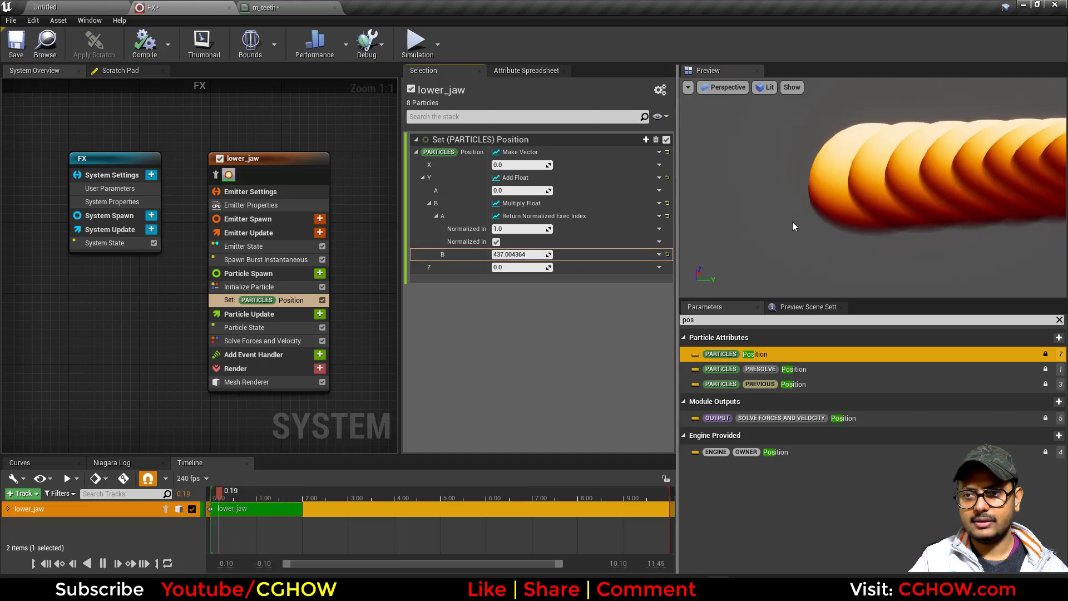
pyautogui.scroll(-4, 816, 214)
pyautogui.moveTo(816, 214); pyautogui.dragTo(904, 151)
# Step: Turn on Two Sided in the m_teeth material, save it, and return to the FX system
pyautogui.click(267, 8)
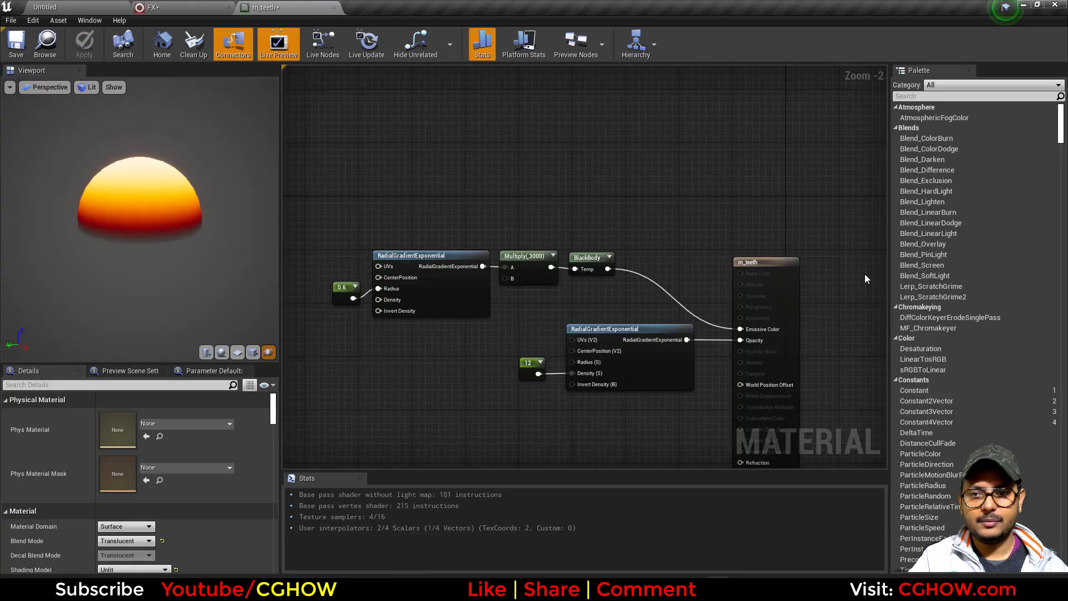
pyautogui.click(795, 284)
pyautogui.scroll(-3, 98, 522)
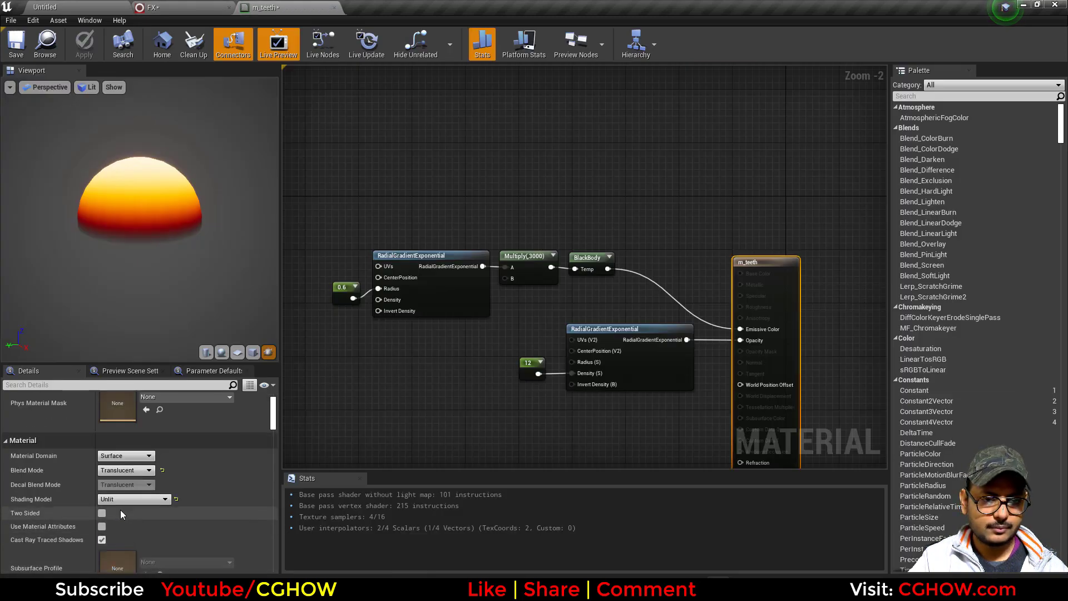
pyautogui.click(101, 513)
pyautogui.click(15, 49)
pyautogui.click(167, 8)
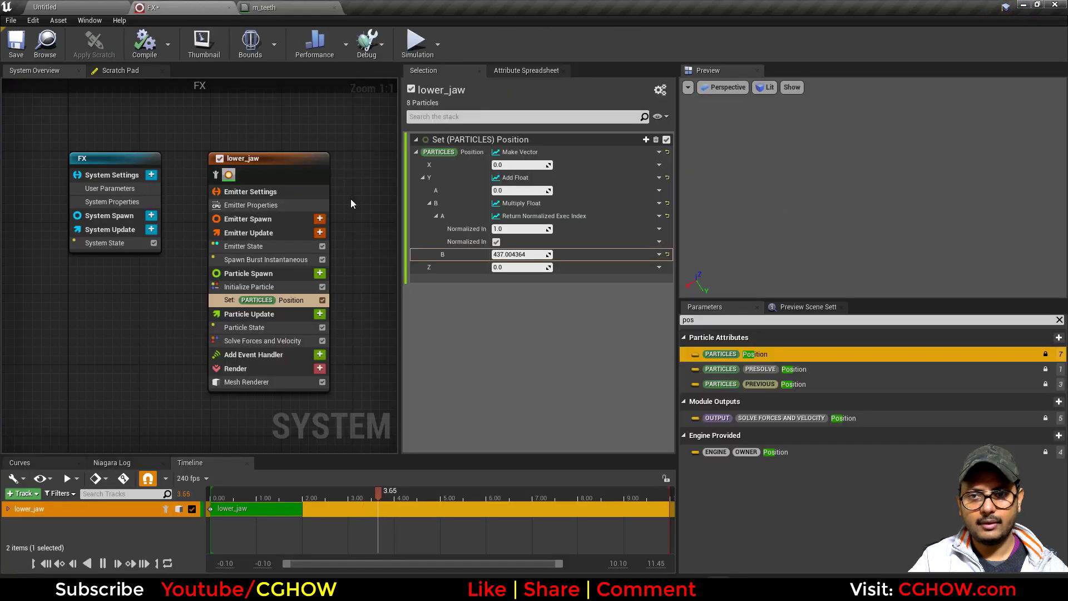
# Step: Set the Mesh Scale Mode in Initialize Particle to Uniform with a mesh scale of 0.2
pyautogui.click(262, 287)
pyautogui.click(519, 409)
pyautogui.click(527, 423)
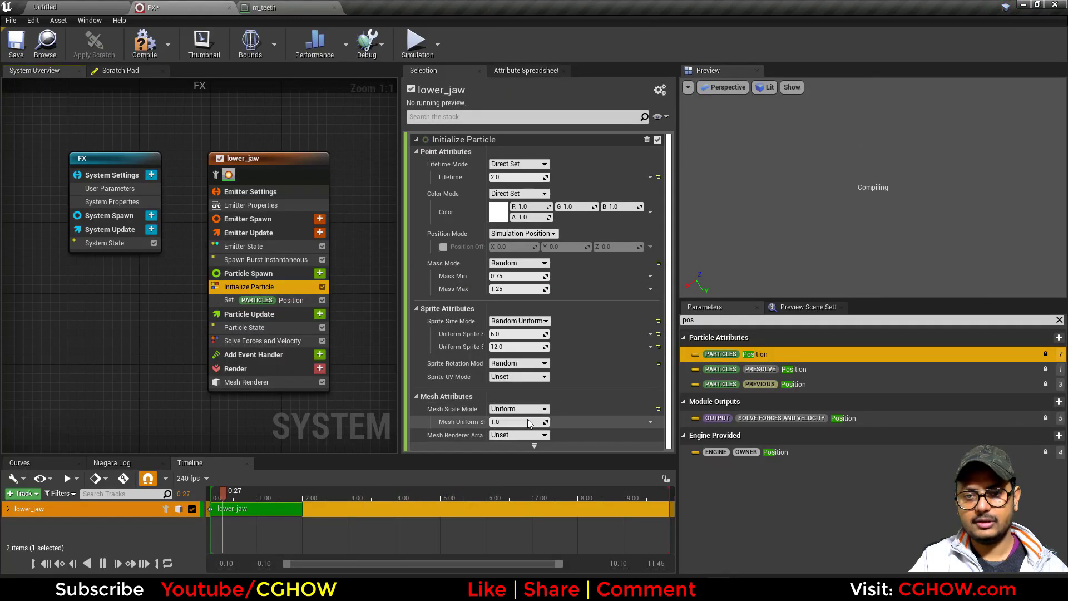
pyautogui.write('0.2')
pyautogui.press('Return')
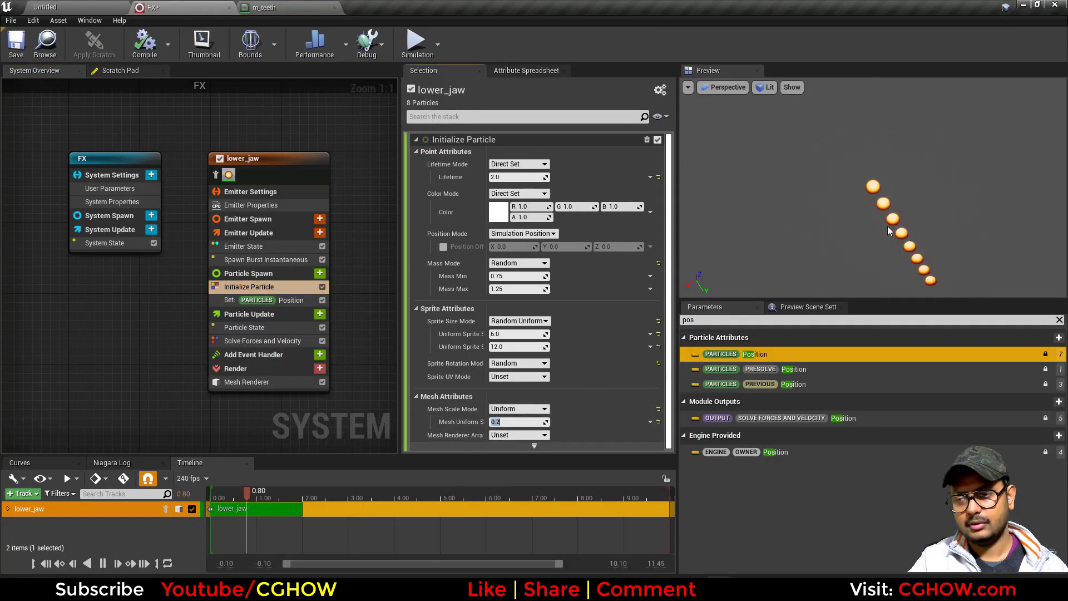
# Step: Turn on the grid axis lines in the particle preview viewport
pyautogui.click(792, 87)
pyautogui.click(804, 111)
pyautogui.moveTo(824, 178); pyautogui.dragTo(876, 194)
pyautogui.scroll(3, 823, 195)
pyautogui.moveTo(824, 195); pyautogui.dragTo(890, 195, button='middle')
# Step: Center the row of particles by setting the Multiply Float's B to 240 and the Add Float's A to -120
pyautogui.click(272, 303)
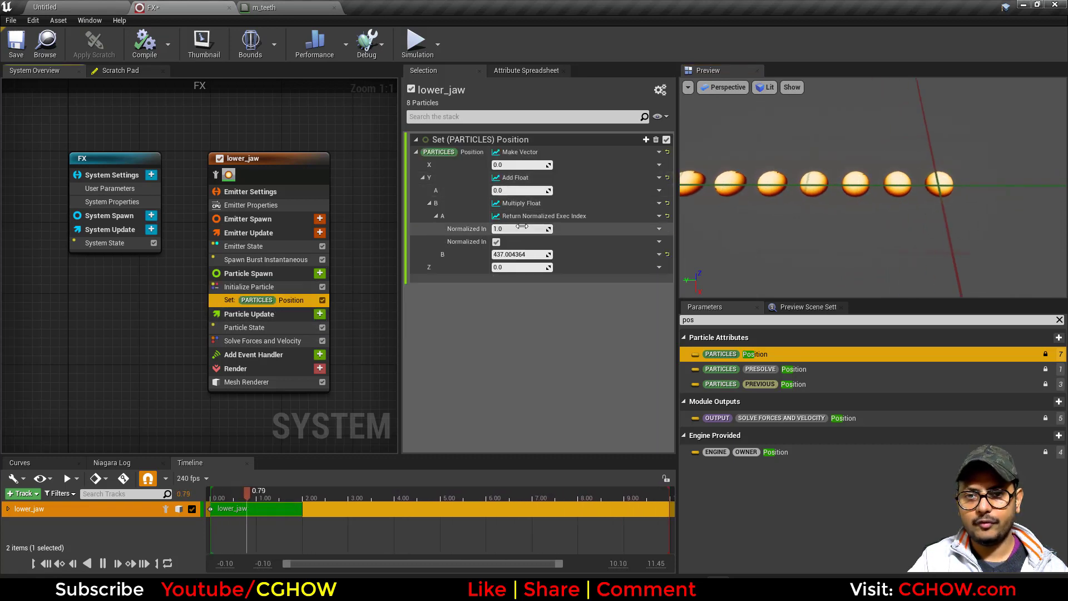
pyautogui.click(522, 254)
pyautogui.write('240')
pyautogui.press('Return')
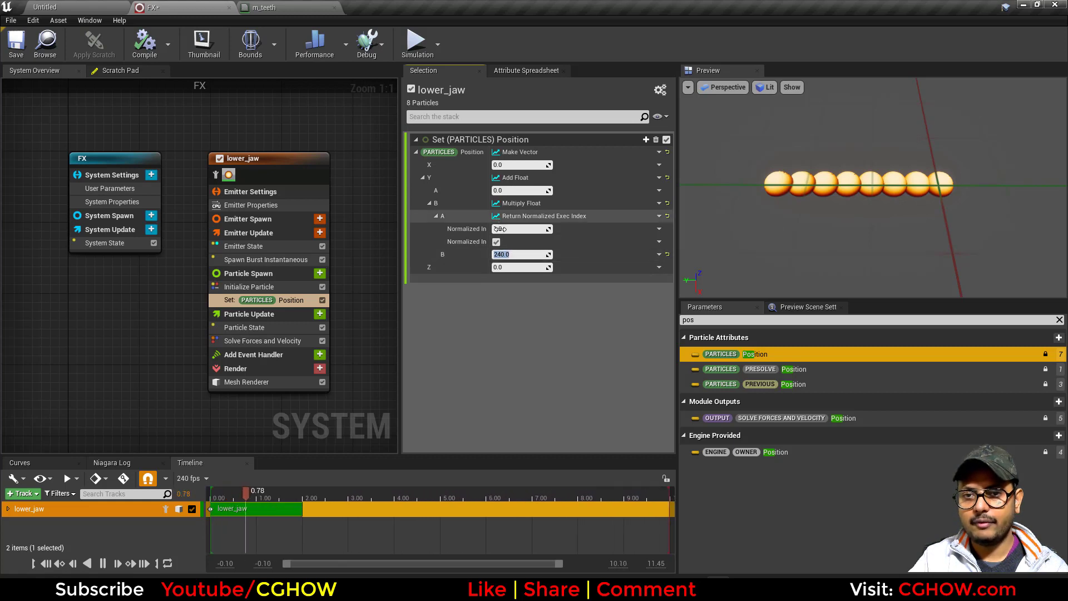
pyautogui.click(524, 190)
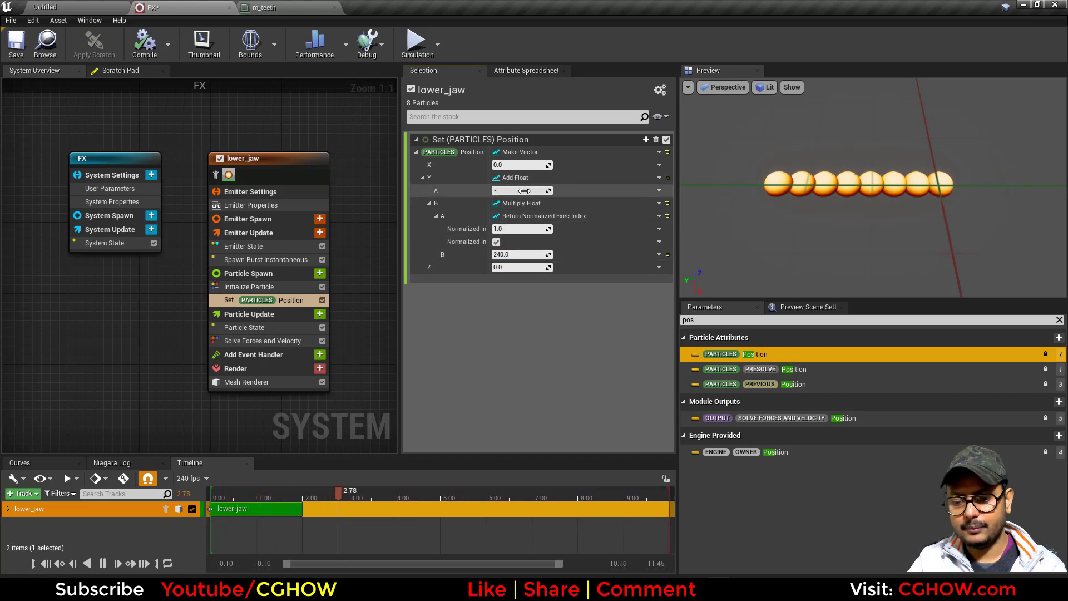
pyautogui.press('Return')
pyautogui.moveTo(907, 232); pyautogui.dragTo(793, 234, button='middle')
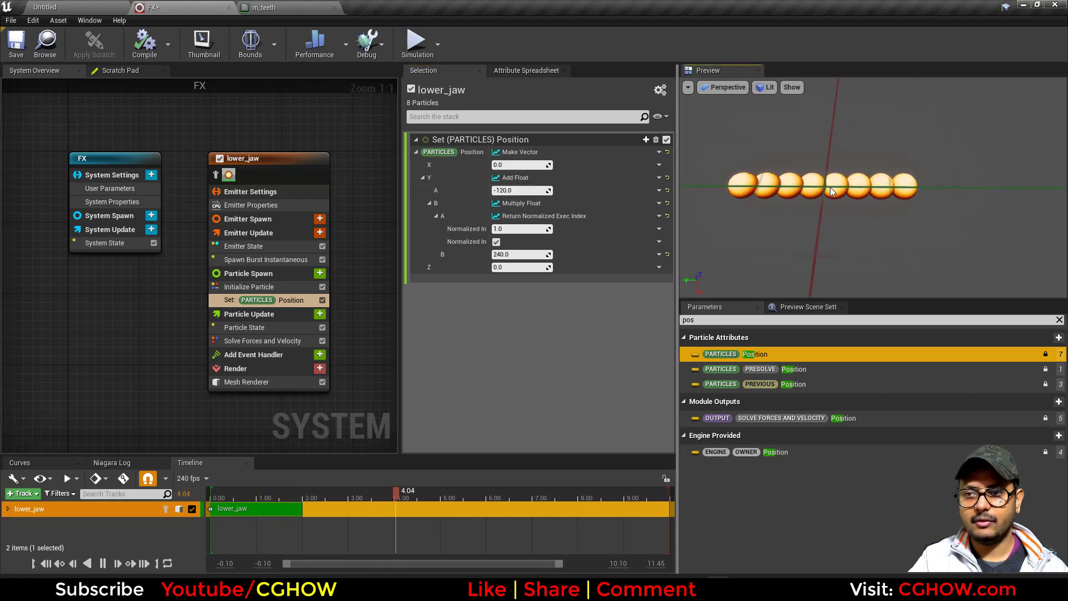
# Step: Turn Two Sided back off in the m_teeth material, save it, and return to the FX system
pyautogui.moveTo(840, 222); pyautogui.dragTo(824, 153)
pyautogui.moveTo(823, 153); pyautogui.dragTo(840, 194, button='right')
pyautogui.moveTo(840, 195); pyautogui.dragTo(830, 145)
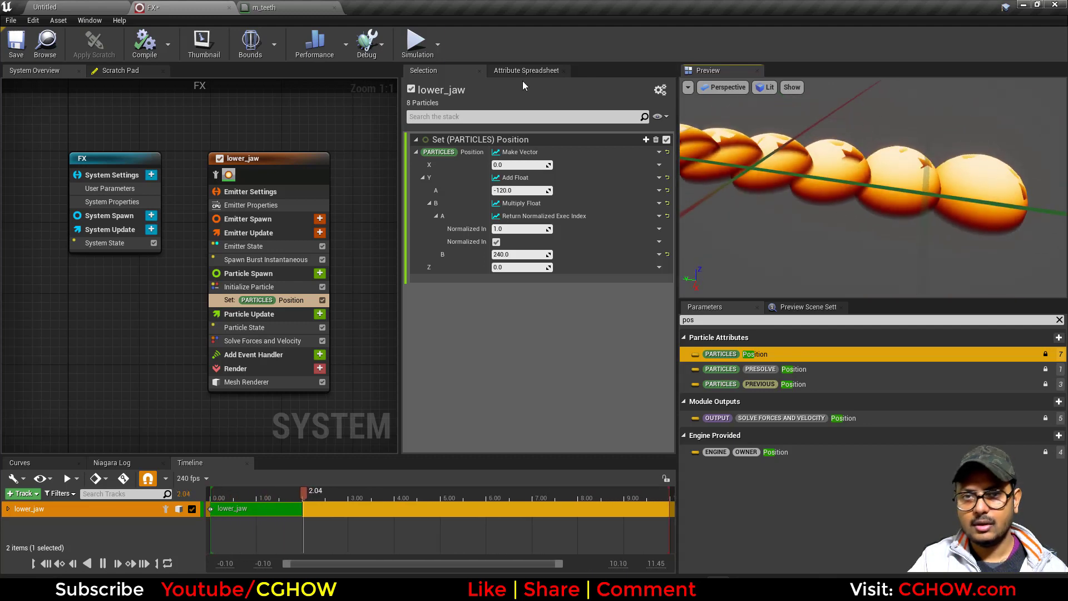
pyautogui.click(289, 6)
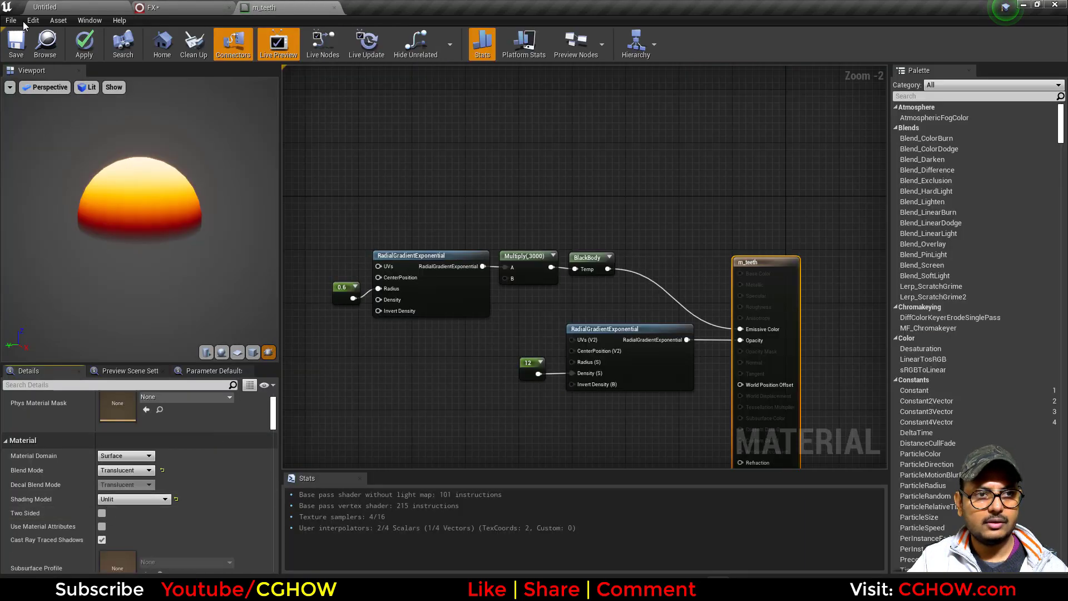
pyautogui.click(159, 7)
pyautogui.moveTo(924, 169); pyautogui.dragTo(880, 219)
pyautogui.moveTo(880, 218); pyautogui.dragTo(795, 231, button='middle')
pyautogui.moveTo(796, 231); pyautogui.dragTo(786, 232)
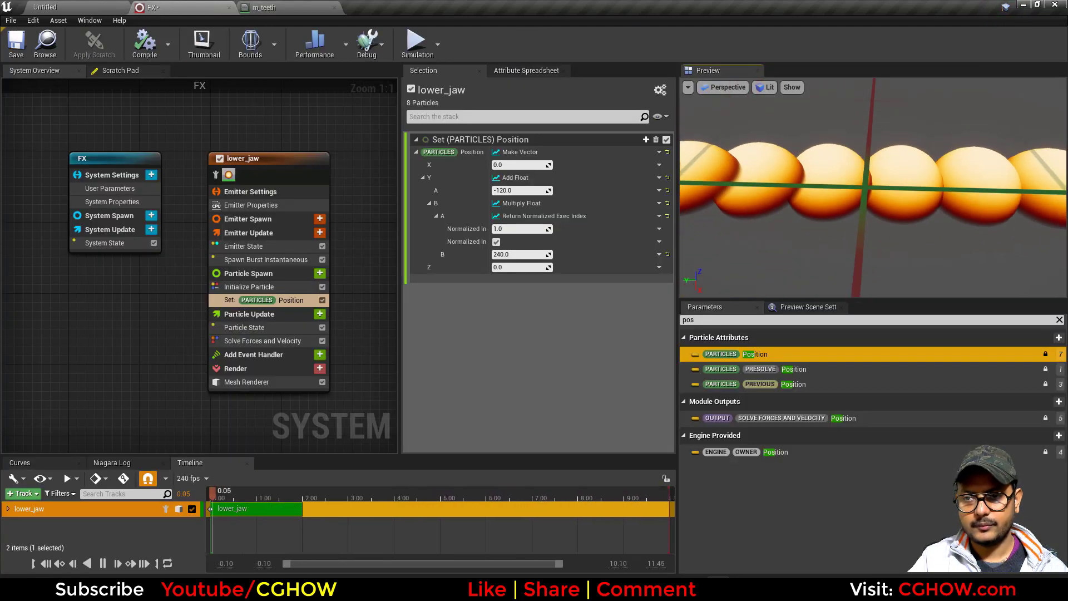
# Step: Switch the m_teeth material to a non-translucent blend mode, save it, and return to the FX system
pyautogui.click(264, 7)
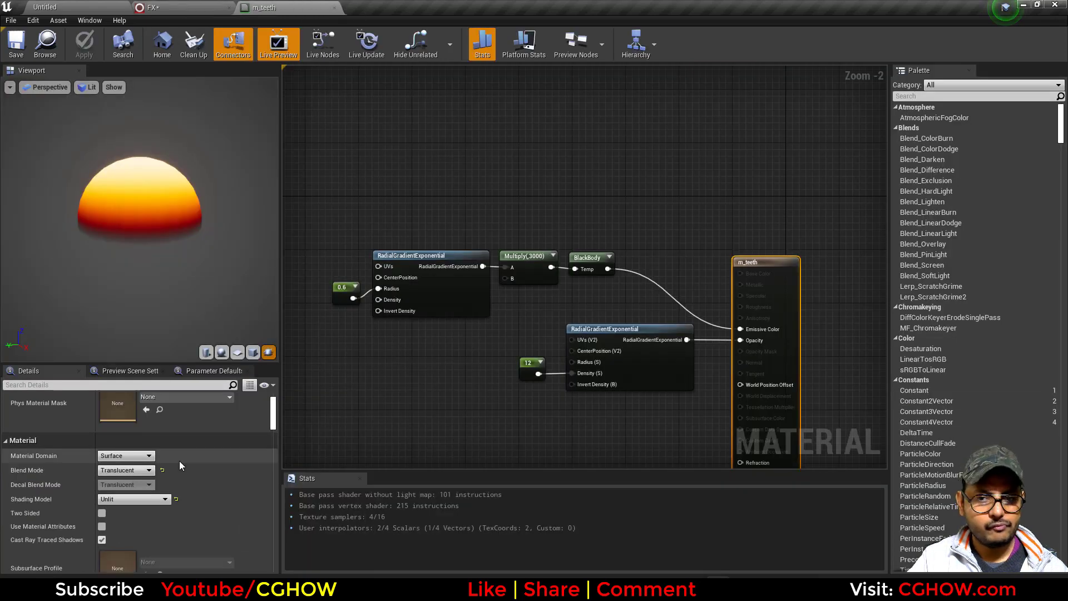
pyautogui.click(148, 471)
pyautogui.click(163, 478)
pyautogui.click(8, 50)
pyautogui.click(184, 6)
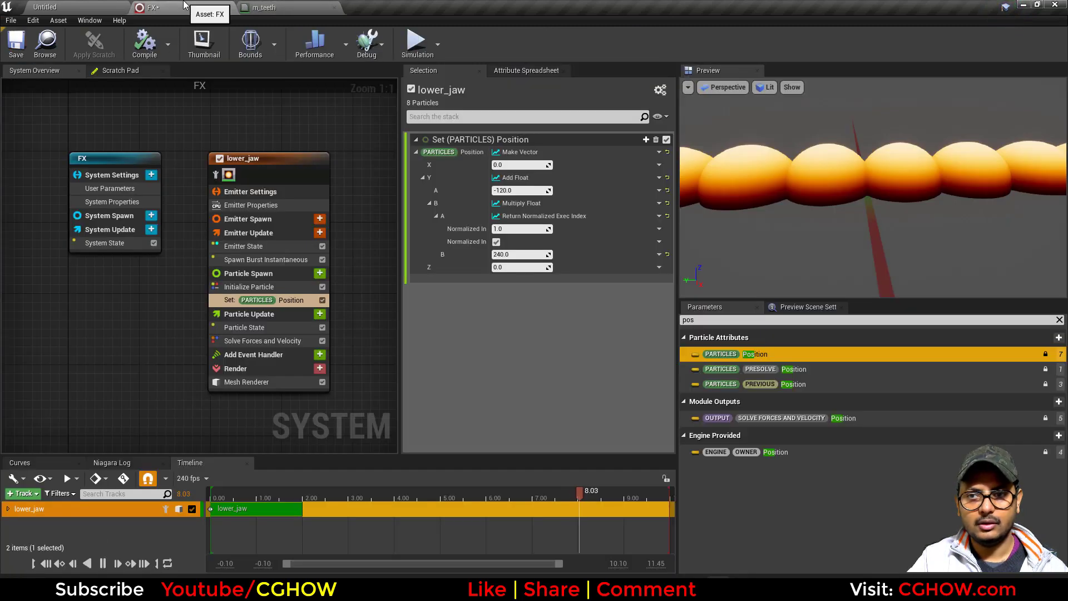
# Step: Examine the row of teeth in the preview and compare it with the tooth shapes in the reference bite video
pyautogui.scroll(-5, 984, 183)
pyautogui.moveTo(984, 184); pyautogui.dragTo(1010, 186)
pyautogui.moveTo(907, 218); pyautogui.dragTo(667, 302)
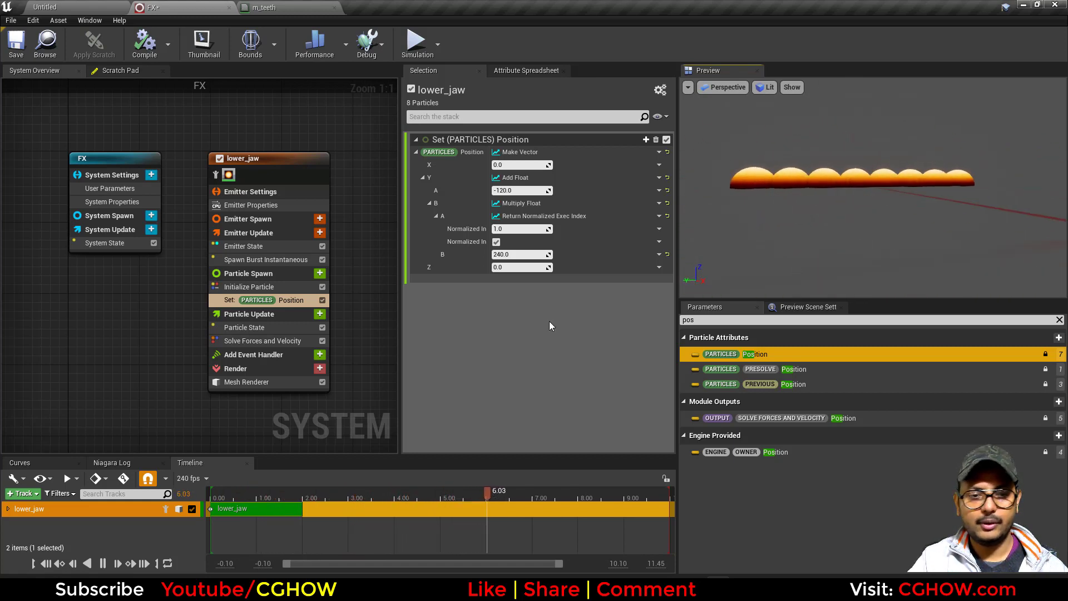
pyautogui.moveTo(992, 174); pyautogui.dragTo(990, 192)
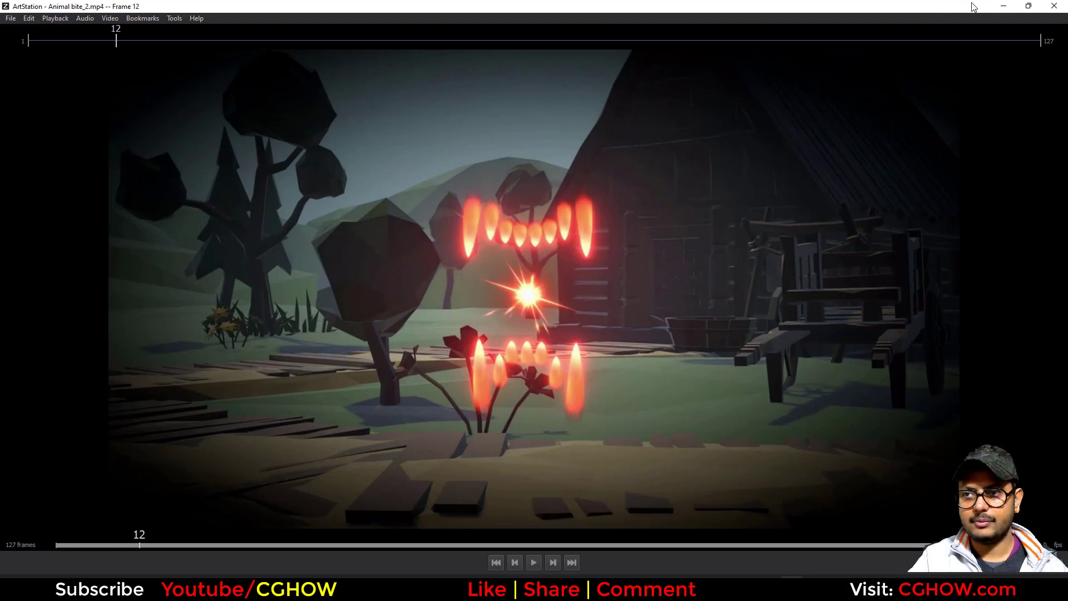
pyautogui.click(996, 5)
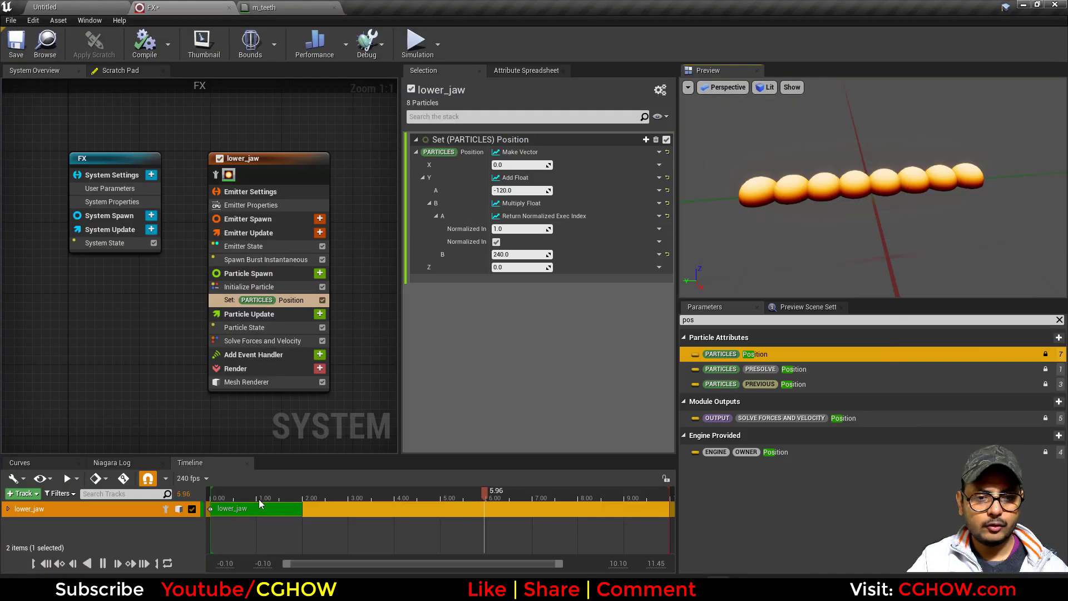
# Step: Set the Mesh Scale Mode in lower_jaw's Initialize Particle module to Non-Uniform
pyautogui.click(269, 287)
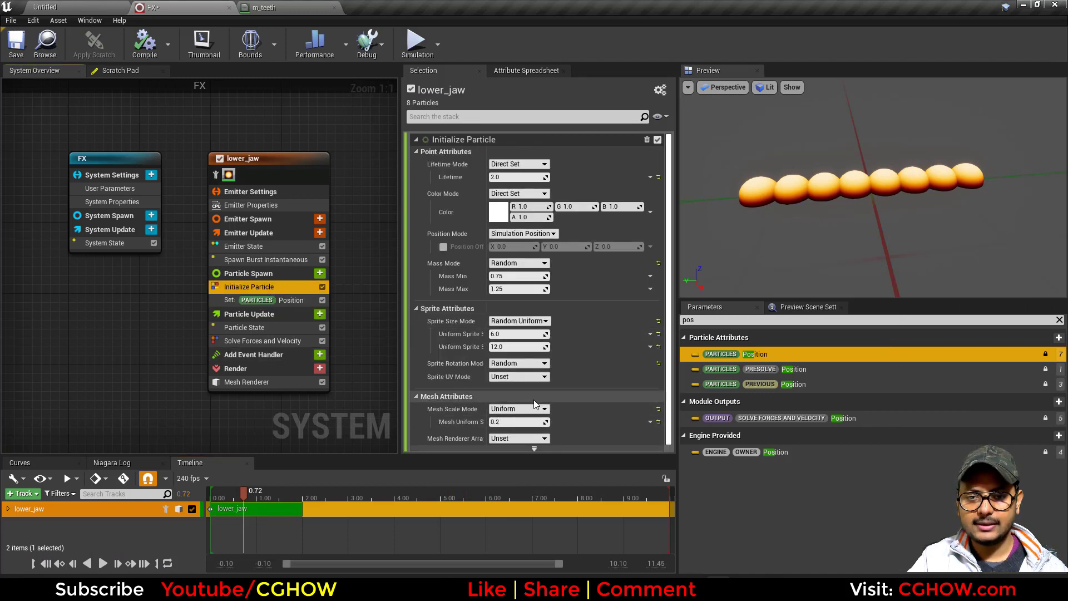
pyautogui.click(494, 410)
pyautogui.click(519, 442)
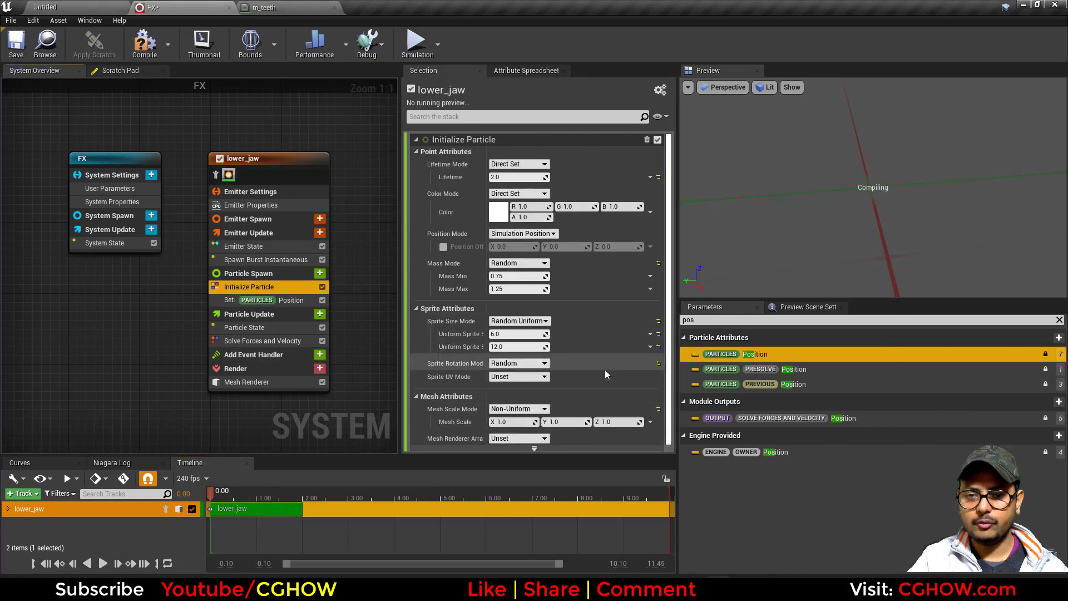
pyautogui.click(652, 419)
pyautogui.write('brae')
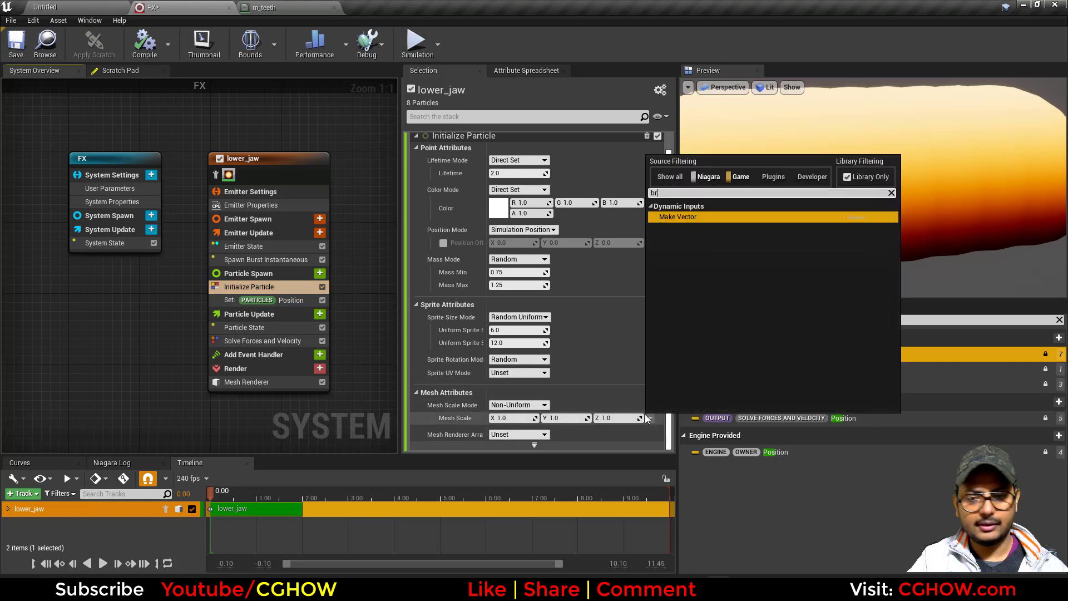
pyautogui.press('BackSpace')
pyautogui.press('BackSpace')
pyautogui.press('BackSpace')
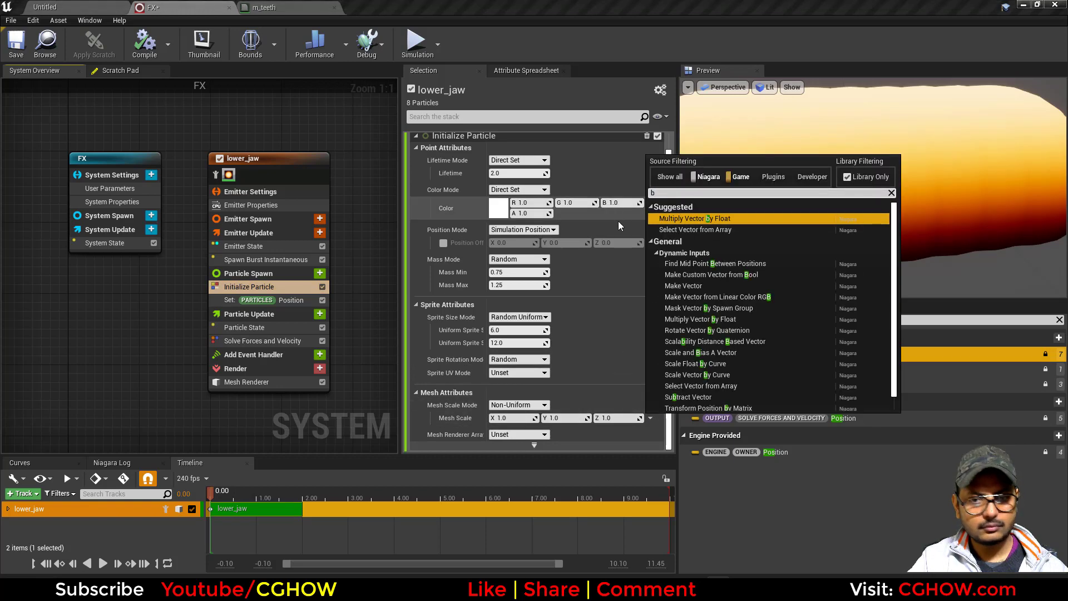
# Step: Set the Mesh Scale to 0.2 on all three axes and try a taller Z of about 0.59
pyautogui.click(523, 416)
pyautogui.write('0.2')
pyautogui.click(576, 419)
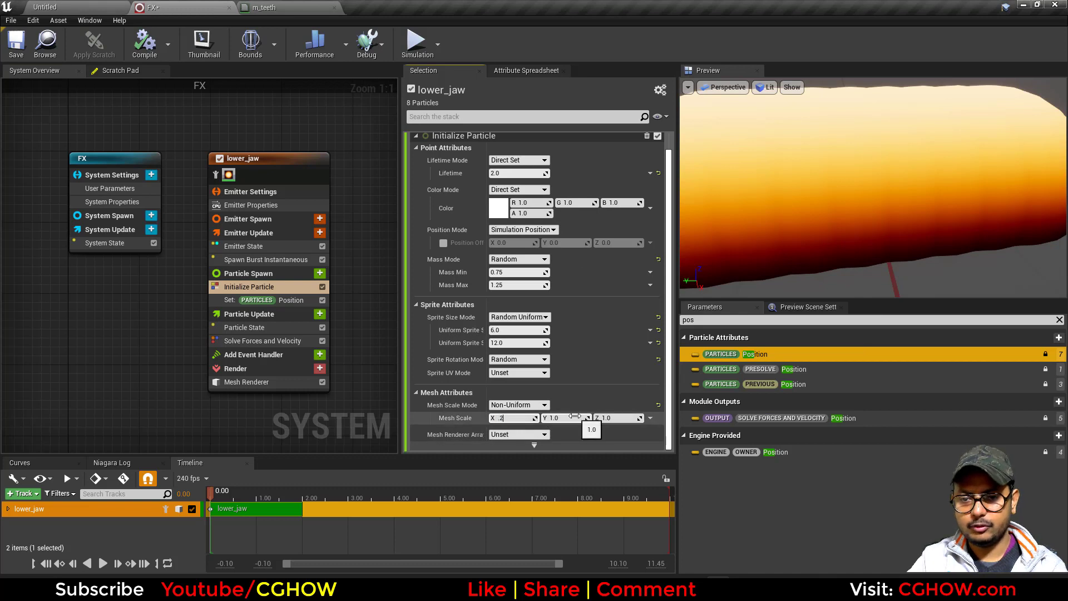
pyautogui.write('0.2')
pyautogui.press('Return')
pyautogui.press('Tab')
pyautogui.write('0.2')
pyautogui.press('Return')
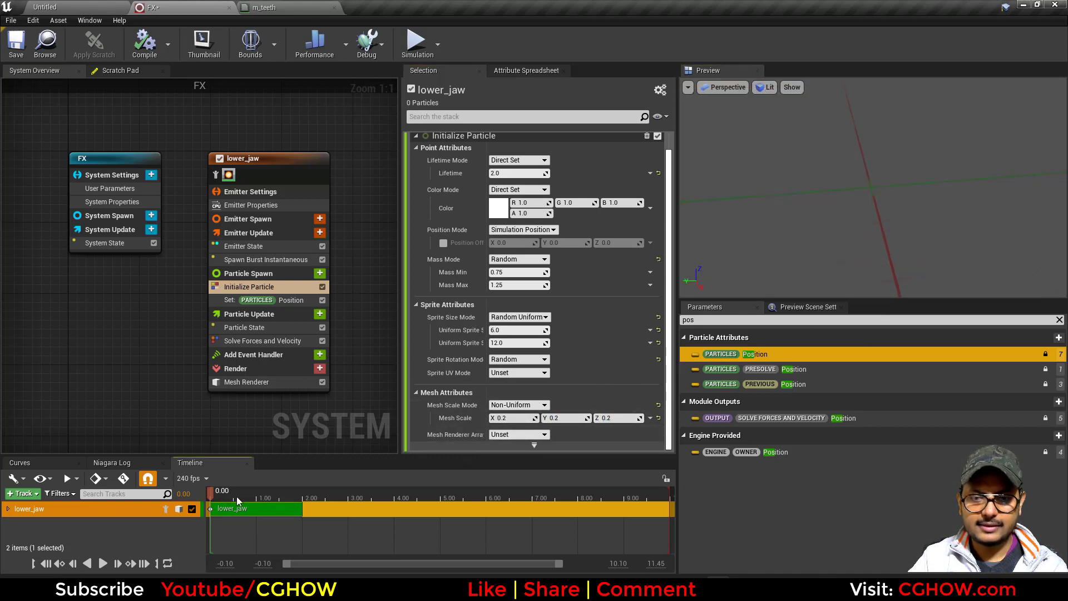
pyautogui.moveTo(620, 415); pyautogui.dragTo(657, 415)
# Step: Drive the Mesh Scale with a Make Vector input whose X, Y and Z are each 0.2
pyautogui.click(650, 418)
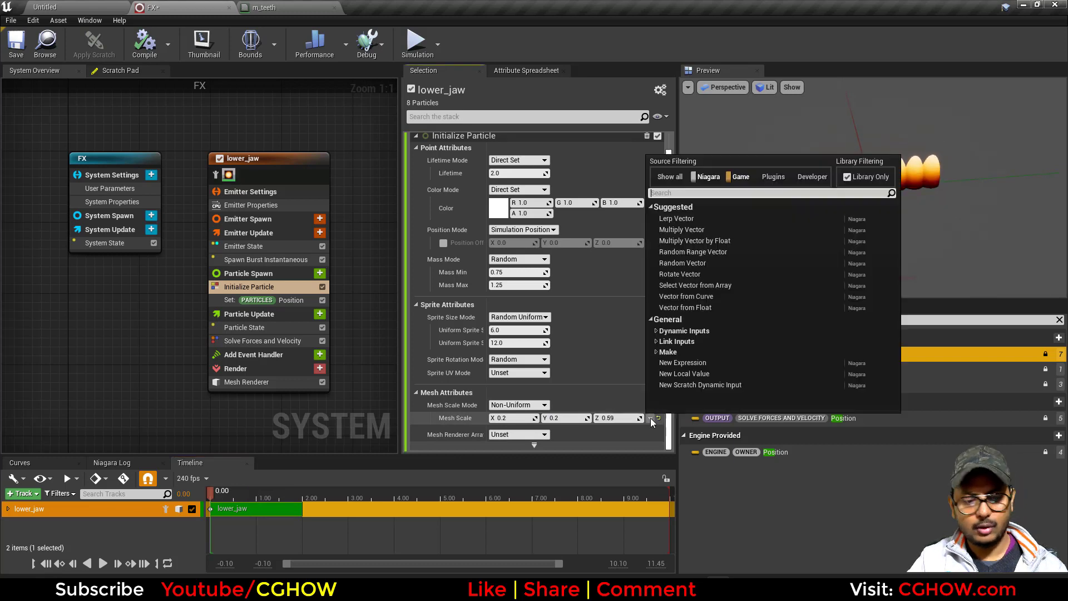
pyautogui.write('make')
pyautogui.click(691, 218)
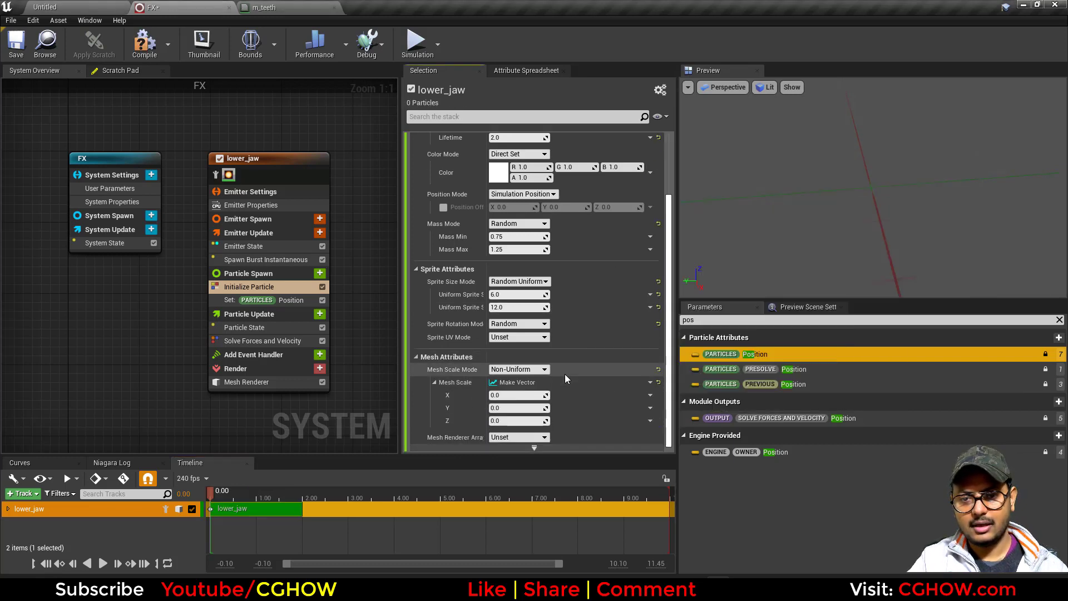
pyautogui.click(506, 392)
pyautogui.write('.2')
pyautogui.click(506, 405)
pyautogui.write('.2')
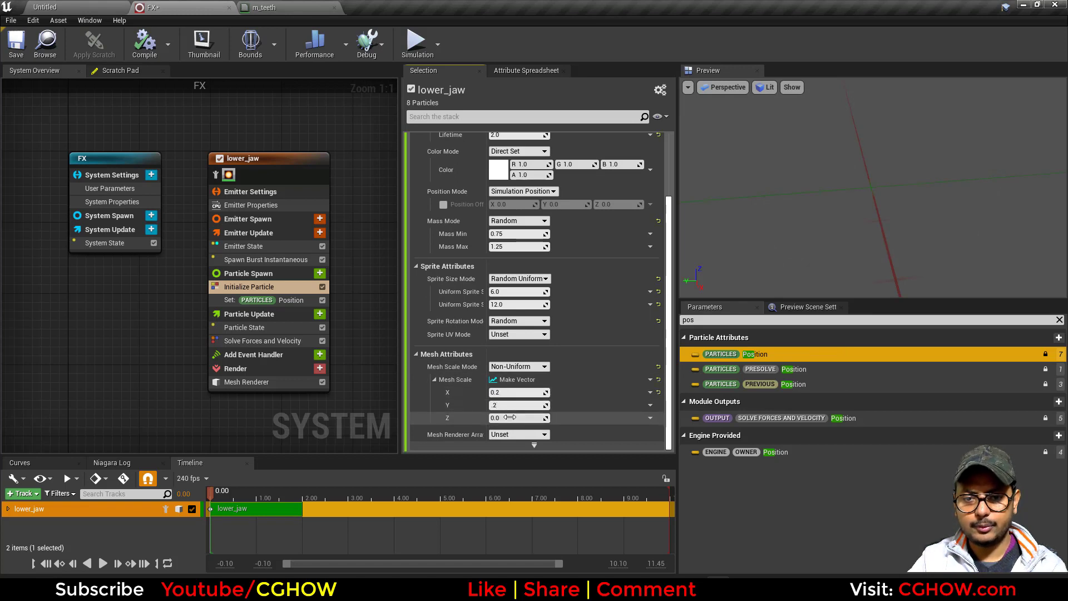
# Step: Drive the Mesh Scale's Z with an Add Float and give that Add Float's B a Float from Curve
pyautogui.click(650, 418)
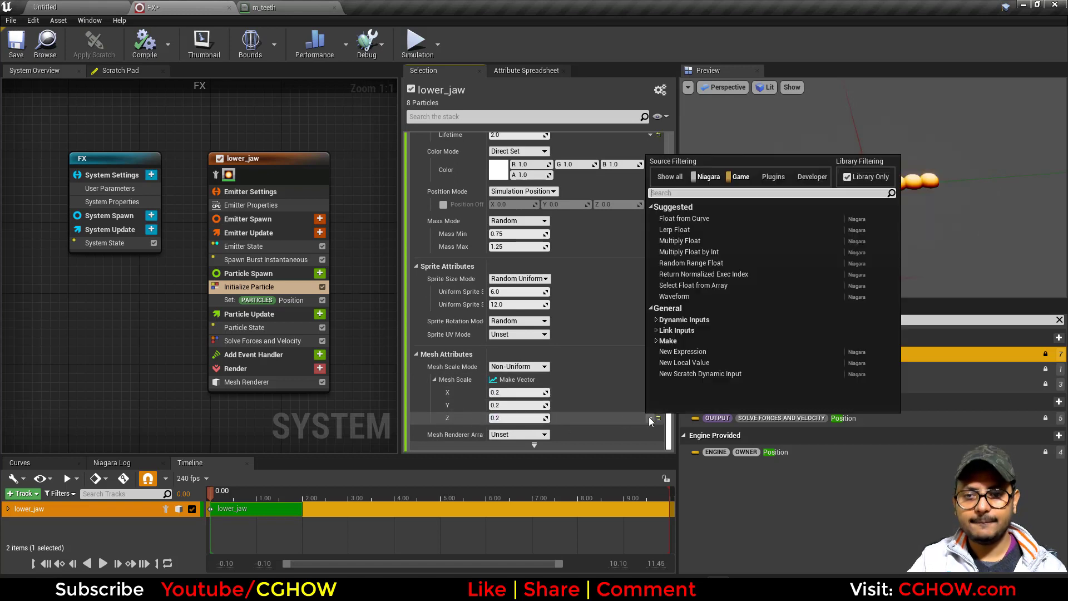
pyautogui.write('add float')
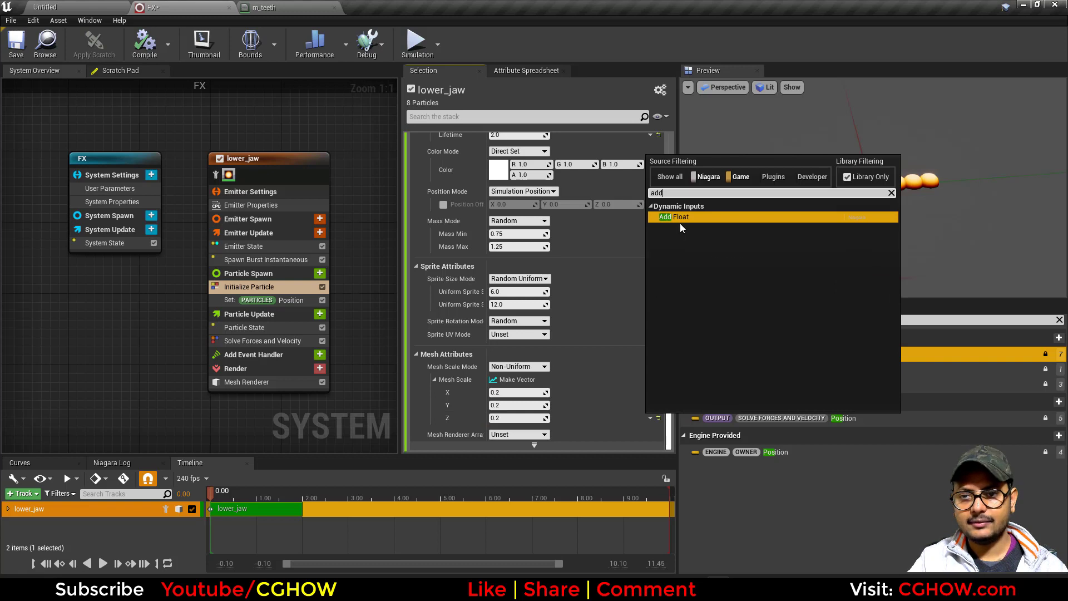
pyautogui.click(680, 221)
pyautogui.scroll(-1, 526, 401)
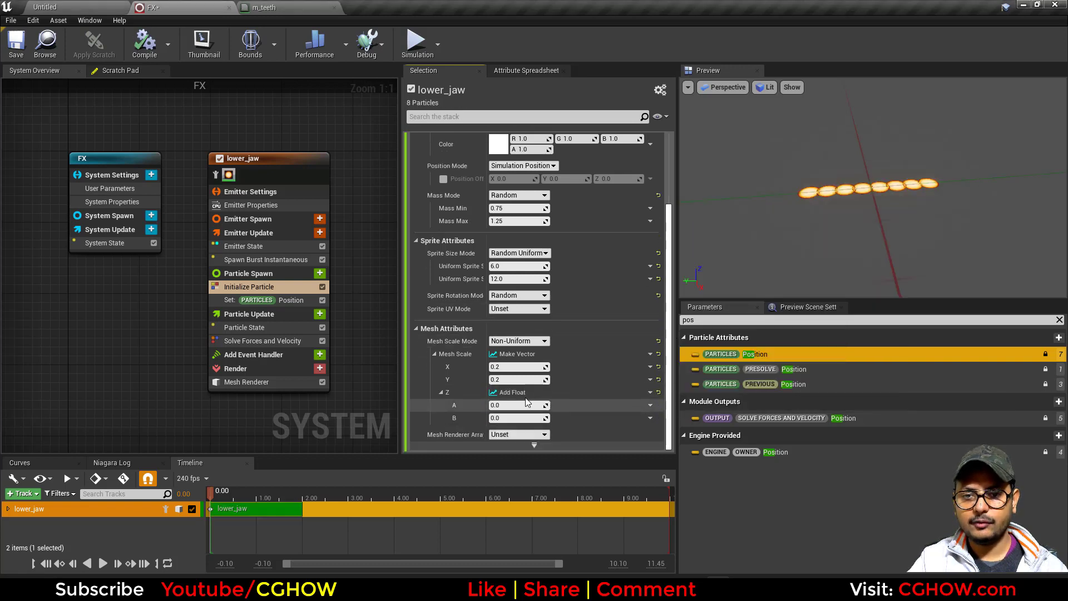
pyautogui.click(650, 418)
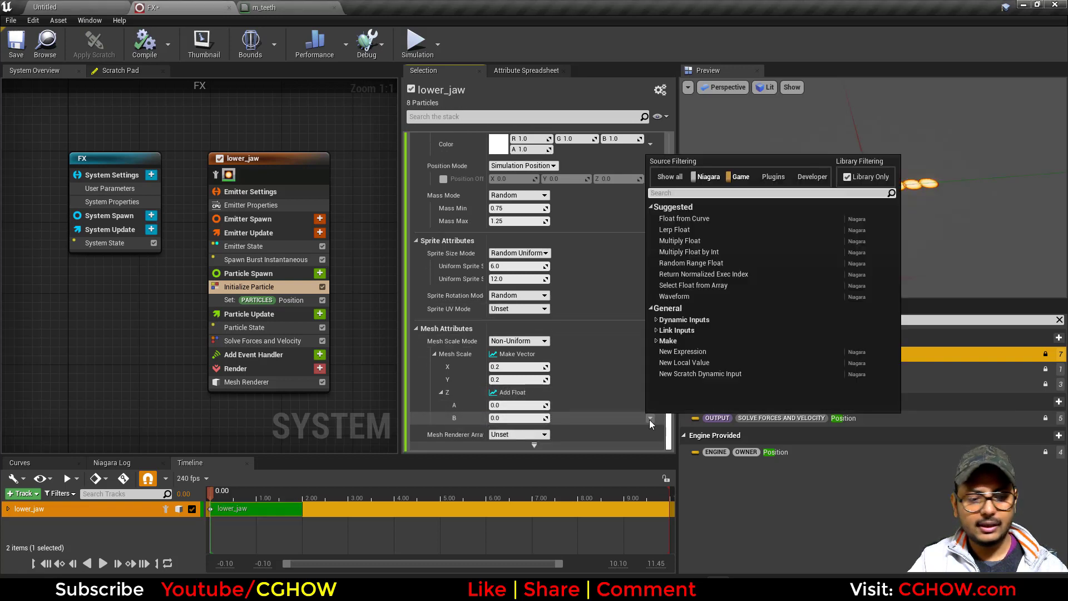
pyautogui.write('cur')
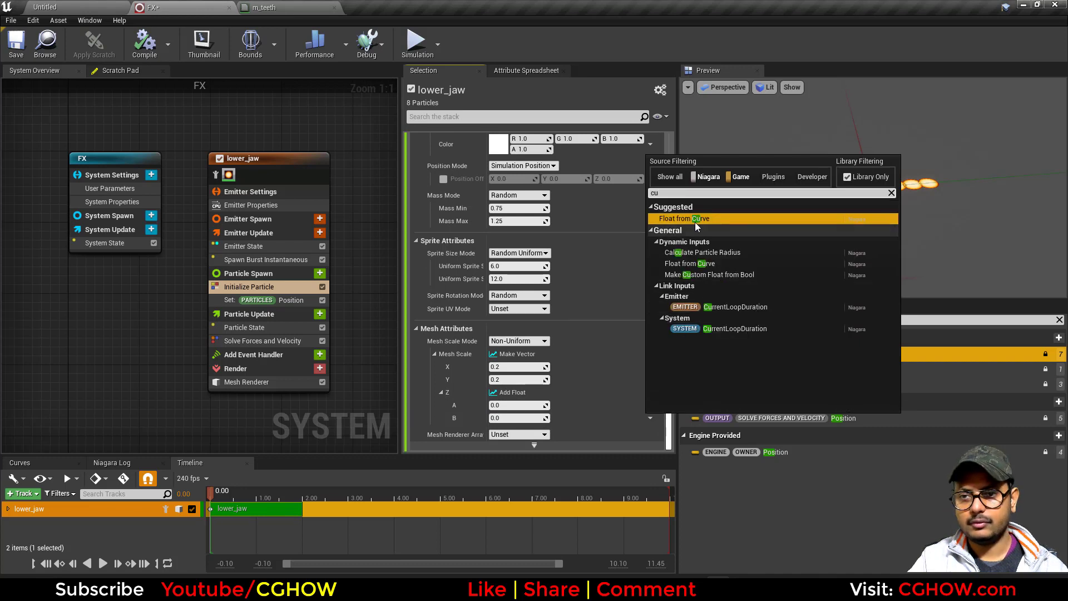
pyautogui.click(695, 222)
pyautogui.scroll(-5, 500, 390)
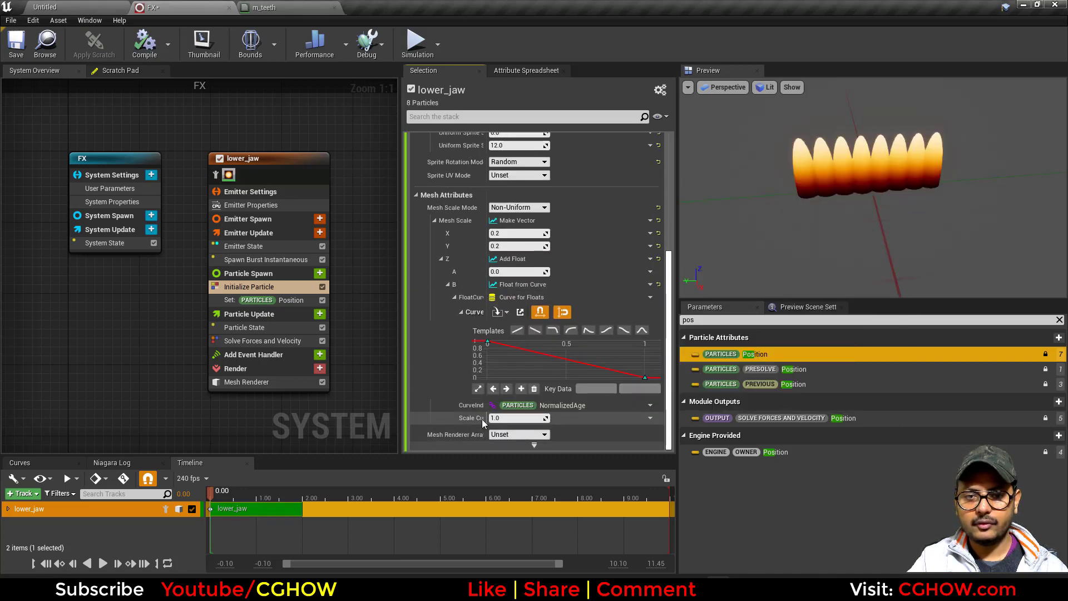
# Step: Index the Mesh Scale Z curve by Return Normalized Exec Index so each tooth samples its own height
pyautogui.click(650, 405)
pyautogui.write('exe')
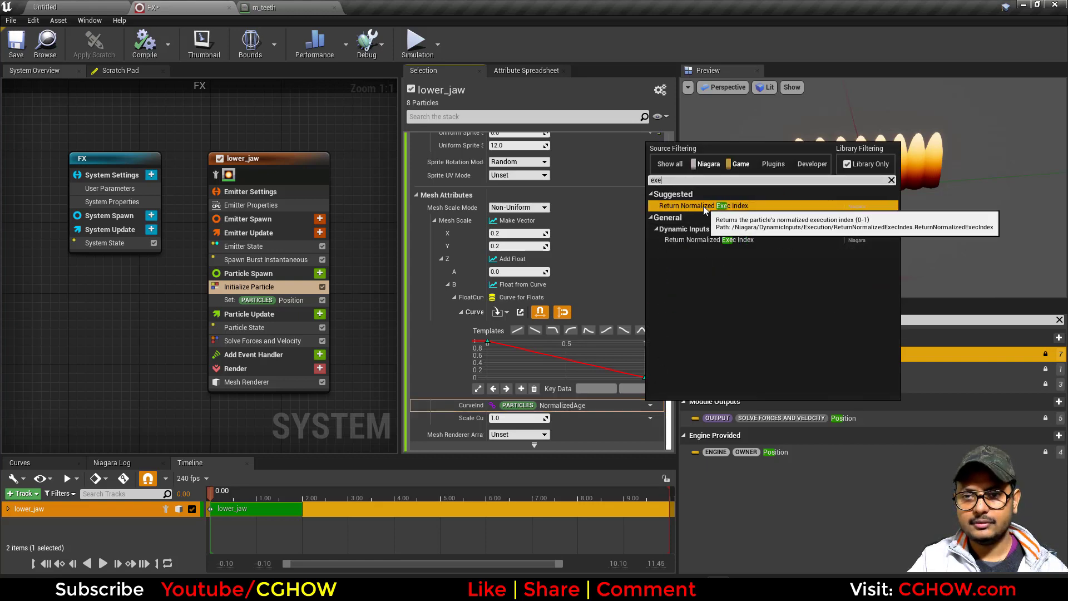
pyautogui.click(703, 205)
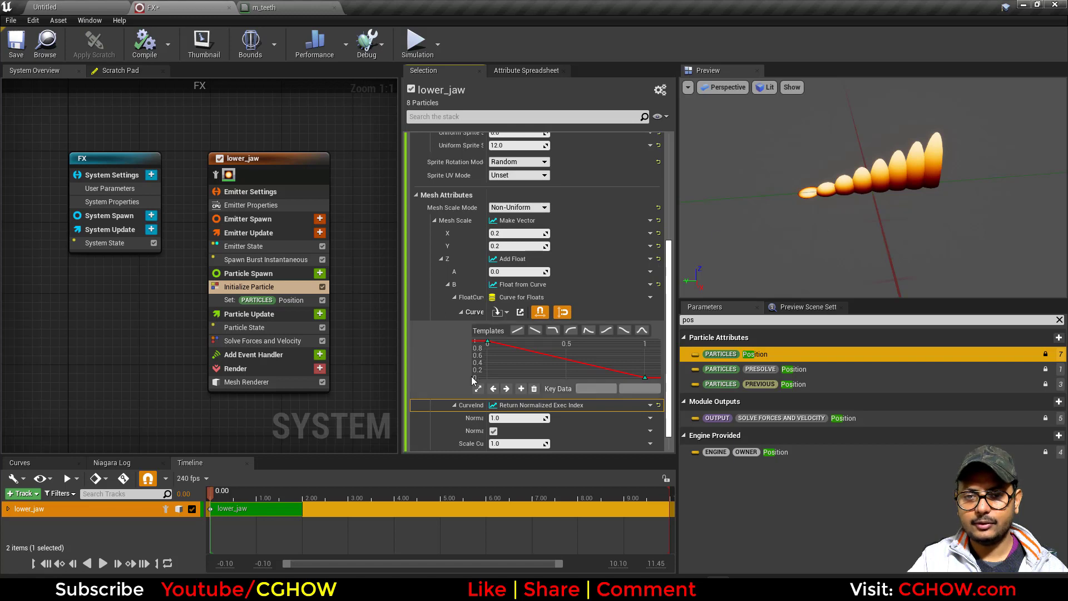
# Step: Apply the Ramp Up Down template to the Mesh Scale Z curve and set its two end keys to 1.5
pyautogui.click(642, 332)
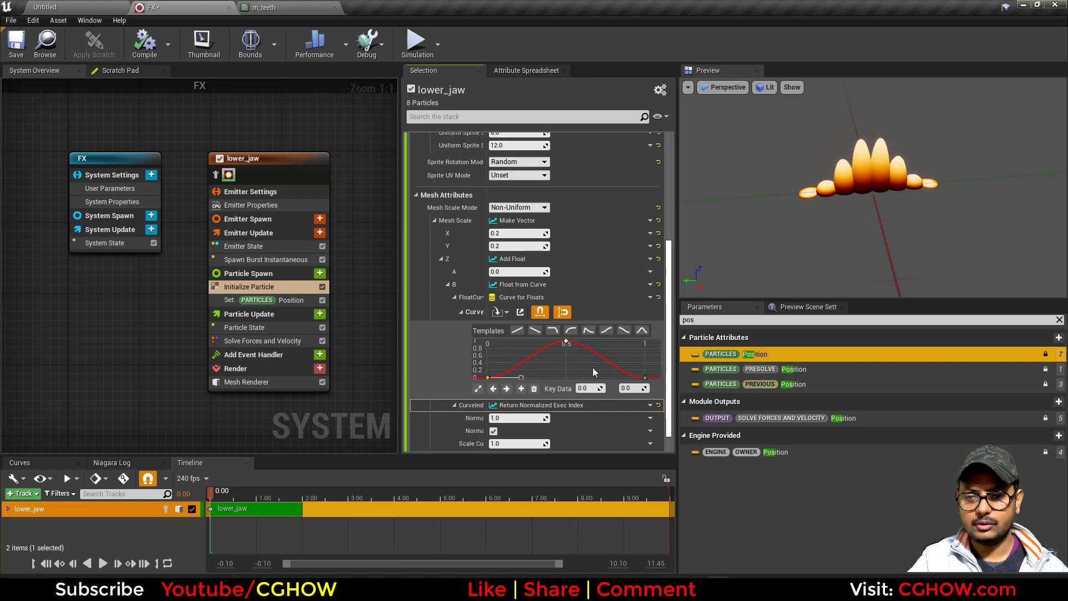
pyautogui.write('1.5')
pyautogui.press('Return')
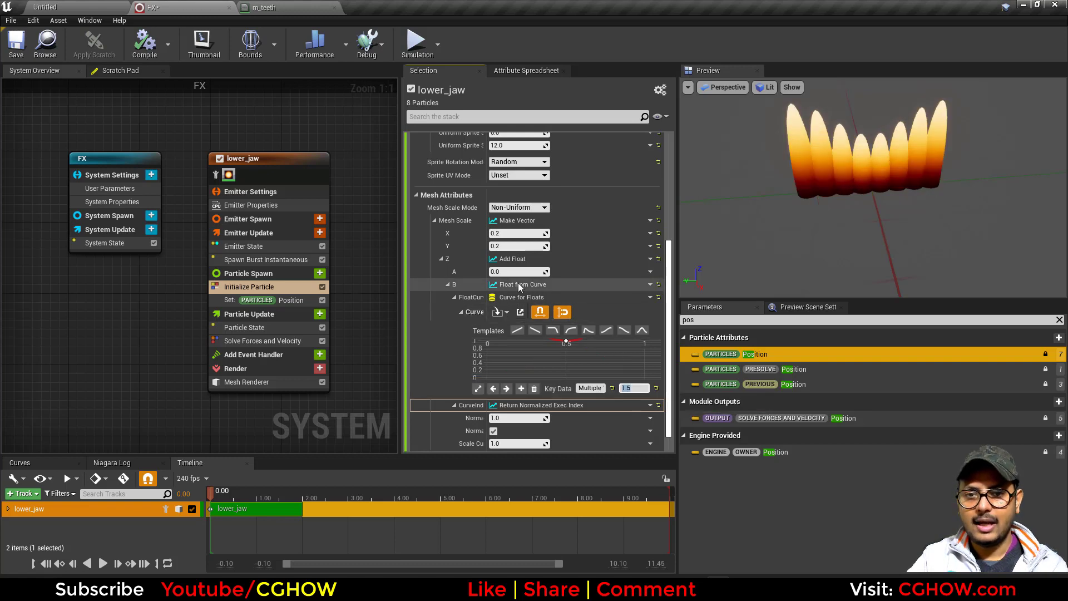
# Step: Lower the Mesh Scale Add Float's A to about -0.52 and bend the curve's end-key tangents into a rounded U shape
pyautogui.moveTo(525, 272); pyautogui.dragTo(503, 271)
pyautogui.moveTo(894, 214); pyautogui.dragTo(892, 188)
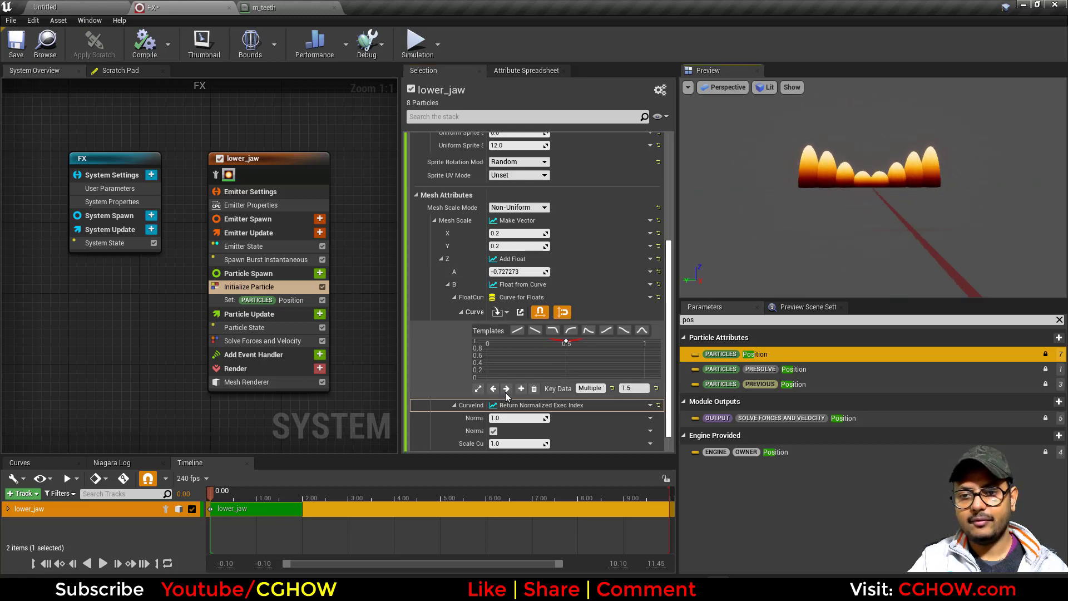
pyautogui.click(514, 373)
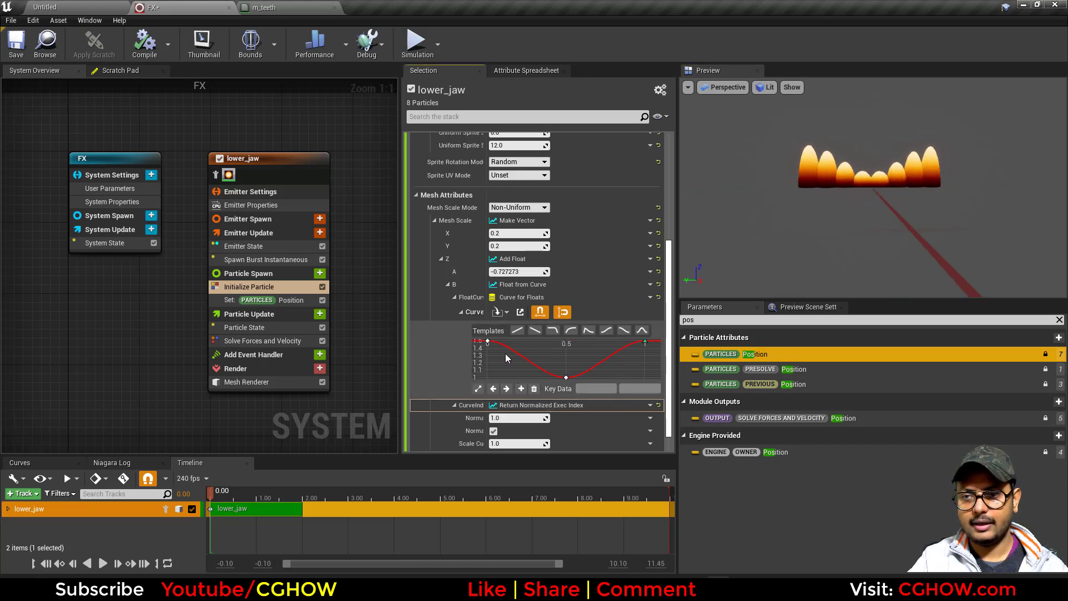
pyautogui.keyDown('shift'); pyautogui.click(516, 360); pyautogui.keyUp('shift')
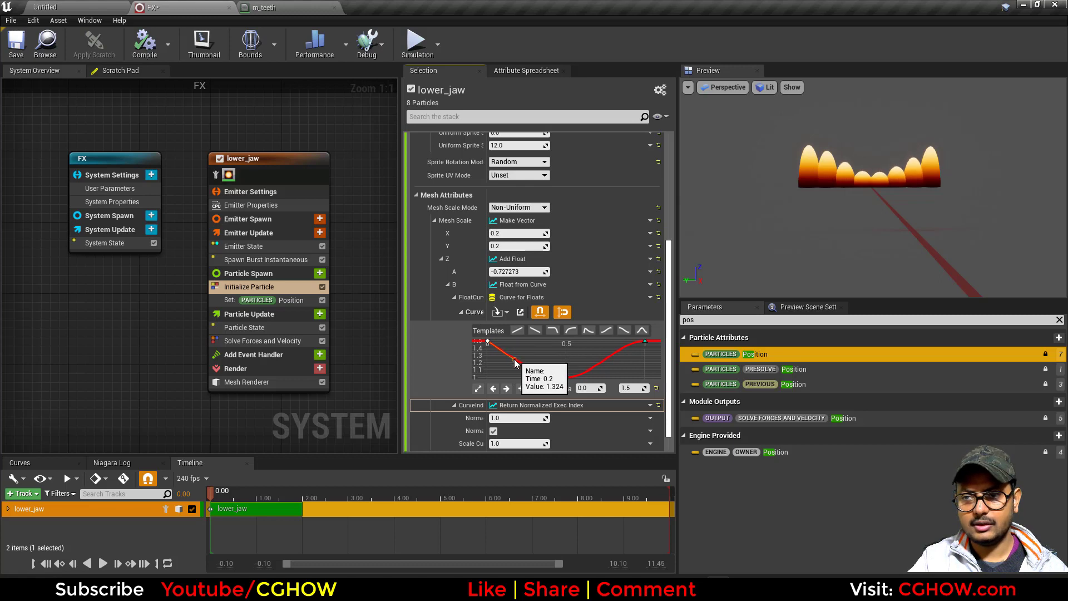
pyautogui.click(645, 341)
pyautogui.moveTo(612, 341); pyautogui.dragTo(624, 363)
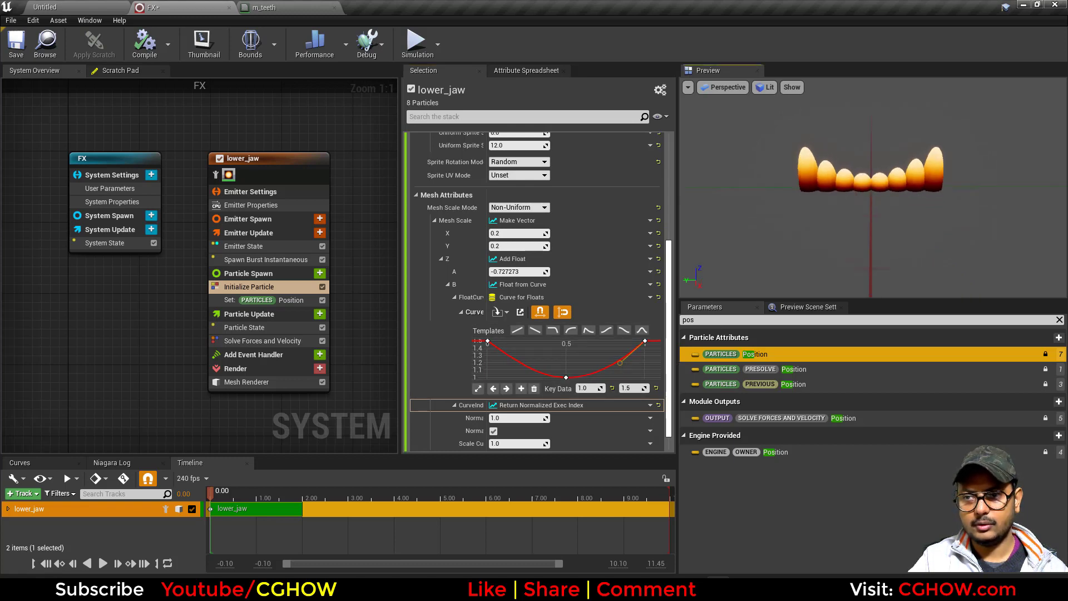
pyautogui.moveTo(521, 272); pyautogui.dragTo(545, 271)
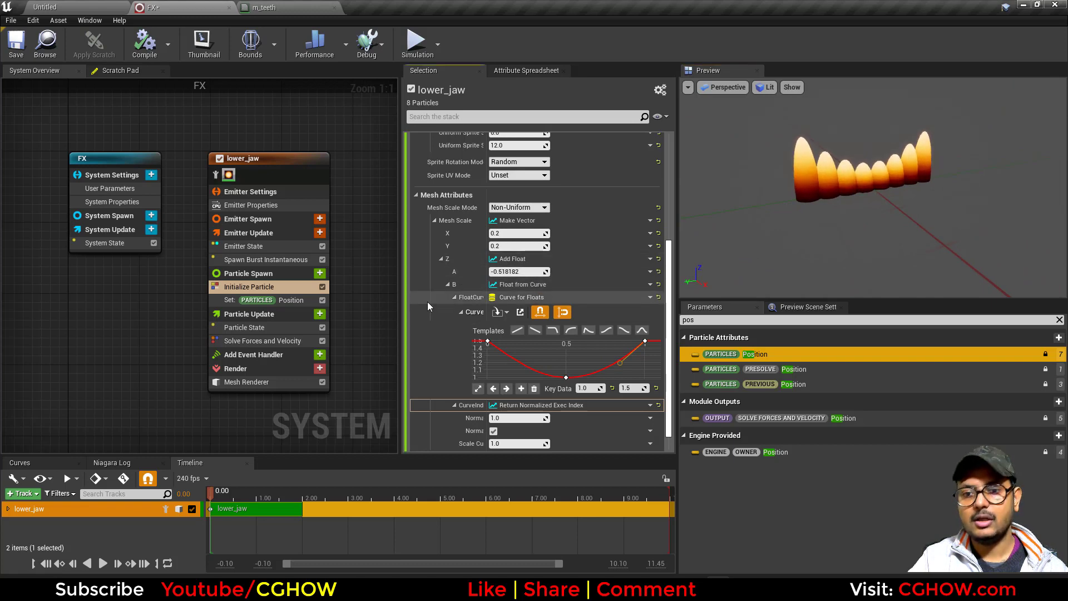
# Step: Try an extra key near time 0.2 on the Mesh Scale Z curve and delete it
pyautogui.click(514, 362)
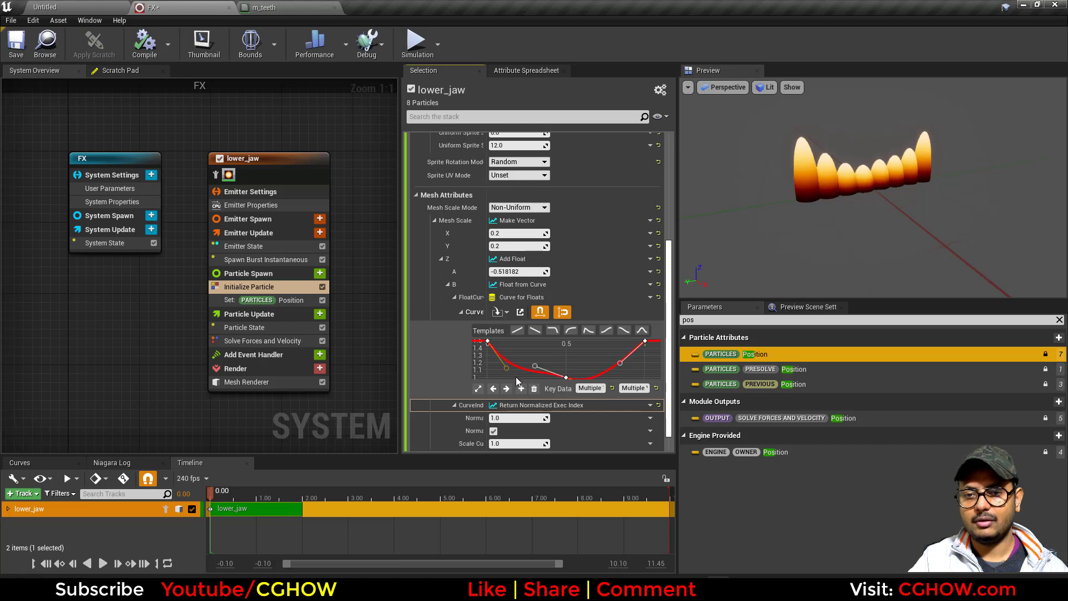
pyautogui.click(524, 371)
pyautogui.middleClick(526, 368)
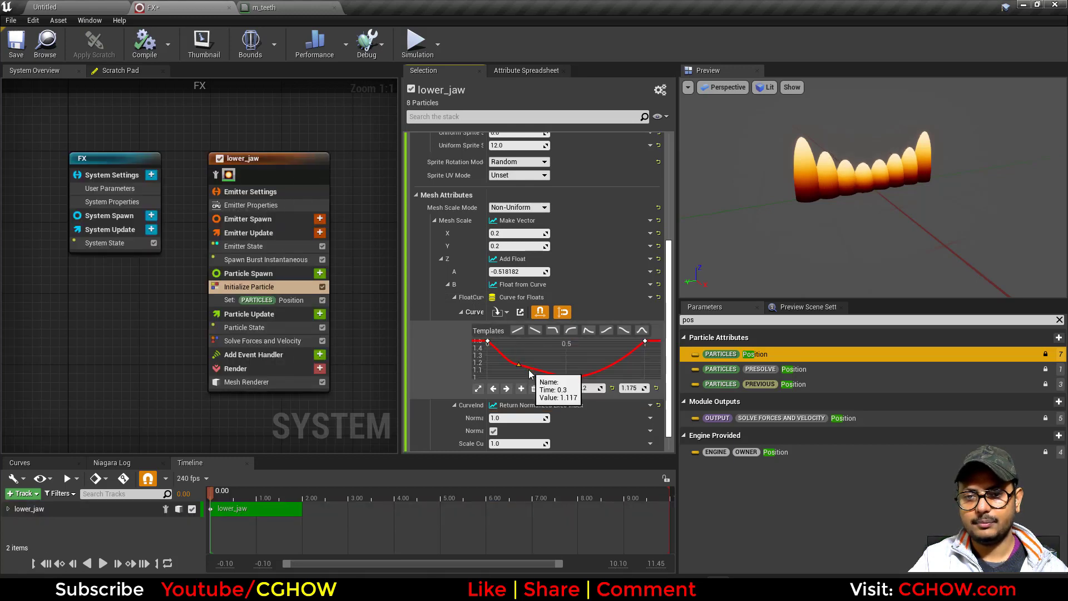
pyautogui.moveTo(524, 363)
pyautogui.mouseDown()
pyautogui.moveTo(556, 311)
pyautogui.moveTo(502, 358)
pyautogui.moveTo(536, 351)
pyautogui.moveTo(529, 356)
pyautogui.mouseUp()
pyautogui.press('Delete')
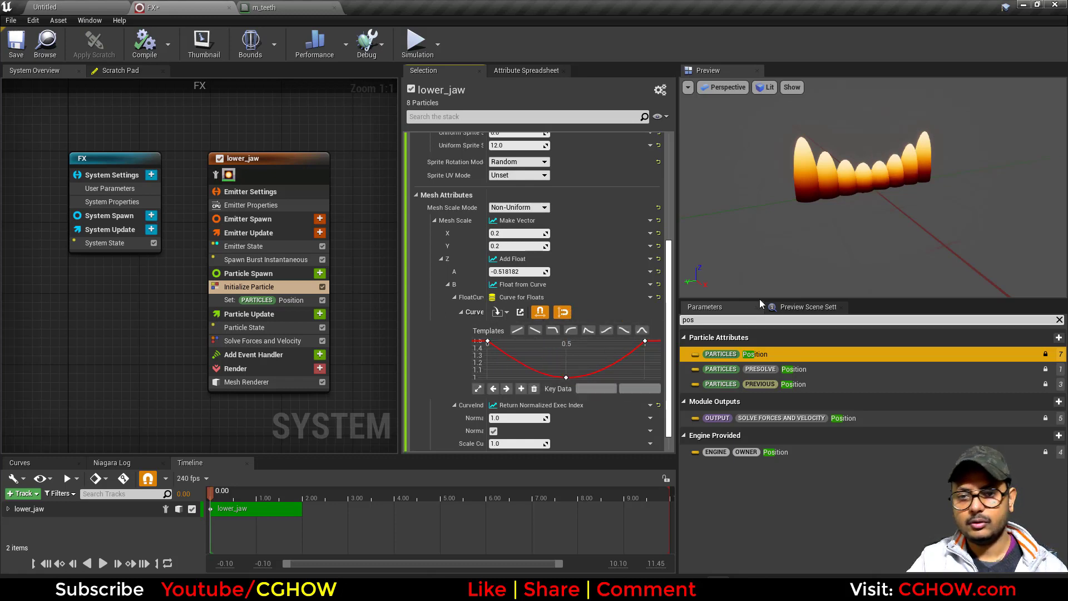
# Step: Compare the row of teeth from several angles with the Animal bite reference video, and return to the FX system
pyautogui.moveTo(840, 236); pyautogui.dragTo(874, 236)
pyautogui.moveTo(806, 163); pyautogui.dragTo(896, 179)
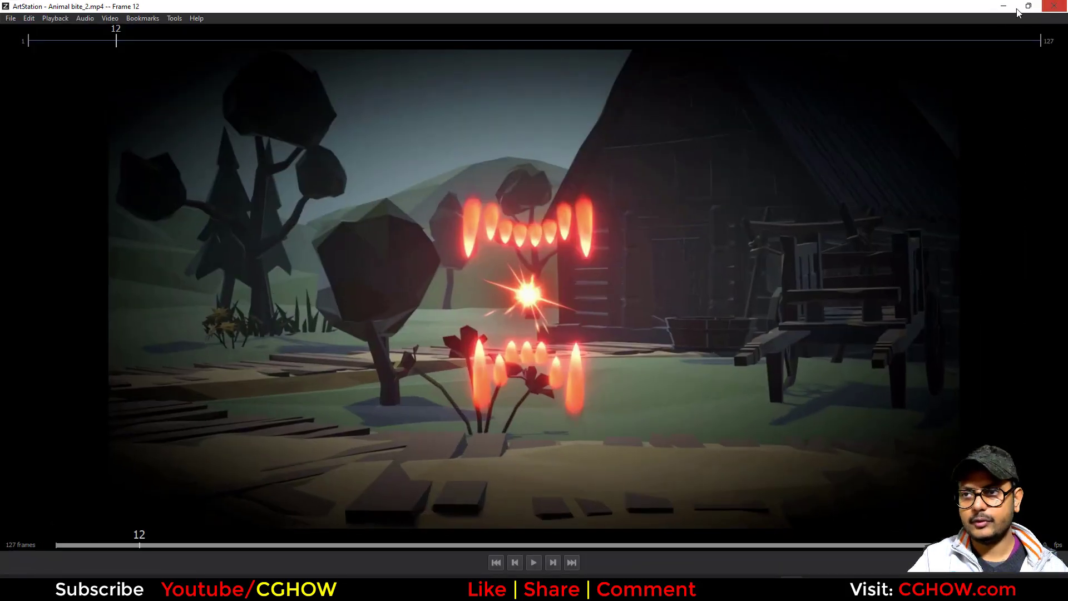
pyautogui.click(1054, 6)
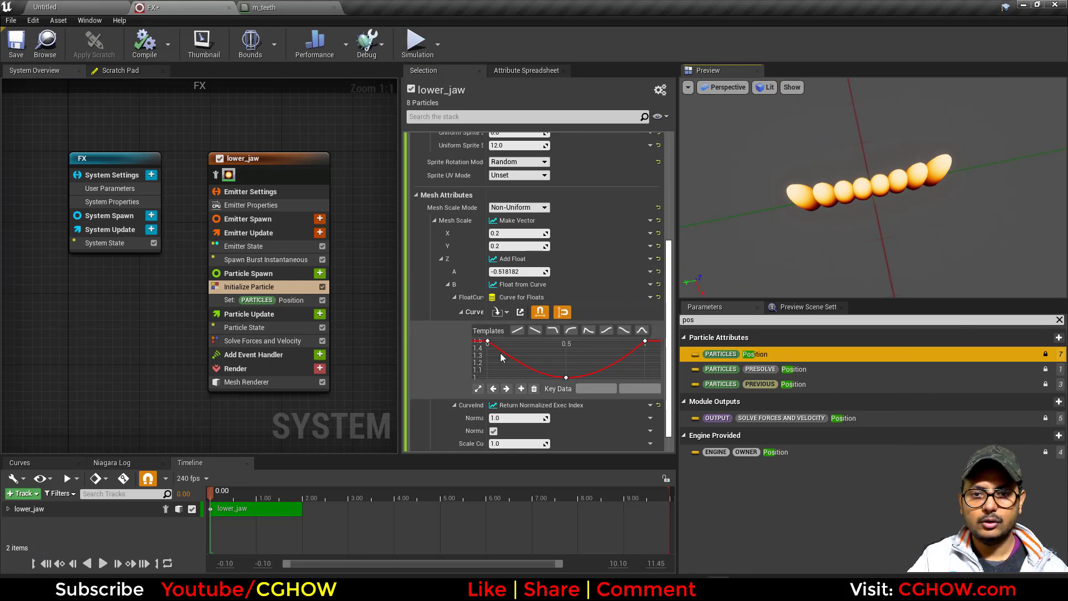
# Step: Drive the particle Position's X with an Add Float and give its B a Float from Curve
pyautogui.click(261, 300)
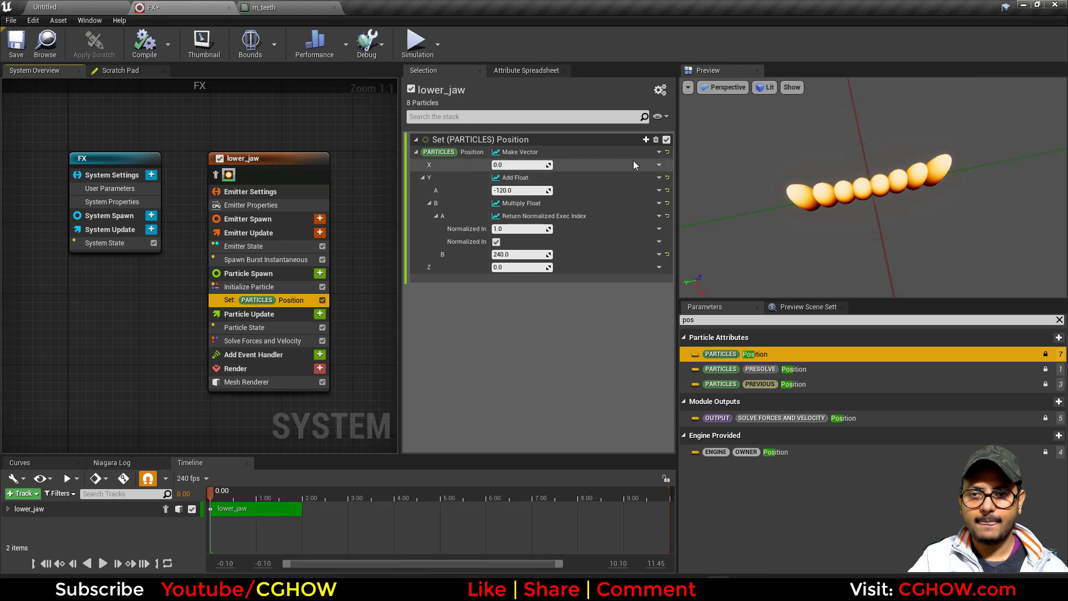
pyautogui.click(659, 166)
pyautogui.write('add float')
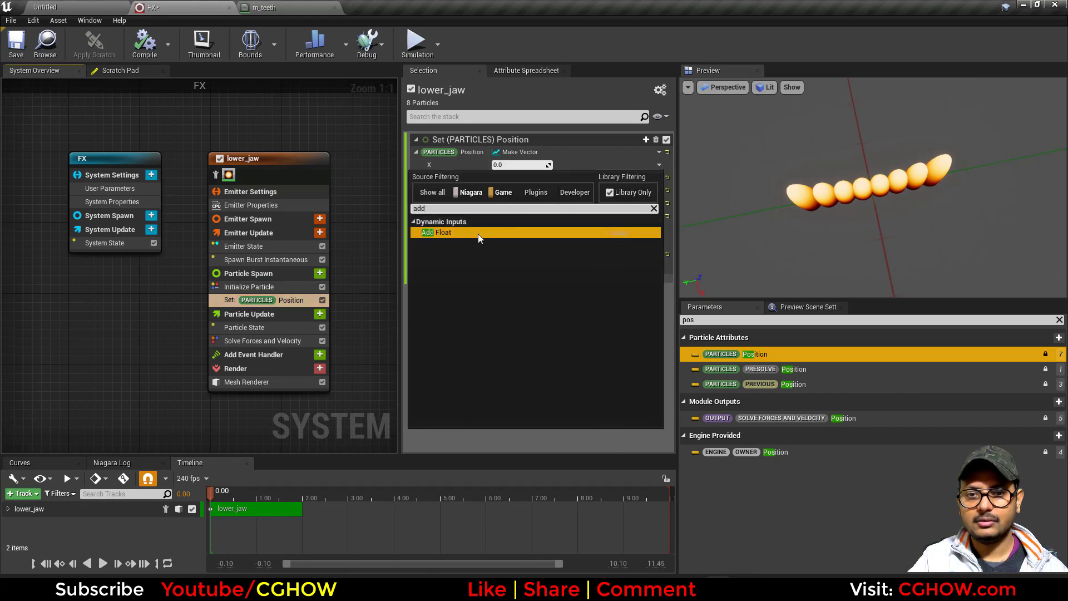
pyautogui.click(484, 231)
pyautogui.click(659, 191)
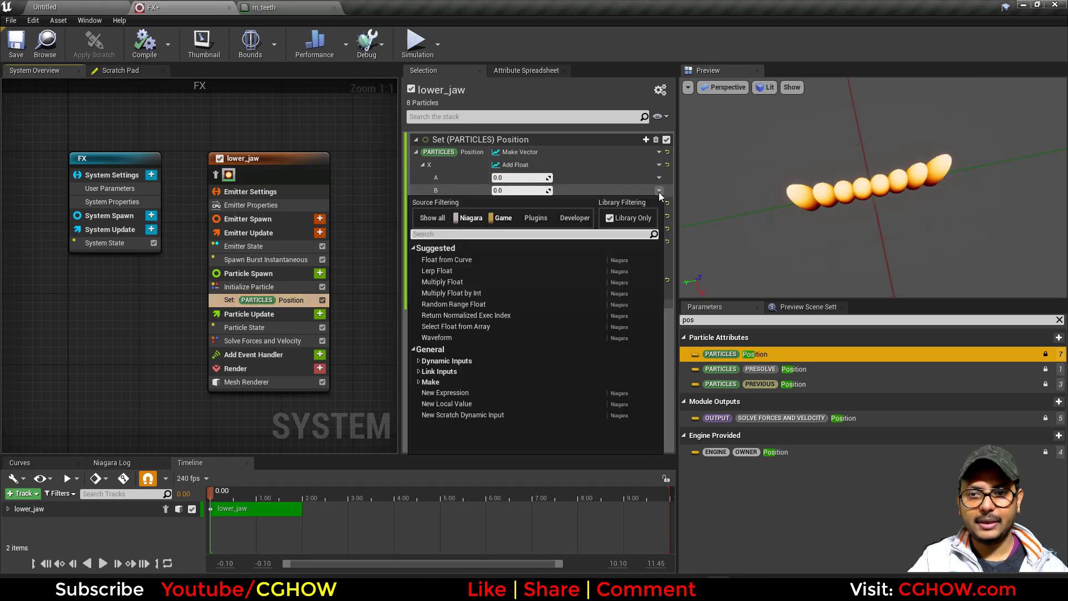
pyautogui.write('cur')
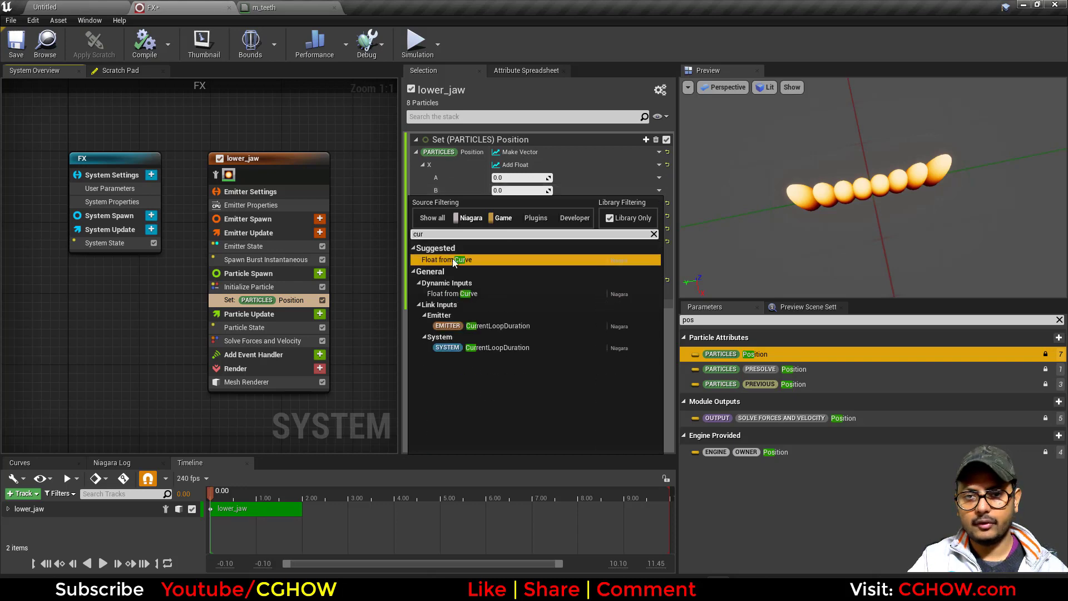
pyautogui.click(461, 259)
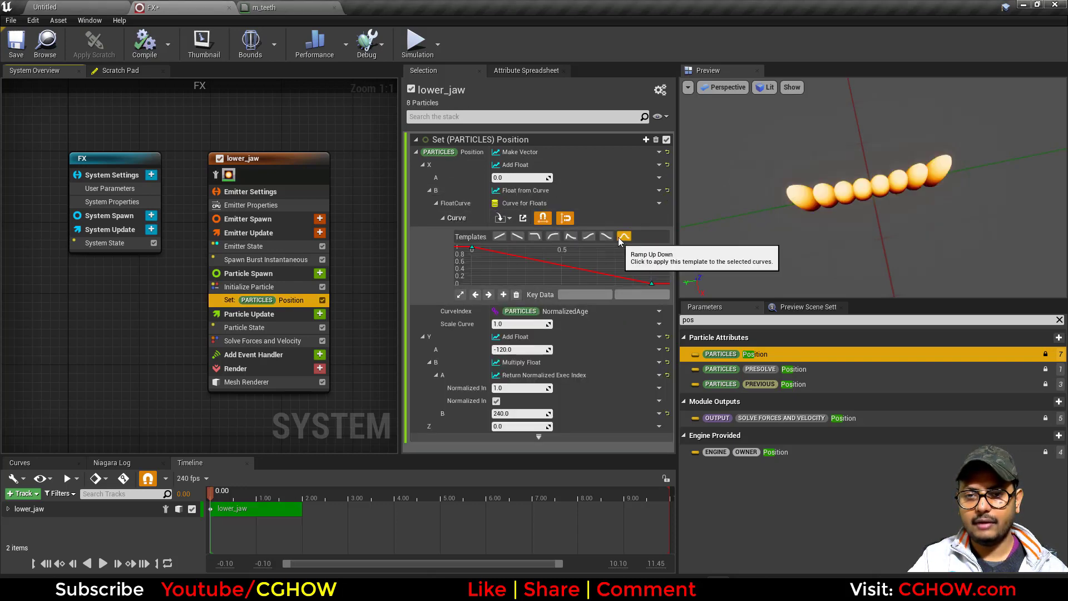
# Step: Index the Position X curve by Return Normalized Exec Index, apply the Ramp Up Down template and raise its middle key to about 50
pyautogui.click(658, 312)
pyautogui.write('exe')
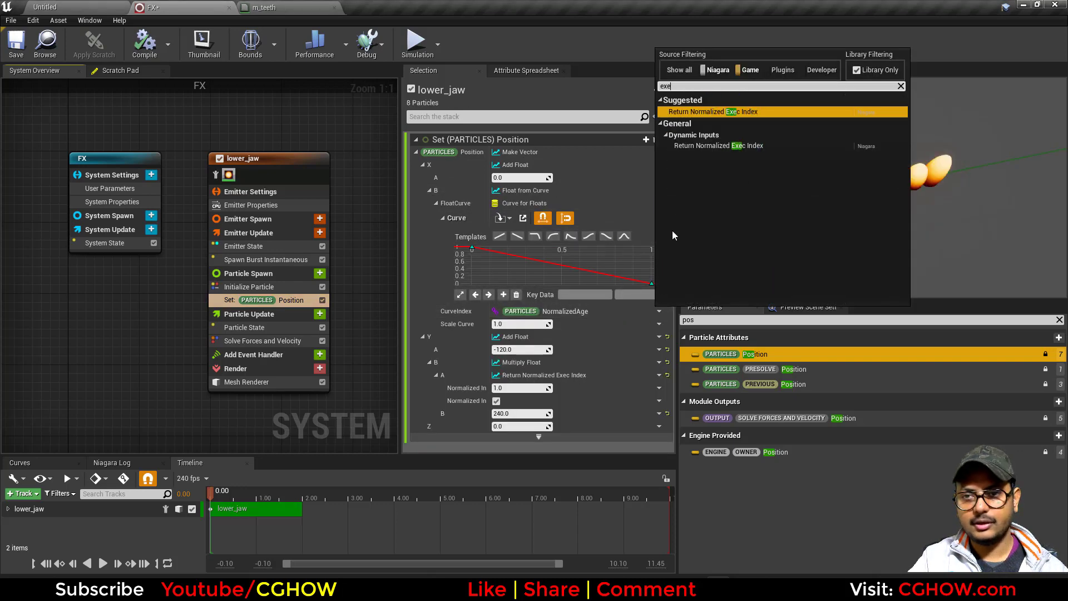
pyautogui.click(704, 113)
pyautogui.click(624, 236)
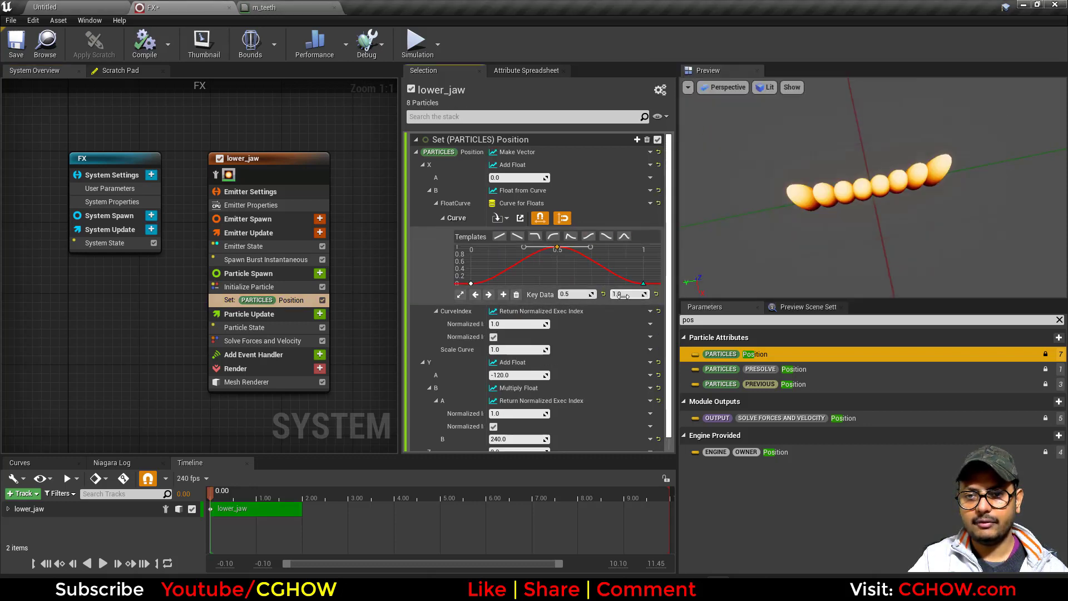
pyautogui.moveTo(629, 294); pyautogui.dragTo(682, 295)
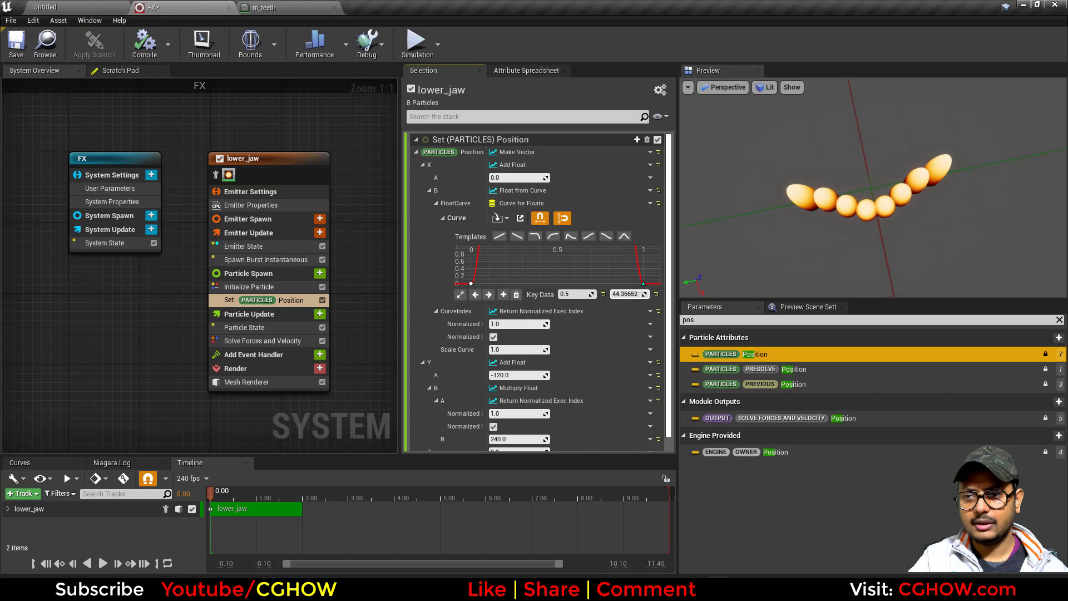
# Step: Fit the Position X curve and steepen the tangents of its start and end keys into a rounded arch
pyautogui.click(461, 295)
pyautogui.click(470, 283)
pyautogui.moveTo(505, 284); pyautogui.dragTo(510, 257)
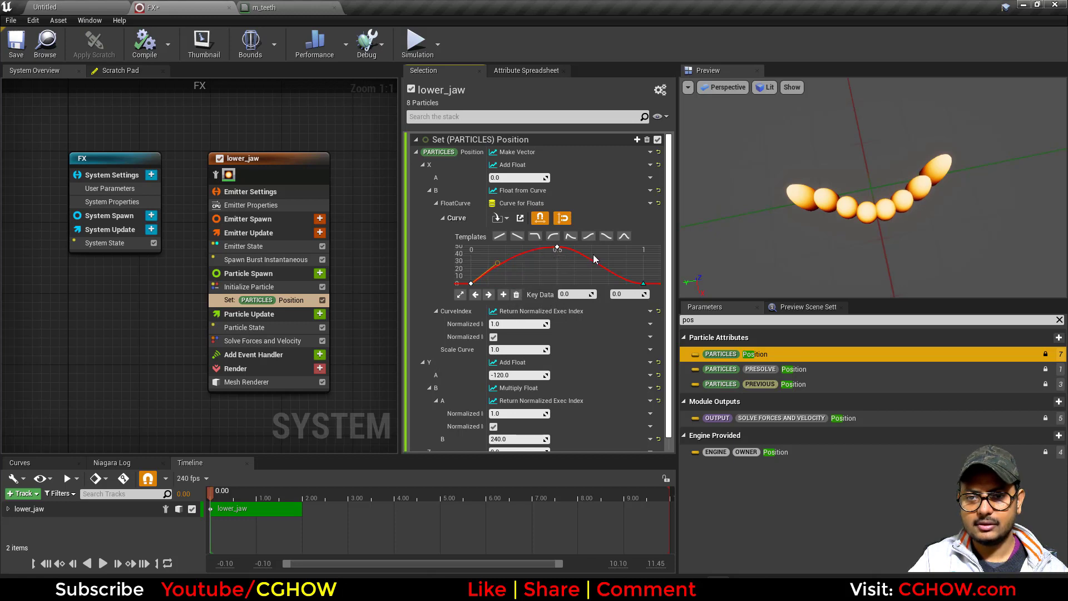
pyautogui.moveTo(610, 284); pyautogui.dragTo(622, 260)
# Step: Compare the arched row of teeth with the Animal bite reference video around frames 12 to 18, and return to the FX system
pyautogui.moveTo(868, 211); pyautogui.dragTo(779, 137)
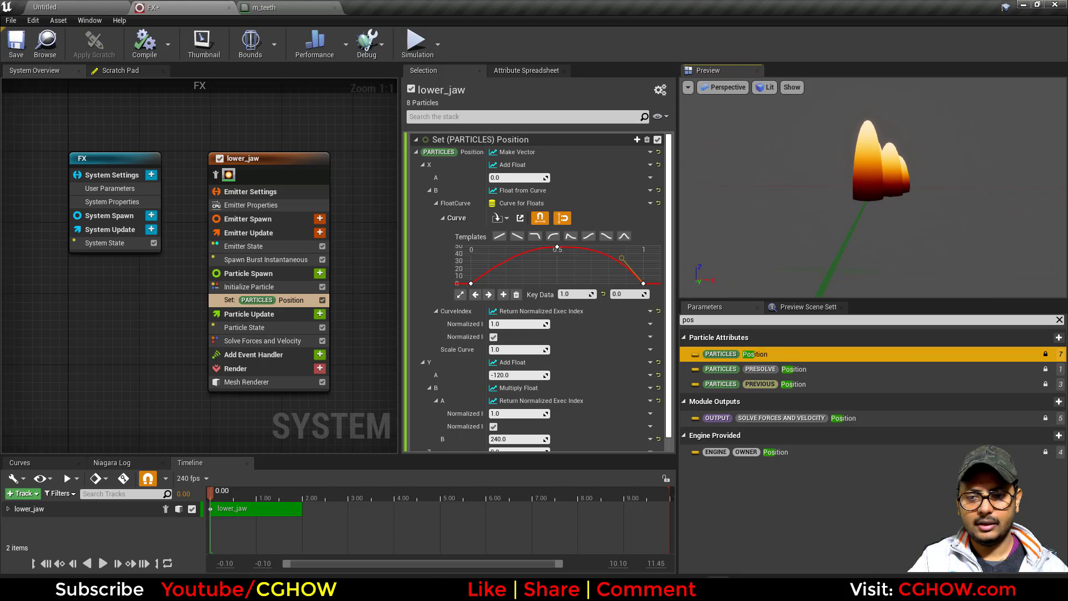
pyautogui.click(791, 585)
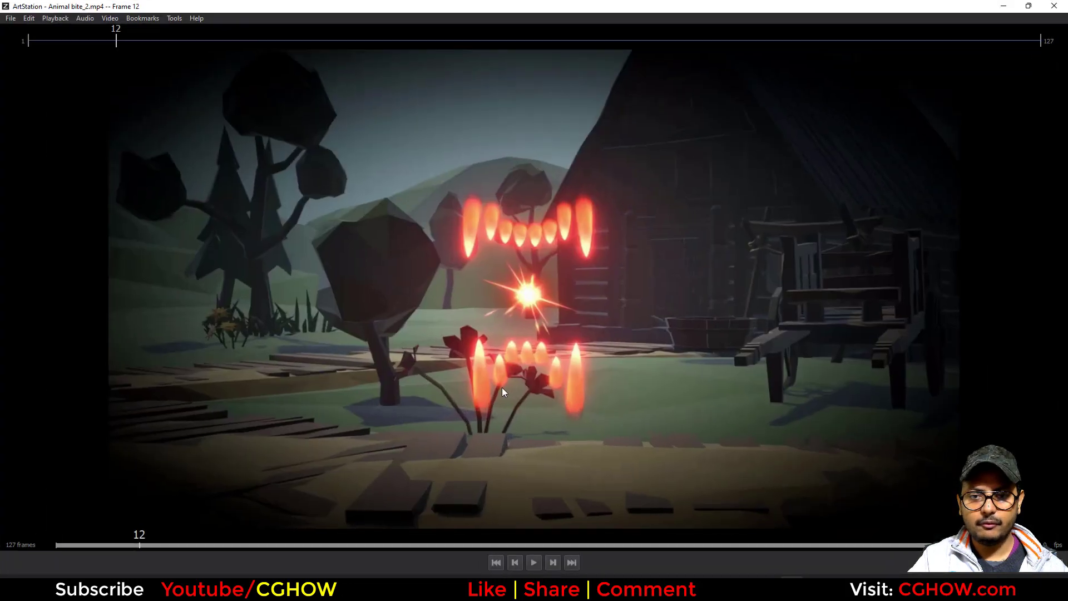
pyautogui.moveTo(130, 545); pyautogui.dragTo(184, 549)
pyautogui.click(1004, 6)
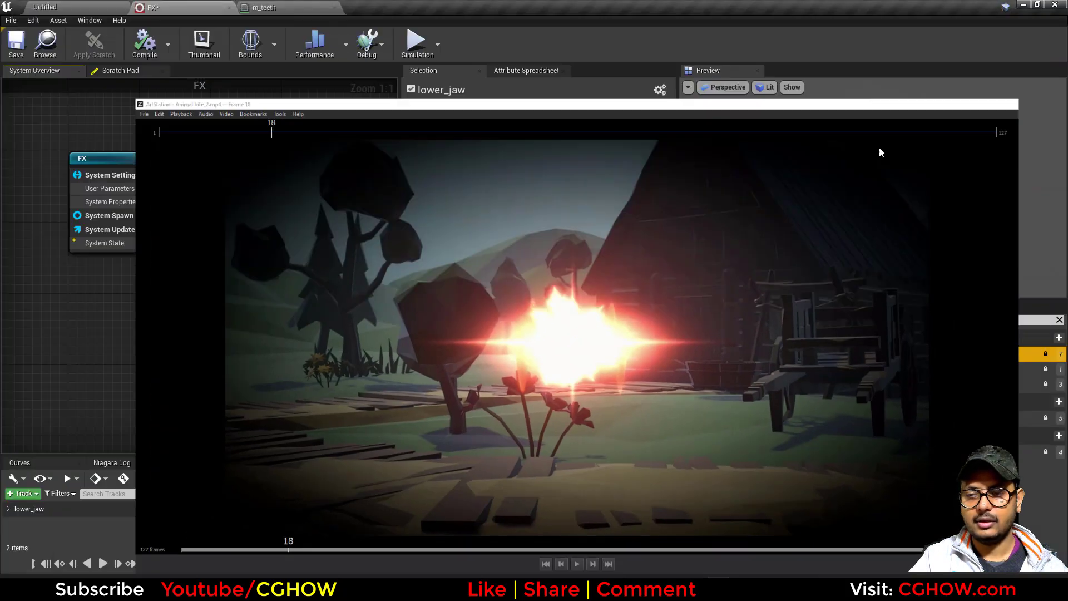
pyautogui.moveTo(887, 189); pyautogui.dragTo(870, 218)
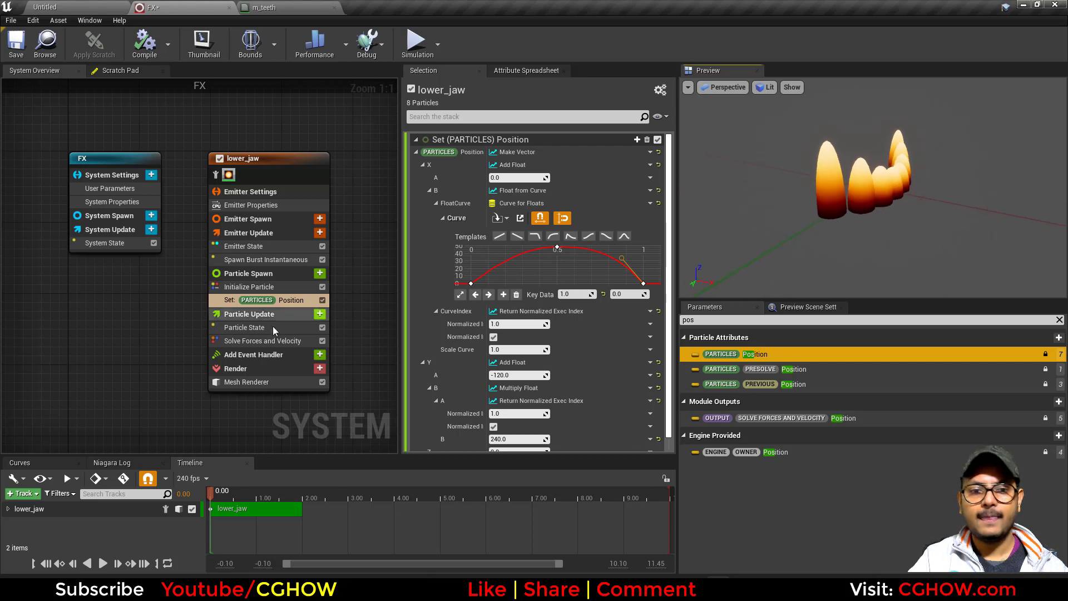
# Step: Add an Initial Mesh Orientation module to Particle Spawn with only Rotation enabled, and set its Y to -0.14
pyautogui.click(320, 273)
pyautogui.write('ini')
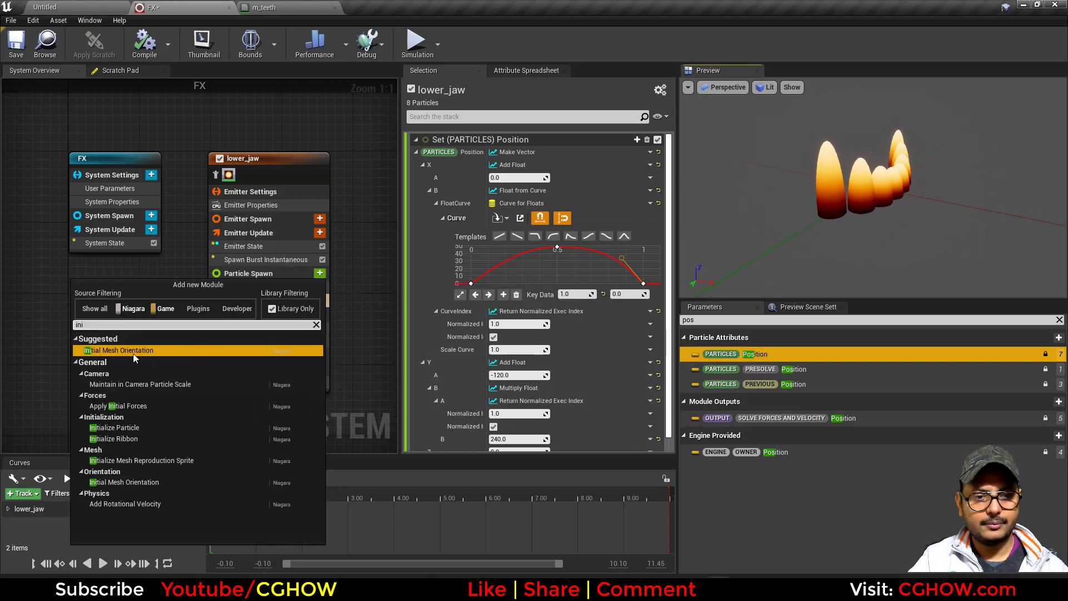
pyautogui.click(134, 351)
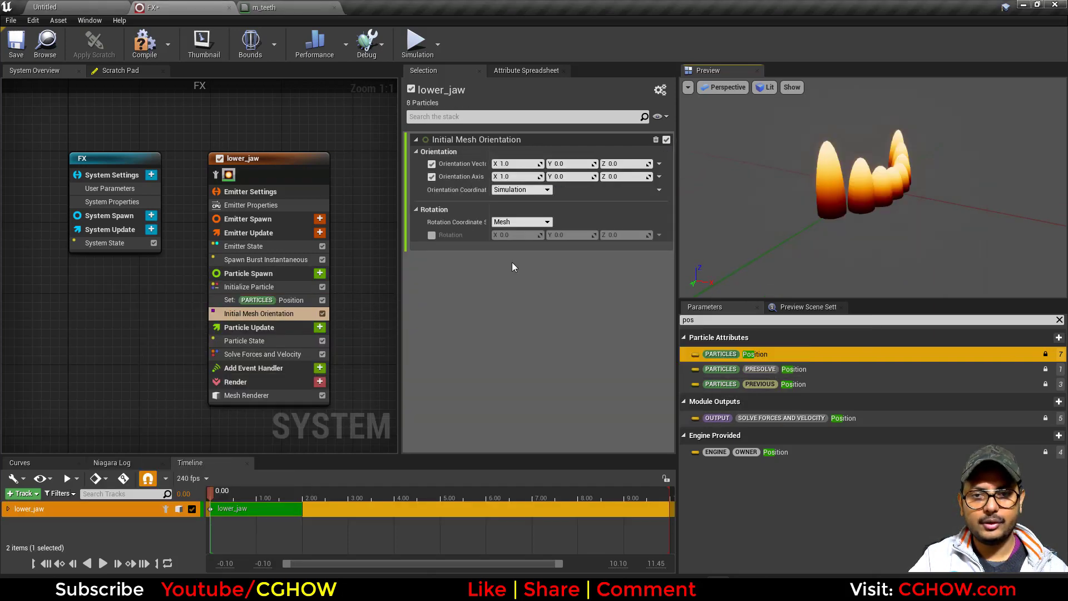
pyautogui.click(433, 235)
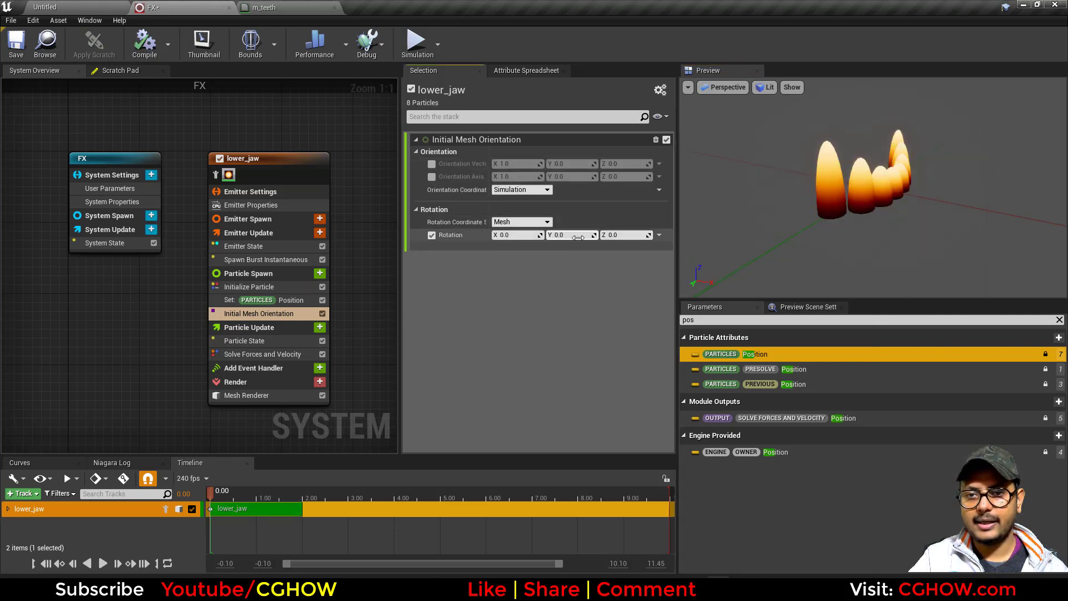
pyautogui.moveTo(577, 237); pyautogui.dragTo(563, 237)
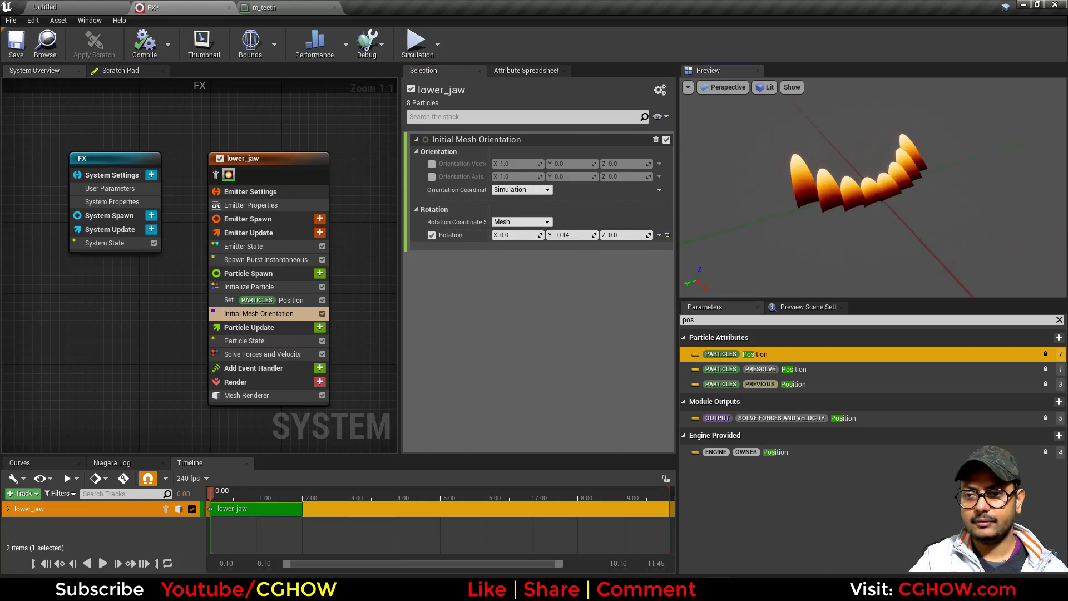
# Step: Try the Mesh Renderer's Pivot Offset Y at 200 and 500
pyautogui.click(261, 395)
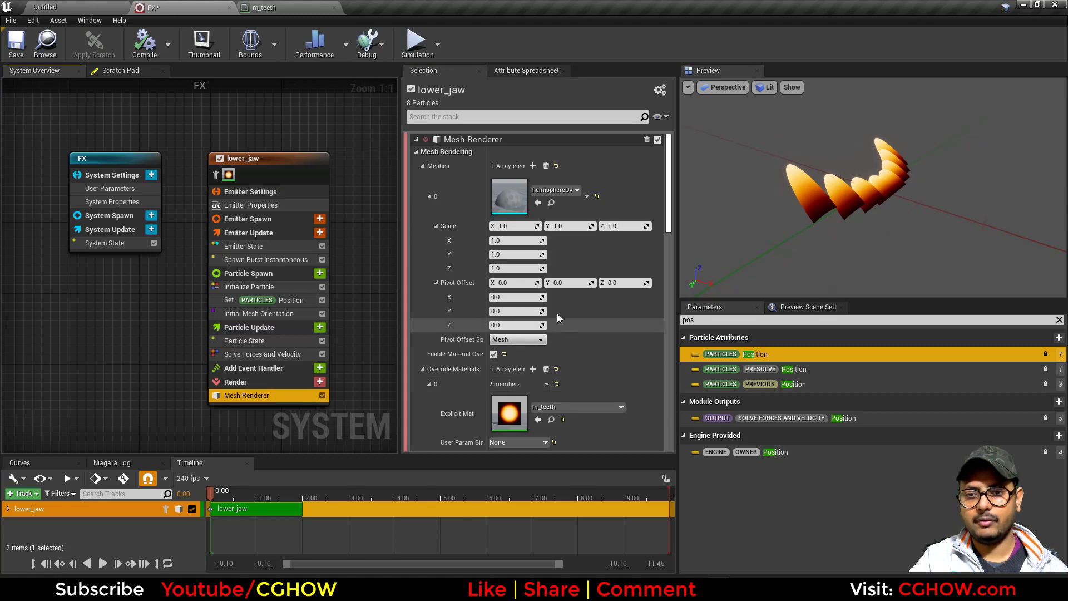
pyautogui.click(566, 282)
pyautogui.write('200')
pyautogui.press('Return')
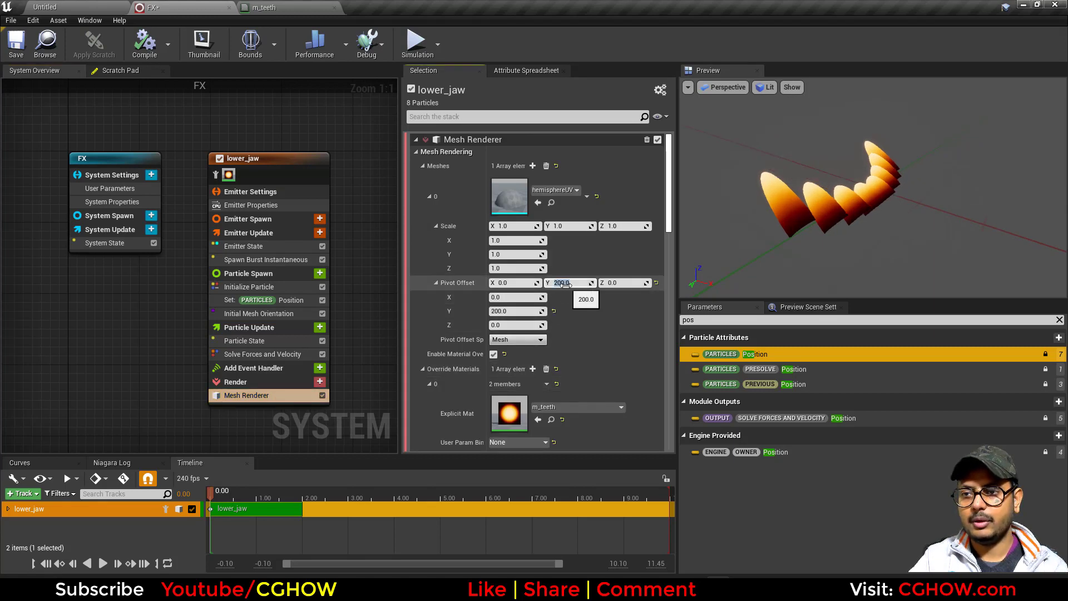
pyautogui.write('500')
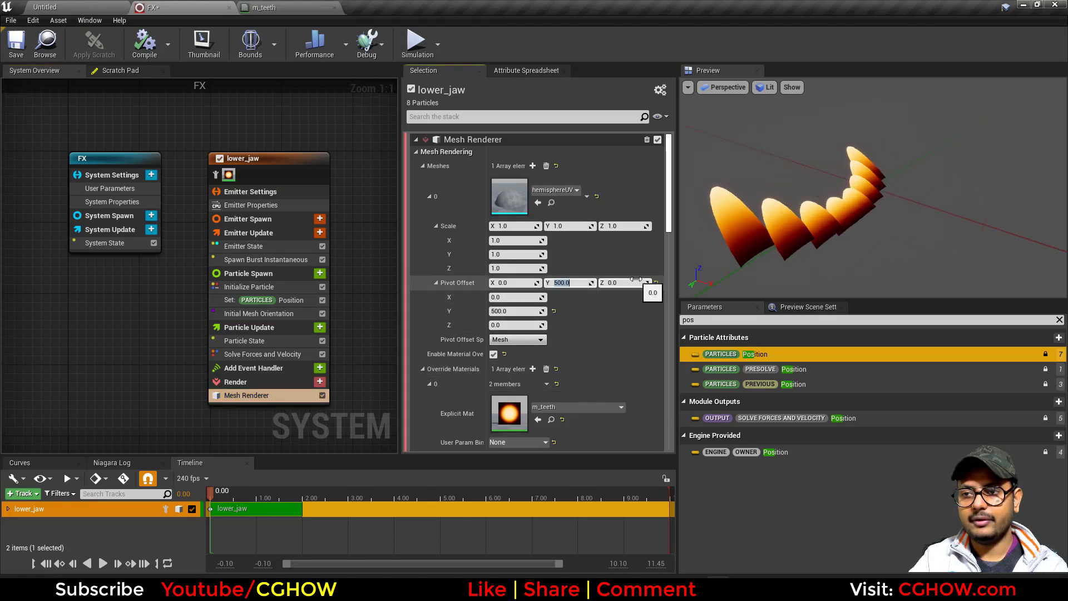
pyautogui.press('Return')
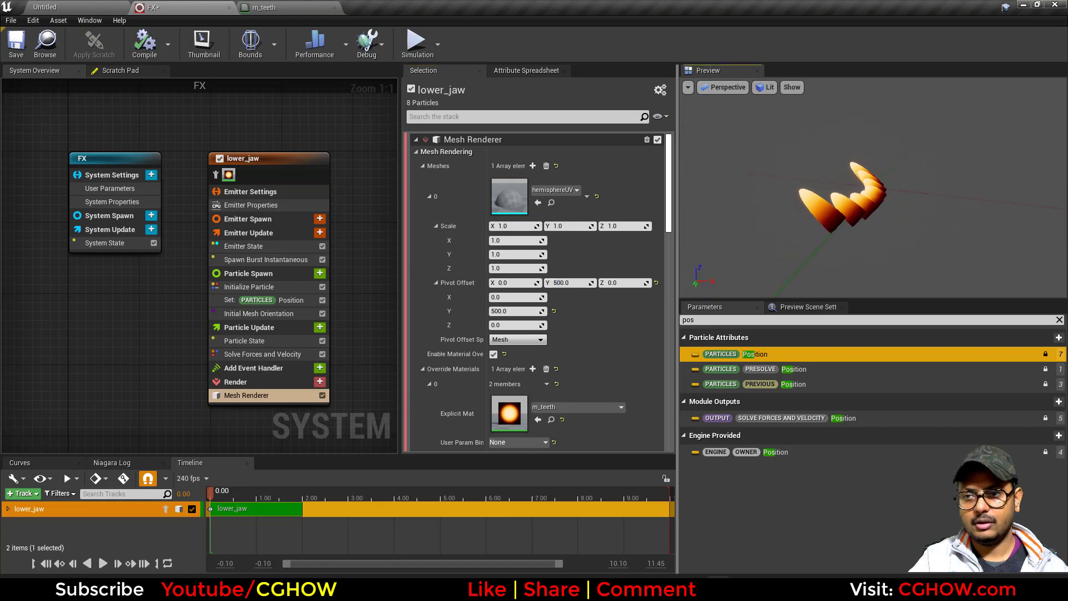
# Step: Try different Y rotations in Initial Mesh Orientation, ending at 0.88
pyautogui.click(263, 314)
pyautogui.moveTo(570, 235); pyautogui.dragTo(604, 236)
pyautogui.click(565, 235)
pyautogui.write('0')
pyautogui.press('Return')
pyautogui.write('0')
pyautogui.press('Return')
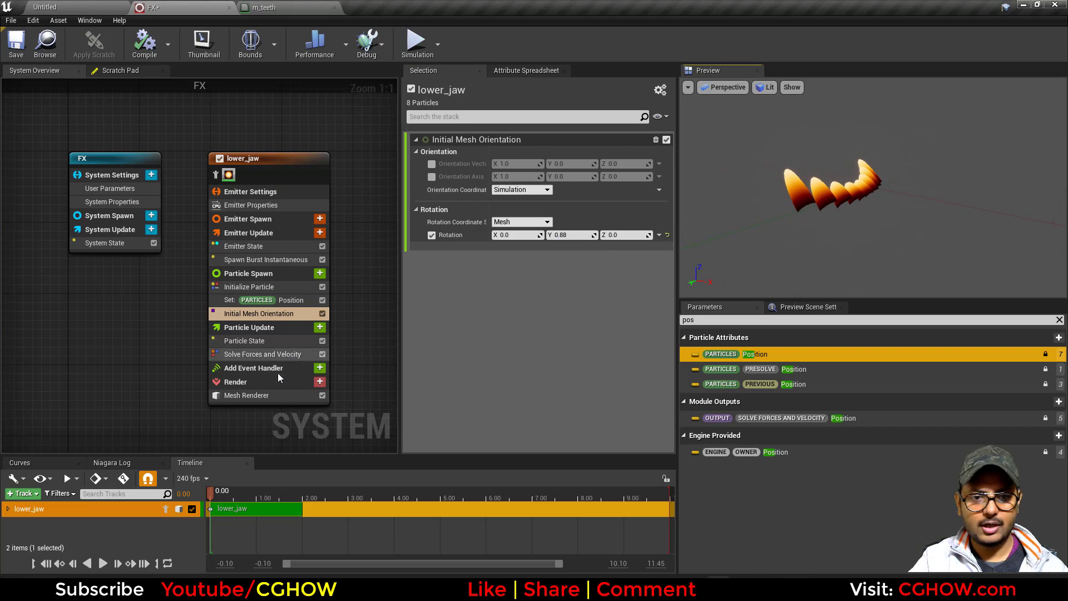
# Step: Reset the Mesh Renderer's Pivot Offset Y to 0 and set its X to 500
pyautogui.click(246, 395)
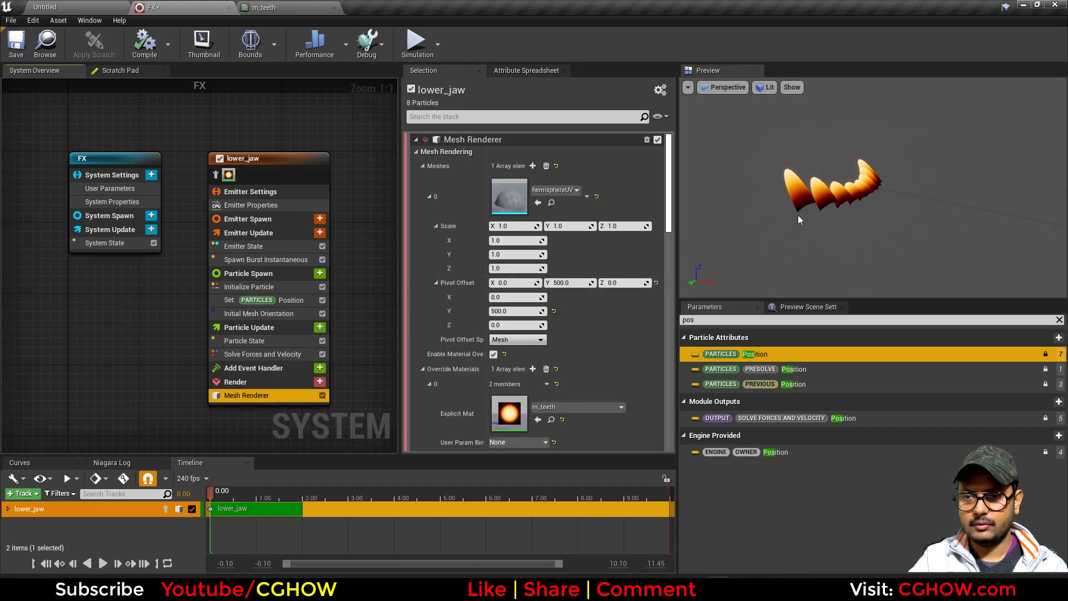
pyautogui.click(569, 283)
pyautogui.write('0')
pyautogui.press('Return')
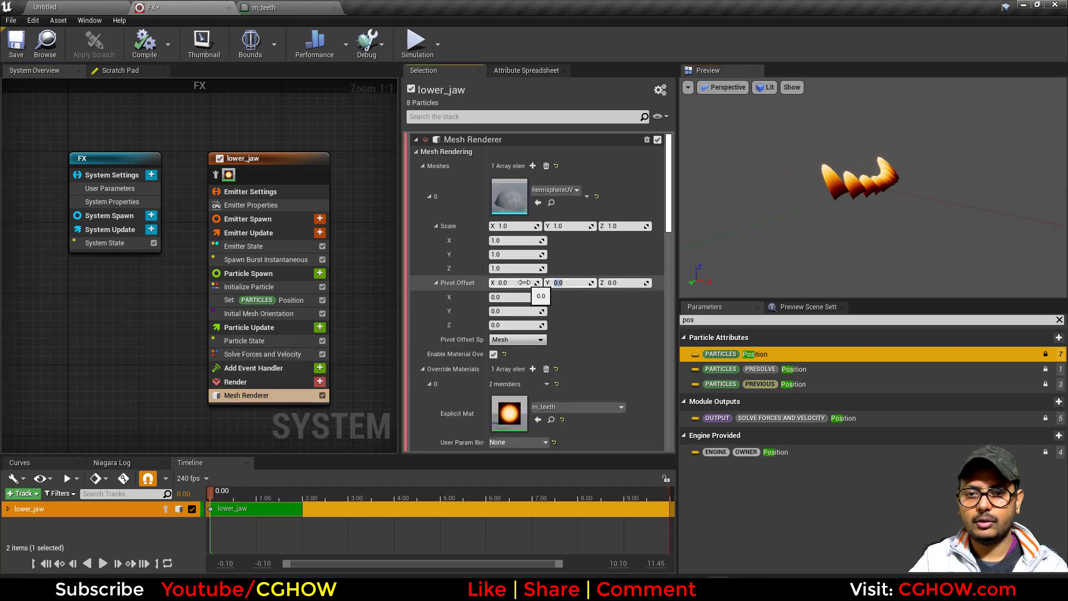
pyautogui.press('Return')
# Step: Adjust the Initial Mesh Orientation's Y rotation to about 1.09
pyautogui.moveTo(875, 176)
pyautogui.mouseDown()
pyautogui.moveTo(779, 180)
pyautogui.moveTo(868, 183)
pyautogui.mouseUp()
pyautogui.click(278, 313)
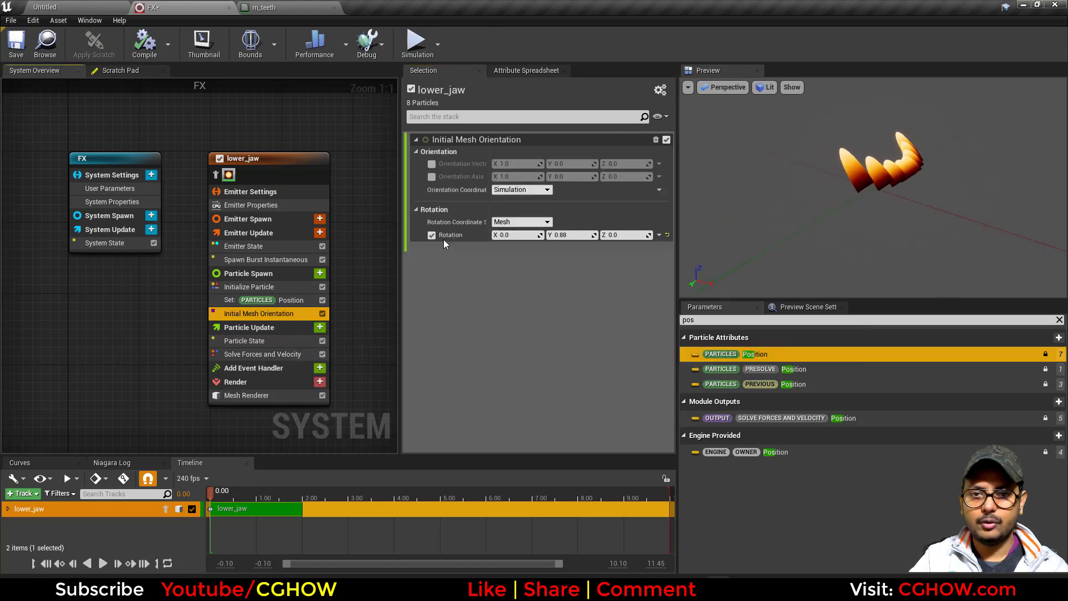
pyautogui.moveTo(568, 237)
pyautogui.mouseDown()
pyautogui.moveTo(586, 238)
pyautogui.moveTo(572, 237)
pyautogui.mouseUp()
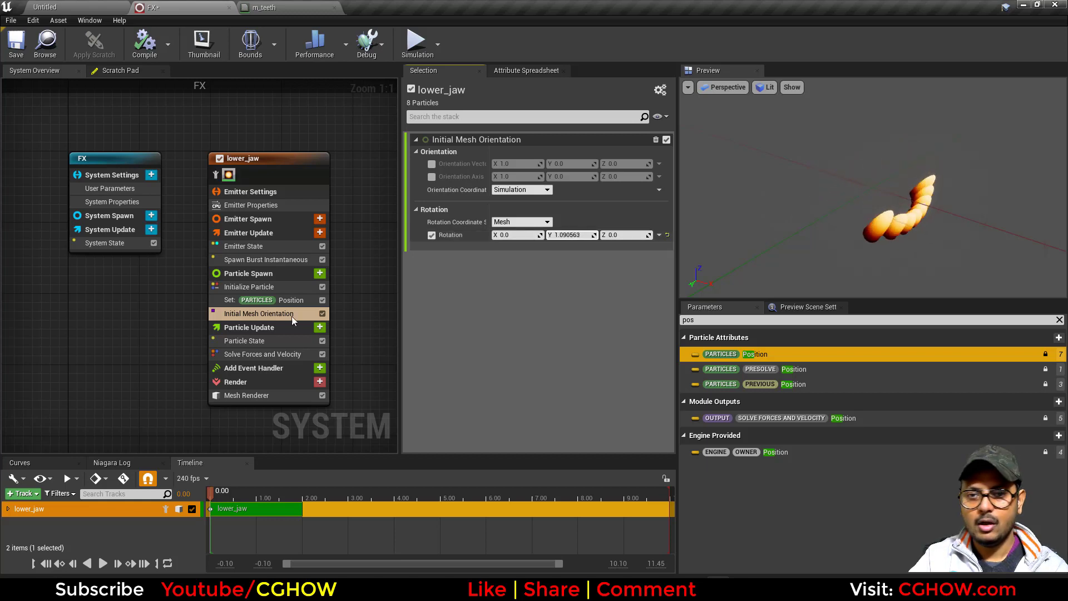
# Step: Set the Mesh Renderer's Pivot Offset X to 800
pyautogui.click(262, 396)
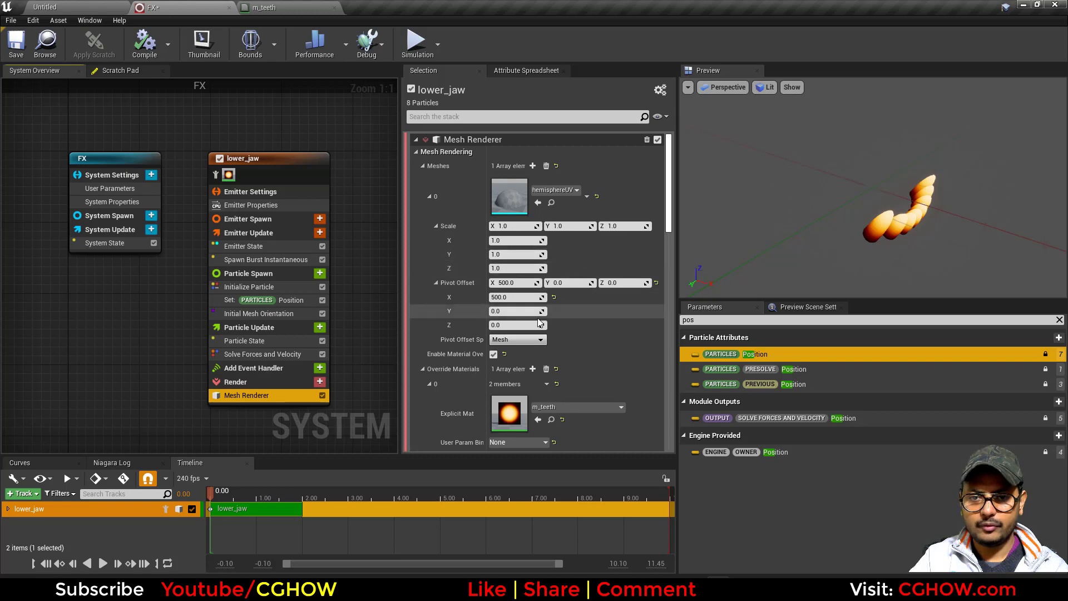
pyautogui.click(516, 283)
pyautogui.write('800')
pyautogui.press('Return')
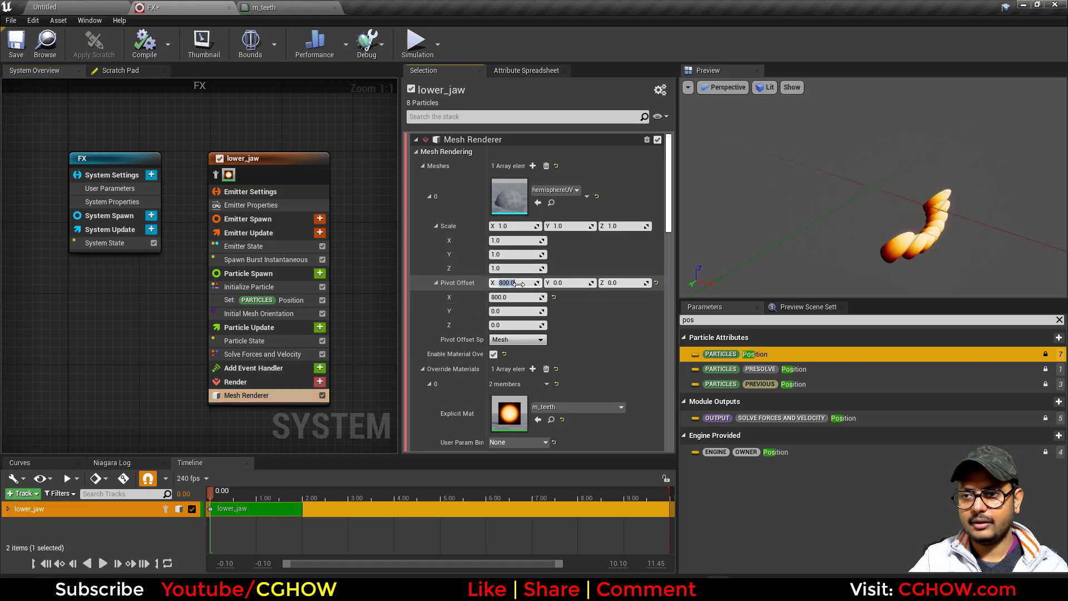
# Step: Reset the Initial Mesh Orientation's Y rotation to 0 and adjust it to 0.12
pyautogui.click(266, 315)
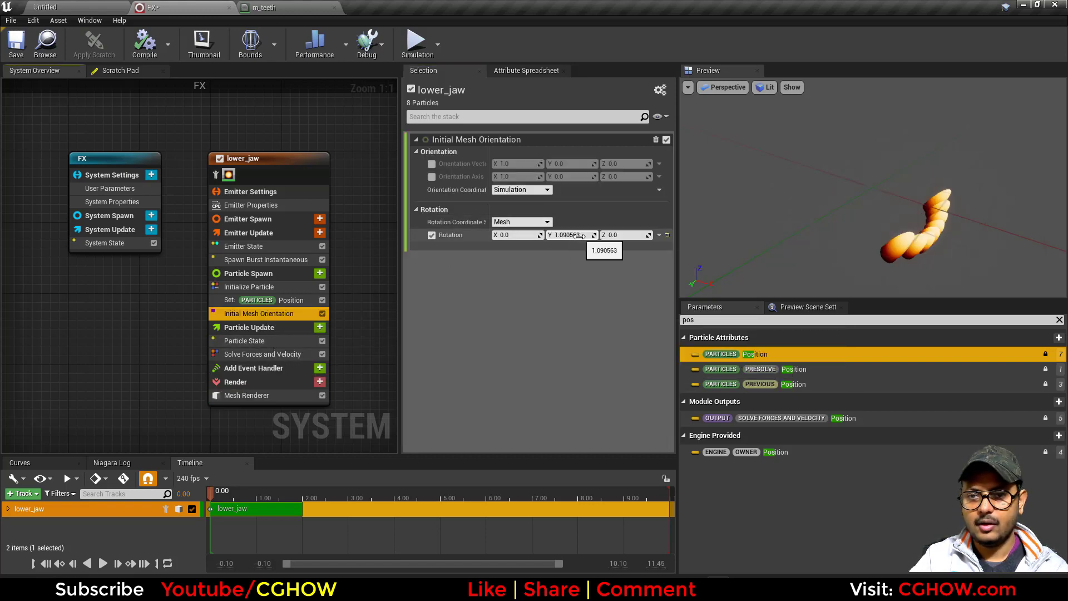
pyautogui.moveTo(565, 235); pyautogui.dragTo(582, 235)
pyautogui.click(578, 236)
pyautogui.write('0')
pyautogui.press('Return')
pyautogui.click(580, 248)
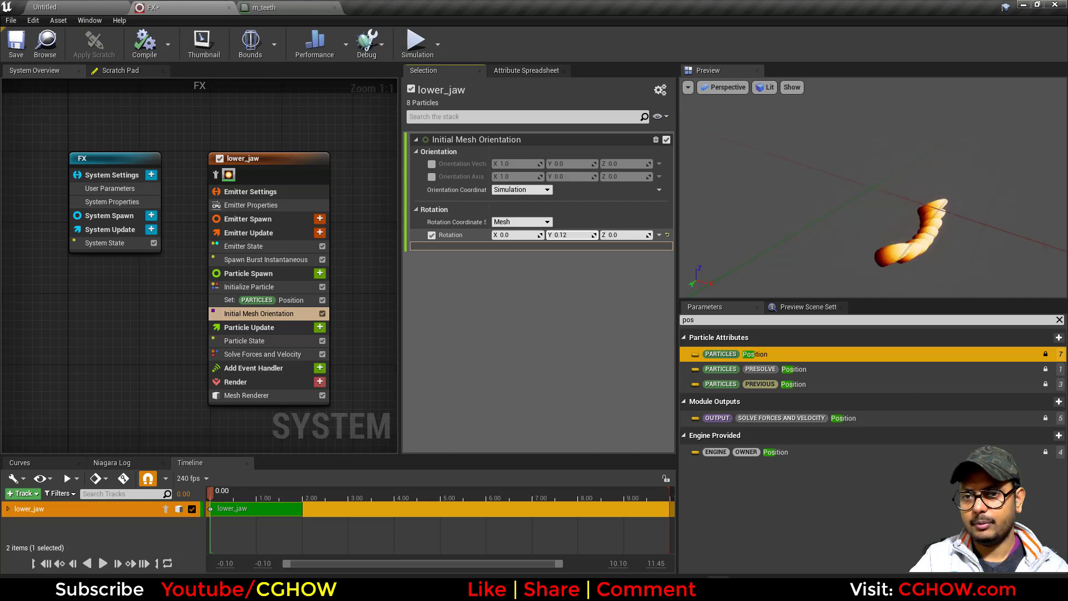
# Step: Raise the Mesh Scale Z Add Float's A to about -0.39 and lower its curve's middle key to 0.72 in Initialize Particle
pyautogui.moveTo(868, 206); pyautogui.dragTo(726, 194)
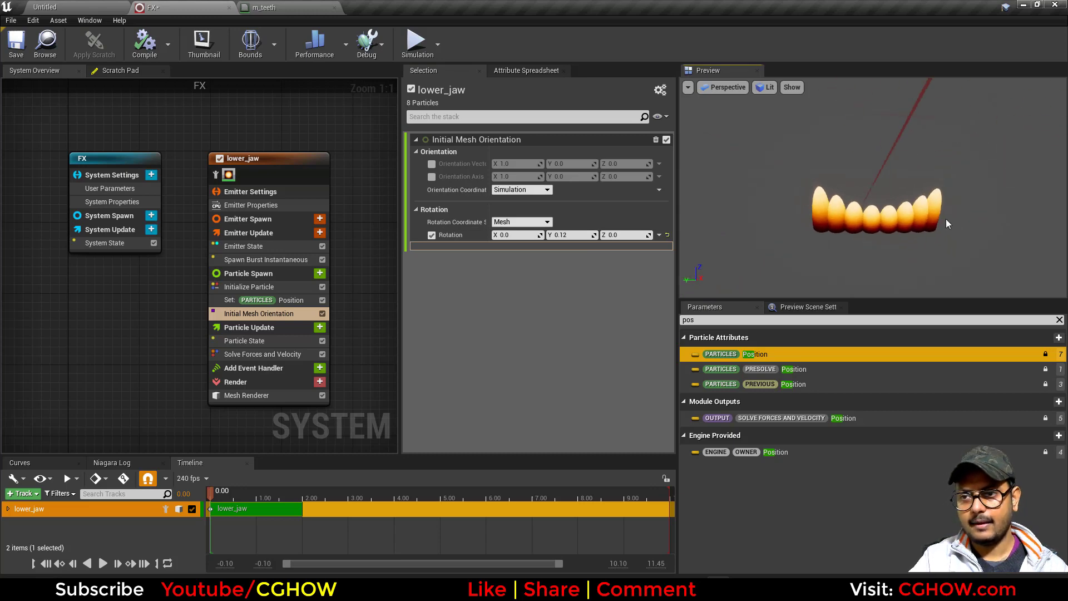
pyautogui.click(272, 288)
pyautogui.scroll(-3, 558, 409)
pyautogui.scroll(-3, 586, 405)
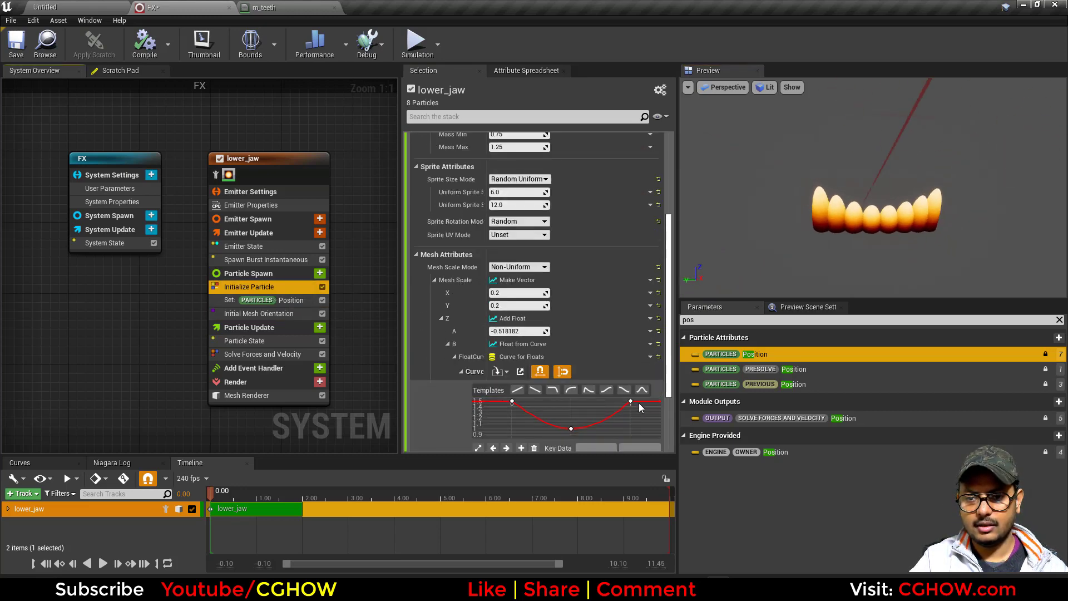
pyautogui.moveTo(534, 331); pyautogui.dragTo(551, 331)
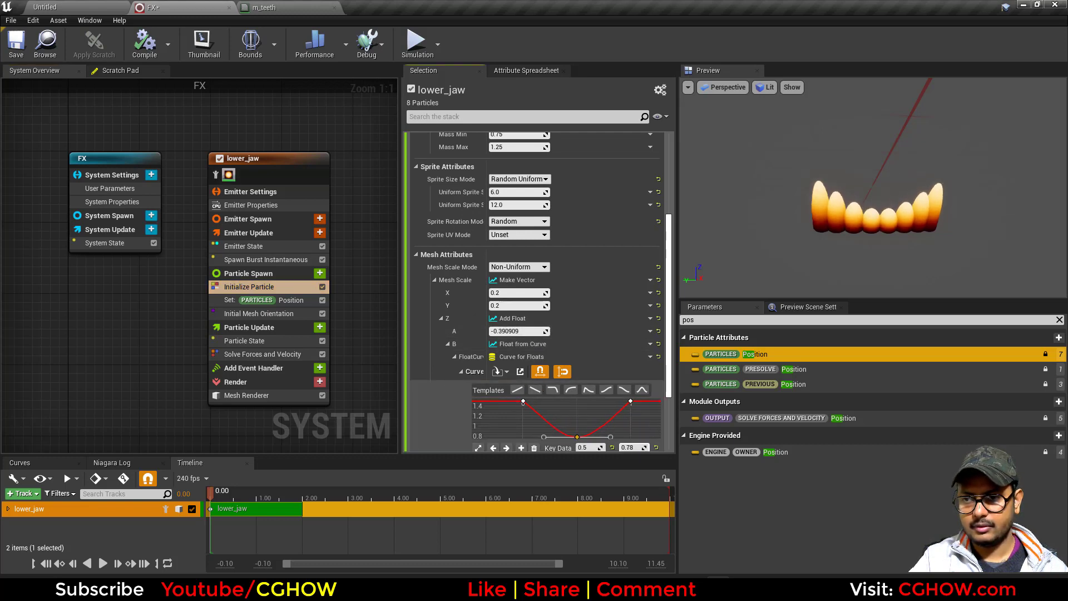
pyautogui.moveTo(894, 245); pyautogui.dragTo(926, 236)
# Step: Add an Update Mesh Orientation module to Particle Update and set its Rotation Vector Y to 1
pyautogui.click(320, 328)
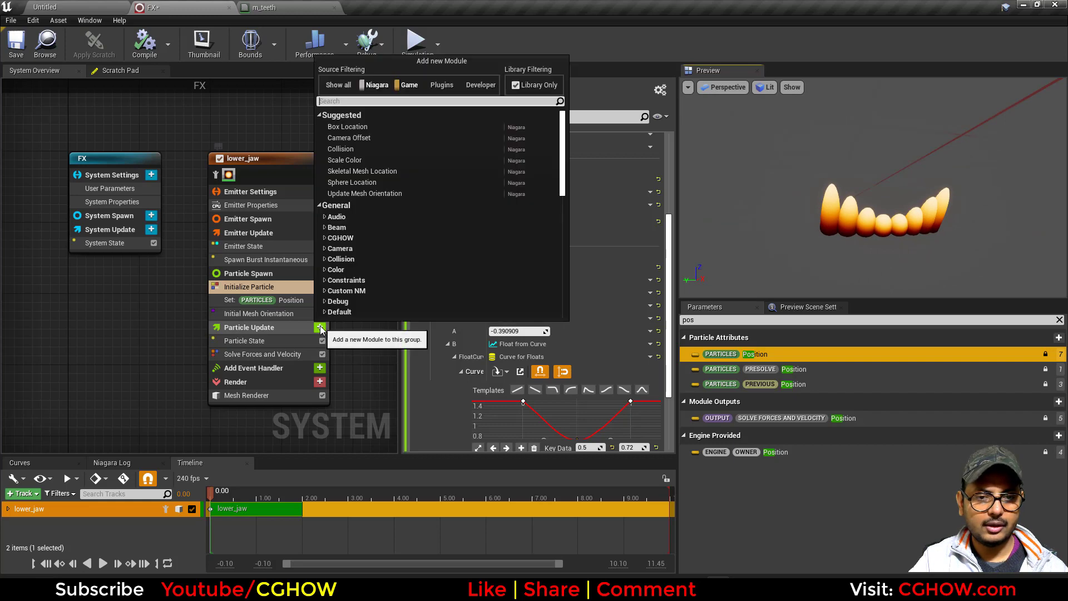
pyautogui.write('upda')
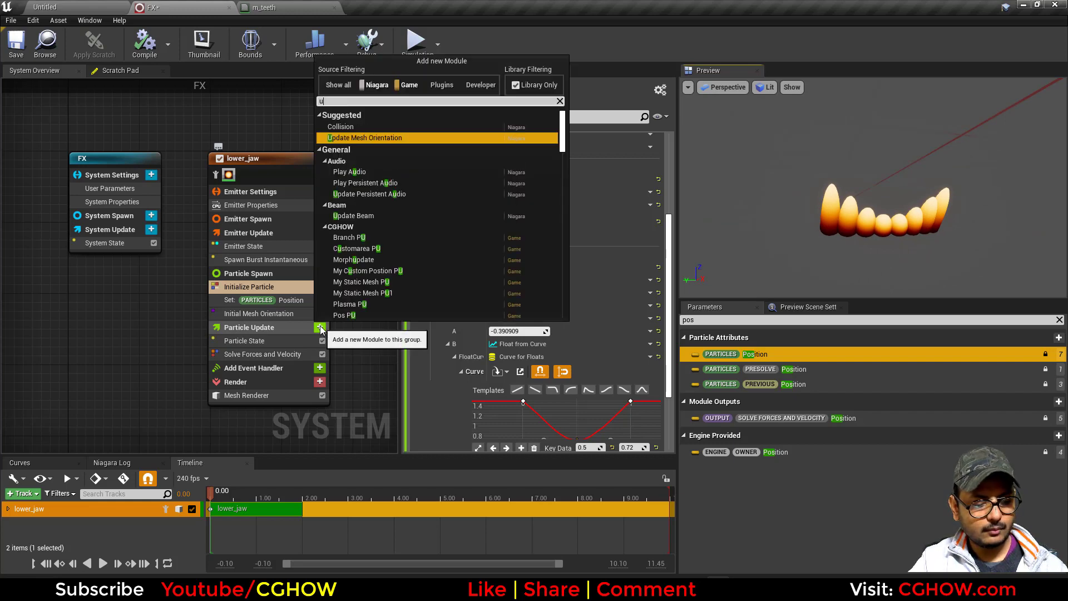
pyautogui.click(366, 126)
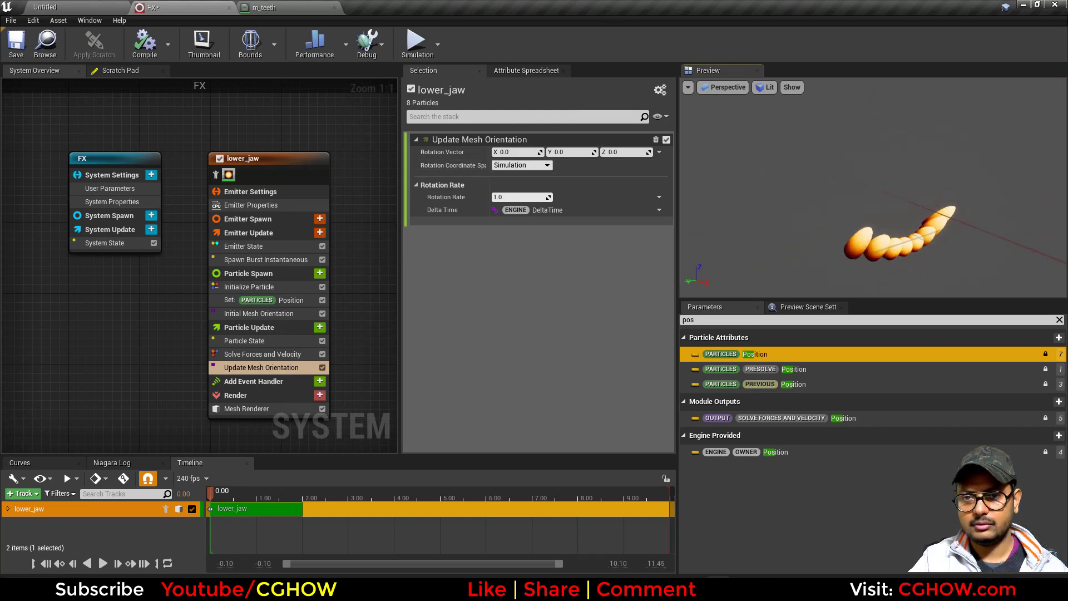
pyautogui.click(574, 152)
pyautogui.write('1')
pyautogui.press('Return')
pyautogui.click(526, 197)
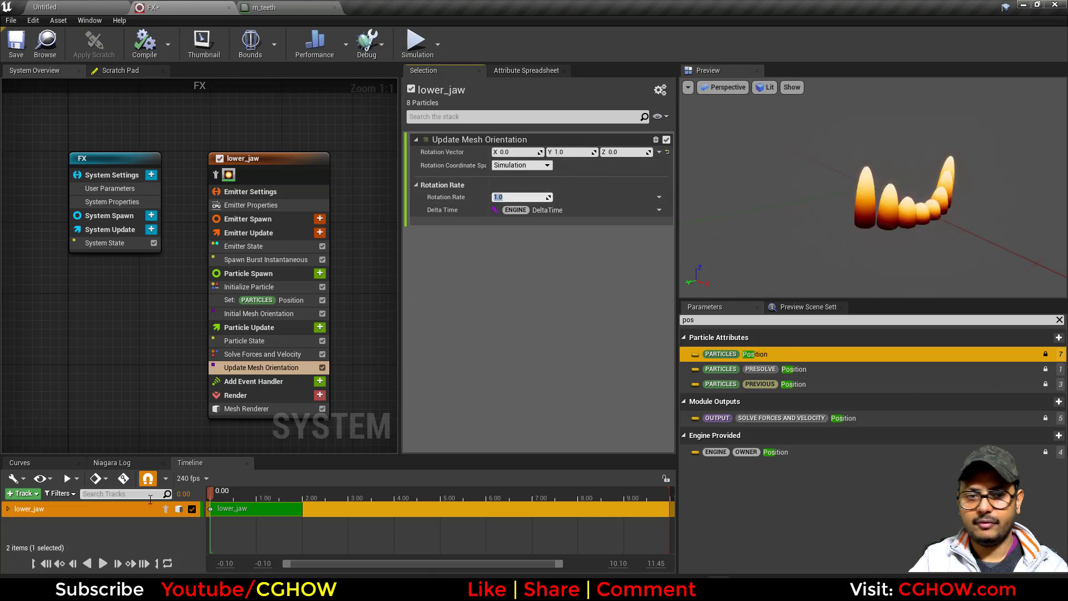
# Step: Preview the teeth's rotation on the timeline and set the Update Mesh Orientation's Rotation Rate to -1
pyautogui.click(103, 563)
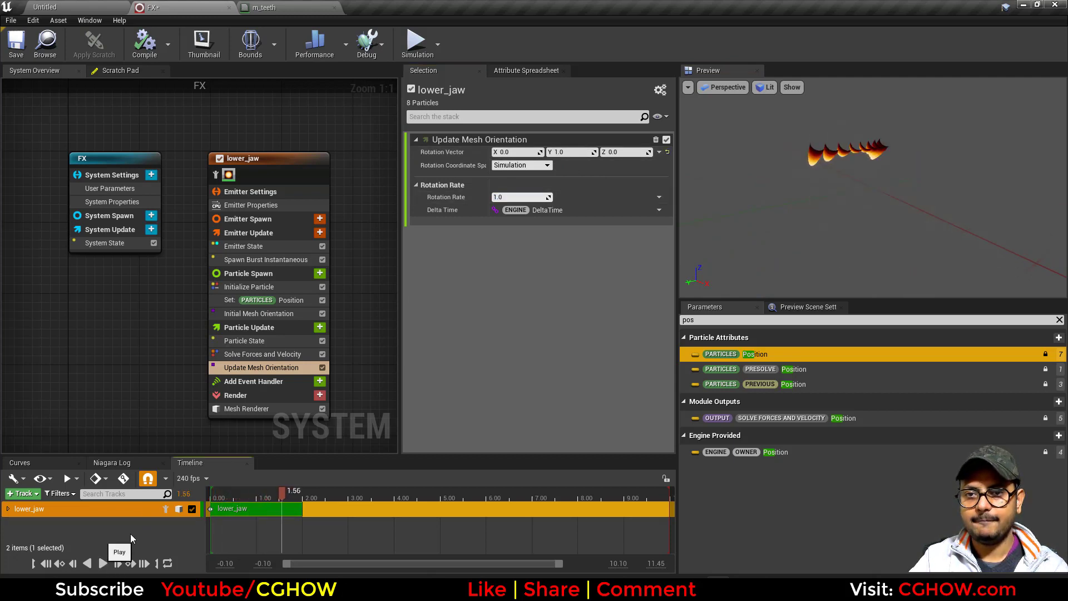
pyautogui.moveTo(230, 496)
pyautogui.mouseDown()
pyautogui.moveTo(211, 496)
pyautogui.moveTo(242, 495)
pyautogui.mouseUp()
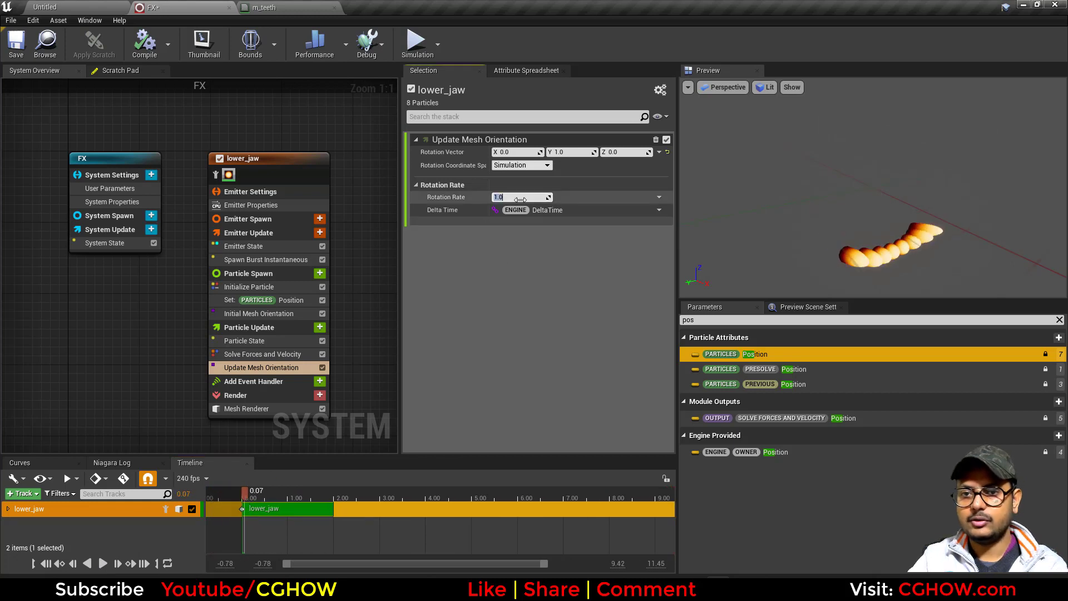
pyautogui.click(520, 199)
pyautogui.write('-1')
pyautogui.press('Return')
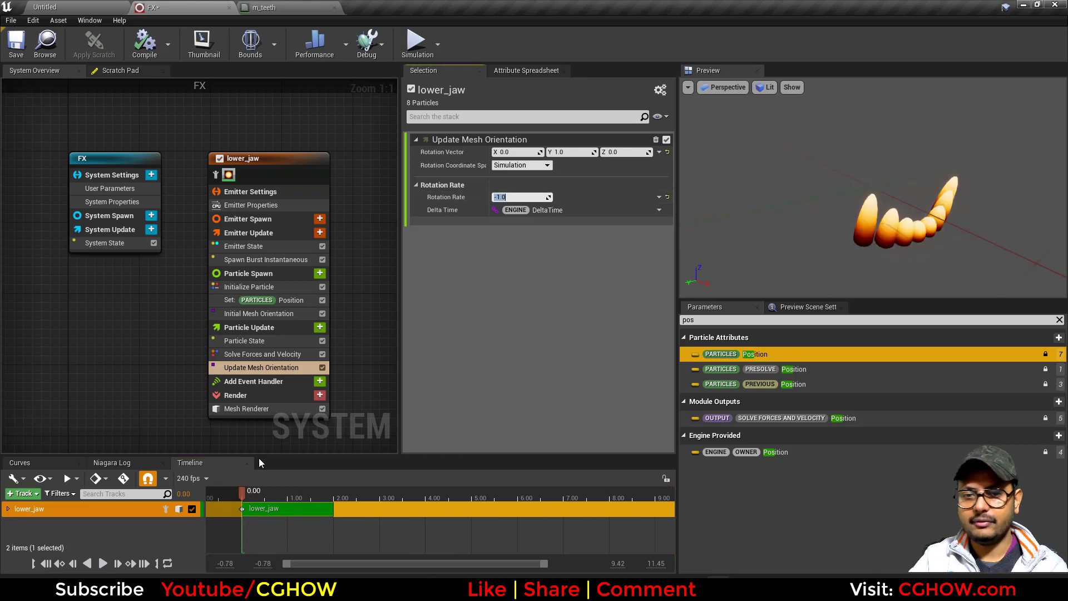
# Step: Try a Rotation Rate of 1 in Update Mesh Orientation, preview the motion on the timeline, and set the rate back to -1
pyautogui.click(102, 563)
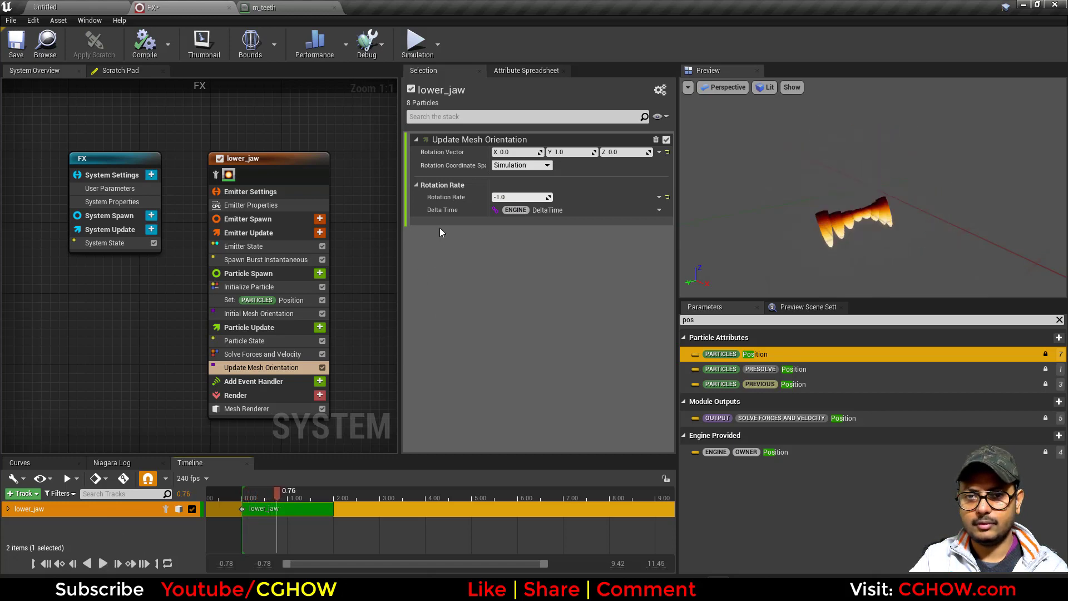
pyautogui.click(505, 195)
pyautogui.write('1')
pyautogui.press('Return')
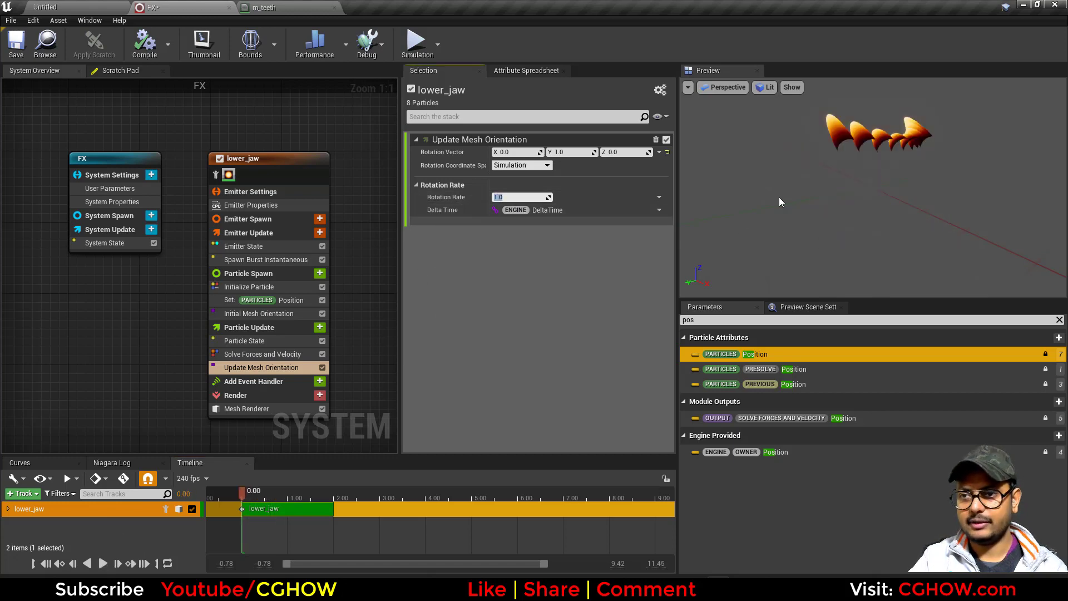
pyautogui.moveTo(263, 490)
pyautogui.mouseDown()
pyautogui.moveTo(230, 496)
pyautogui.moveTo(257, 496)
pyautogui.mouseUp()
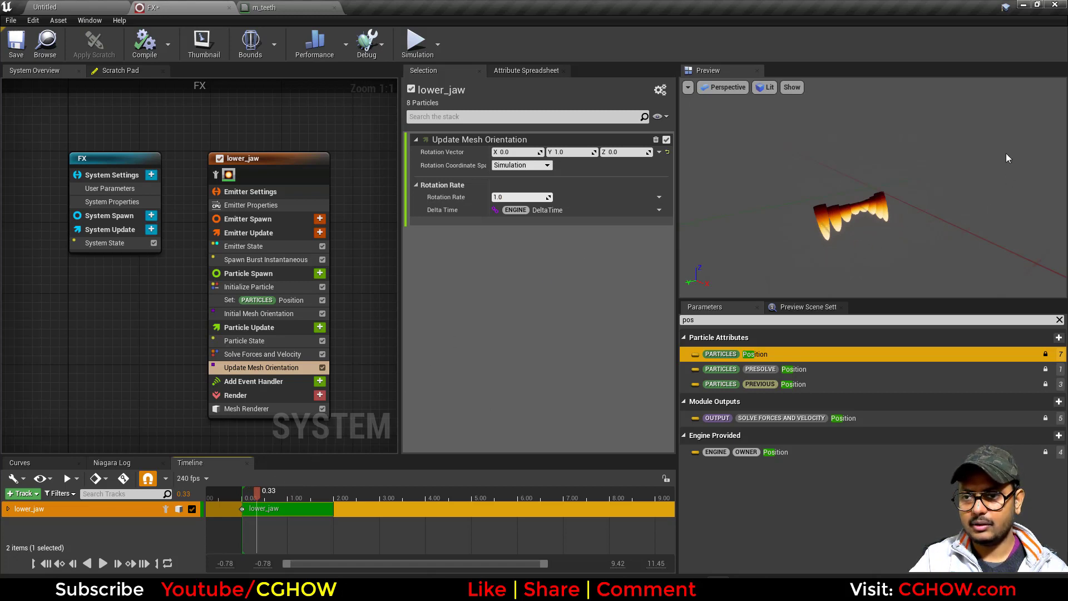
pyautogui.click(519, 197)
pyautogui.write('-')
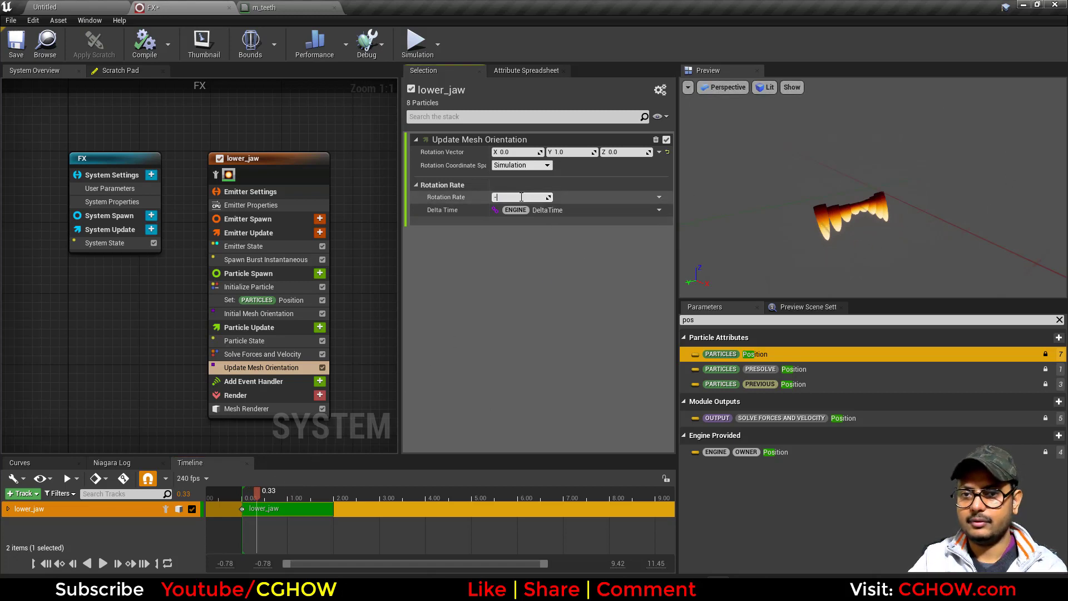
pyautogui.write('1')
pyautogui.press('Return')
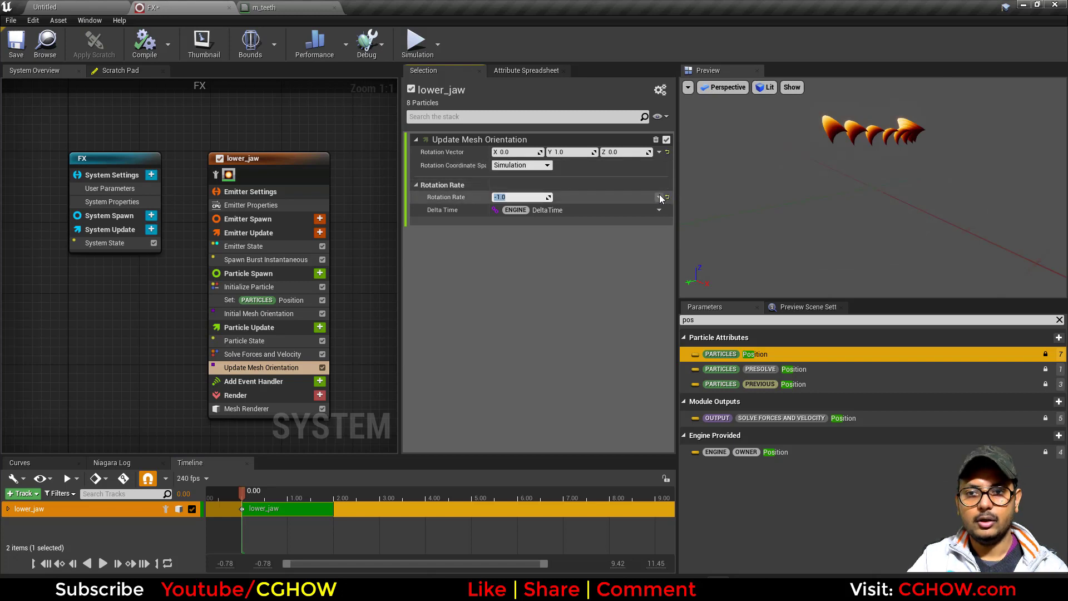
# Step: Drive the Rotation Rate with a Float from Curve keyed to 1 at 0.2 and -2 at 0.4, and play the effect
pyautogui.click(660, 196)
pyautogui.write('cu')
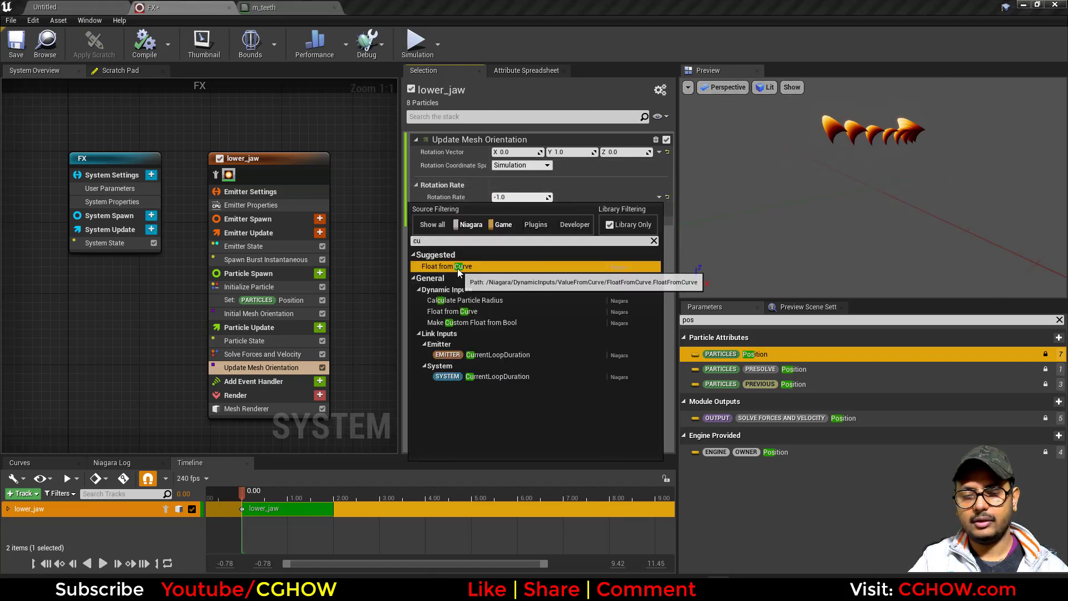
pyautogui.click(457, 269)
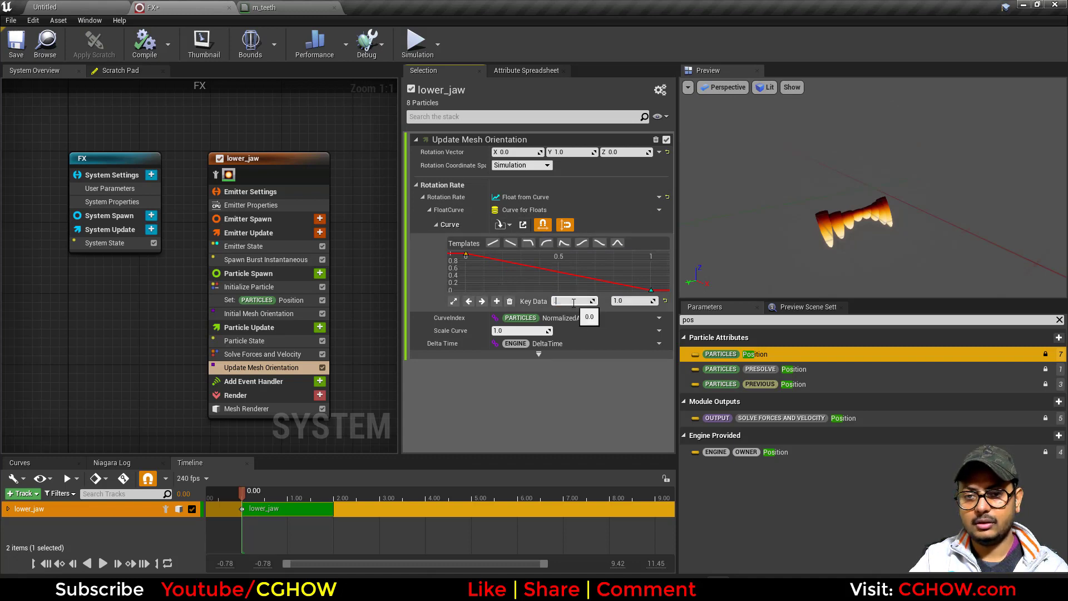
pyautogui.press('Return')
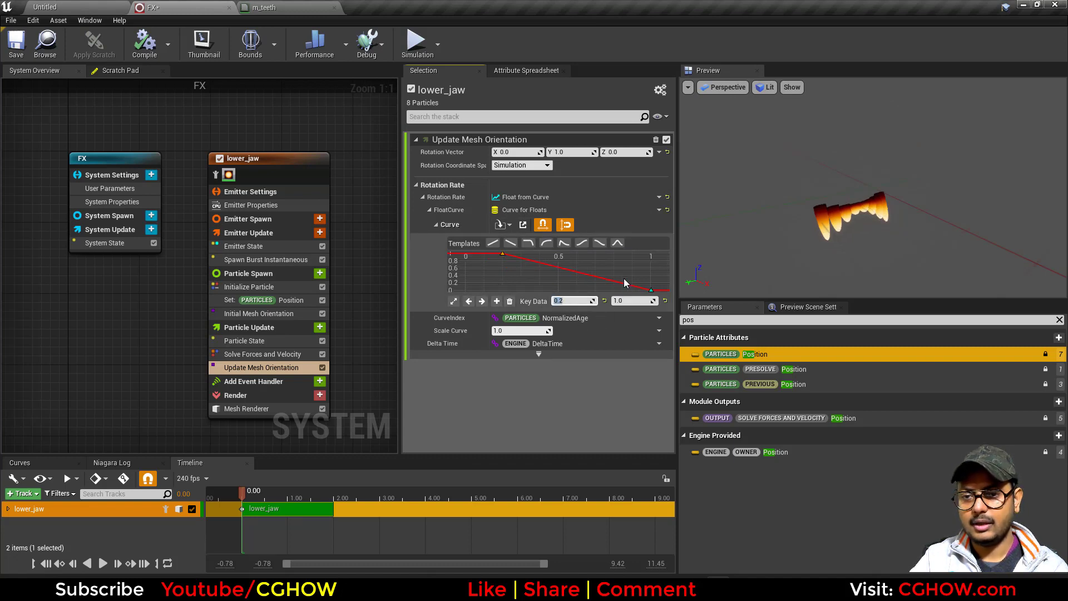
pyautogui.click(651, 290)
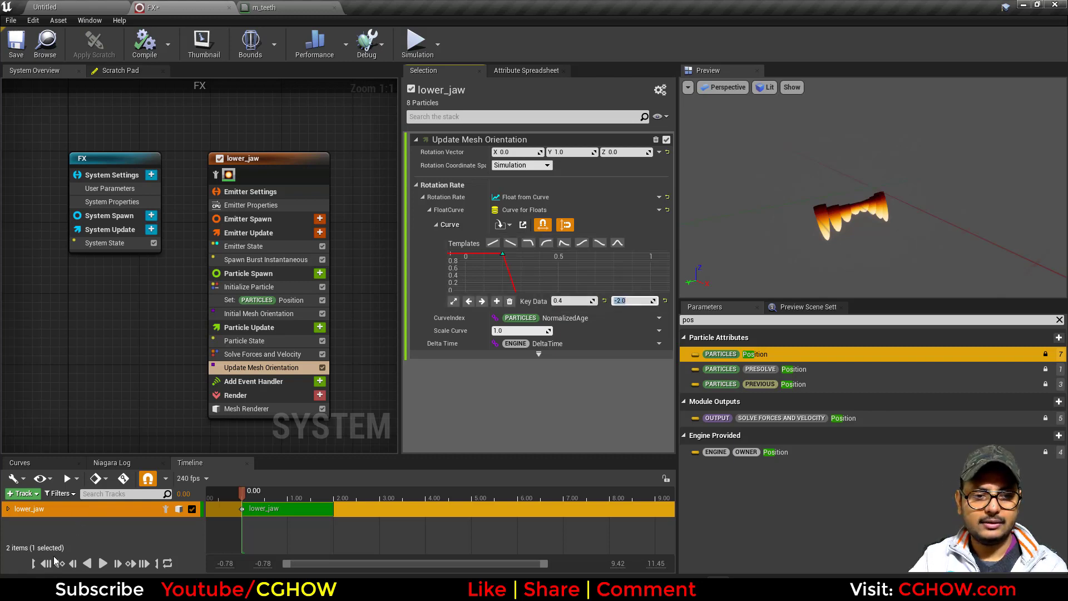
pyautogui.click(103, 564)
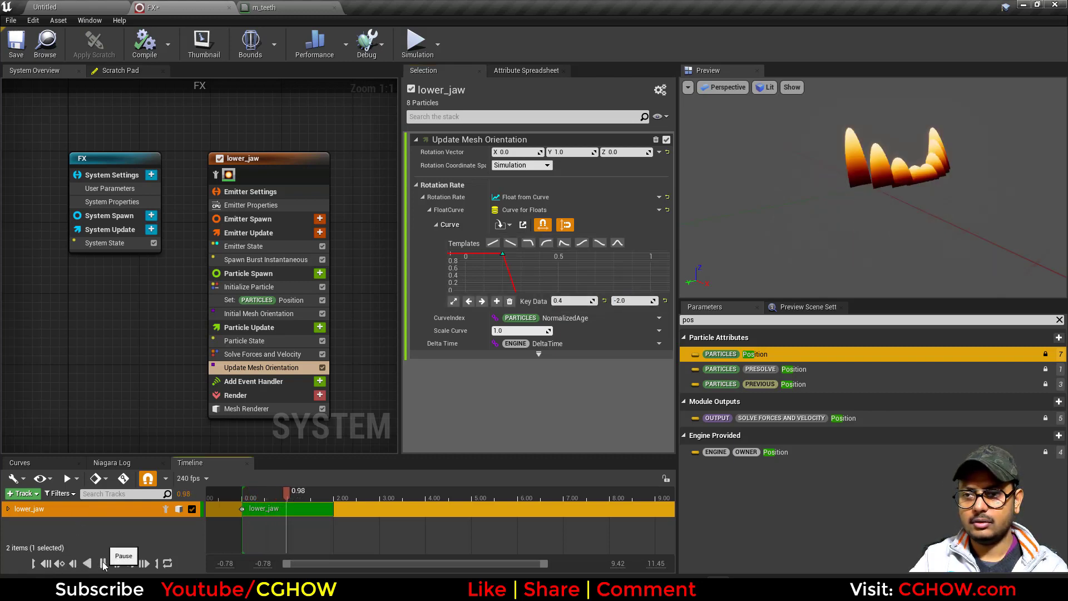
pyautogui.click(103, 564)
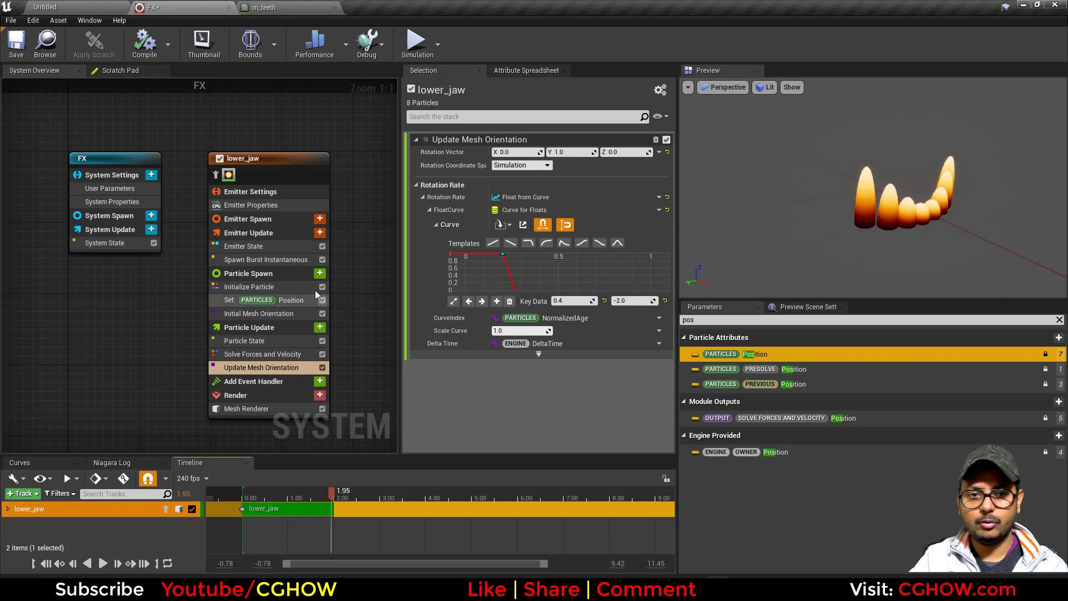
# Step: Set the particle Lifetime to 0.5 in lower_jaw's Initialize Particle and play the effect
pyautogui.click(269, 288)
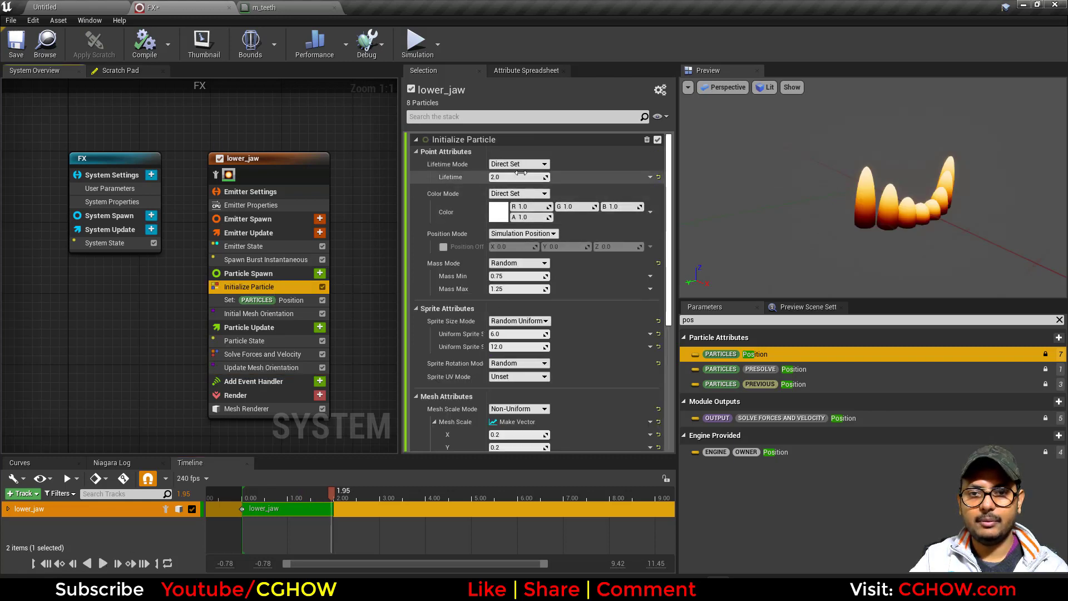
pyautogui.click(510, 177)
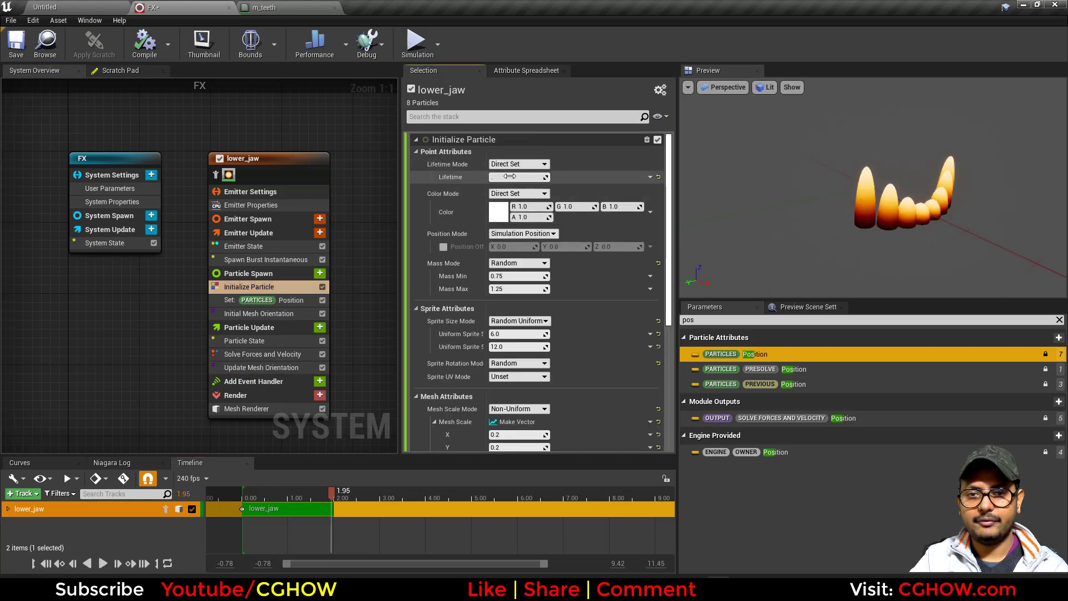
pyautogui.write('0.5')
pyautogui.press('Return')
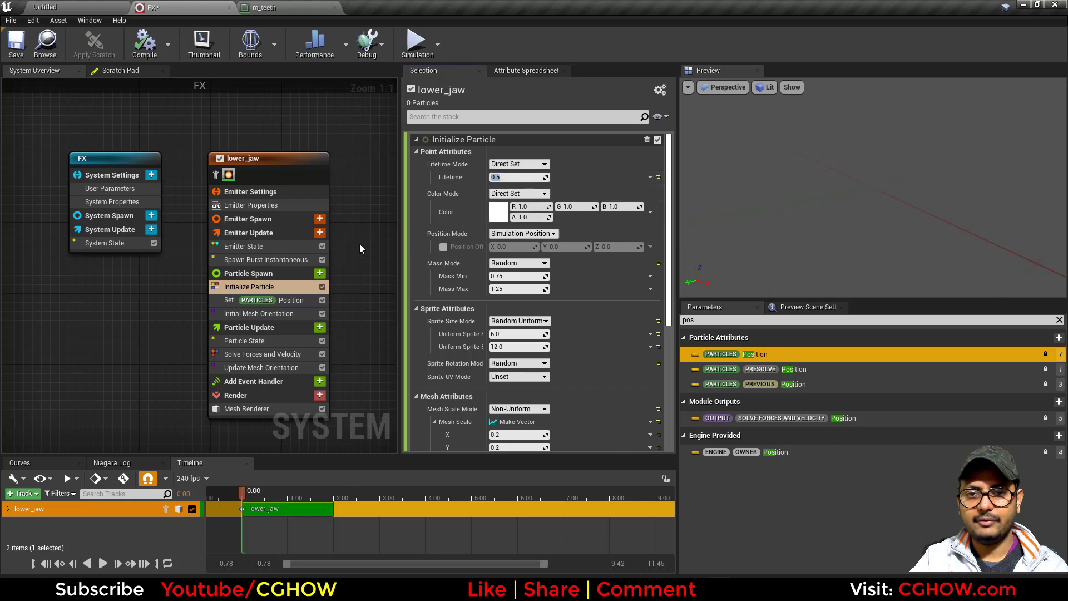
pyautogui.click(101, 564)
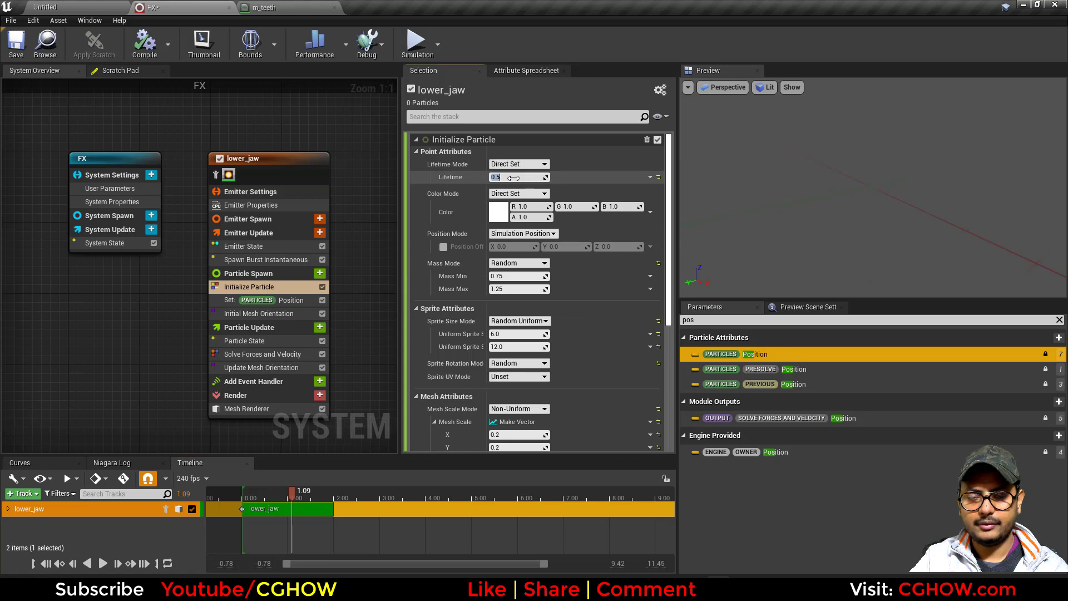
# Step: Set the Rotation Rate curve's key at 0.2 to a value of 0.3 and its key at 0.4 to -1 while previewing
pyautogui.click(261, 367)
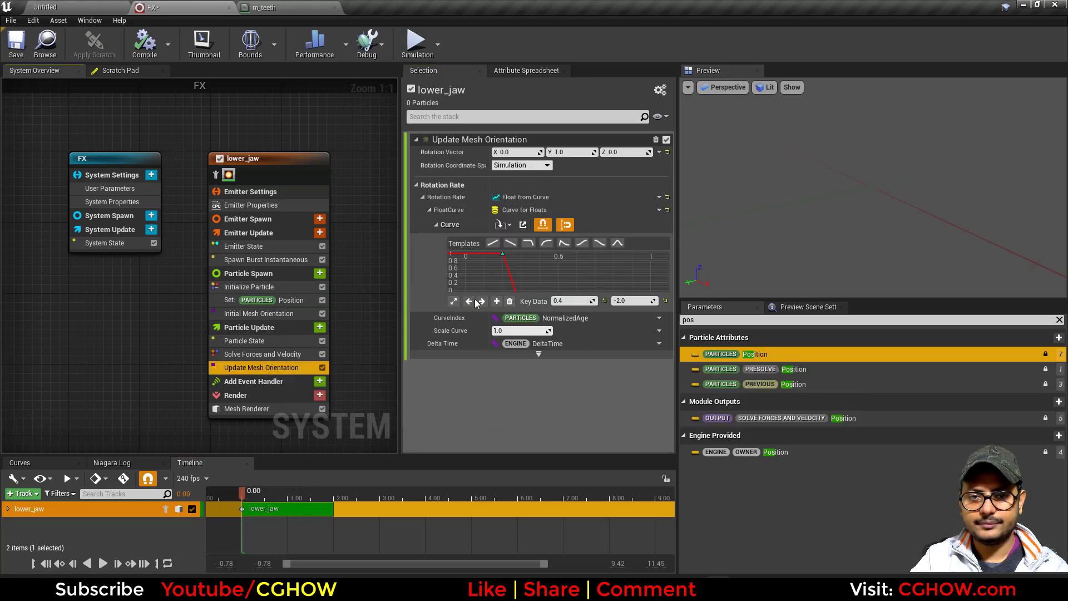
pyautogui.click(454, 301)
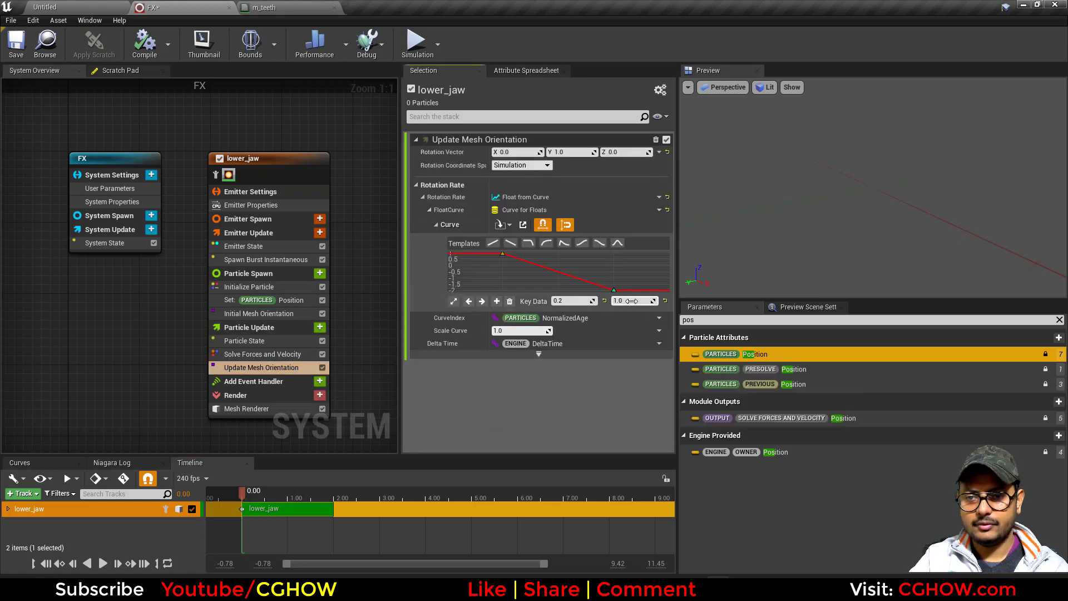
pyautogui.write('0.3')
pyautogui.press('Return')
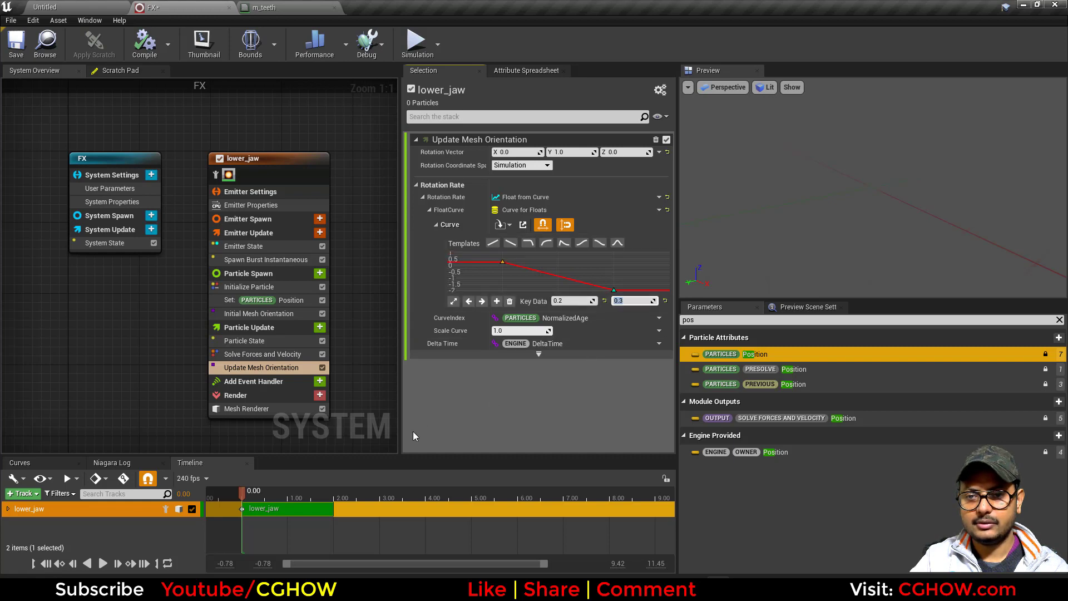
pyautogui.click(51, 568)
pyautogui.click(103, 564)
pyautogui.click(613, 289)
pyautogui.click(629, 301)
pyautogui.write('-')
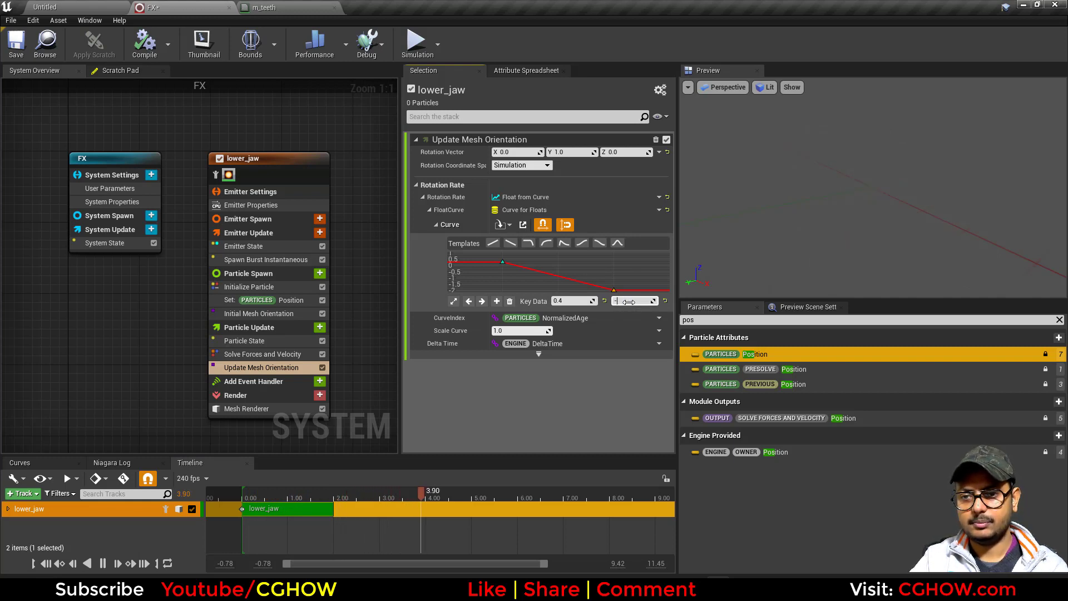
pyautogui.write('1')
pyautogui.press('Return')
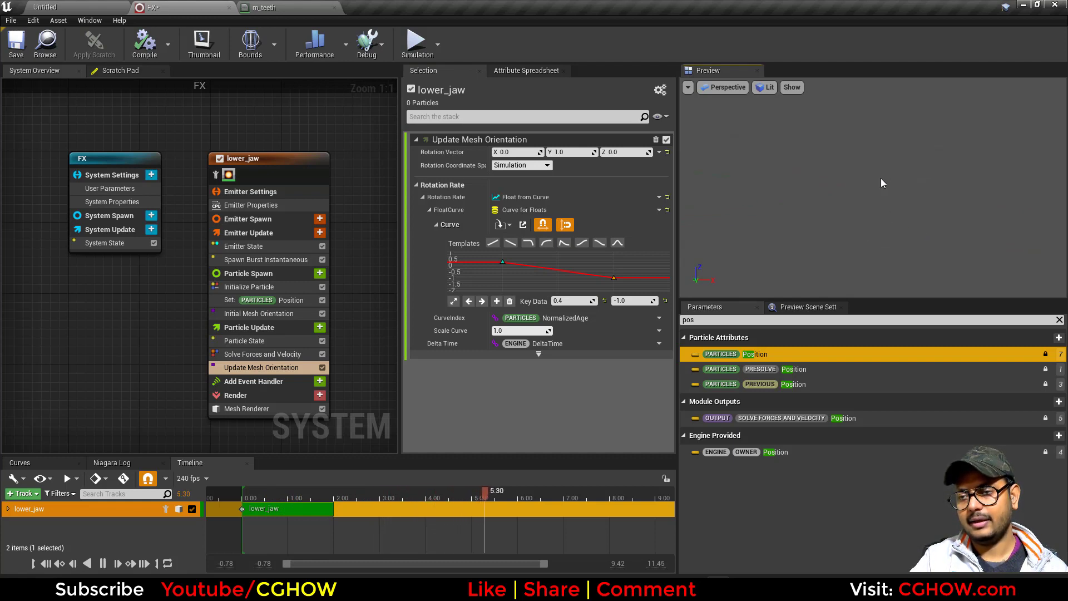
# Step: Raise the Rotation Rate curve's key at 0.2 to 0.6, trying 0.5 first, and check the bite motion
pyautogui.click(502, 262)
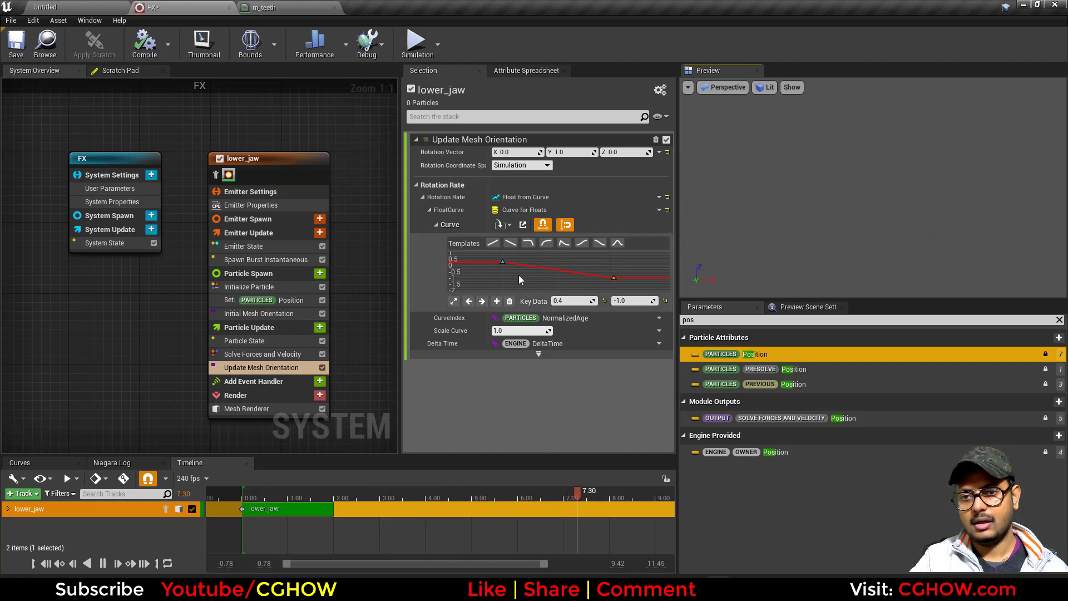
pyautogui.click(629, 302)
pyautogui.write('0.5')
pyautogui.press('Return')
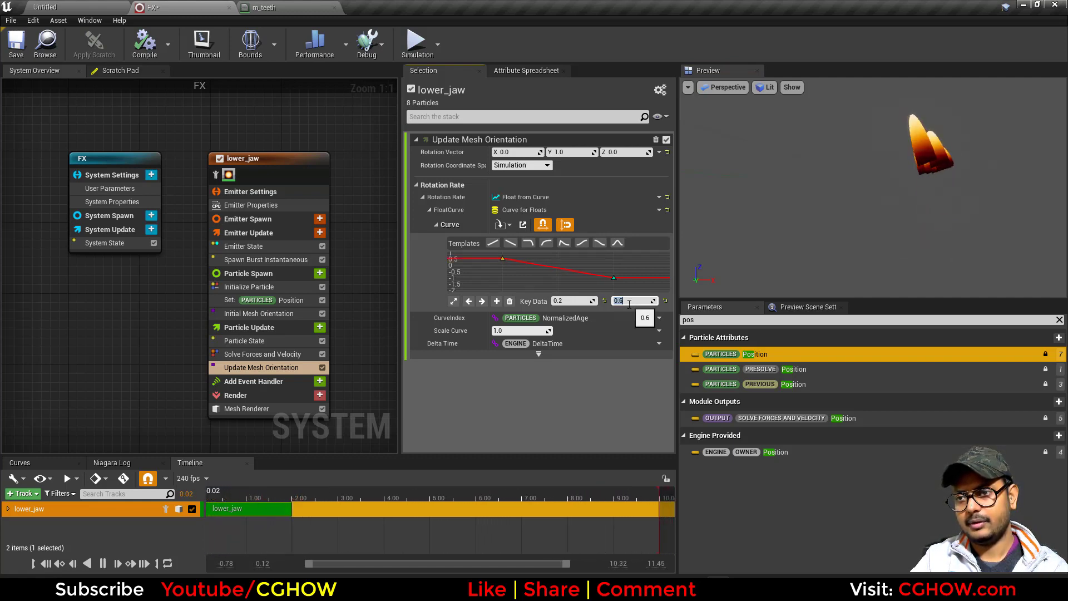
pyautogui.write('0.6')
pyautogui.press('Return')
pyautogui.moveTo(907, 228); pyautogui.dragTo(779, 230)
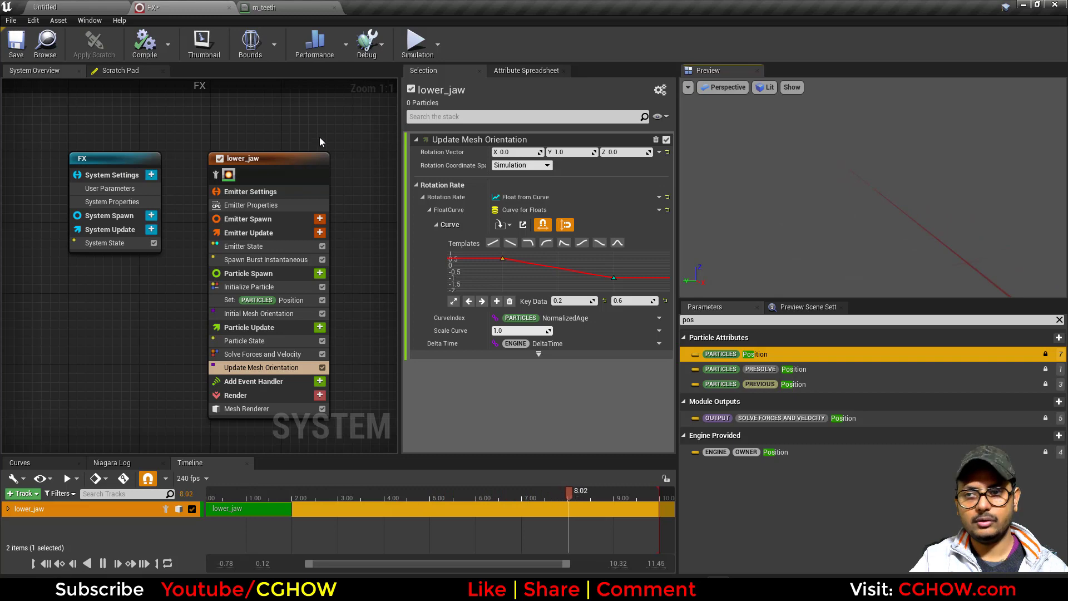
# Step: Duplicate the lower_jaw emitter and rename the copy upper_jaw001
pyautogui.moveTo(320, 144); pyautogui.dragTo(226, 136, button='right')
pyautogui.click(186, 149)
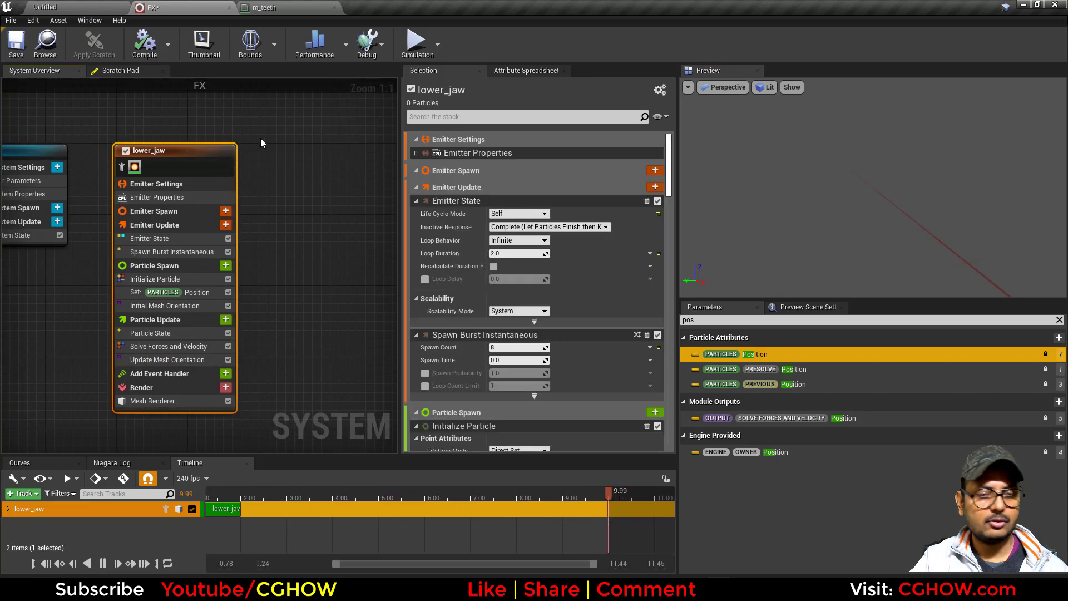
pyautogui.hotkey('ctrl', 'd')
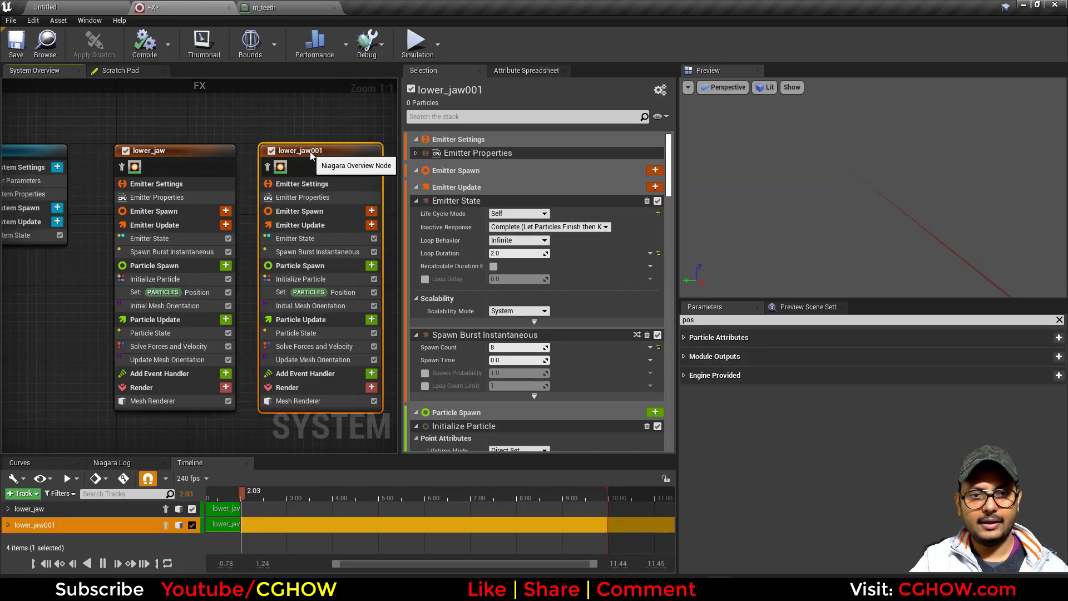
pyautogui.doubleClick(310, 153)
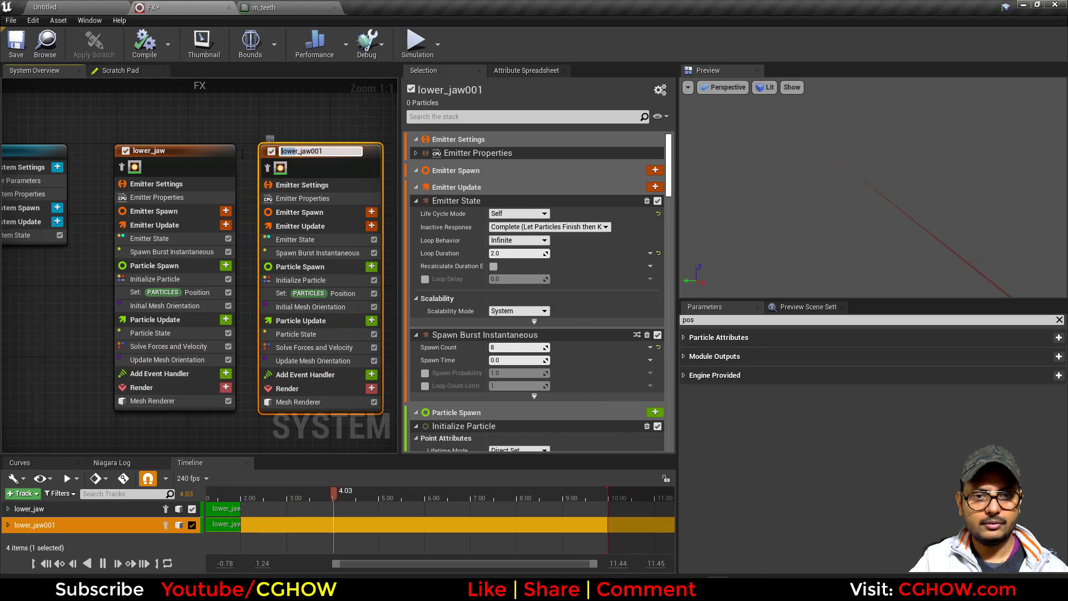
pyautogui.press('BackSpace')
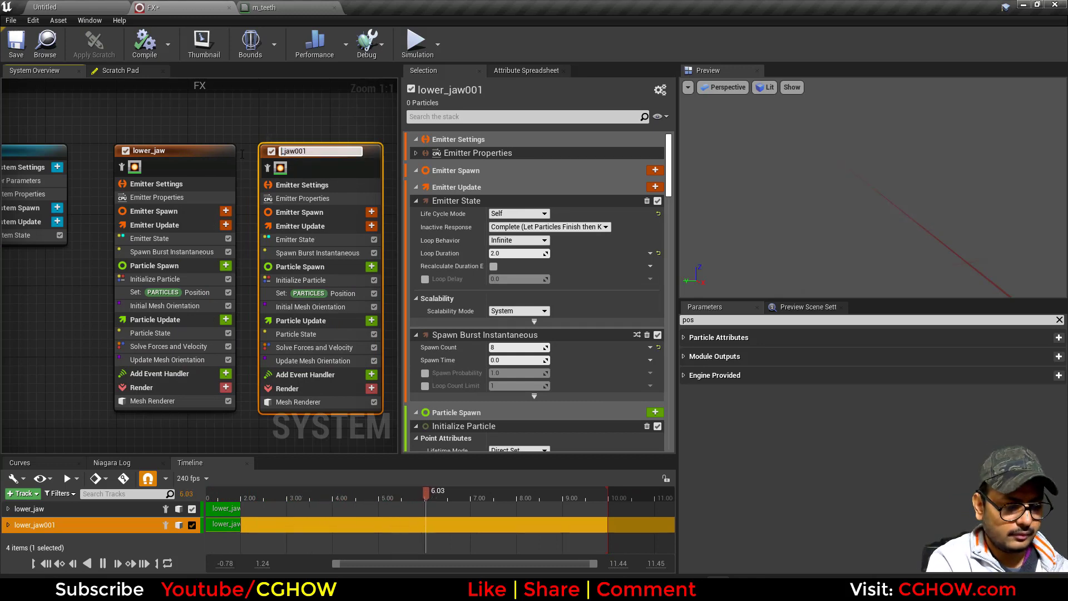
pyautogui.write('upper_')
pyautogui.press('Return')
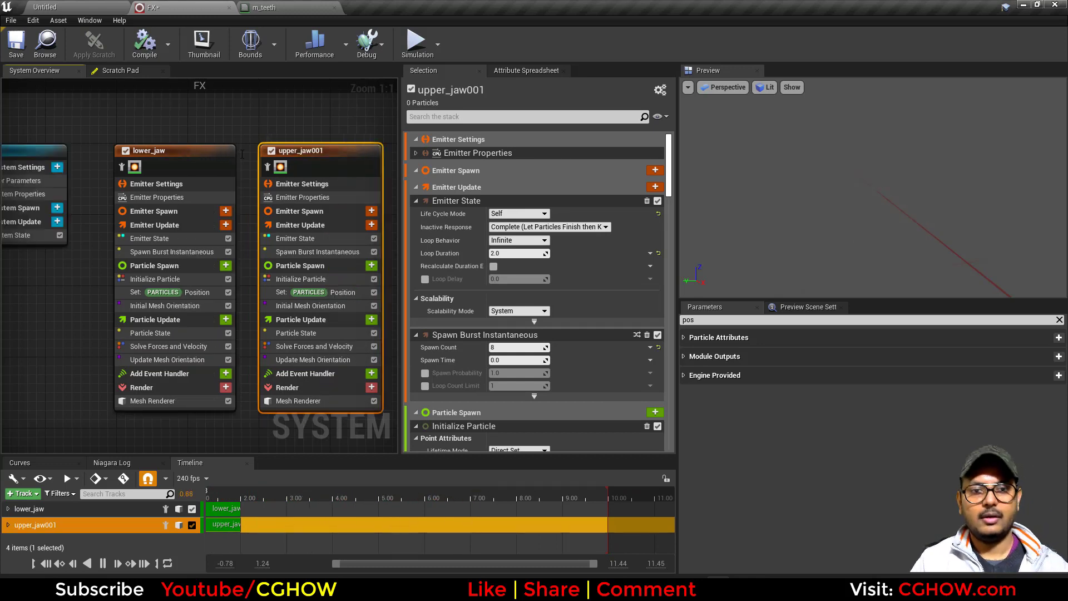
# Step: Save the system and park the timeline at 0.33 so both jaws' teeth can be inspected
pyautogui.click(16, 43)
pyautogui.moveTo(241, 131); pyautogui.dragTo(216, 95, button='right')
pyautogui.click(219, 494)
pyautogui.moveTo(217, 493); pyautogui.dragTo(181, 496)
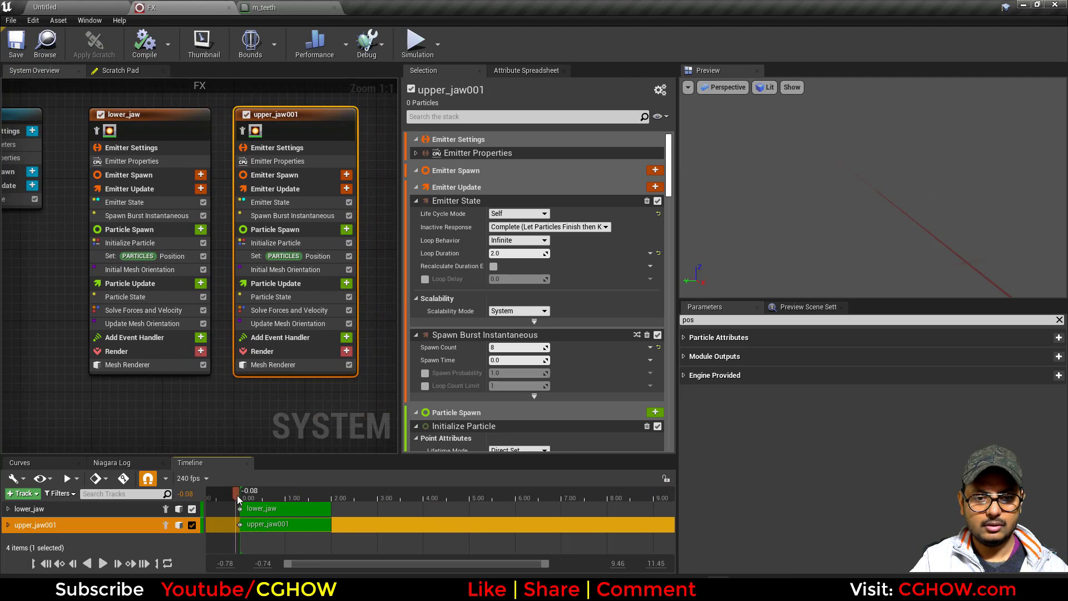
pyautogui.moveTo(271, 496); pyautogui.dragTo(255, 496)
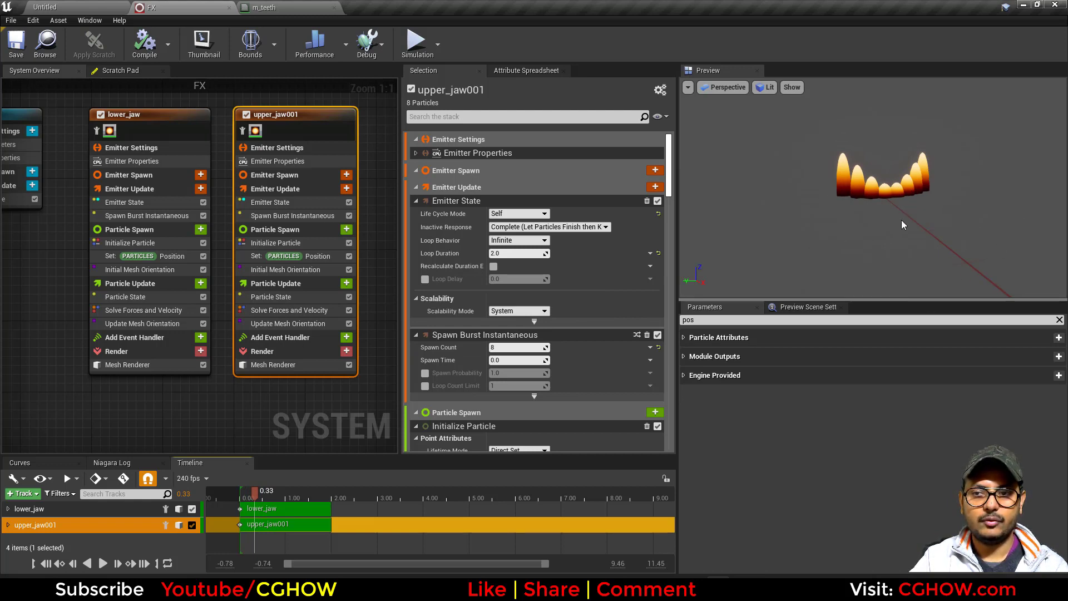
pyautogui.moveTo(848, 222); pyautogui.dragTo(982, 244)
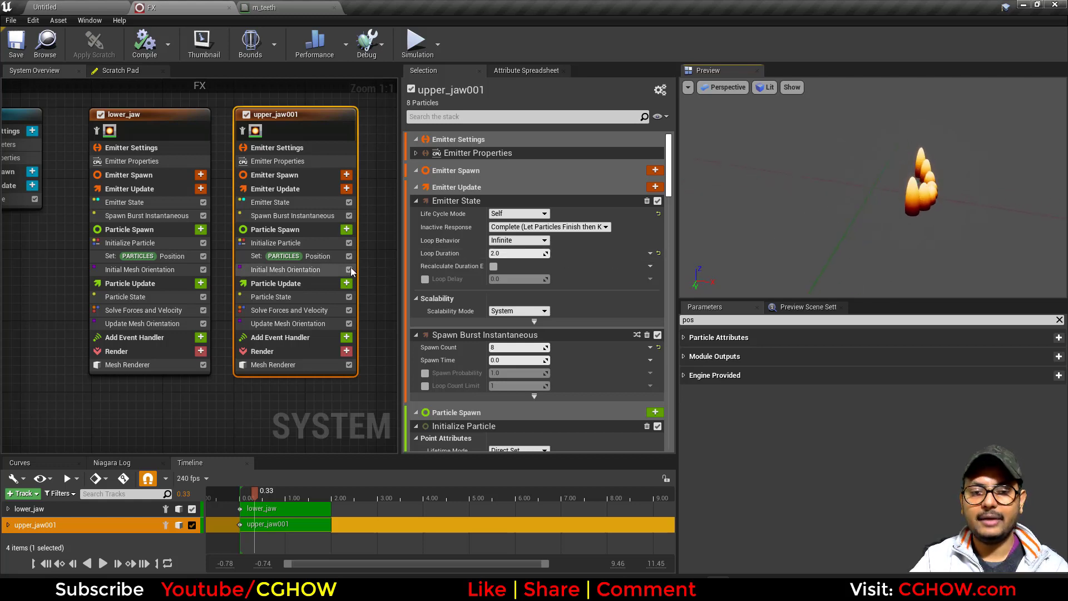
# Step: Disable Update Mesh Orientation and Initial Mesh Orientation in upper_jaw001 and open its Set Particles Position module
pyautogui.click(349, 324)
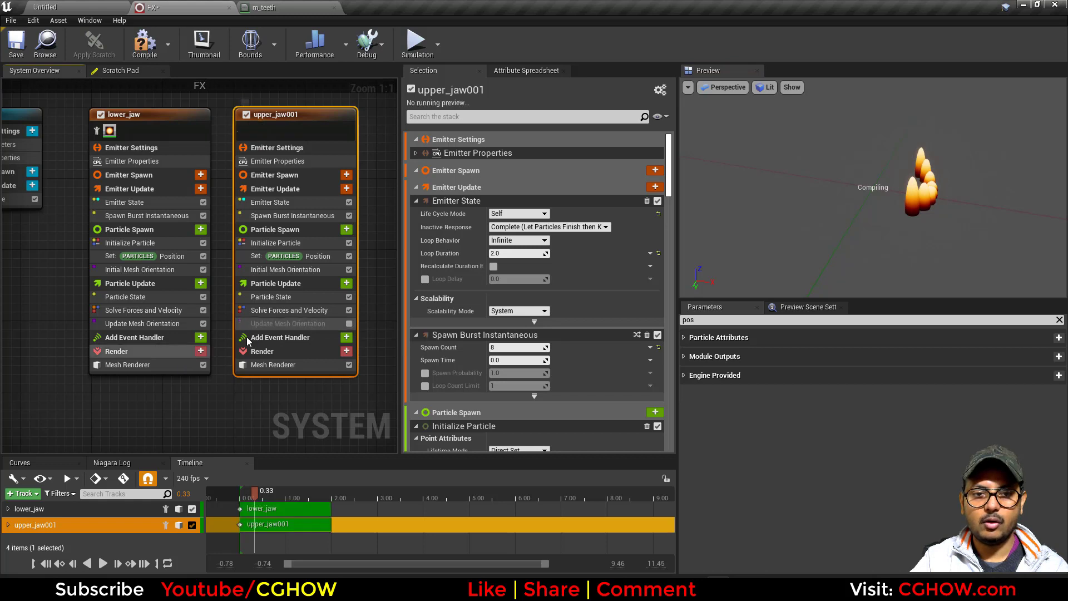
pyautogui.click(349, 270)
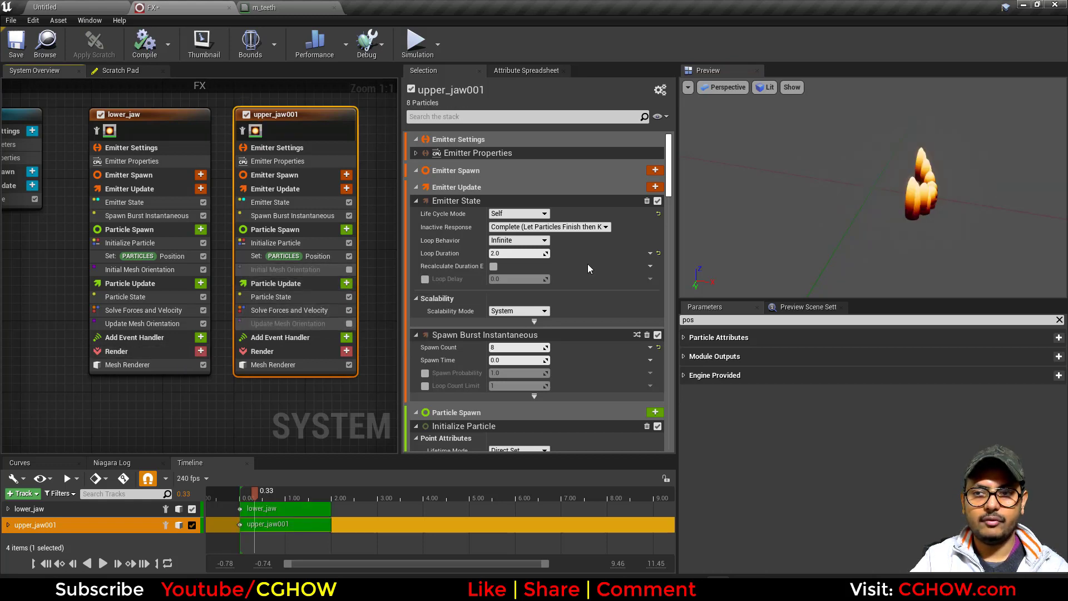
pyautogui.click(318, 257)
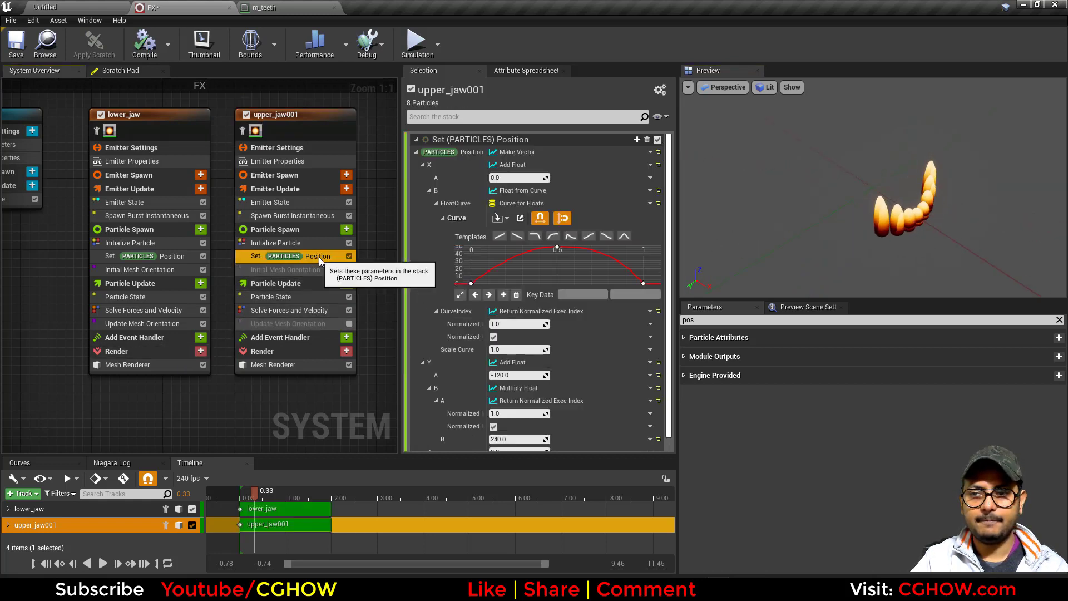
pyautogui.click(349, 270)
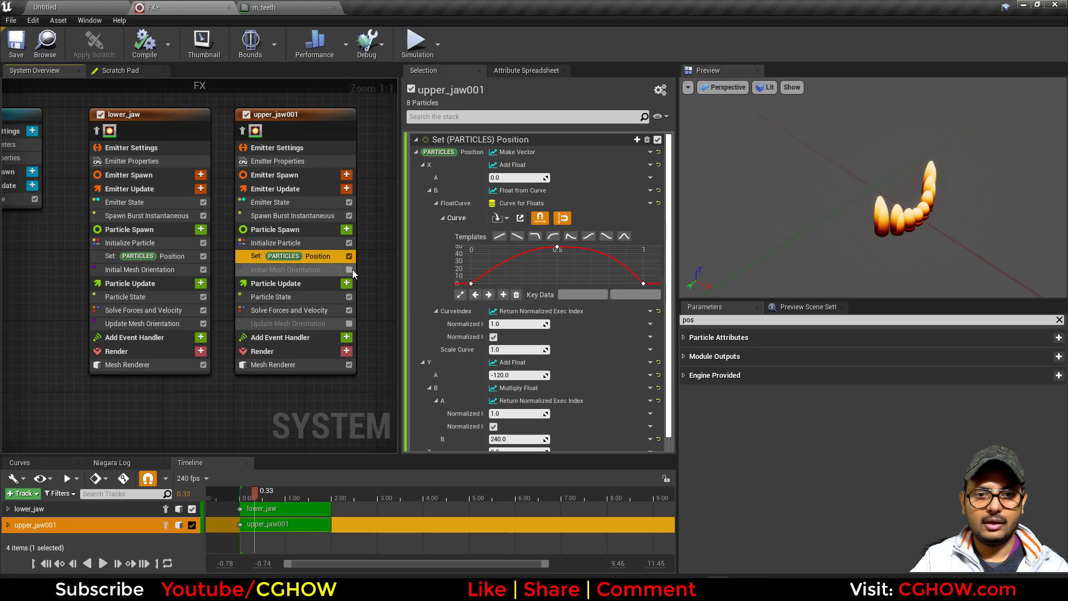
# Step: Re-enable upper_jaw001's Initial Mesh Orientation module and set its Y rotation to -0.12
pyautogui.click(306, 271)
pyautogui.click(573, 234)
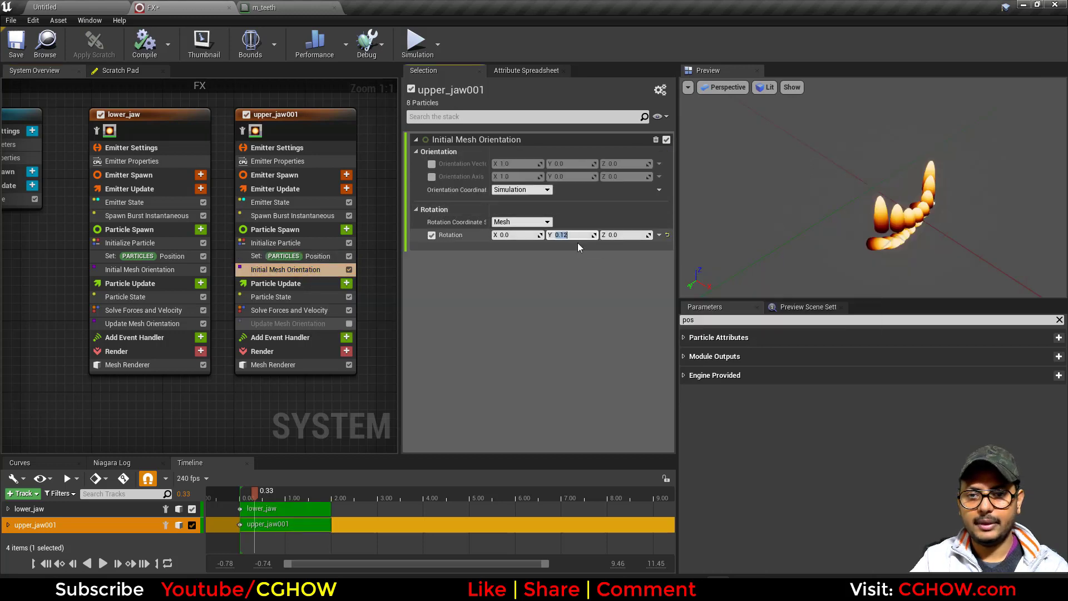
pyautogui.write('-')
pyautogui.write('0.12')
pyautogui.press('Return')
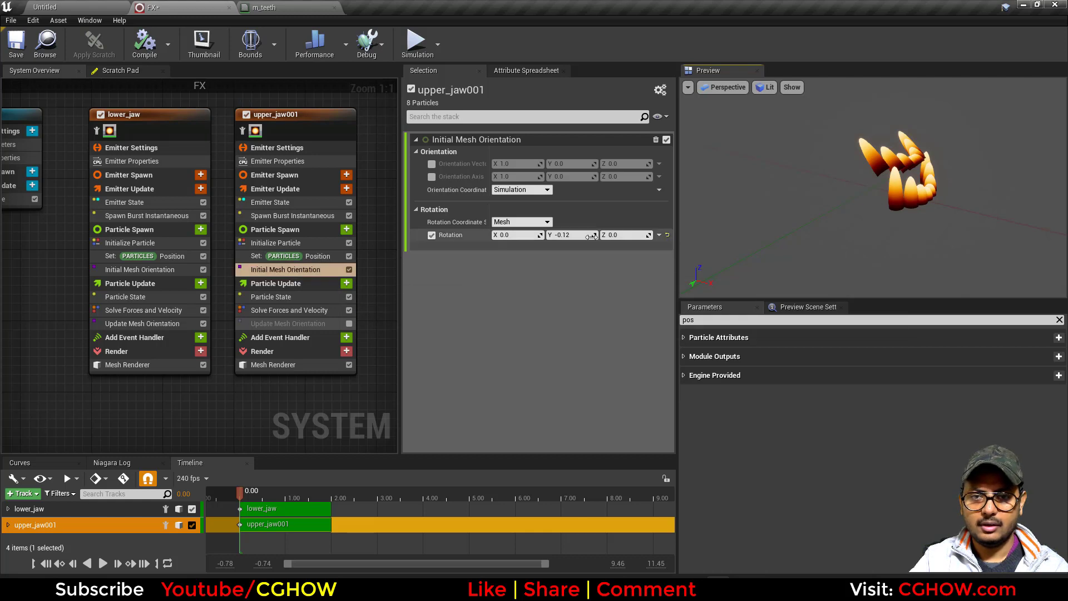
# Step: Try a Z rotation on upper_jaw001's Initial Mesh Orientation, reset it to 0, and inspect the teeth
pyautogui.moveTo(649, 236); pyautogui.dragTo(627, 236)
pyautogui.click(643, 235)
pyautogui.write('0')
pyautogui.press('Return')
pyautogui.moveTo(831, 205); pyautogui.dragTo(808, 204)
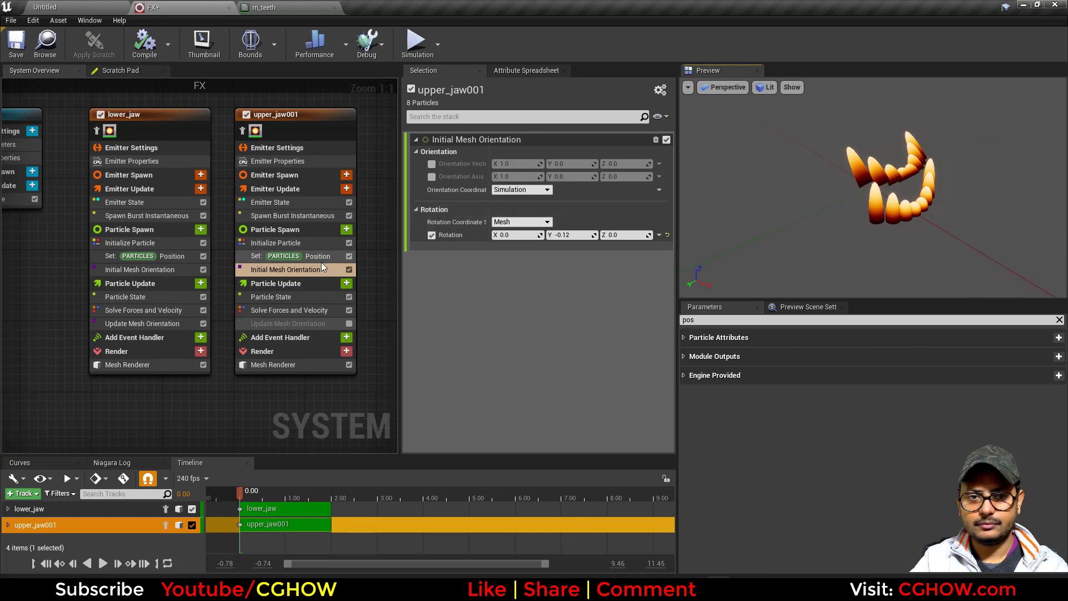
# Step: Paste a copy of Initial Mesh Orientation into upper_jaw001's Particle Spawn and place it above Set Particles Position
pyautogui.click(302, 271)
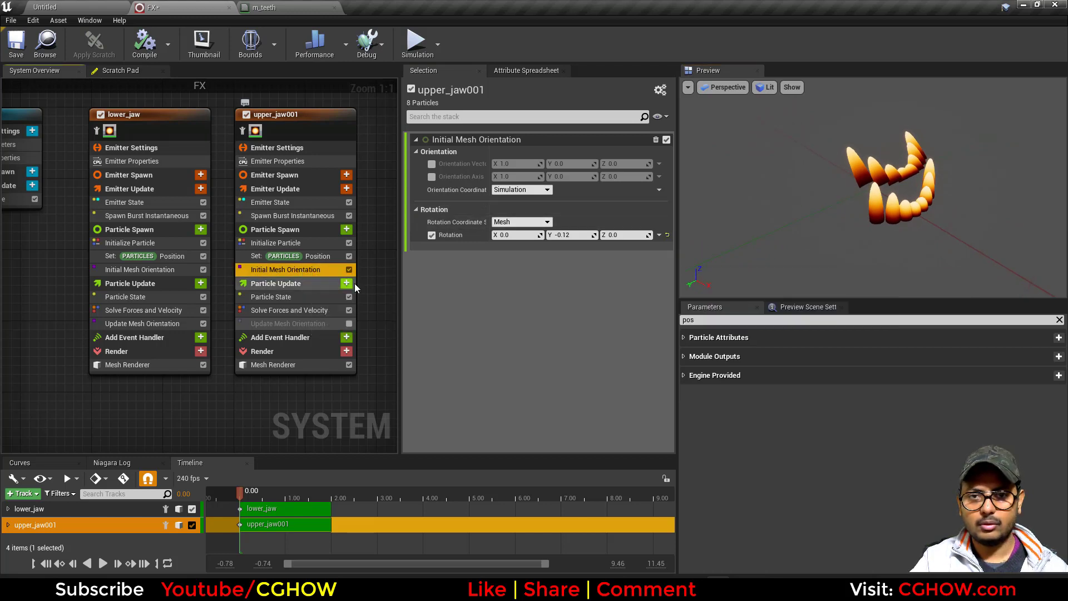
pyautogui.hotkey('ctrl', 'v')
pyautogui.moveTo(297, 282); pyautogui.dragTo(306, 251)
# Step: Set the pasted Initial Mesh Orientation copy's rotation to 0.5 on X and 0 on Y
pyautogui.click(569, 235)
pyautogui.write('0')
pyautogui.press('Return')
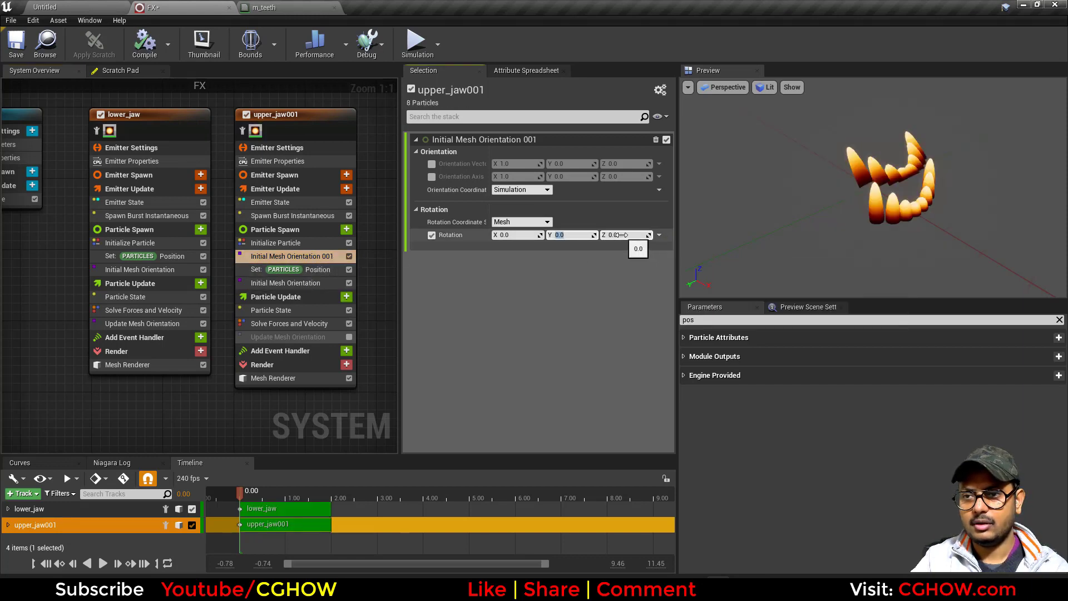
pyautogui.moveTo(516, 236); pyautogui.dragTo(540, 235)
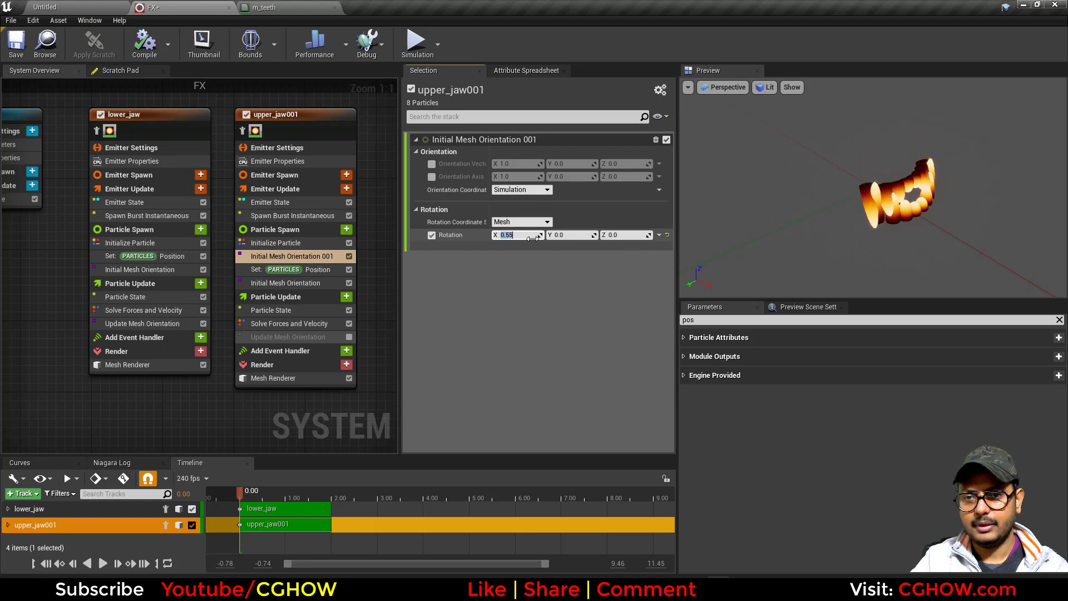
pyautogui.press('Return')
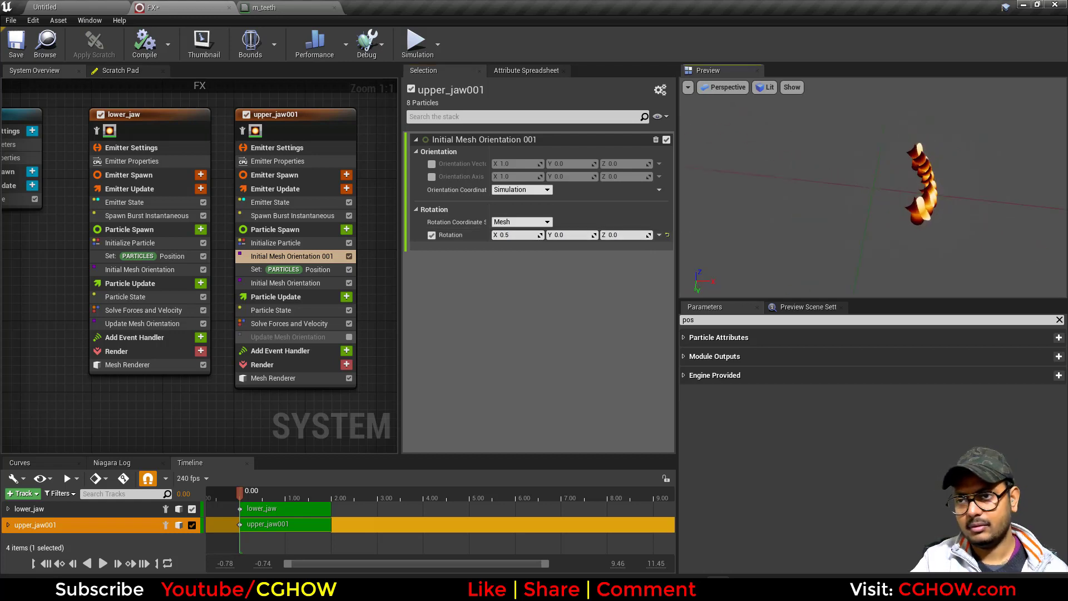
# Step: Set the original Initial Mesh Orientation's Y rotation in upper_jaw001 to -0.24 and inspect both jaws
pyautogui.click(312, 283)
pyautogui.moveTo(573, 235); pyautogui.dragTo(562, 235)
pyautogui.moveTo(868, 223); pyautogui.dragTo(766, 216)
pyautogui.moveTo(913, 185); pyautogui.dragTo(865, 189)
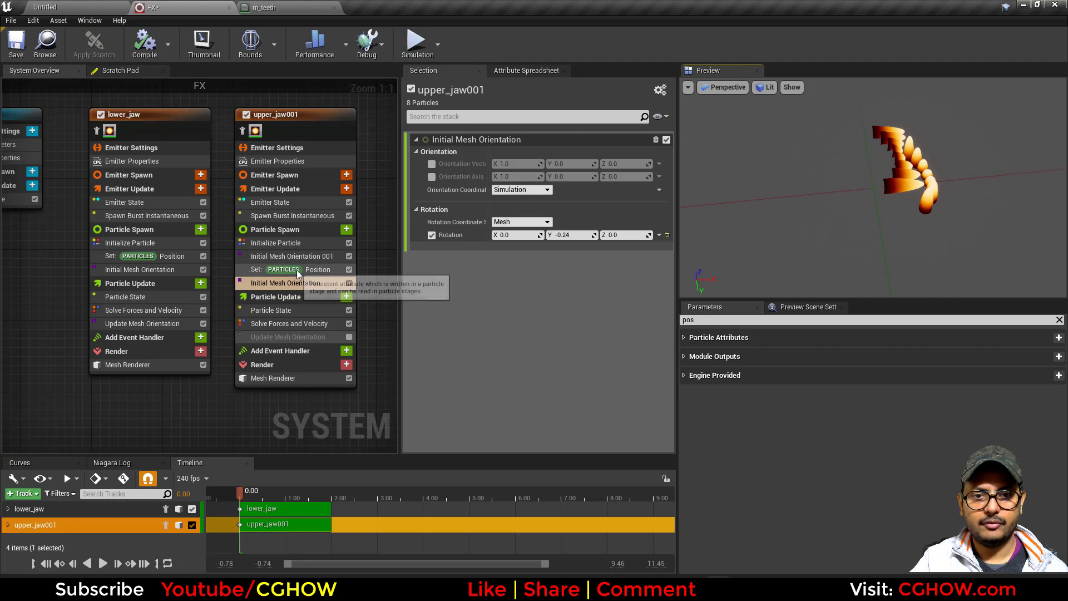
pyautogui.moveTo(890, 211); pyautogui.dragTo(846, 213)
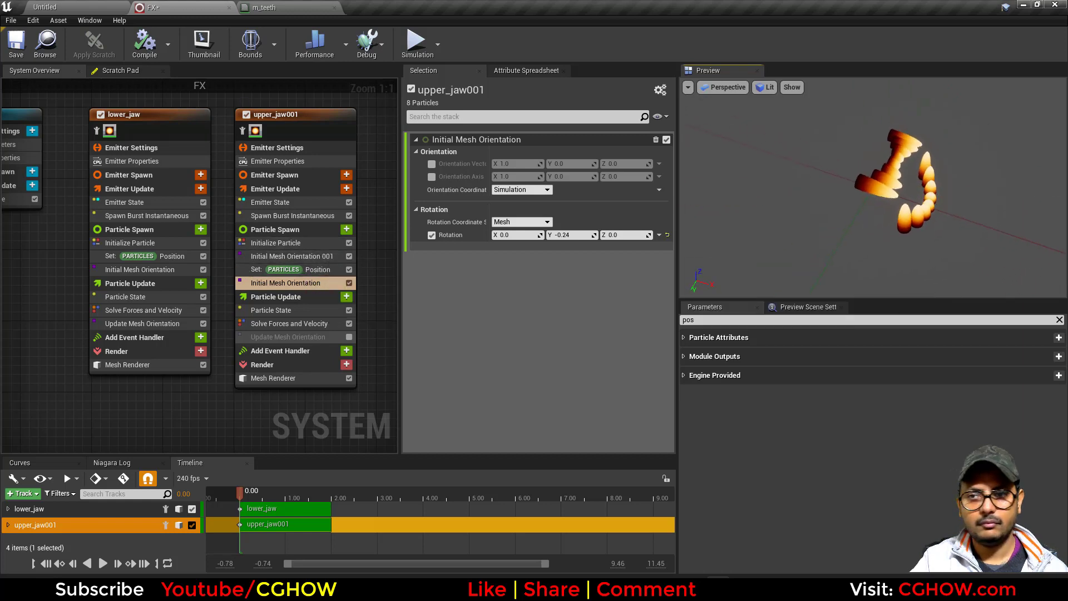
# Step: Open upper_jaw001's Set Particles Position and set the X curve's Scale Curve to -1
pyautogui.click(323, 269)
pyautogui.click(471, 283)
pyautogui.moveTo(498, 264); pyautogui.dragTo(494, 259)
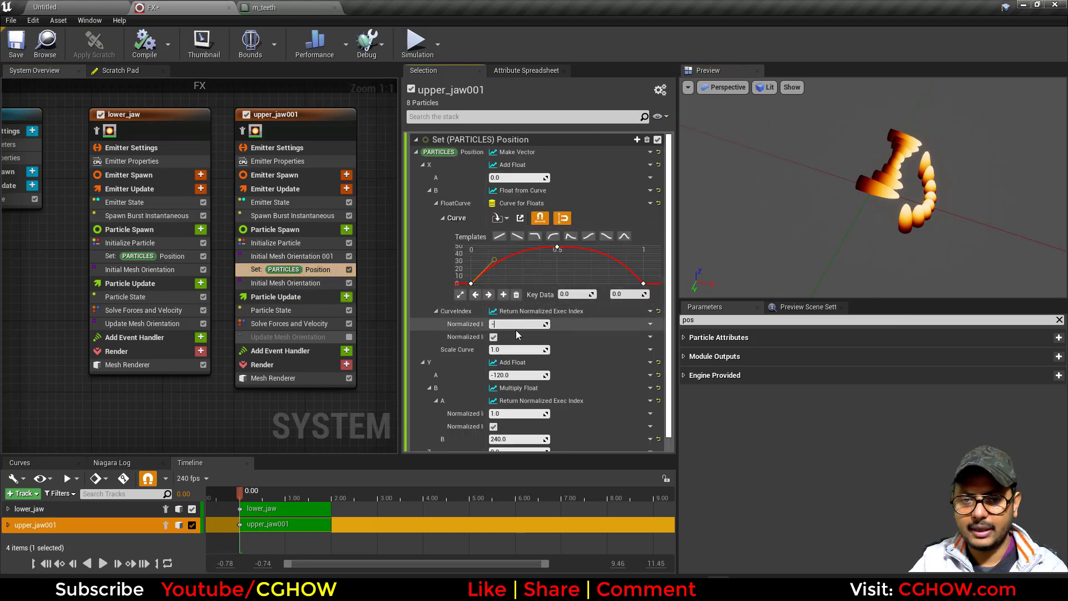
pyautogui.click(504, 352)
pyautogui.write('-1')
pyautogui.press('Return')
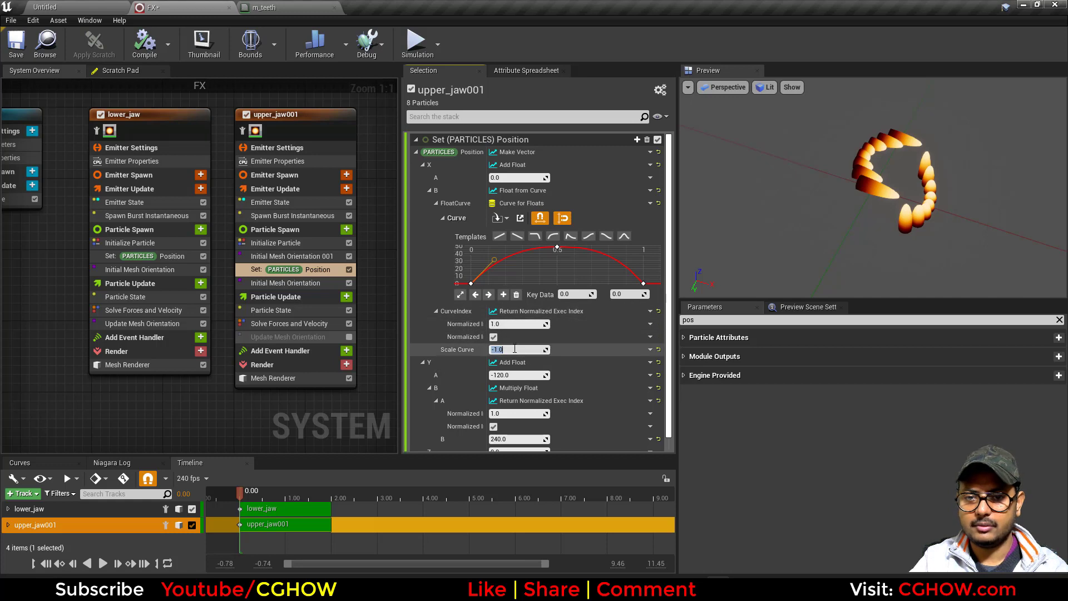
# Step: Try X-curve Scale Curve values of 5 and -0.5, settling on -0.3 for the upper jaw's arch
pyautogui.write('5')
pyautogui.press('Return')
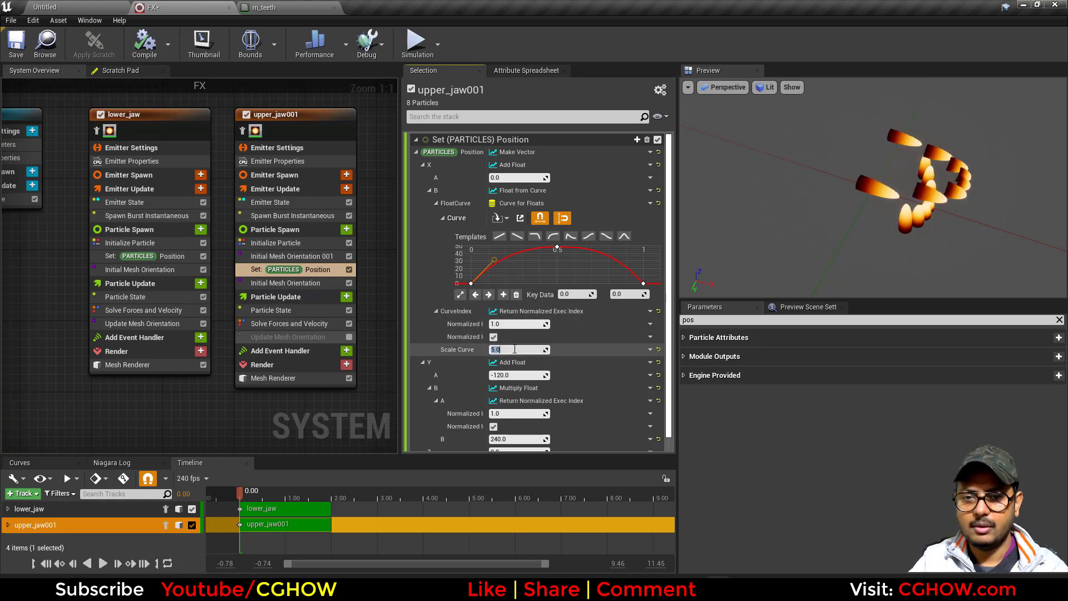
pyautogui.write('-0.5')
pyautogui.press('Return')
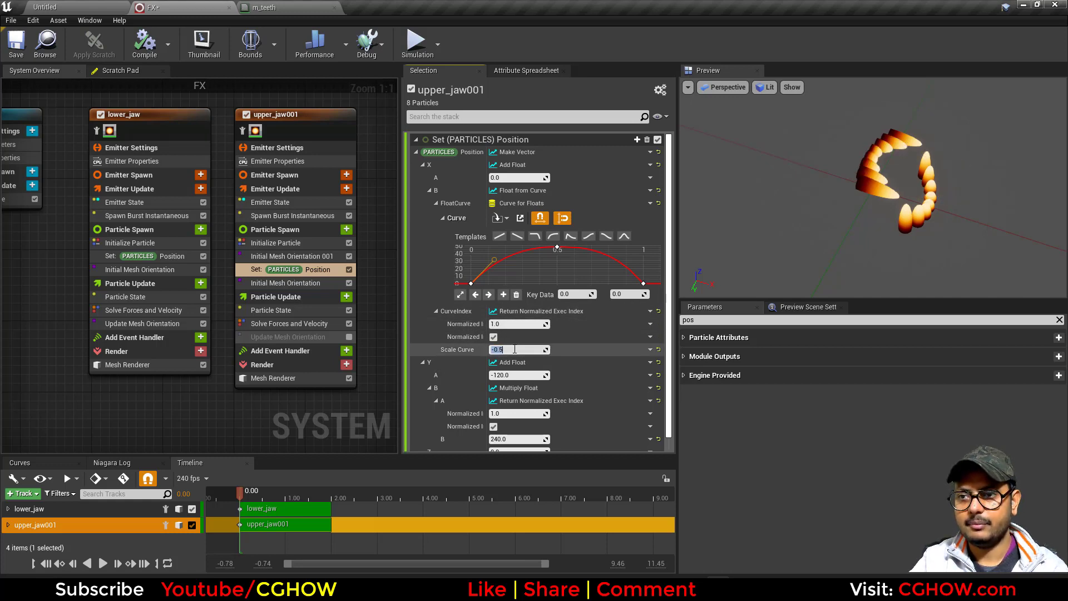
pyautogui.write('-.3')
pyautogui.press('Return')
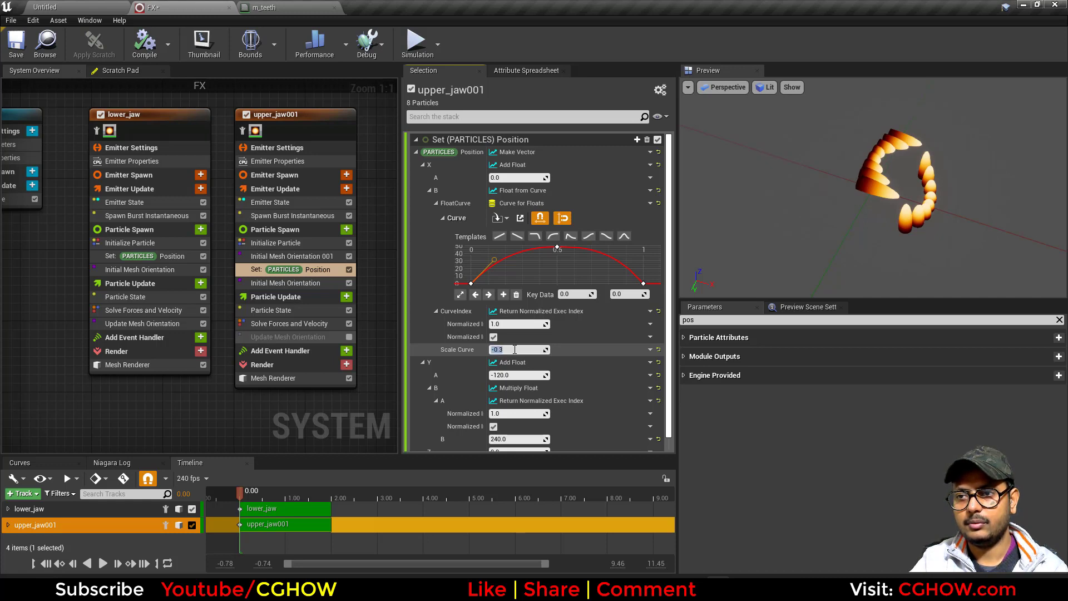
# Step: Re-enable and open upper_jaw001's Update Mesh Orientation module, and scrub the timeline to 0.28 to check the jaws
pyautogui.moveTo(828, 196); pyautogui.dragTo(901, 200)
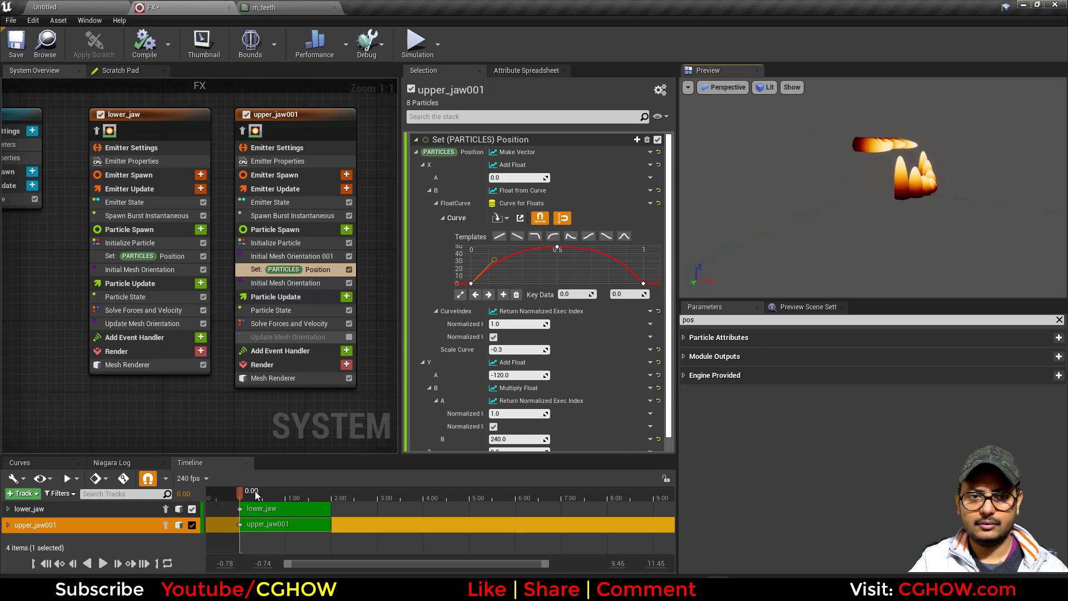
pyautogui.moveTo(255, 495); pyautogui.dragTo(235, 493)
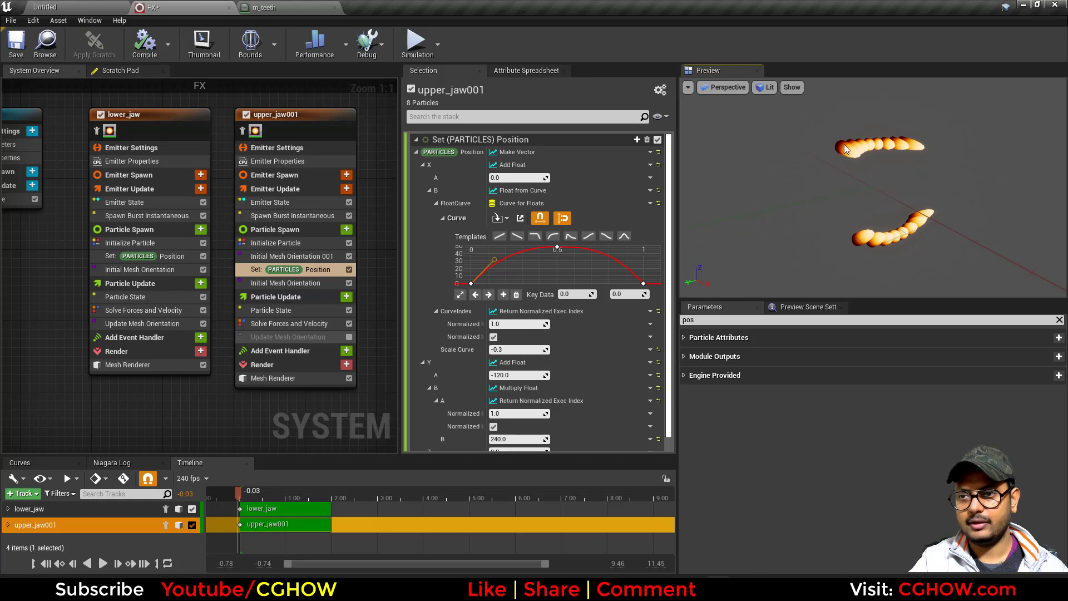
pyautogui.click(349, 338)
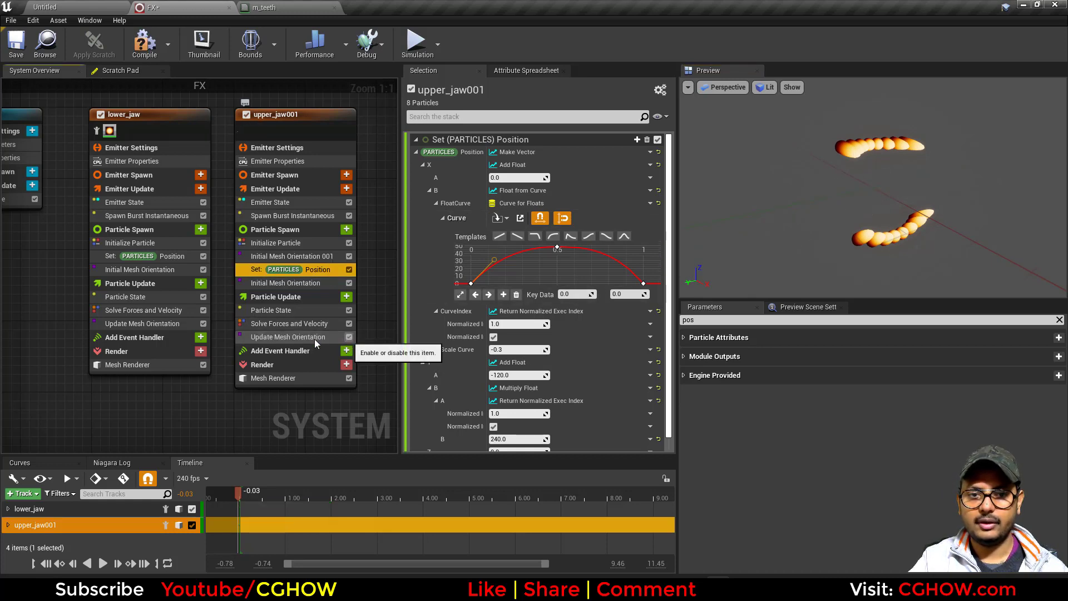
pyautogui.click(311, 337)
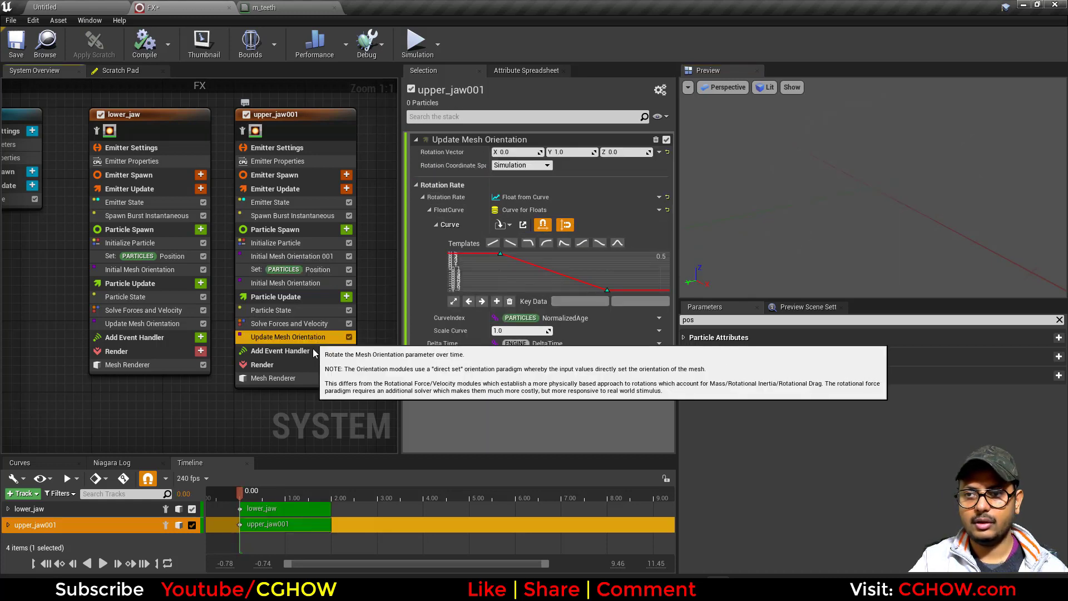
pyautogui.moveTo(235, 493); pyautogui.dragTo(255, 495)
pyautogui.moveTo(259, 497); pyautogui.dragTo(253, 497)
# Step: Set upper_jaw001's Rotation Rate curve keys to -0.6 at 0.2 and 1.0 at 0.4, and play the effect
pyautogui.click(500, 254)
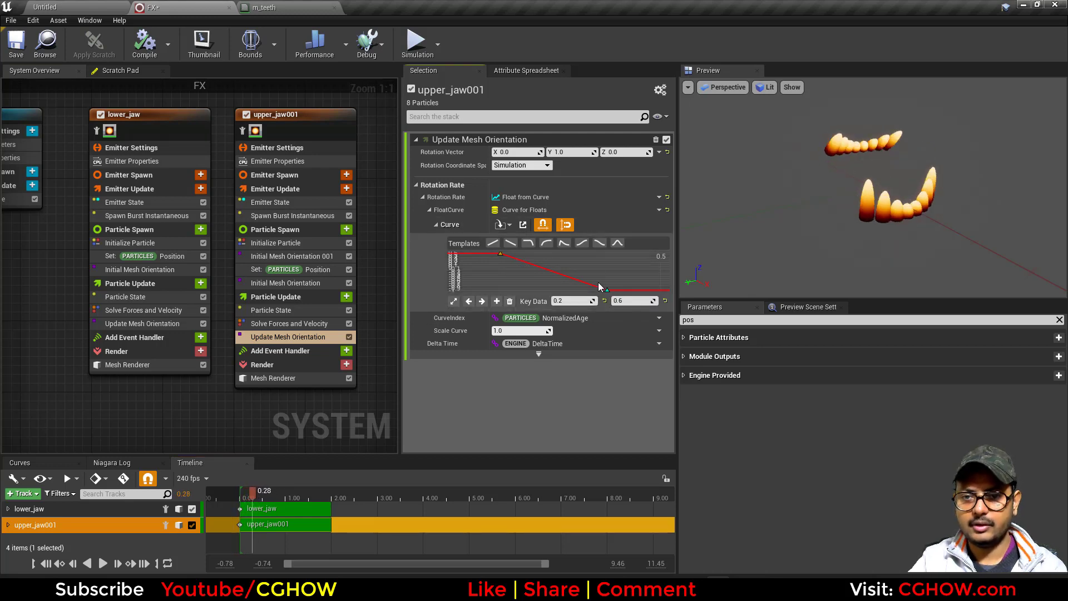
pyautogui.click(607, 290)
pyautogui.moveTo(460, 233); pyautogui.dragTo(457, 230)
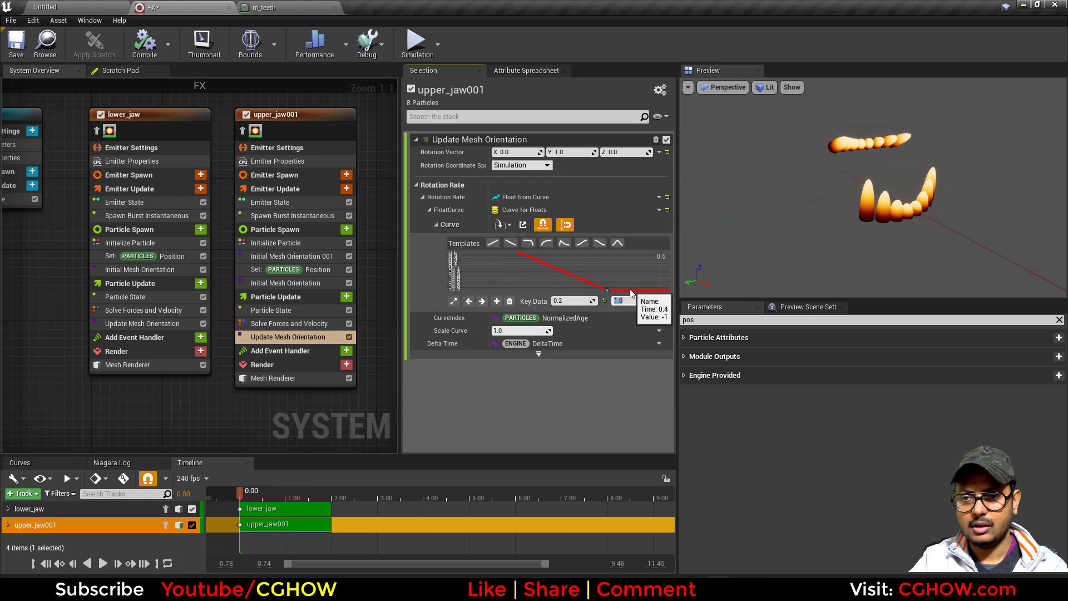
pyautogui.click(635, 299)
pyautogui.write('-')
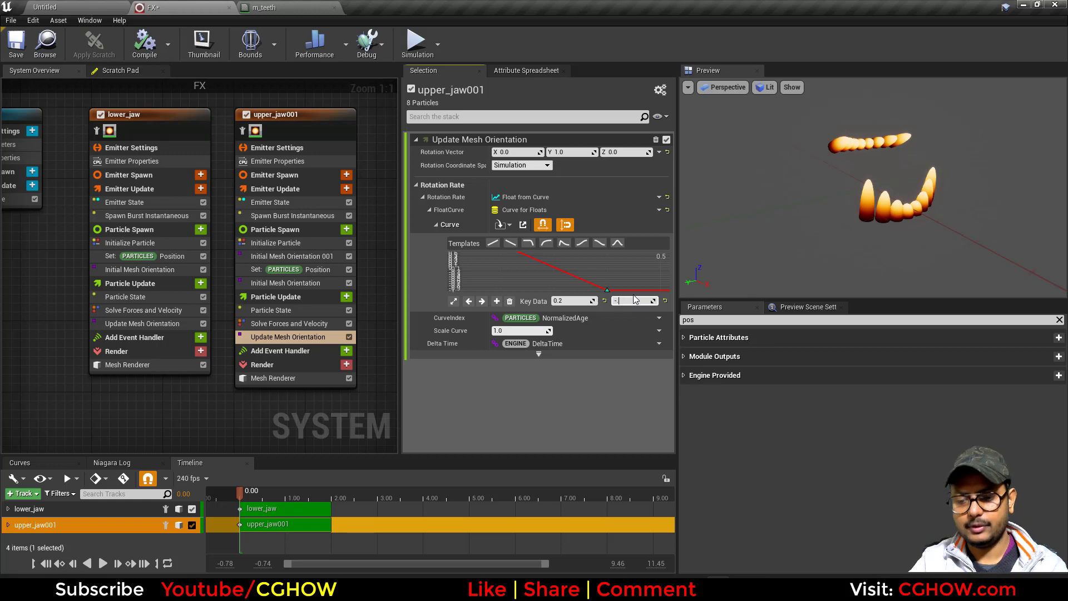
pyautogui.write('0.6')
pyautogui.press('Return')
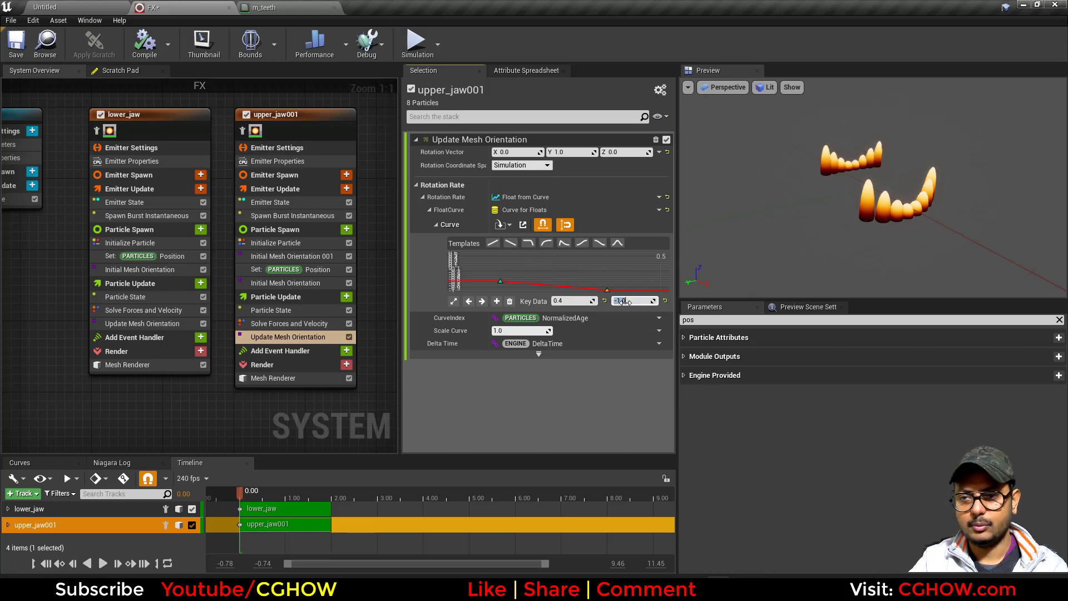
pyautogui.write('1.0')
pyautogui.press('Return')
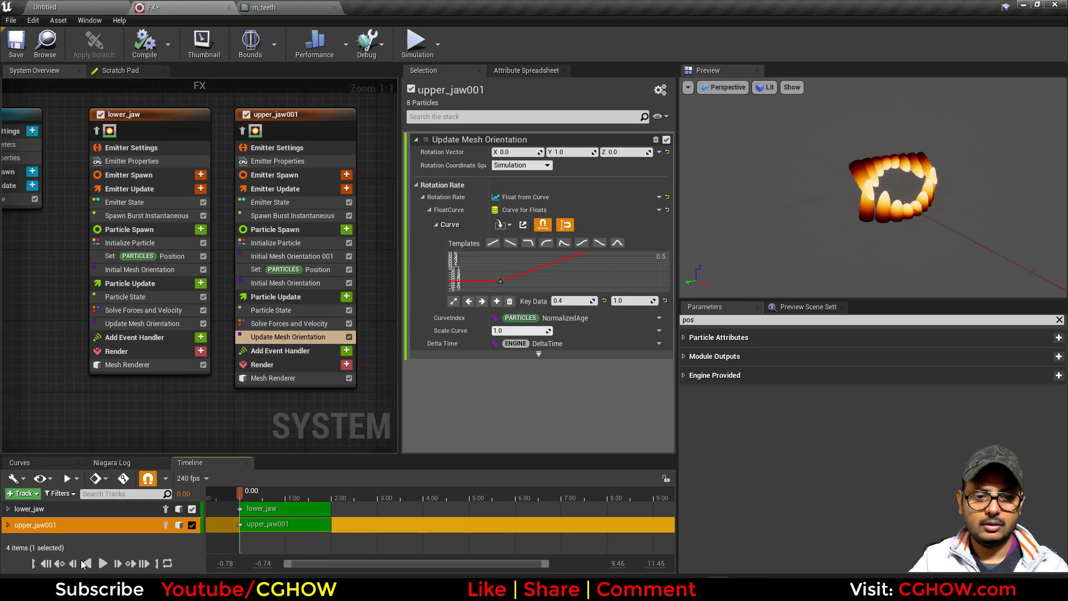
pyautogui.click(102, 563)
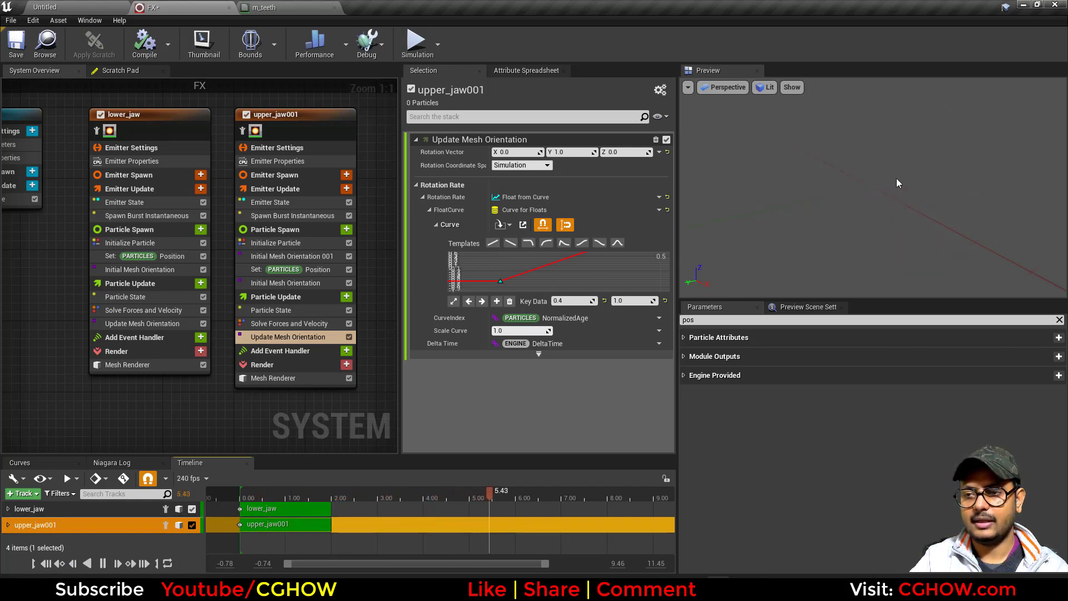
# Step: Check lower_jaw's Initialize Particle settings and set upper_jaw001's Rotation Rate key at 0.4 to 0.8
pyautogui.click(141, 246)
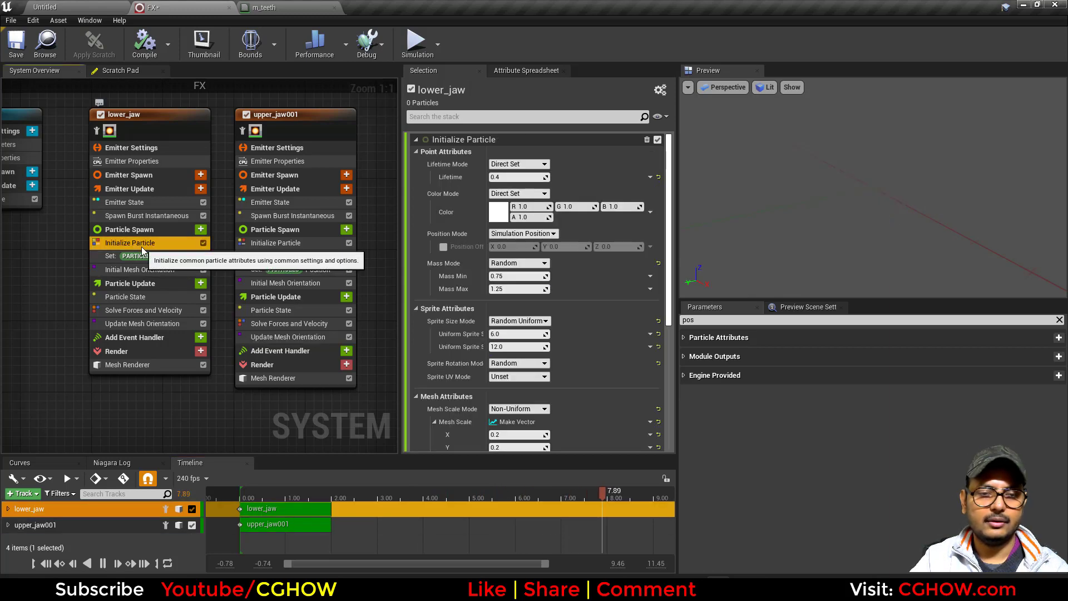
pyautogui.click(299, 338)
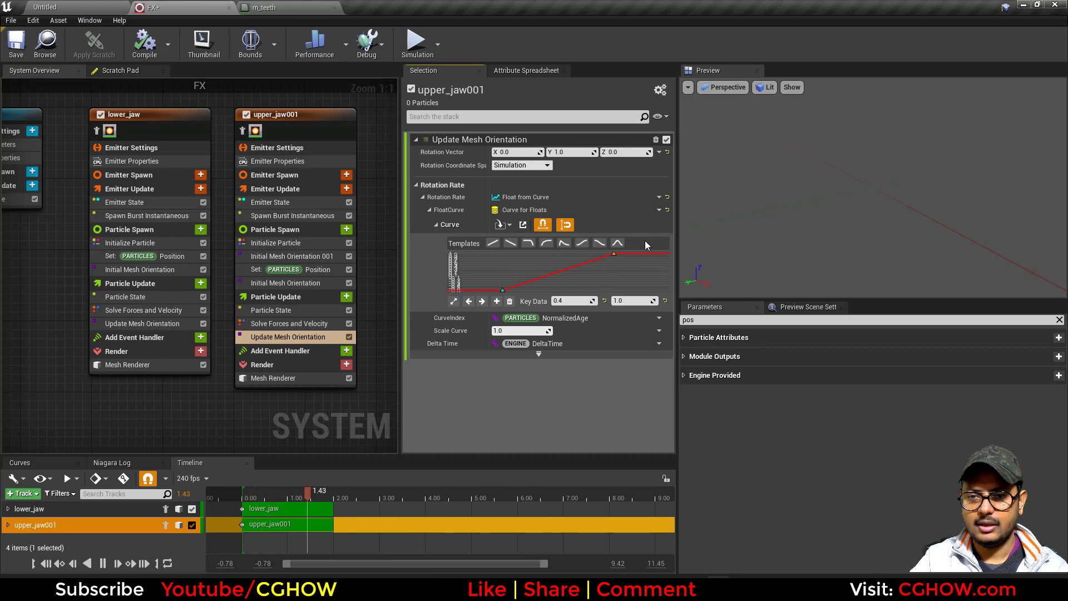
pyautogui.click(630, 300)
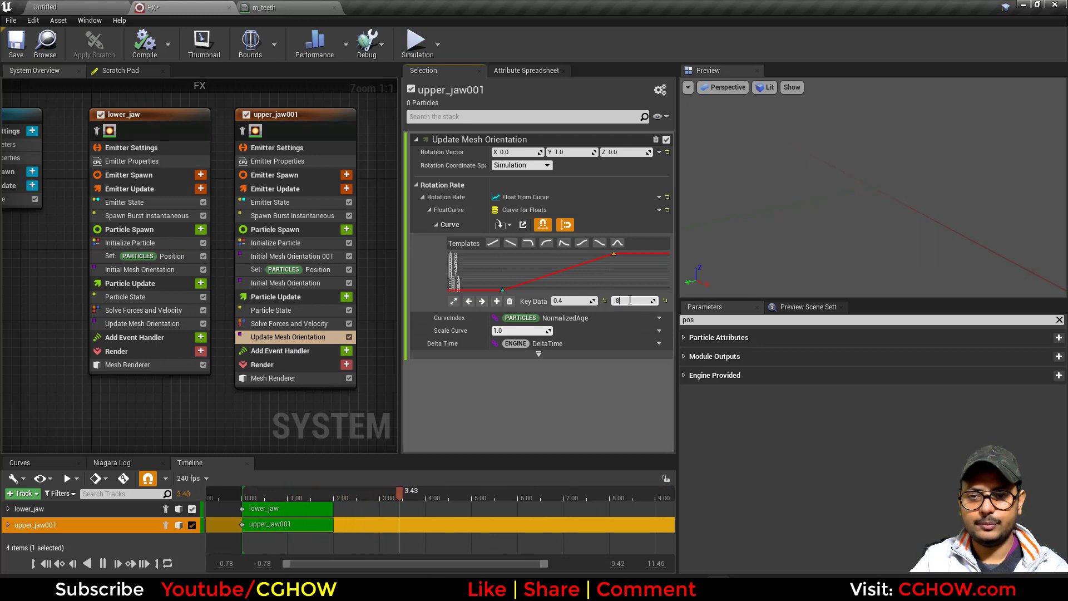
pyautogui.write('.8')
pyautogui.press('Return')
# Step: Set lower_jaw's Rotation Rate key at 0.4 to -0.8 and scrub the timeline to 0.30 to check the bite
pyautogui.click(142, 324)
pyautogui.click(641, 301)
pyautogui.write('-0.8')
pyautogui.press('Return')
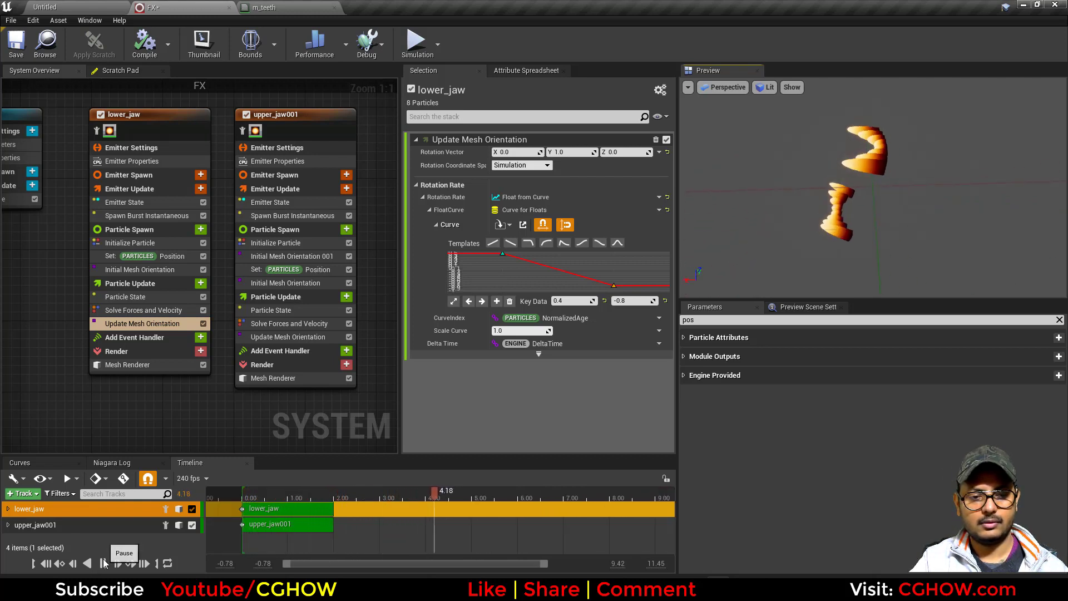
pyautogui.click(243, 497)
pyautogui.moveTo(244, 497); pyautogui.dragTo(255, 497)
pyautogui.moveTo(852, 192); pyautogui.dragTo(854, 239)
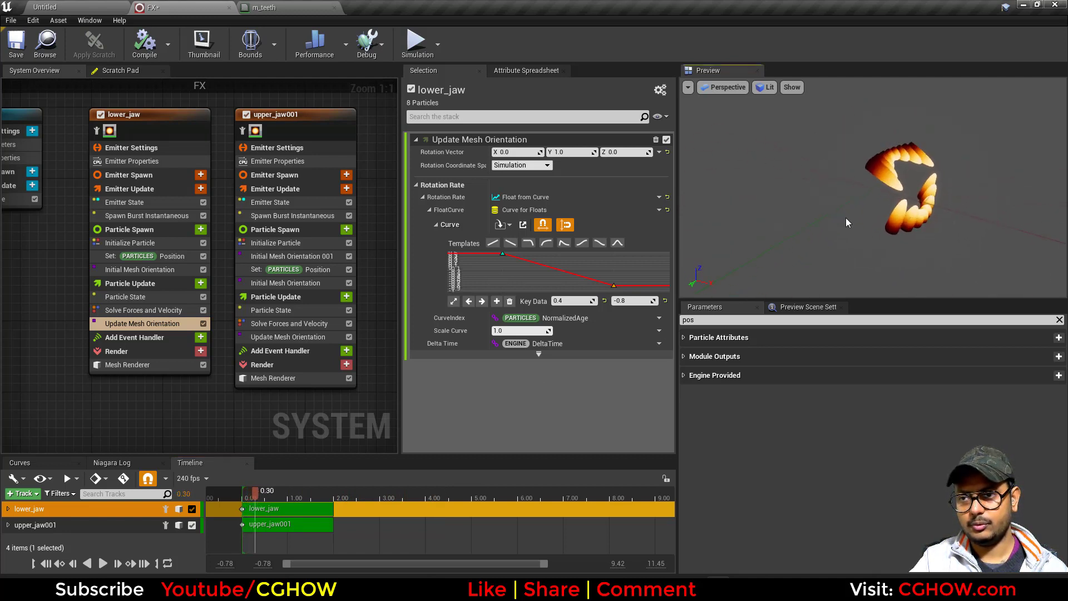
# Step: Adjust the X curve's Scale Curve in upper_jaw001's Set Particles Position to about -0.78 while comparing both arches
pyautogui.click(307, 270)
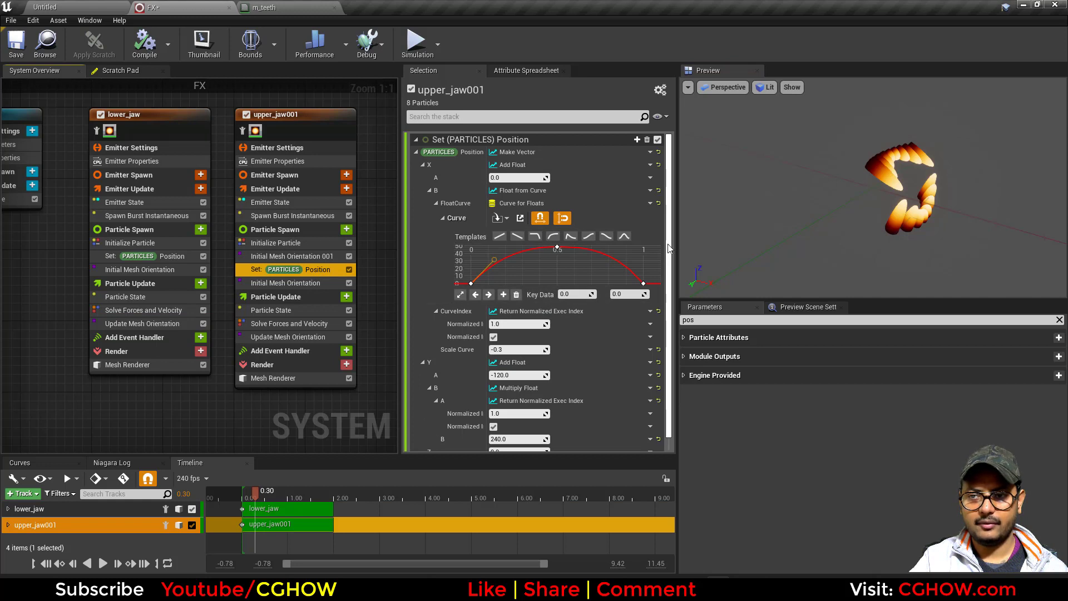
pyautogui.scroll(-1, 669, 248)
pyautogui.moveTo(911, 225); pyautogui.dragTo(801, 185)
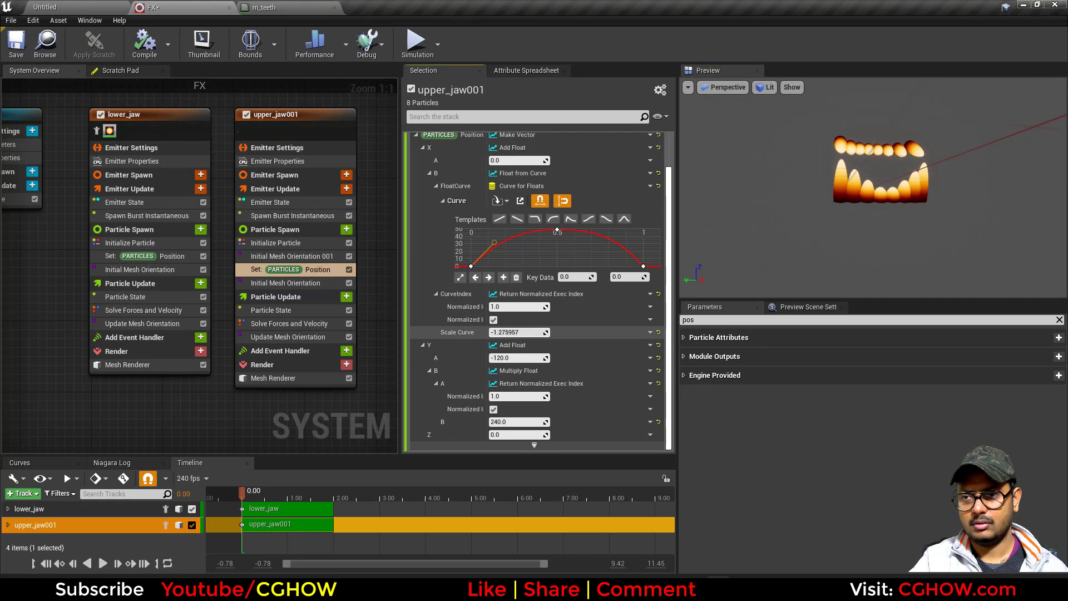
pyautogui.moveTo(851, 206); pyautogui.dragTo(896, 228)
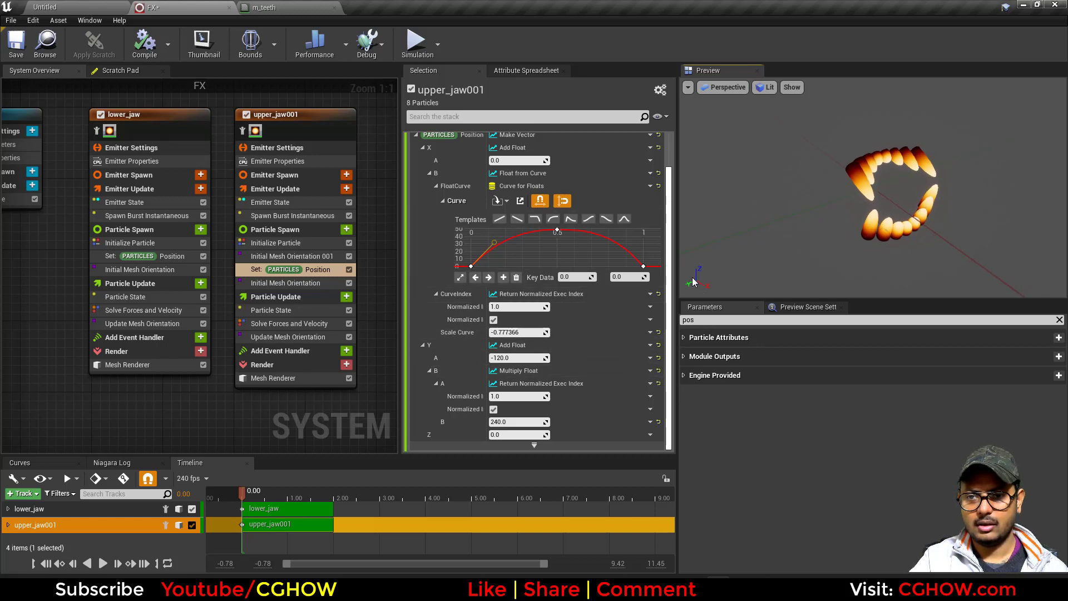
# Step: Copy the X input's curve setup and paste it into the Z input of upper_jaw001's Set Particles Position
pyautogui.scroll(1, 517, 156)
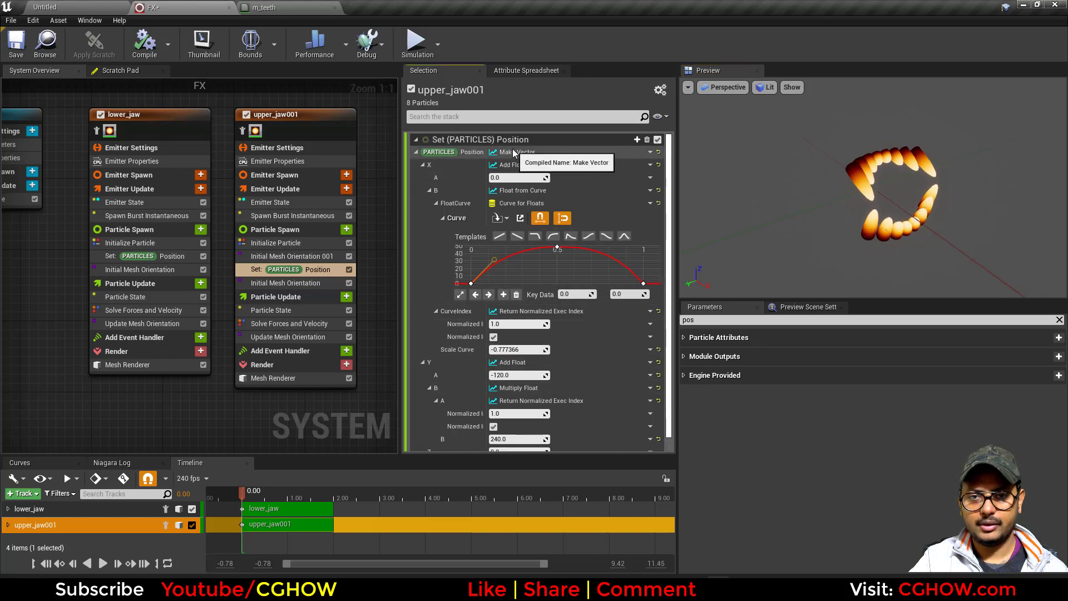
pyautogui.rightClick(512, 149)
pyautogui.click(563, 229)
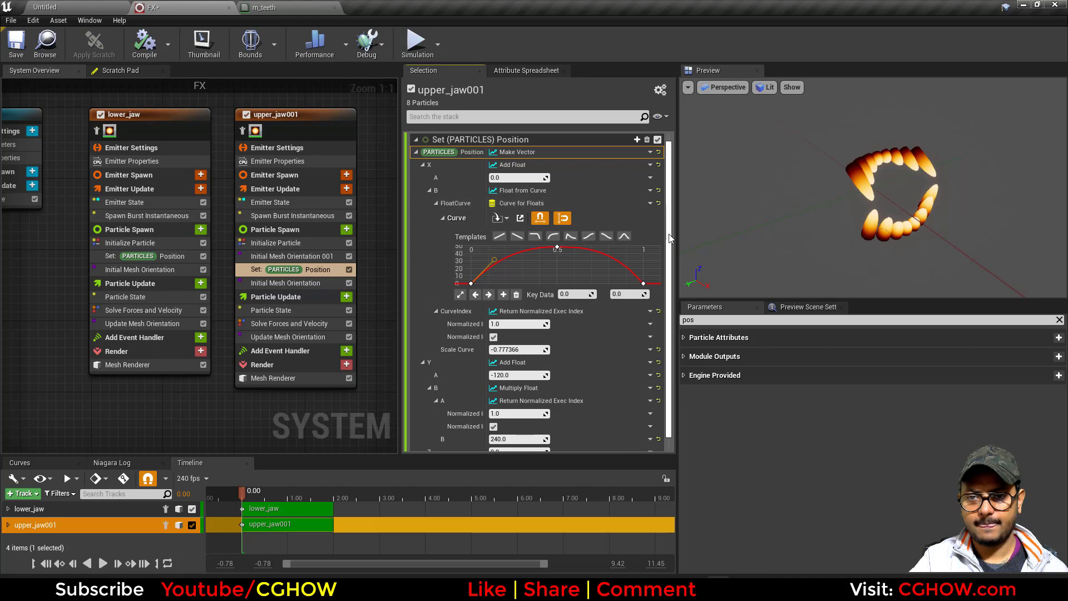
pyautogui.scroll(-1, 582, 409)
pyautogui.rightClick(562, 434)
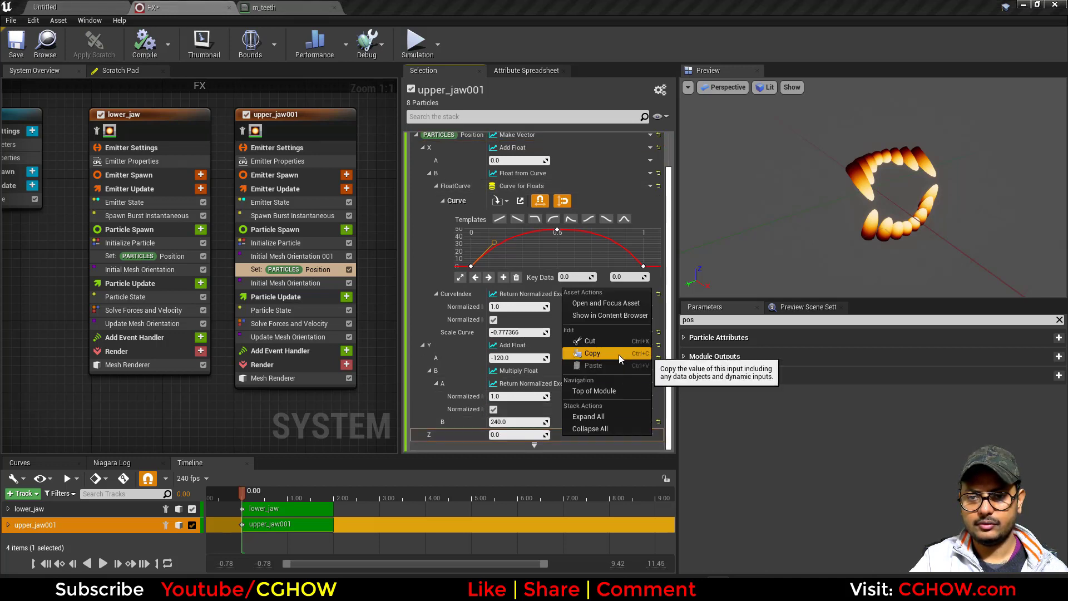
pyautogui.rightClick(531, 151)
pyautogui.click(562, 217)
pyautogui.rightClick(567, 434)
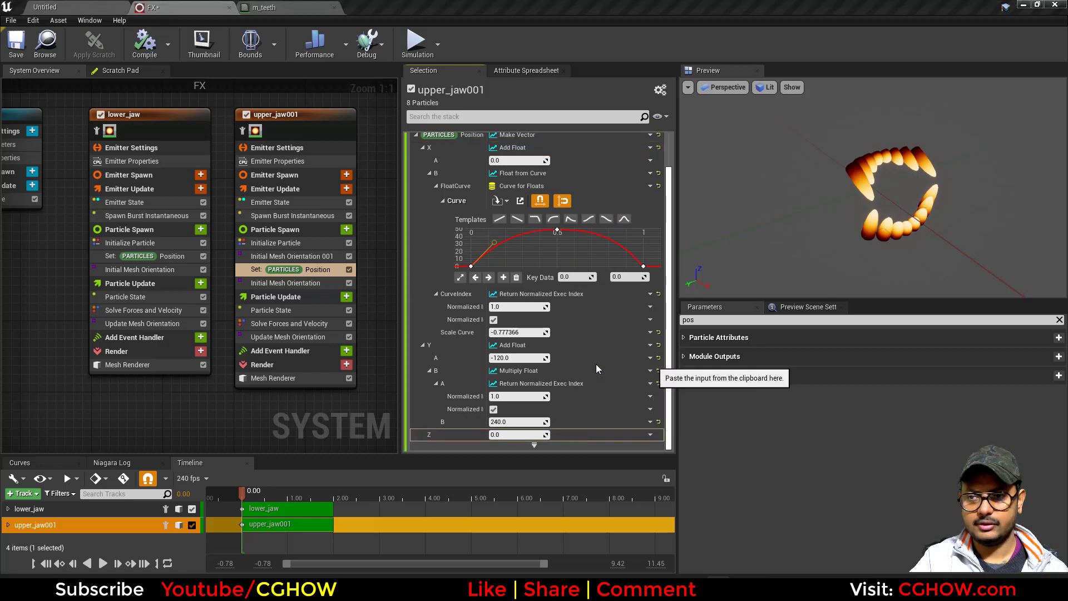
pyautogui.click(596, 364)
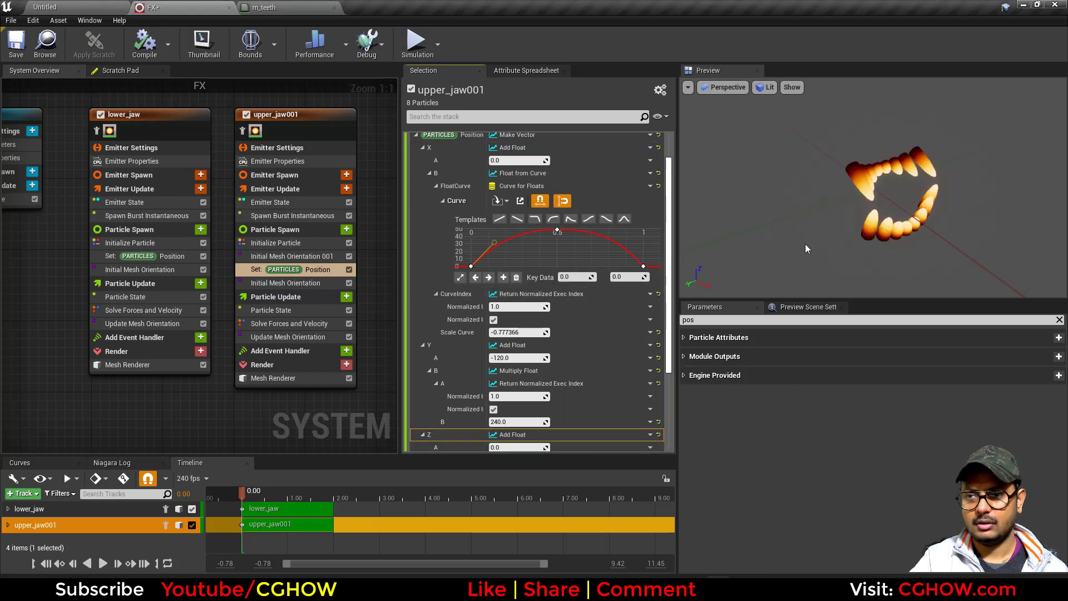
# Step: Adjust the Z curve's Scale Curve to about 1.15 and the X curve's to about 0.19, and play the effect
pyautogui.scroll(-5, 671, 299)
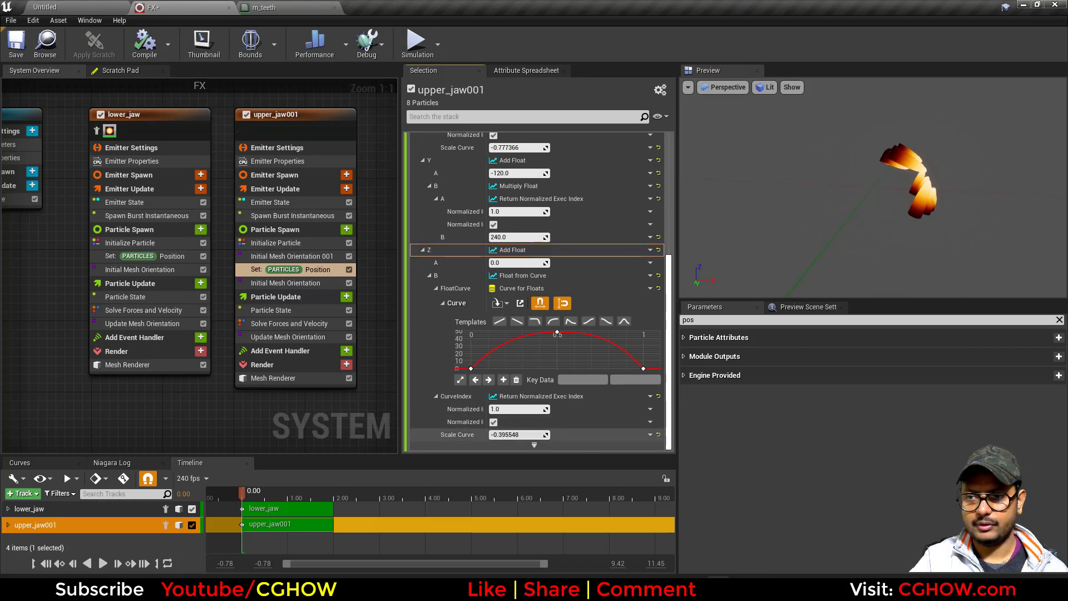
pyautogui.moveTo(516, 434); pyautogui.dragTo(540, 434)
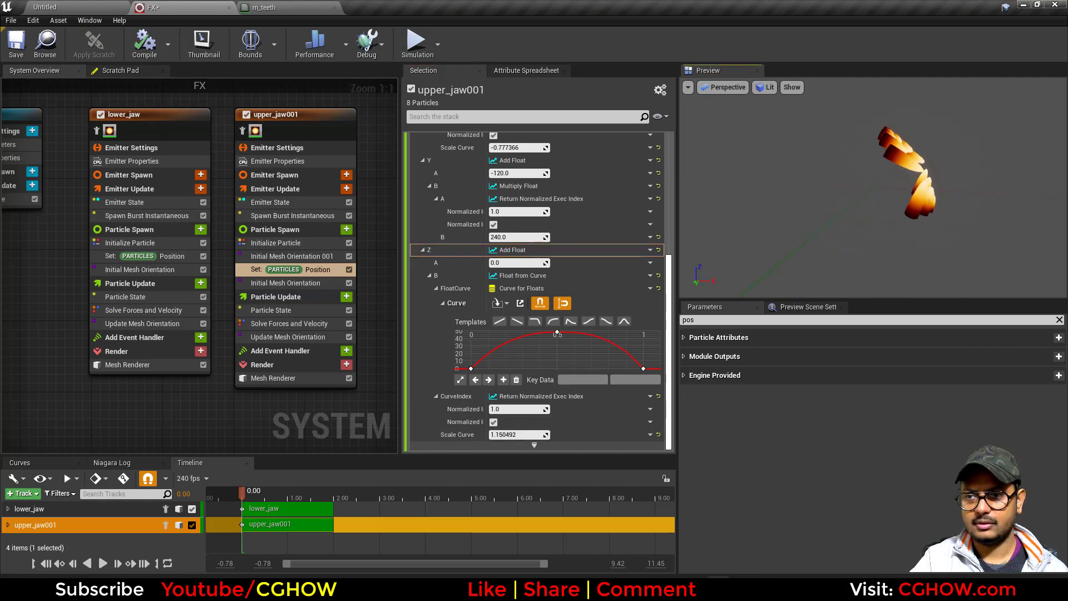
pyautogui.scroll(2, 555, 210)
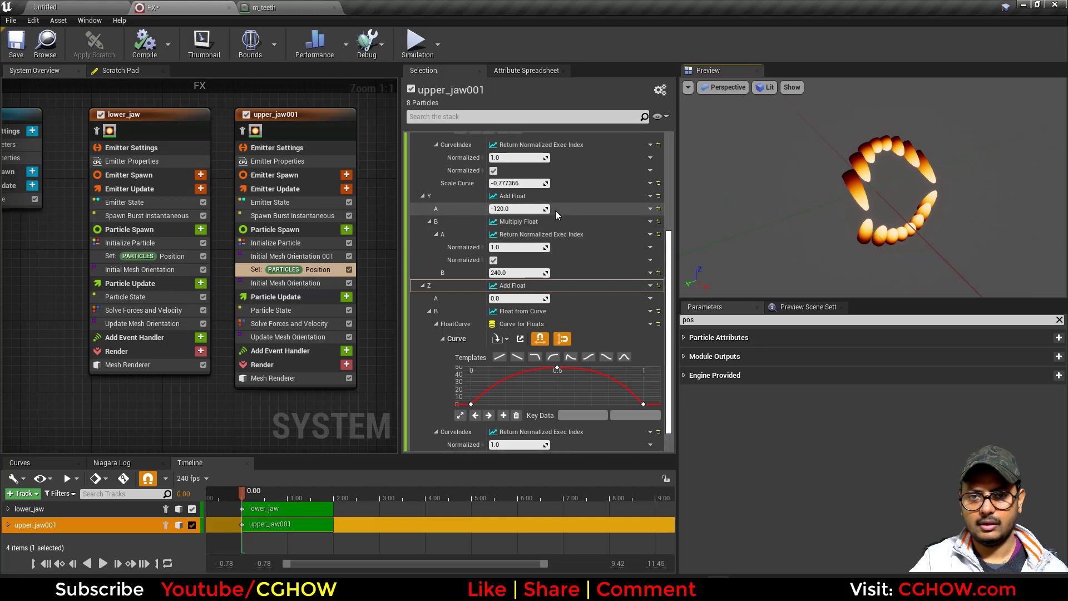
pyautogui.scroll(1, 521, 210)
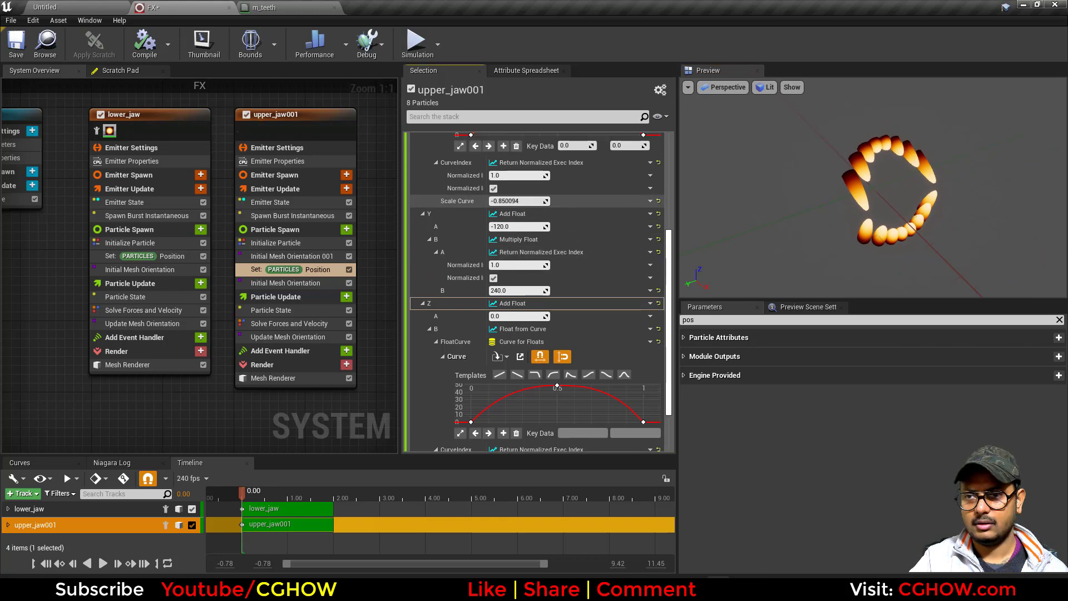
pyautogui.moveTo(518, 201); pyautogui.dragTo(534, 201)
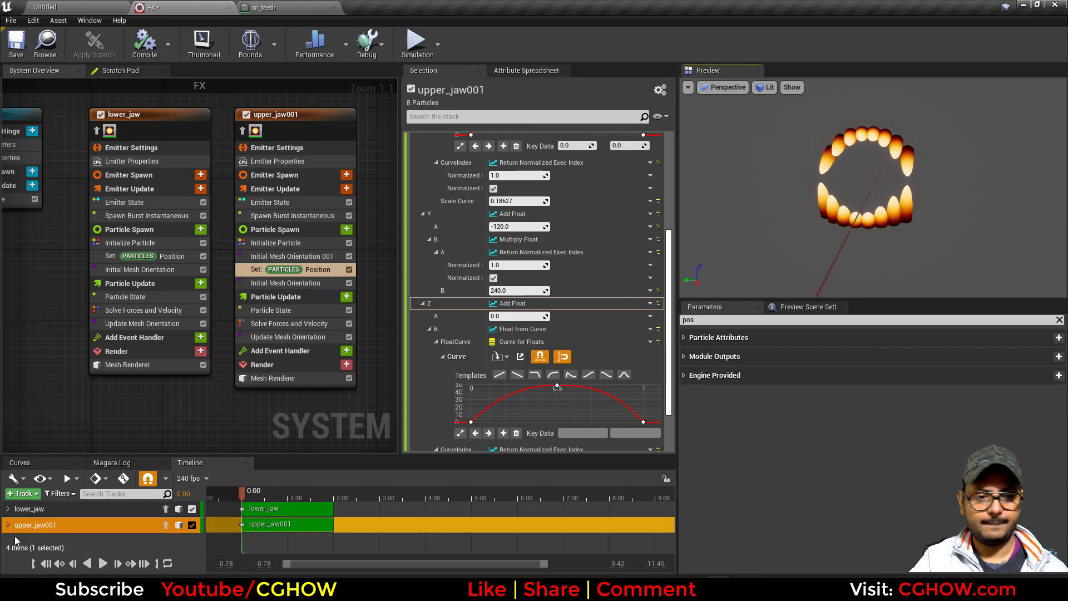
pyautogui.click(102, 564)
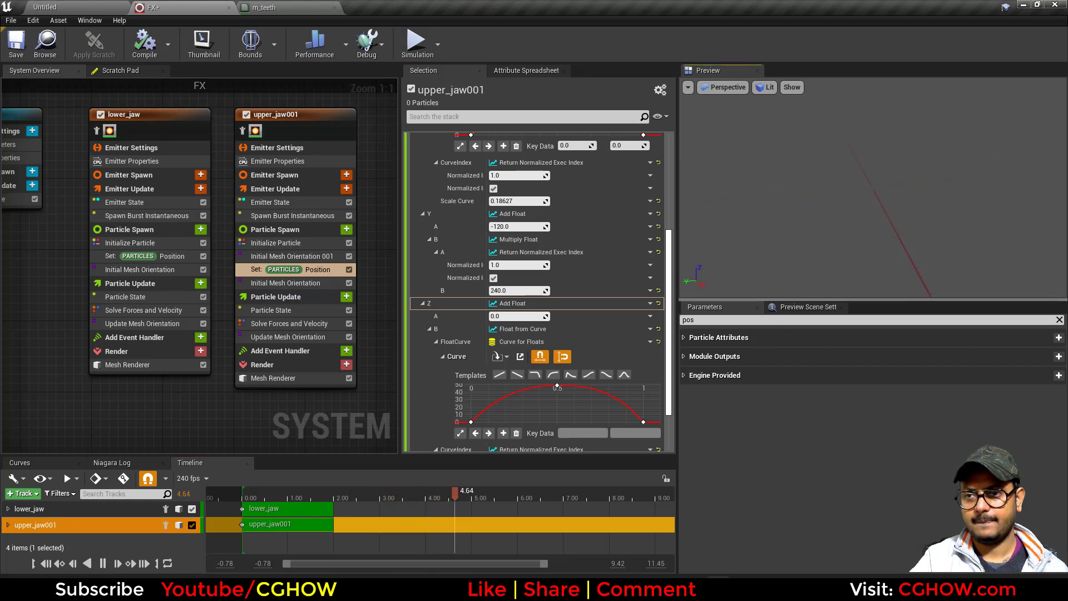
pyautogui.click(102, 563)
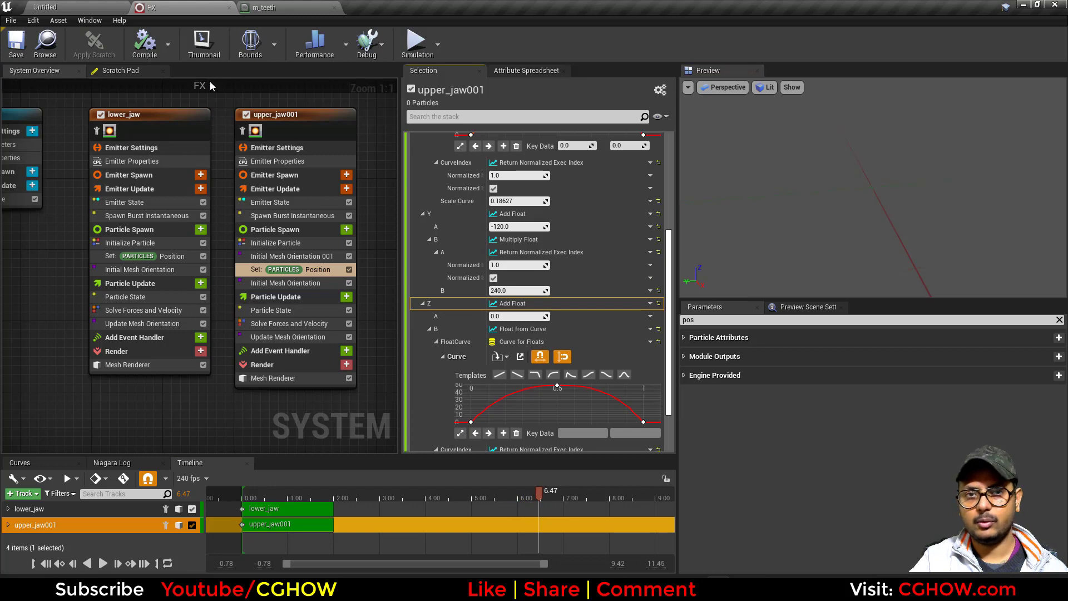
# Step: In the m_teeth material, insert a Multiply node between BlackBody and the Emissive Color input
pyautogui.click(273, 7)
pyautogui.scroll(2, 502, 328)
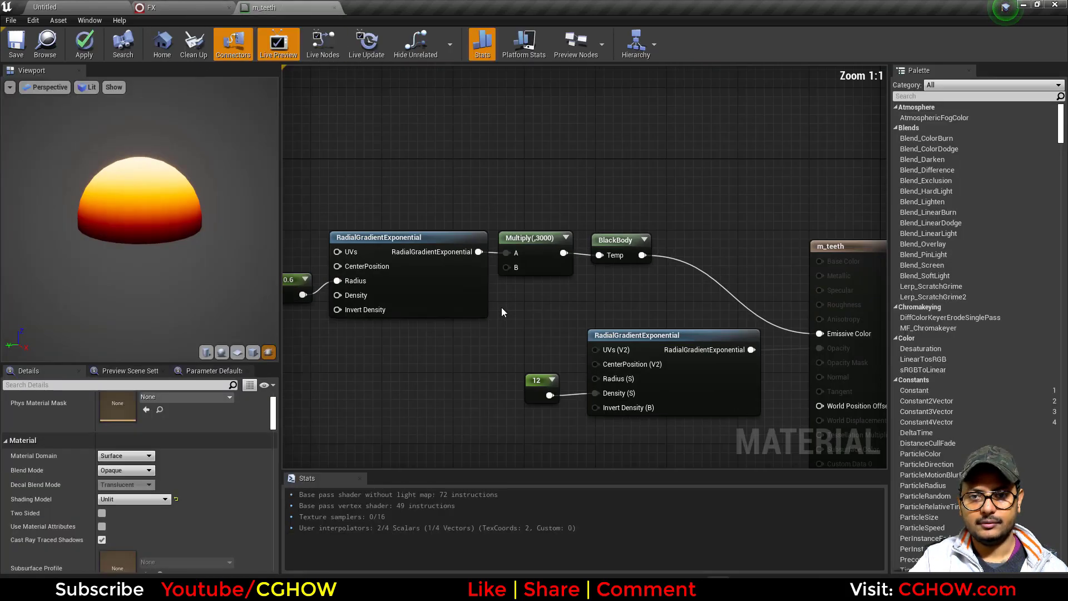
pyautogui.click(539, 270)
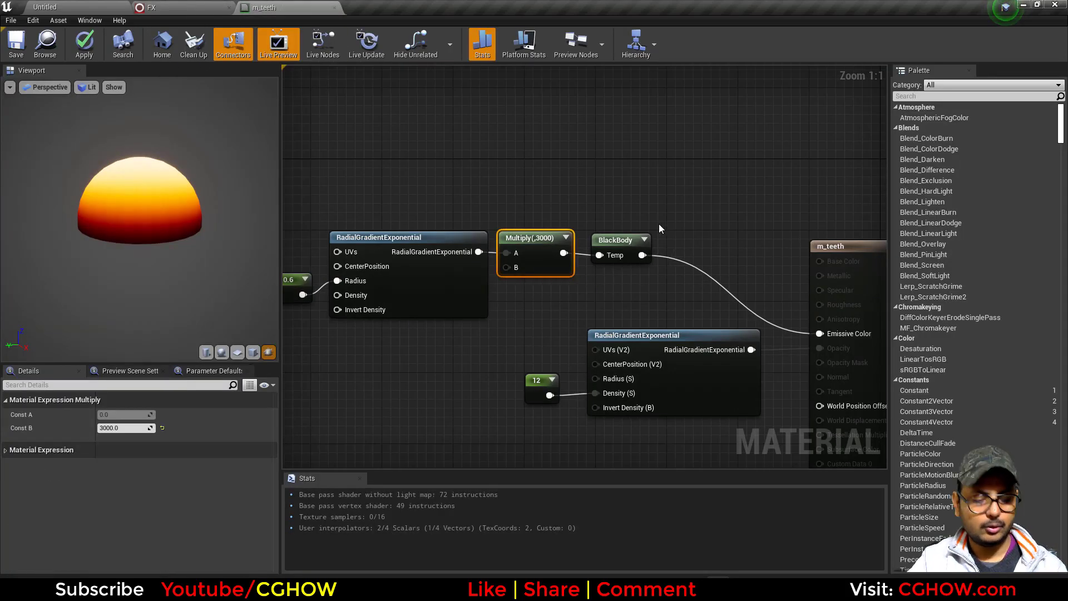
pyautogui.click(692, 210)
pyautogui.moveTo(643, 254); pyautogui.dragTo(820, 333)
pyautogui.moveTo(717, 210); pyautogui.dragTo(702, 247)
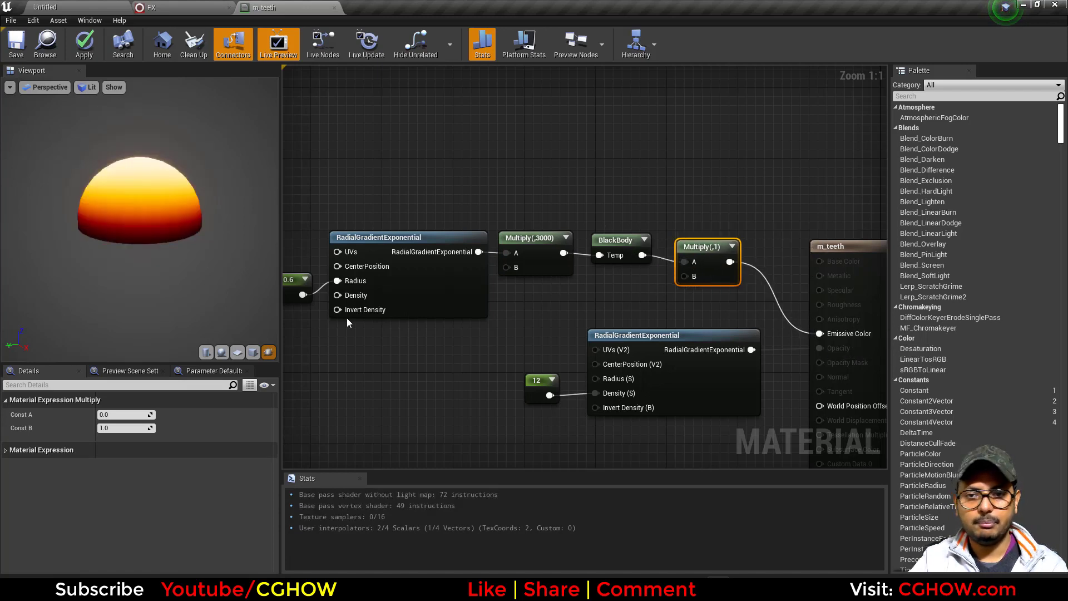
# Step: Set the new Multiply node's Const B to 20, save the material, and play the FX system from the start
pyautogui.click(124, 430)
pyautogui.write('20')
pyautogui.press('Return')
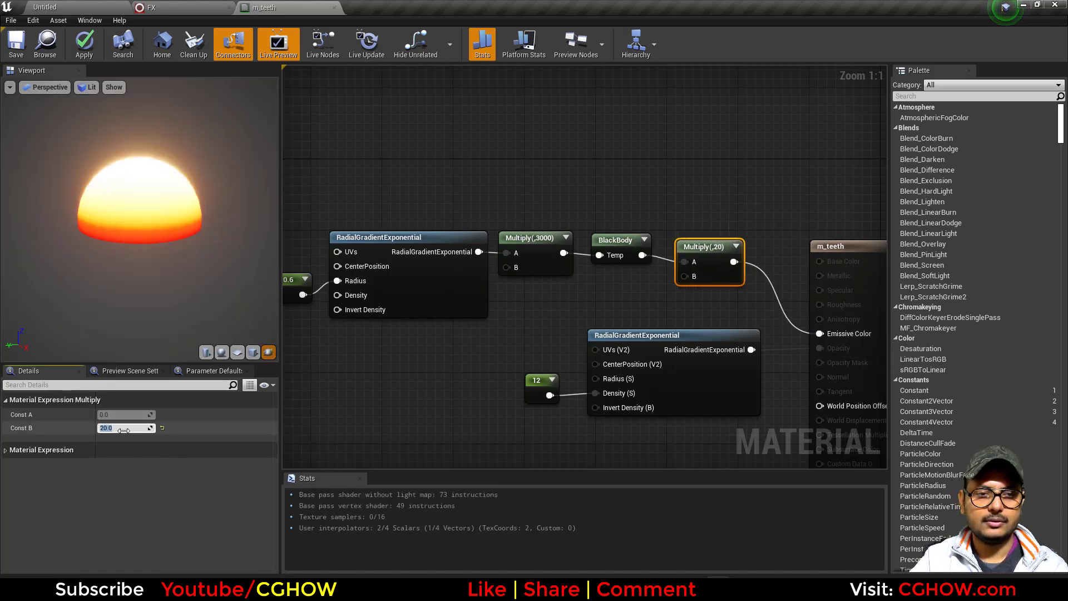
pyautogui.click(13, 56)
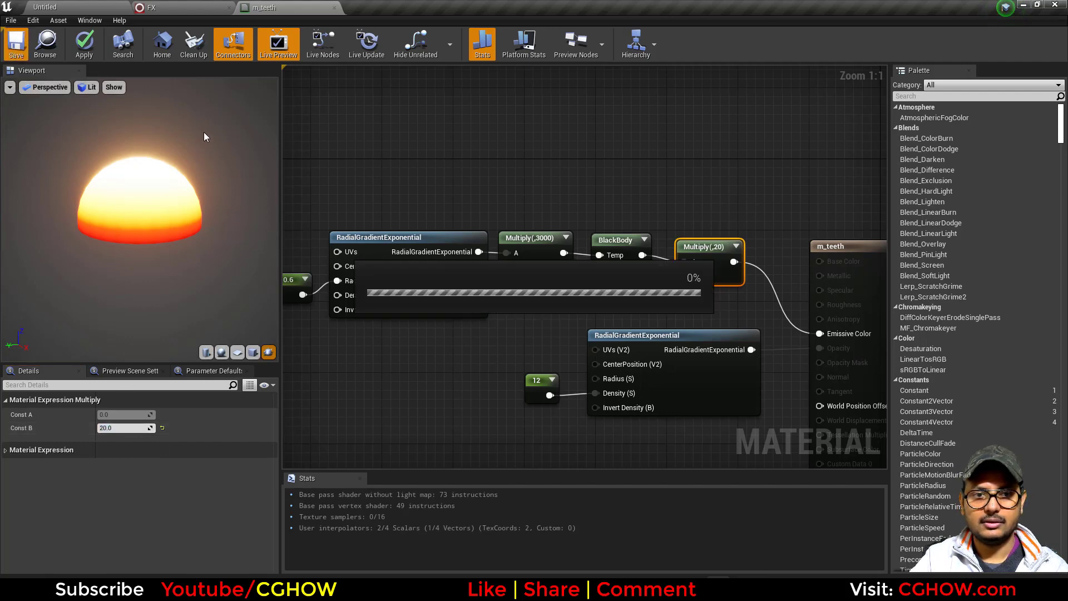
pyautogui.click(175, 9)
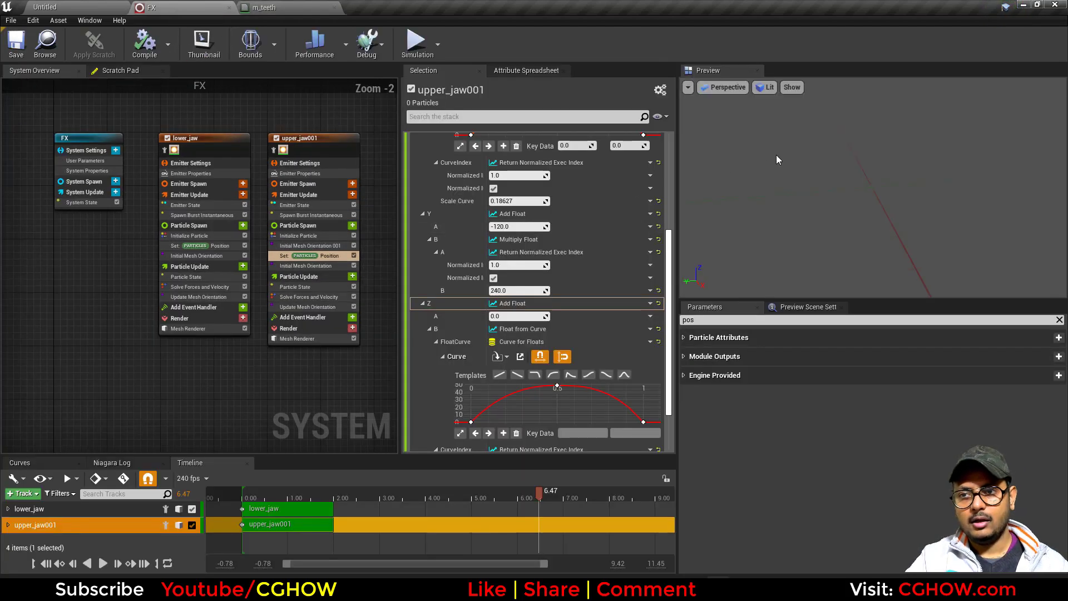
pyautogui.click(44, 564)
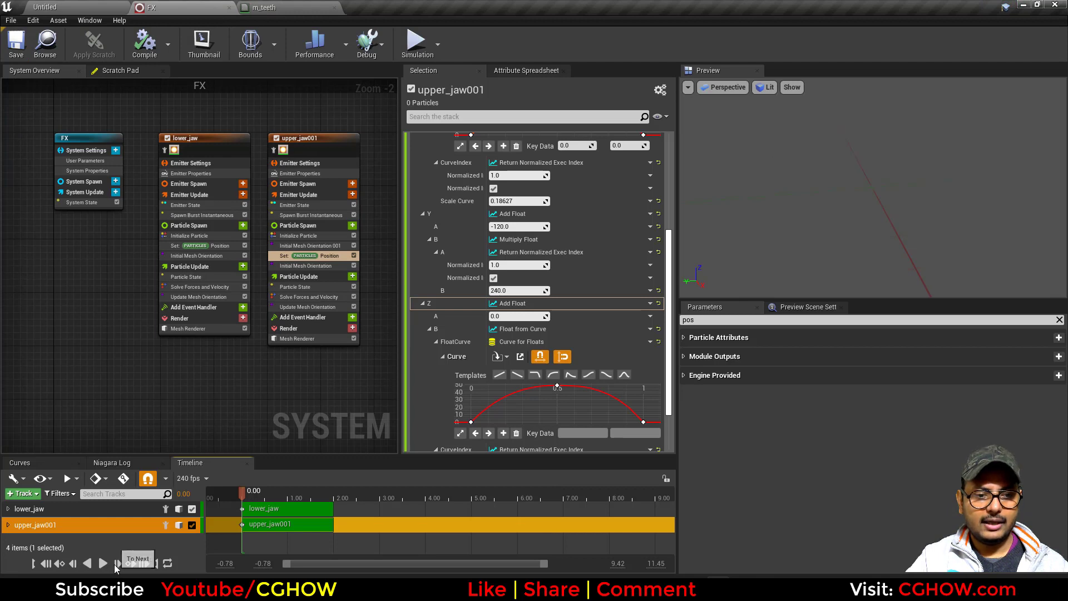
pyautogui.click(103, 564)
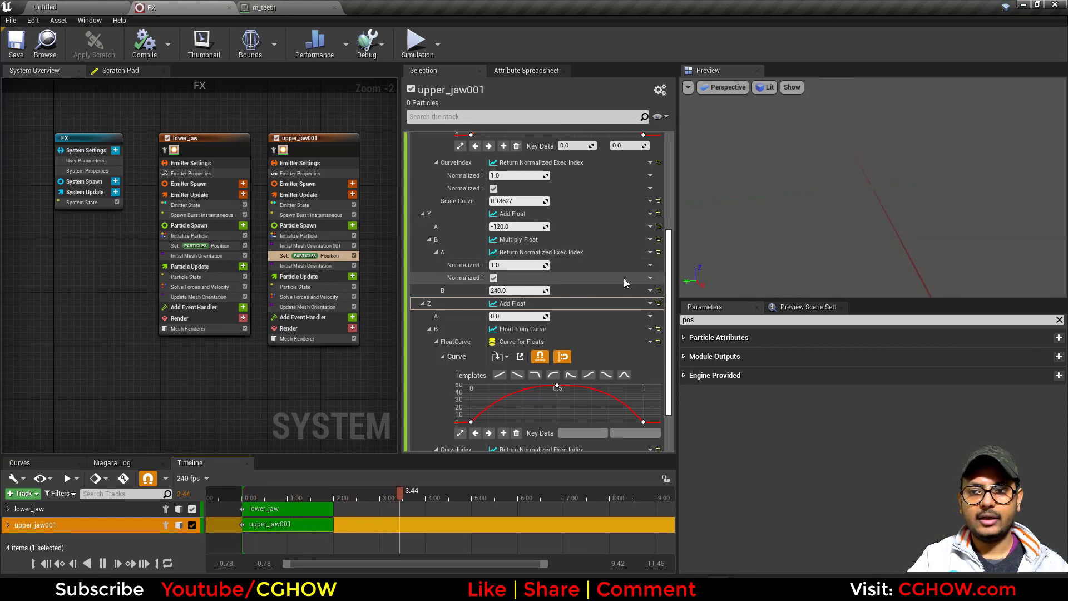
# Step: Add a DynamicParameter node to the m_teeth material below the first RadialGradientExponential node
pyautogui.click(296, 4)
pyautogui.moveTo(509, 310); pyautogui.dragTo(599, 256, button='right')
pyautogui.rightClick(445, 328)
pyautogui.write('dyn')
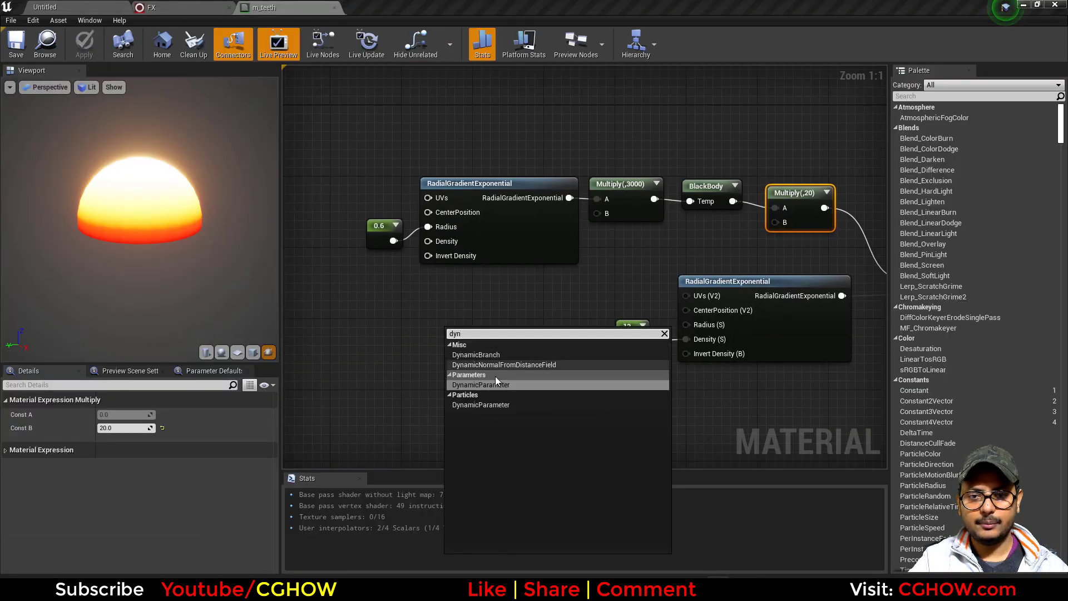
pyautogui.click(494, 385)
pyautogui.moveTo(484, 341); pyautogui.dragTo(513, 289)
pyautogui.click(200, 9)
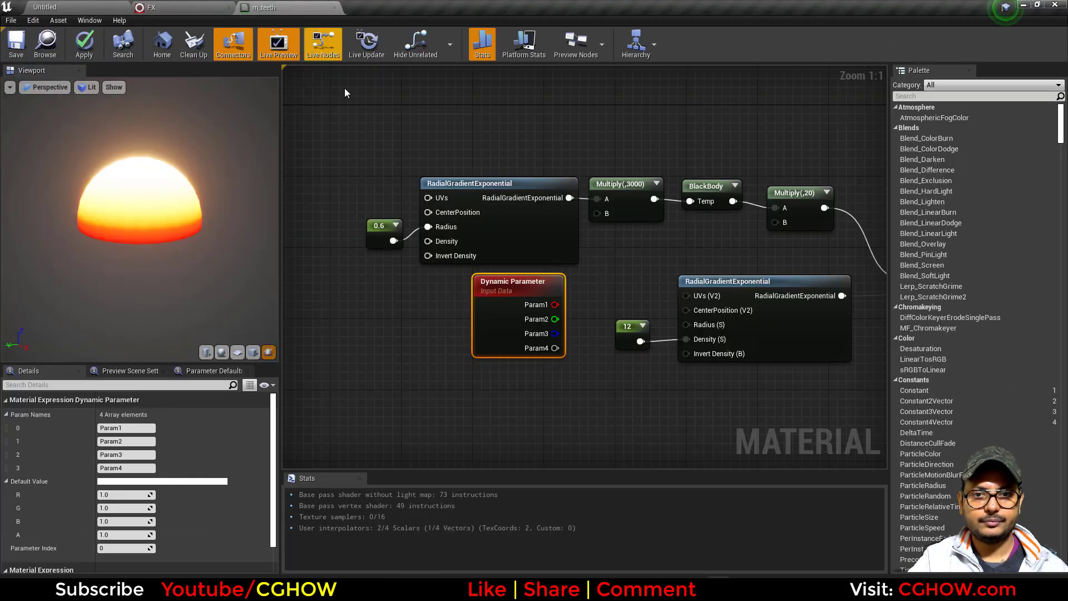
# Step: Connect the dynamic parameter's Param1 to the B input of the last Multiply, name it glow, and save the material
pyautogui.moveTo(654, 370); pyautogui.dragTo(564, 379, button='right')
pyautogui.moveTo(687, 232); pyautogui.dragTo(466, 314)
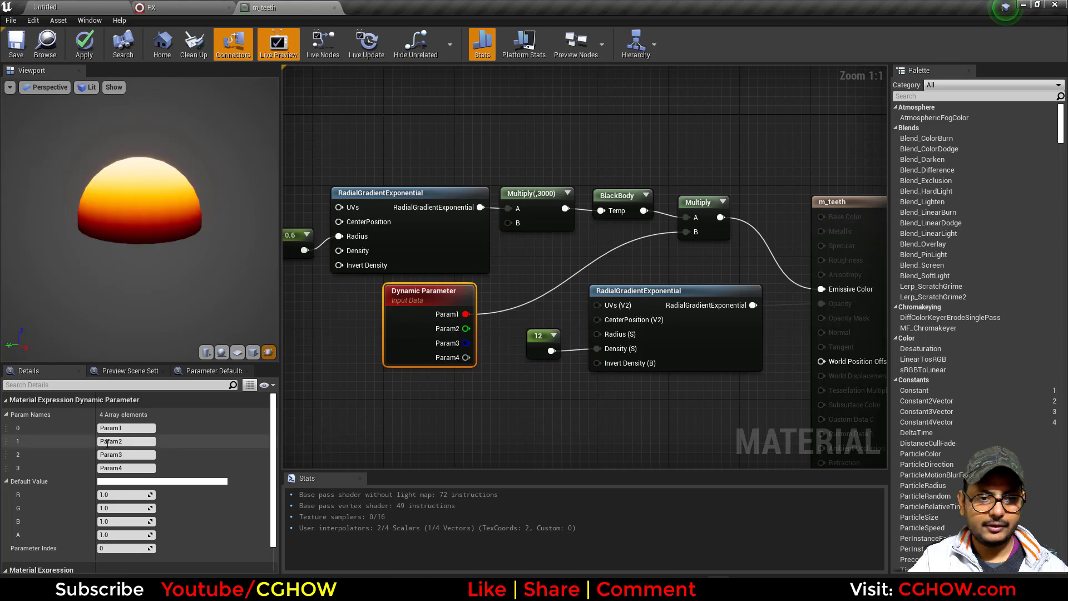
pyautogui.write('glow')
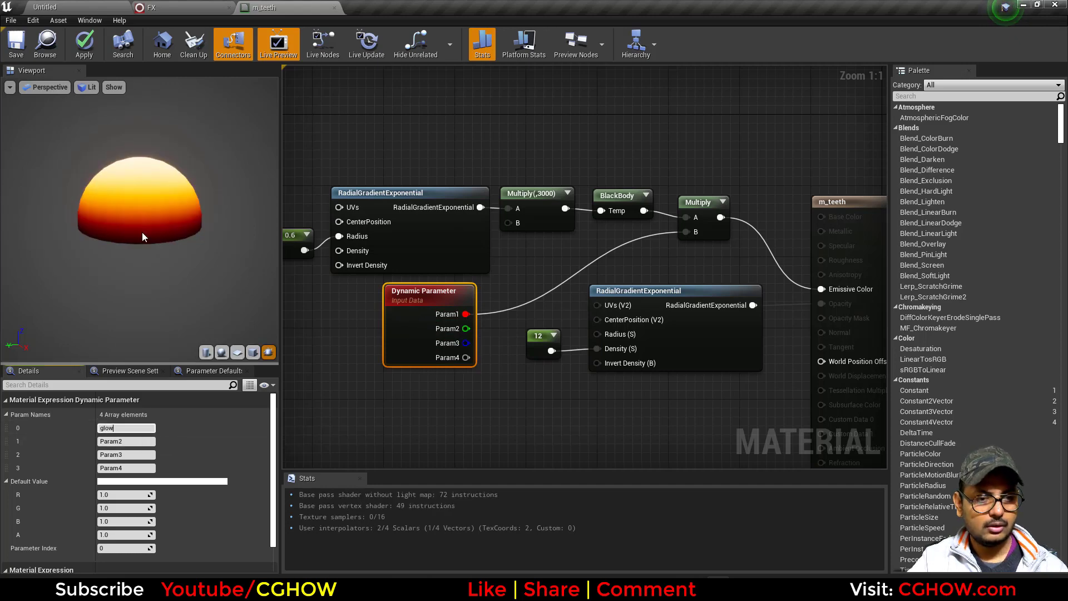
pyautogui.click(15, 49)
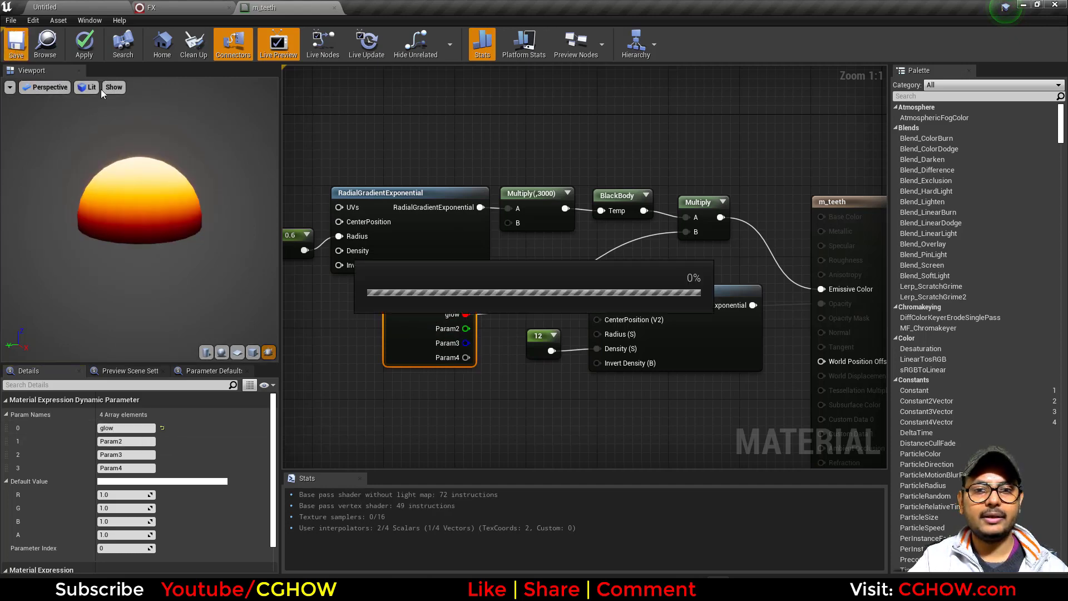
# Step: Add a Dynamic Material Parameters module to lower_jaw's Particle Update in the FX system
pyautogui.click(158, 5)
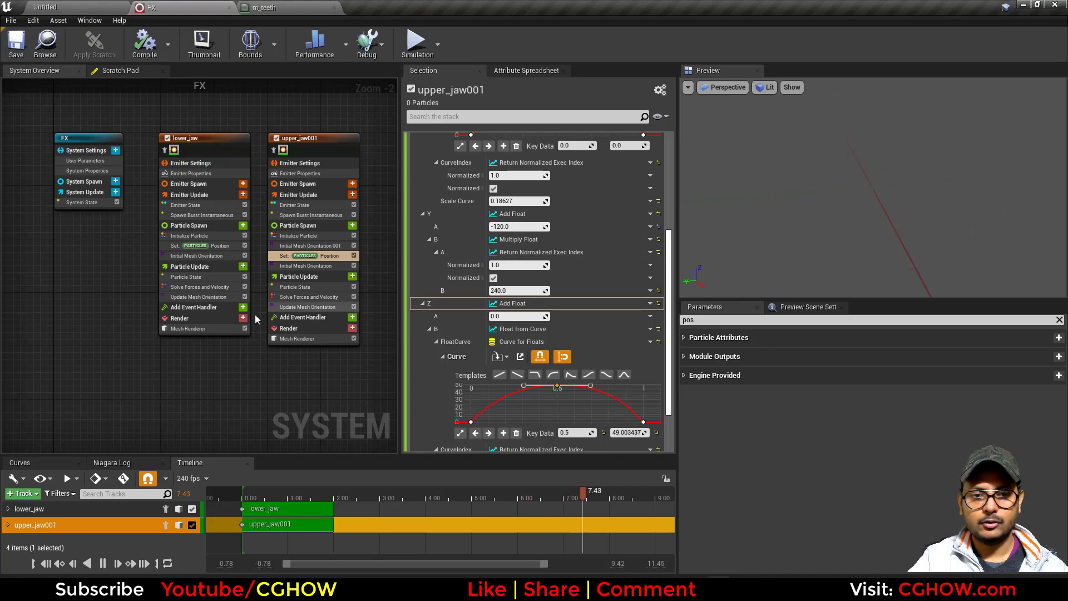
pyautogui.scroll(2, 273, 311)
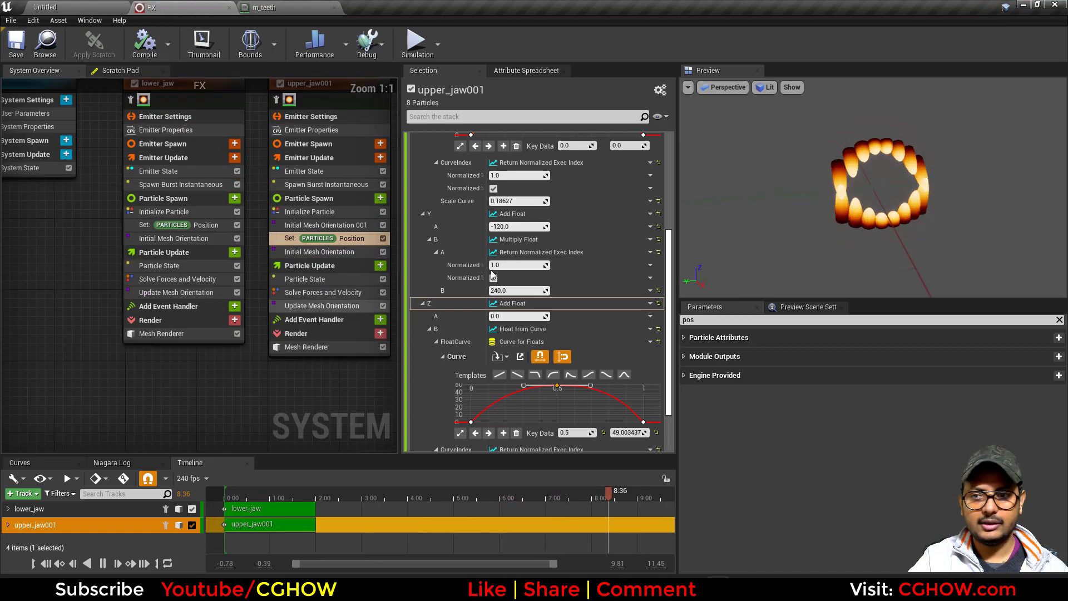
pyautogui.click(235, 253)
pyautogui.write('dynamic')
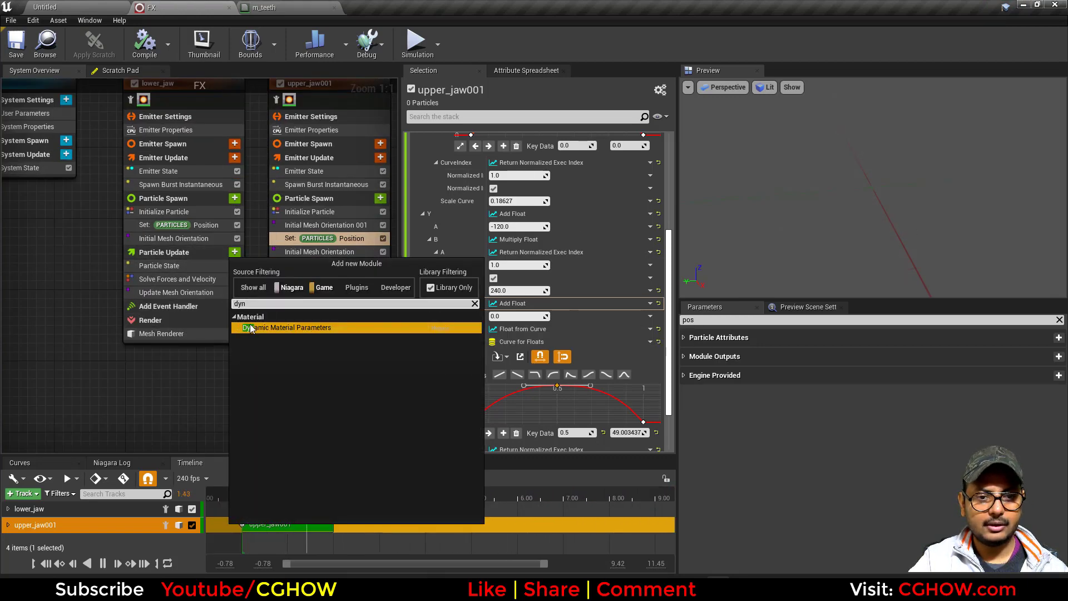
pyautogui.press('Return')
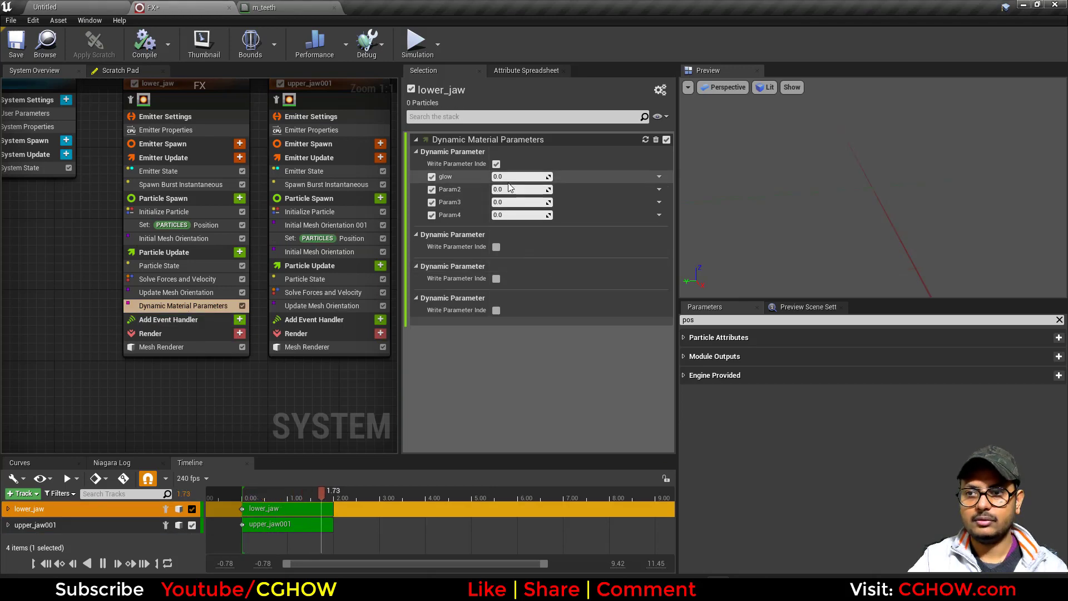
# Step: Set lower_jaw's glow parameter to 1.0, and replace that value with a Float from Curve input
pyautogui.click(517, 177)
pyautogui.write('1')
pyautogui.press('Return')
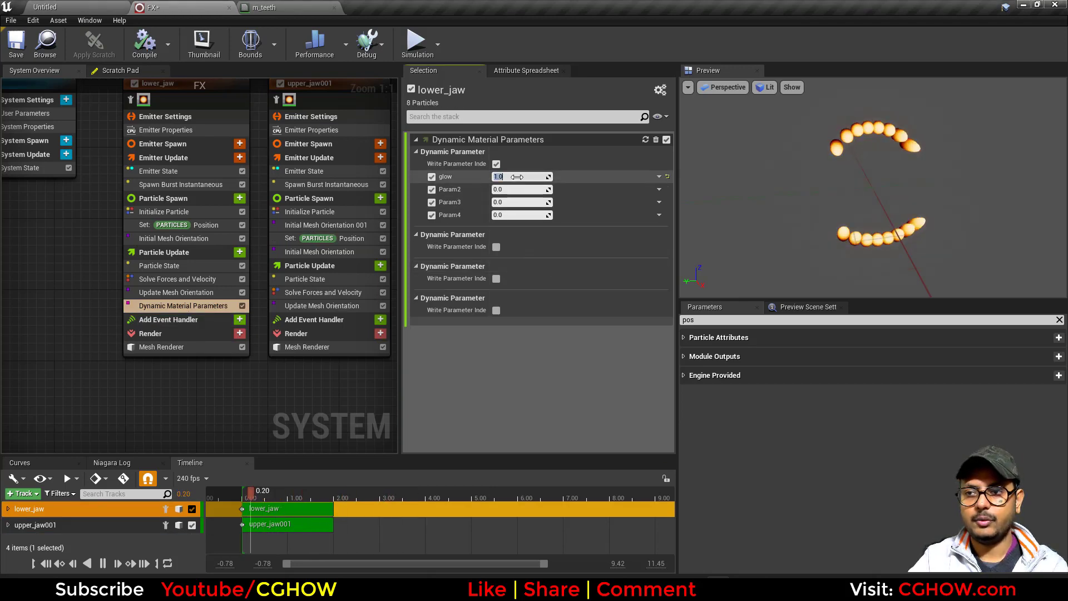
pyautogui.click(660, 177)
pyautogui.write('cur')
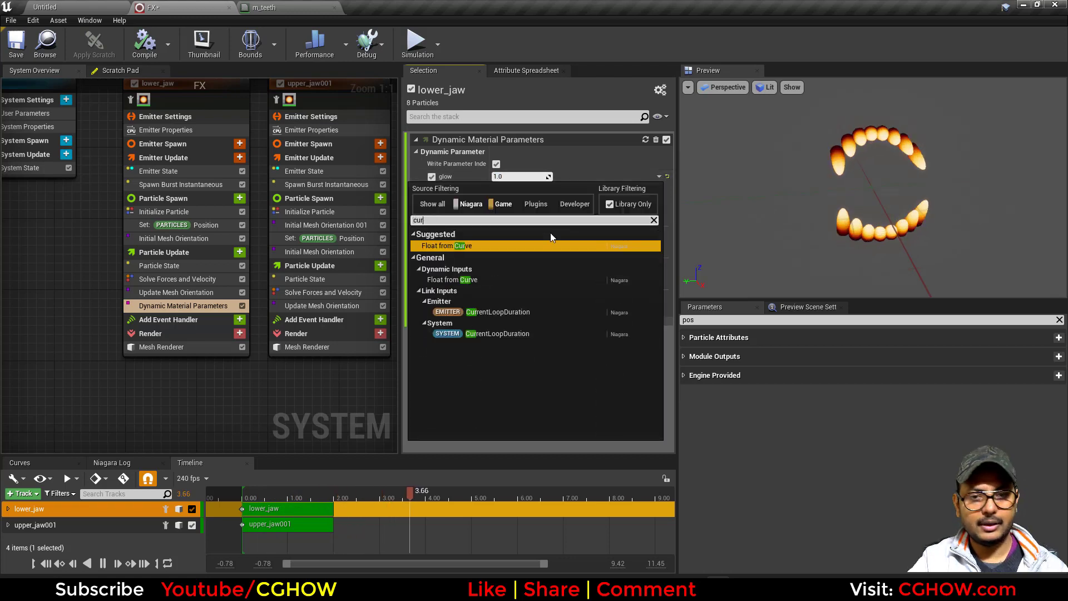
pyautogui.click(493, 245)
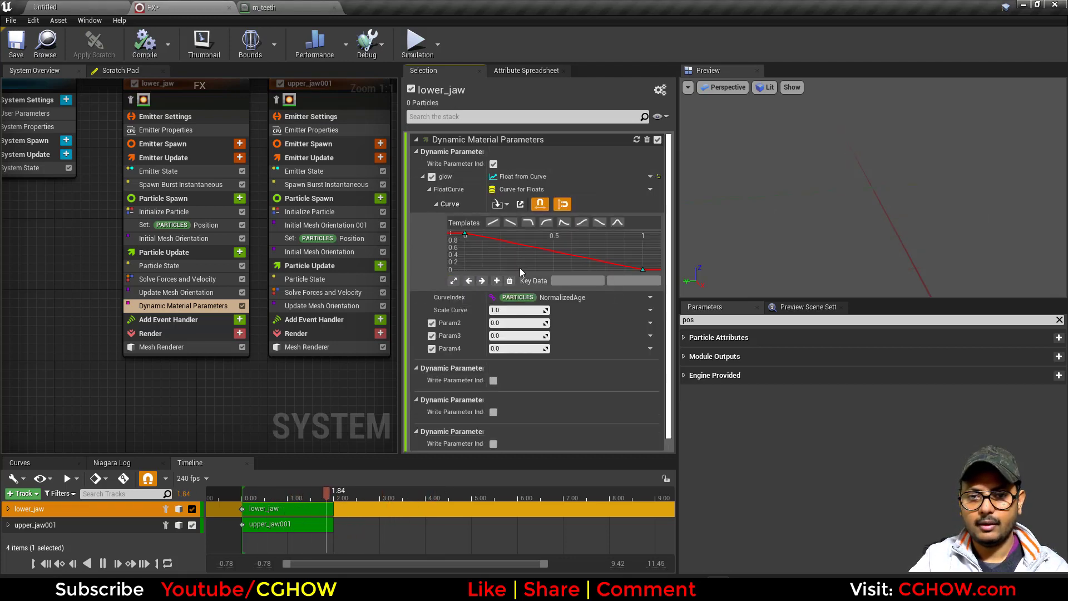
# Step: Shape the glow curve by moving its first key to 0.5 and on to about 0.8, with the end key at 30
pyautogui.click(466, 234)
pyautogui.click(569, 280)
pyautogui.write('0.5')
pyautogui.press('Return')
pyautogui.click(642, 269)
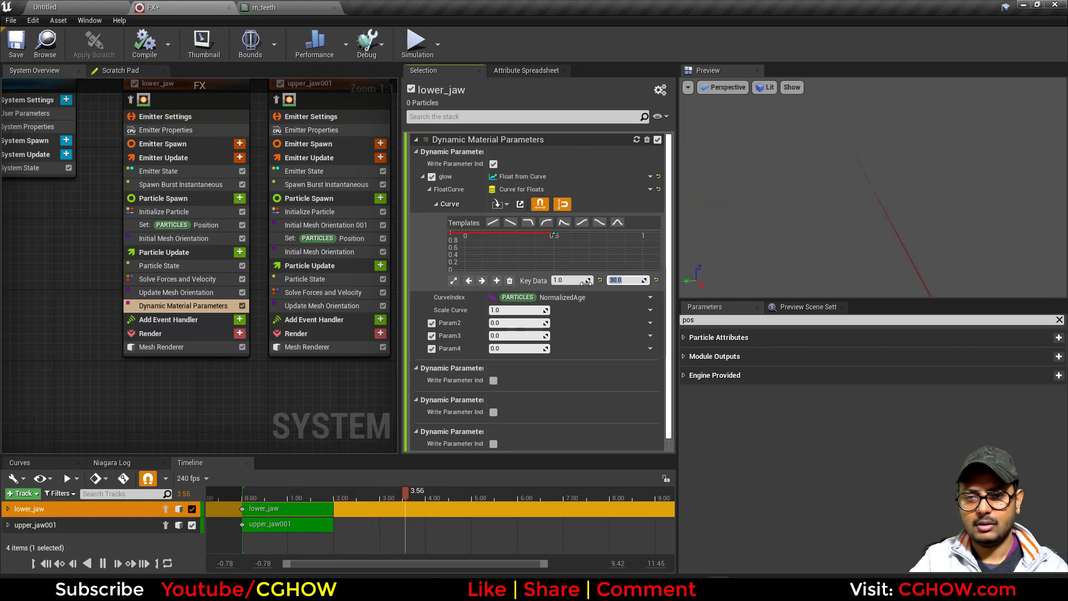
pyautogui.click(454, 281)
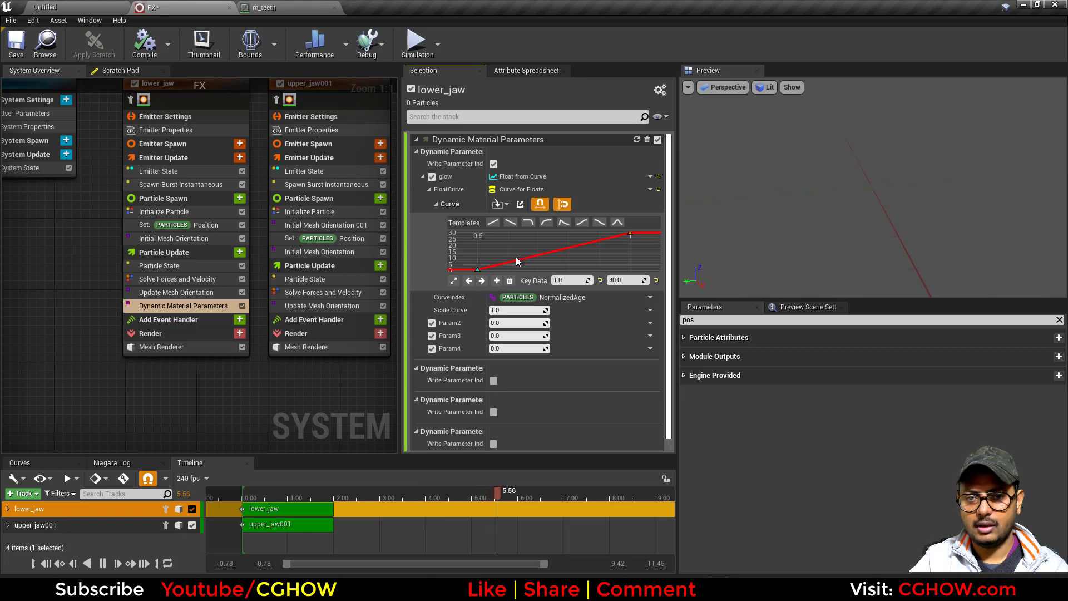
pyautogui.press('Return')
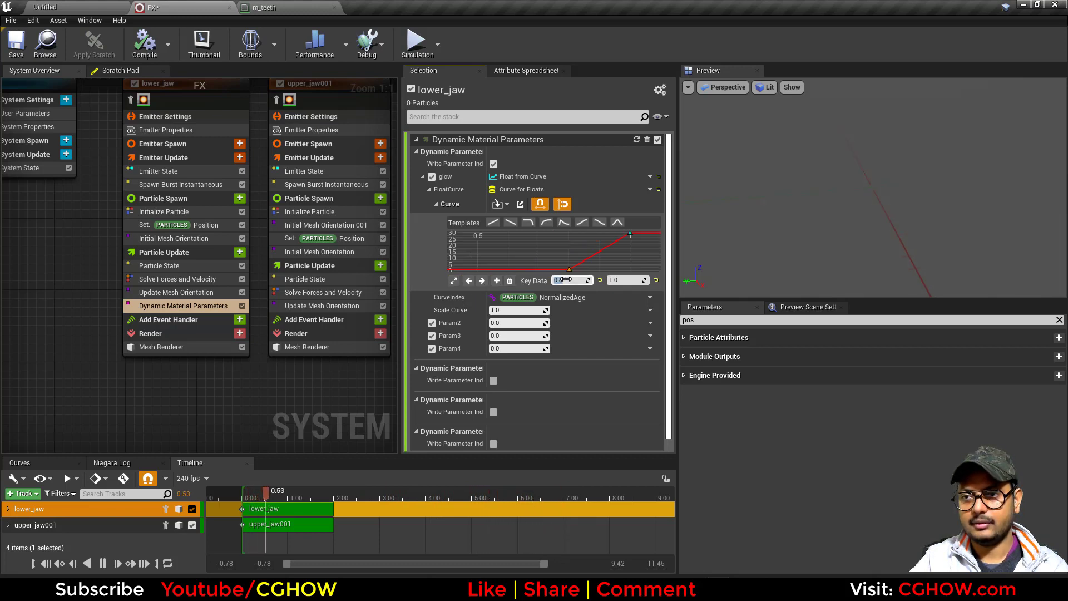
# Step: Set the end key of lower_jaw's glow curve to 50 and copy its Dynamic Material Parameters module to upper_jaw001's Particle Update
pyautogui.moveTo(657, 223); pyautogui.dragTo(659, 225)
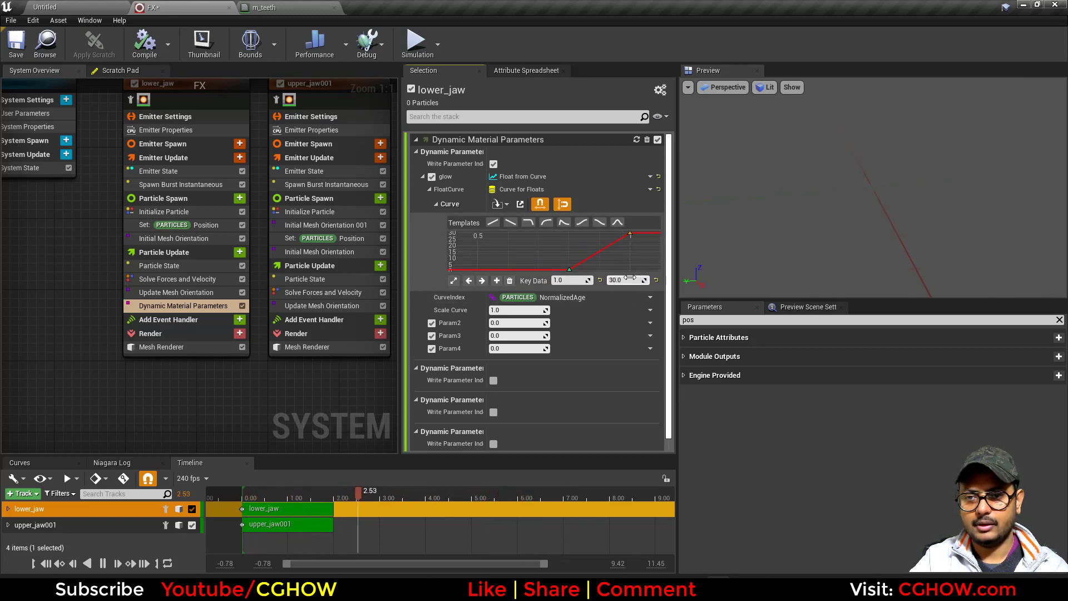
pyautogui.press('Return')
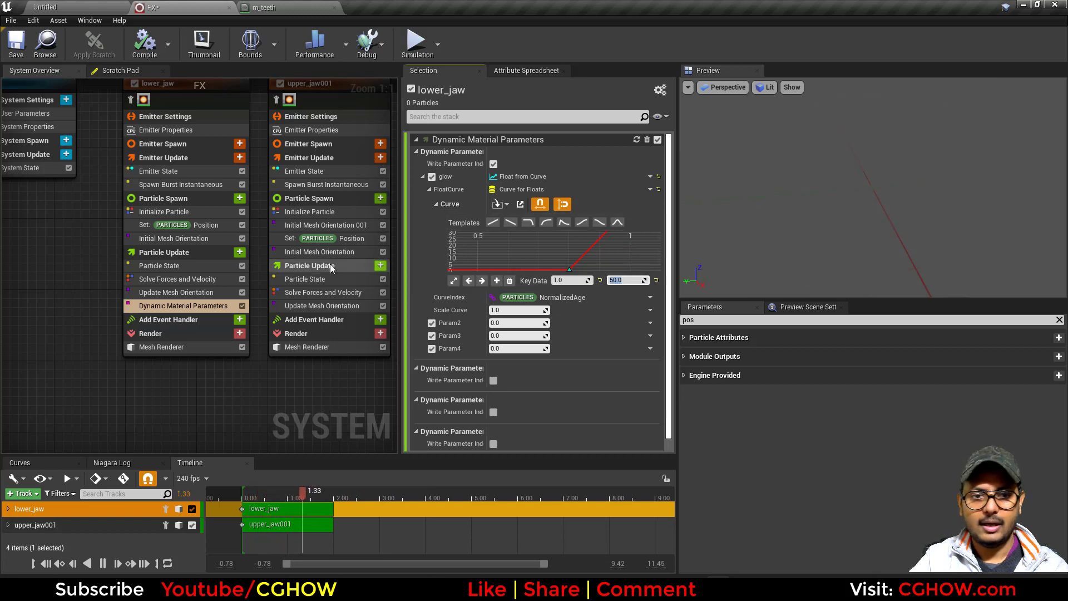
pyautogui.moveTo(196, 304); pyautogui.dragTo(333, 301)
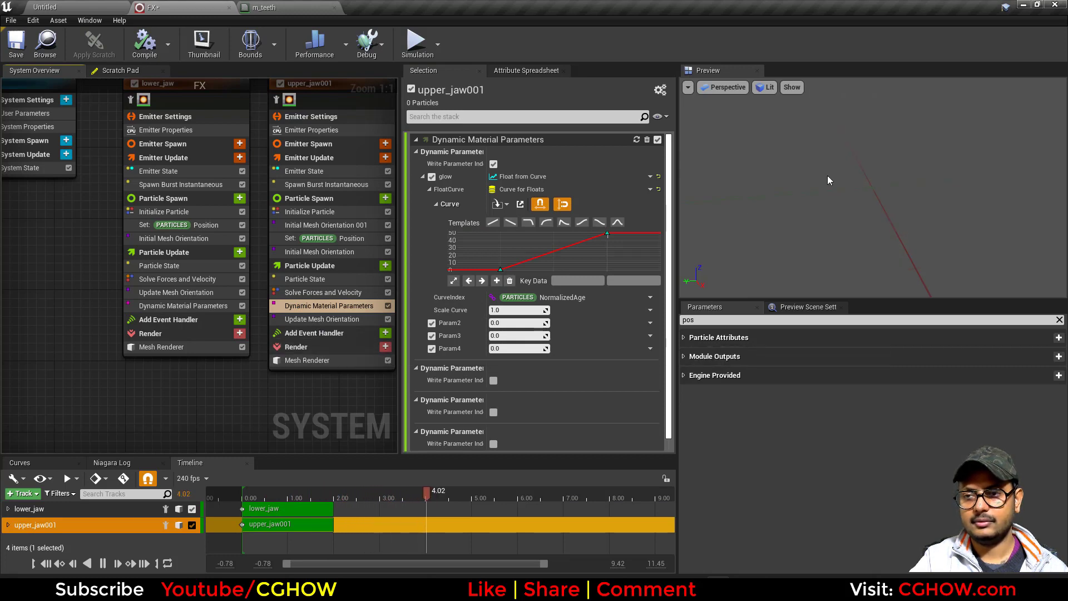
# Step: Scrub the bite timeline, and set the X curve's Scale Curve to about -0.25 in upper_jaw001's Set Particles Position module
pyautogui.click(236, 493)
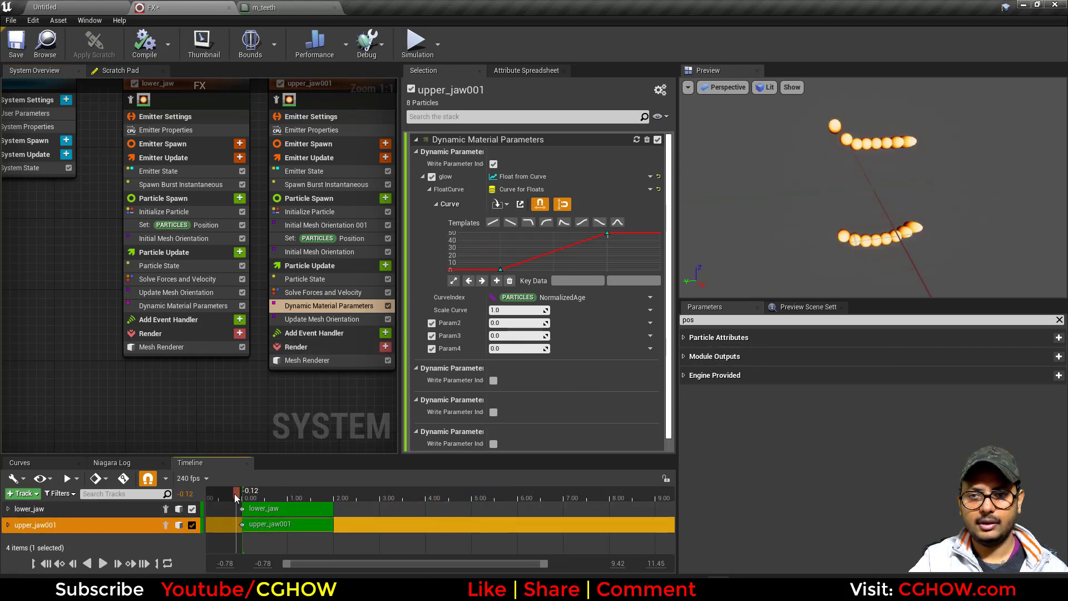
pyautogui.moveTo(241, 495); pyautogui.dragTo(270, 495)
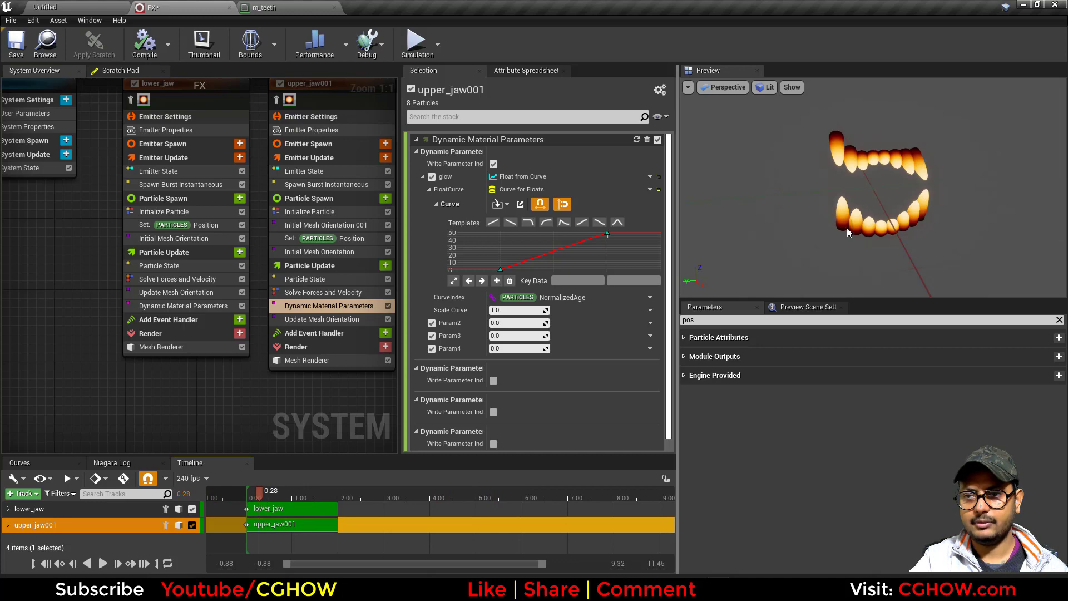
pyautogui.click(342, 228)
pyautogui.click(335, 239)
pyautogui.scroll(-6, 604, 388)
pyautogui.moveTo(847, 214); pyautogui.dragTo(993, 204)
pyautogui.scroll(4, 562, 239)
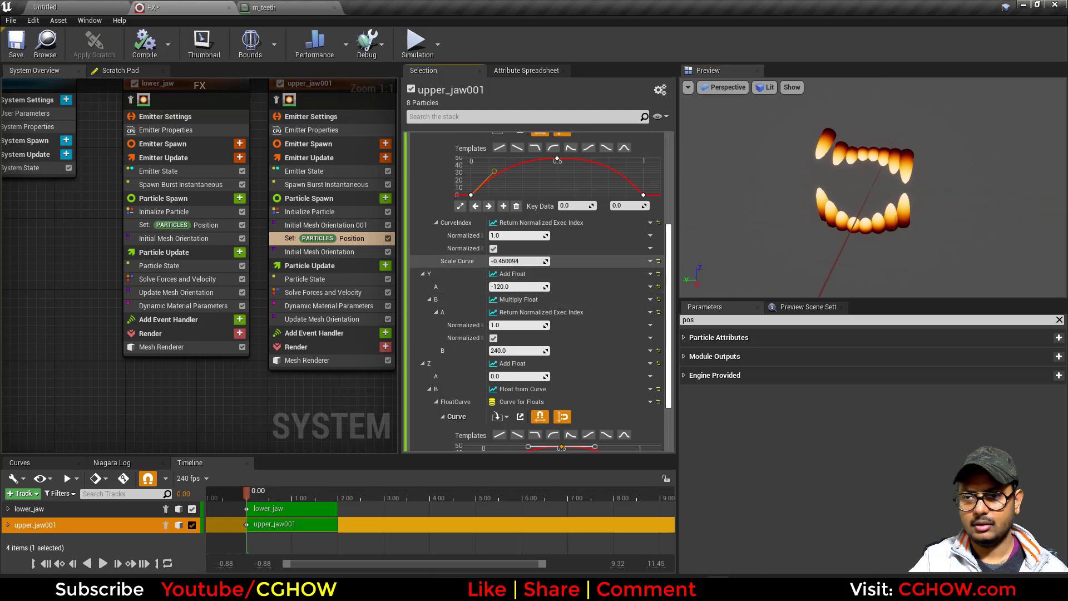
pyautogui.moveTo(517, 261); pyautogui.dragTo(520, 261)
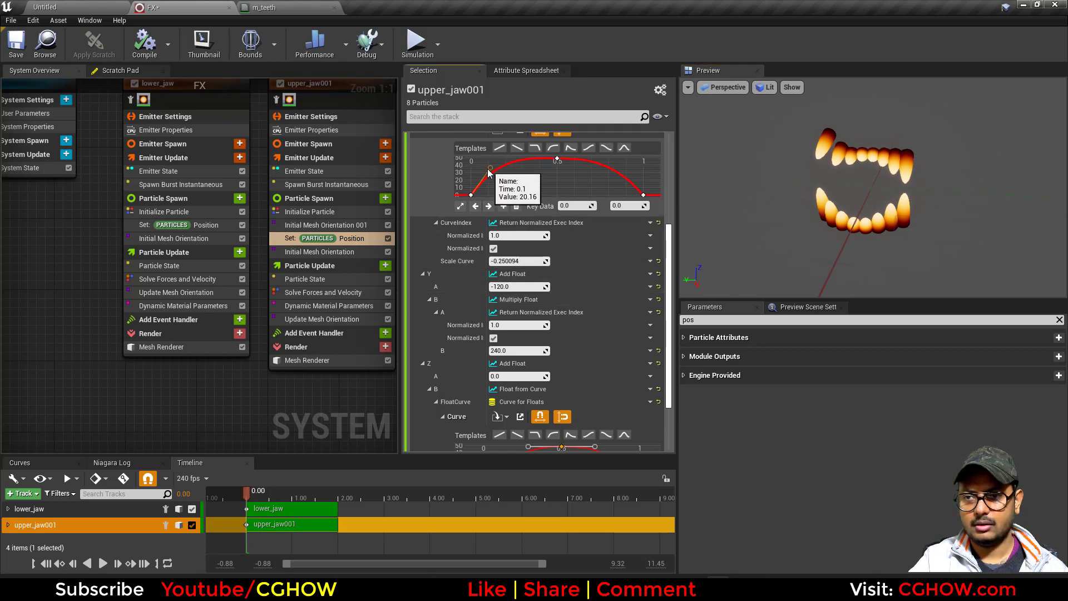
# Step: Try tilting the middle key's tangent on upper_jaw001's Z position curve and play the simulation
pyautogui.scroll(-3, 587, 369)
pyautogui.scroll(-2, 659, 402)
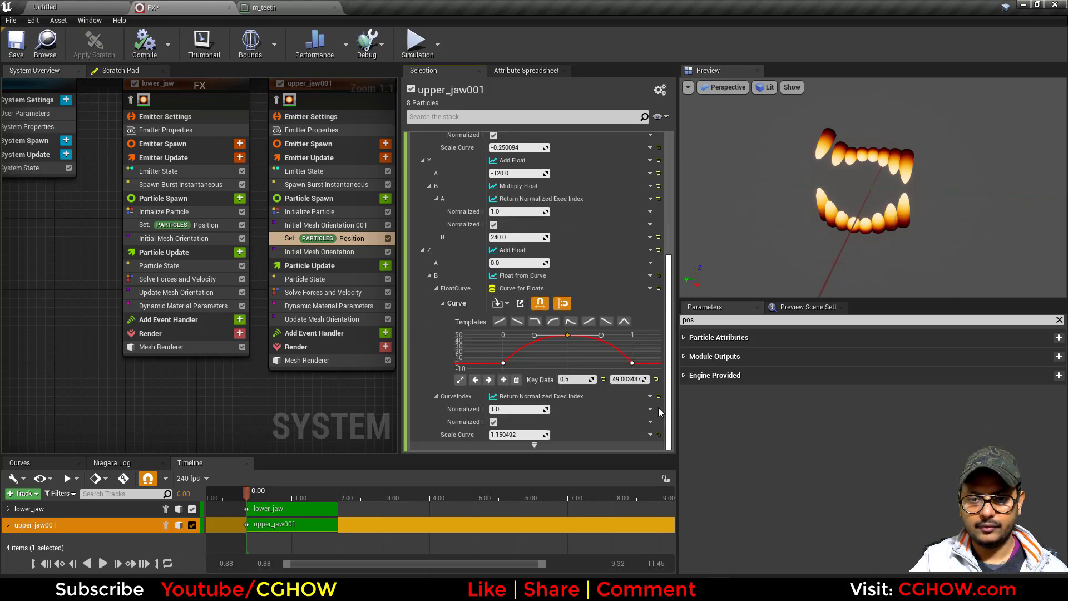
pyautogui.moveTo(534, 336); pyautogui.dragTo(528, 328)
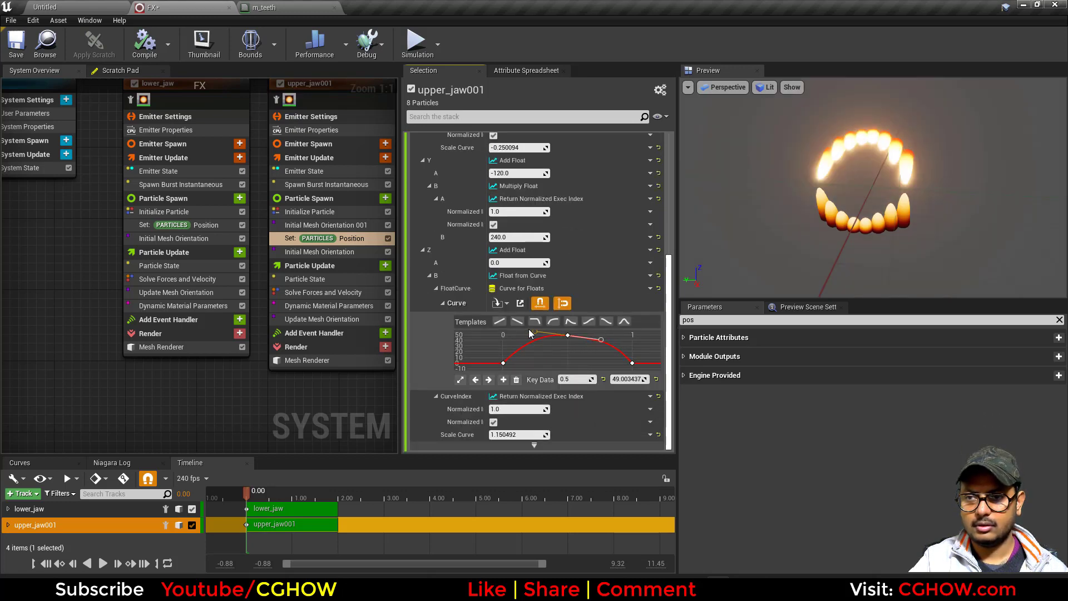
pyautogui.moveTo(773, 287); pyautogui.dragTo(918, 276)
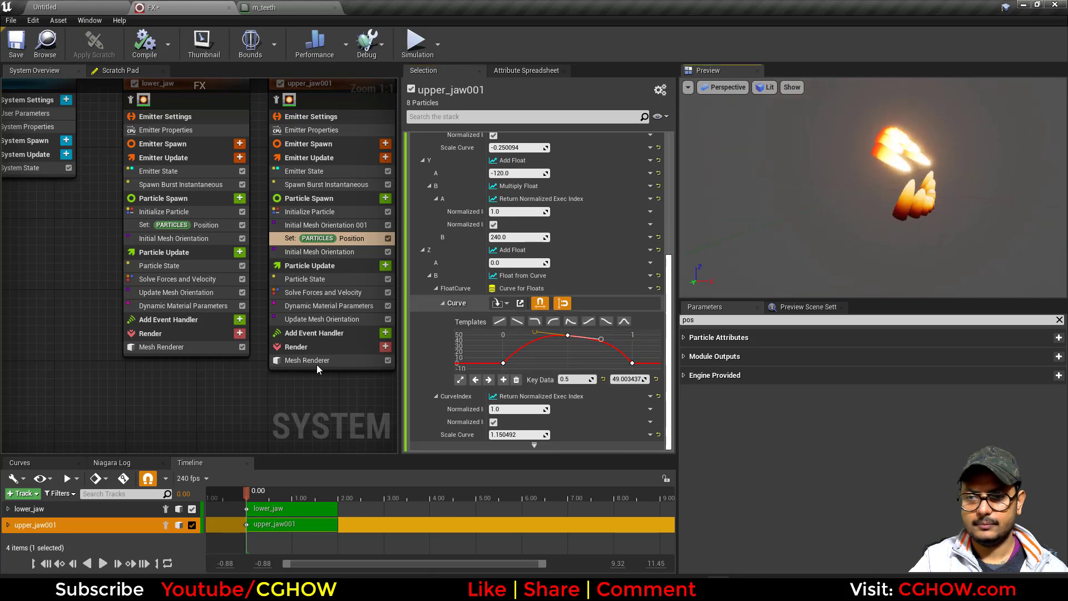
pyautogui.click(102, 564)
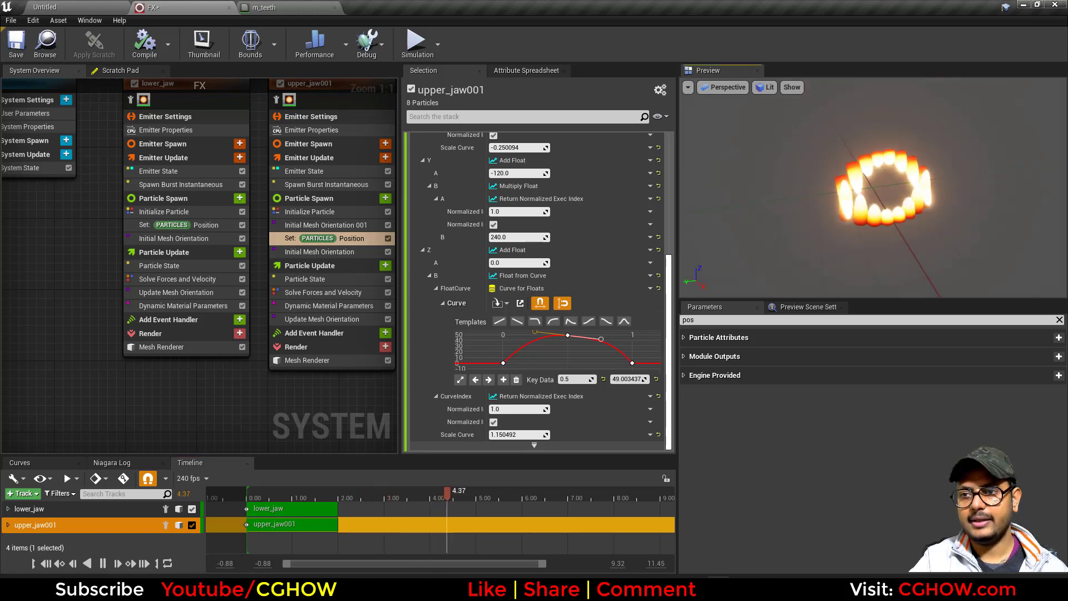
# Step: Compare the glow curve keys of upper_jaw001 and lower_jaw, and save the Niagara system
pyautogui.click(323, 306)
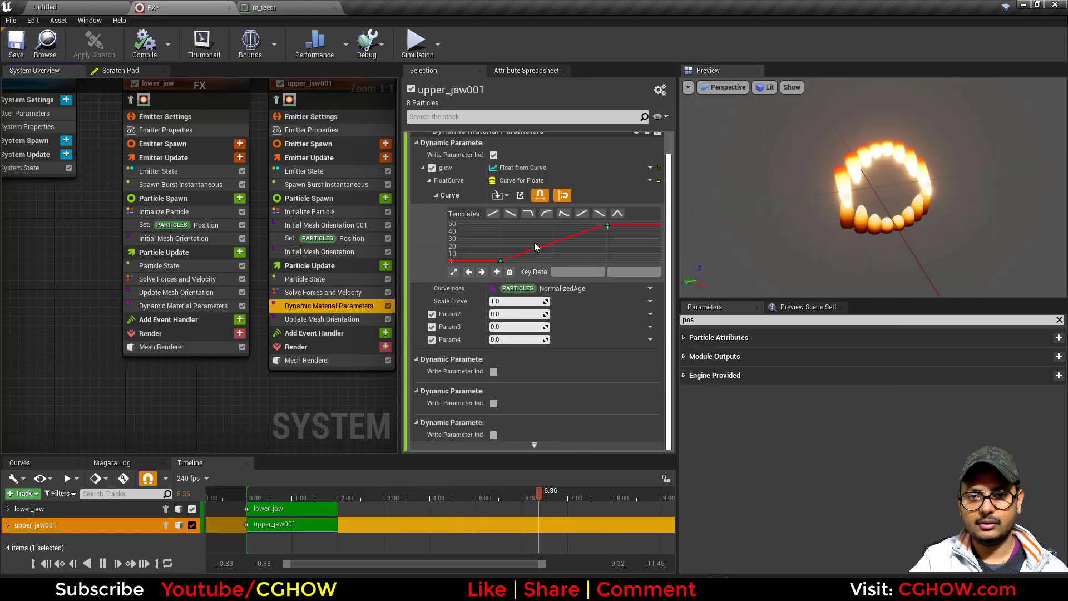
pyautogui.click(500, 261)
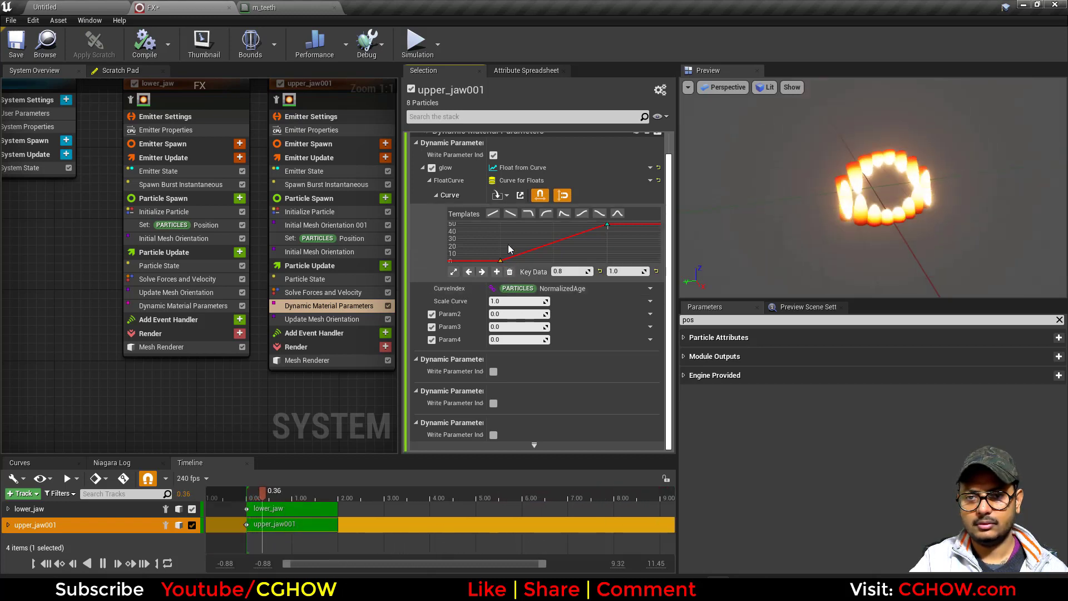
pyautogui.click(608, 224)
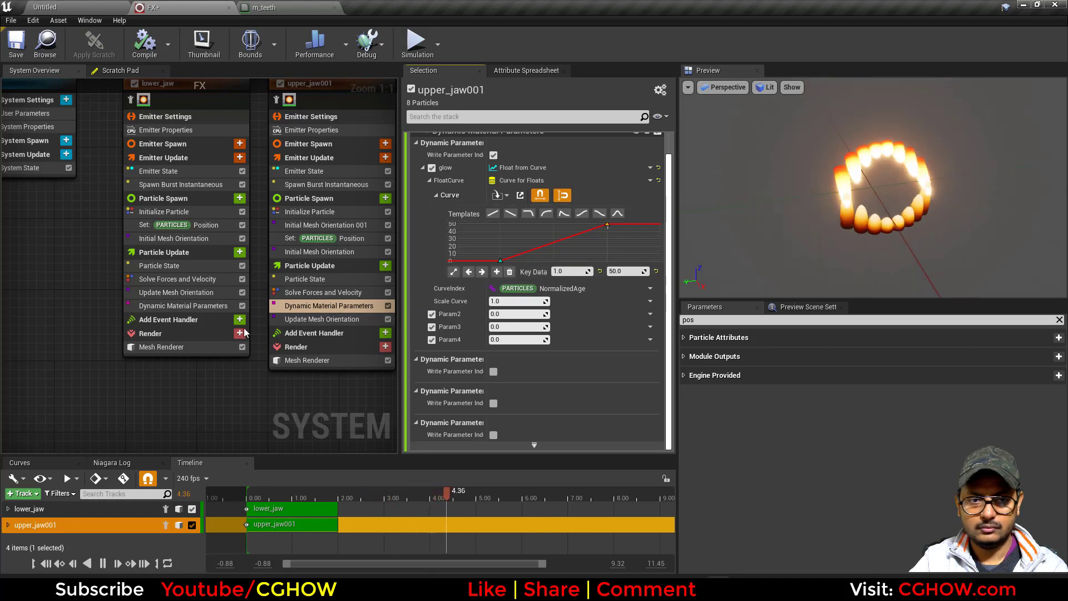
pyautogui.click(197, 306)
pyautogui.click(15, 49)
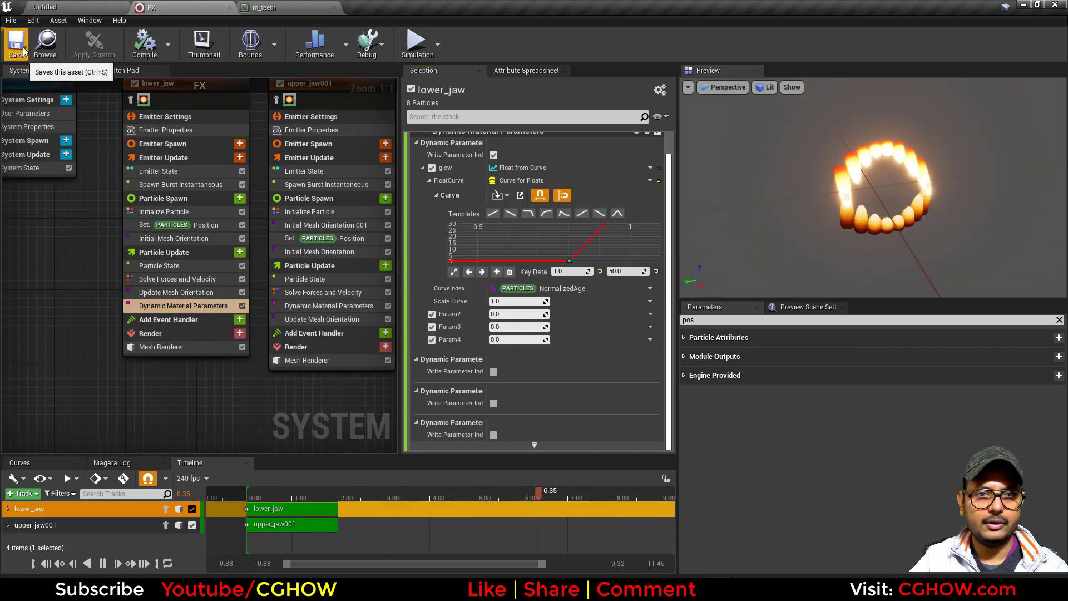
# Step: Isolate upper_jaw001 in the preview and try setting its glow curve's end key value to 1.0
pyautogui.moveTo(223, 384); pyautogui.dragTo(175, 414, button='right')
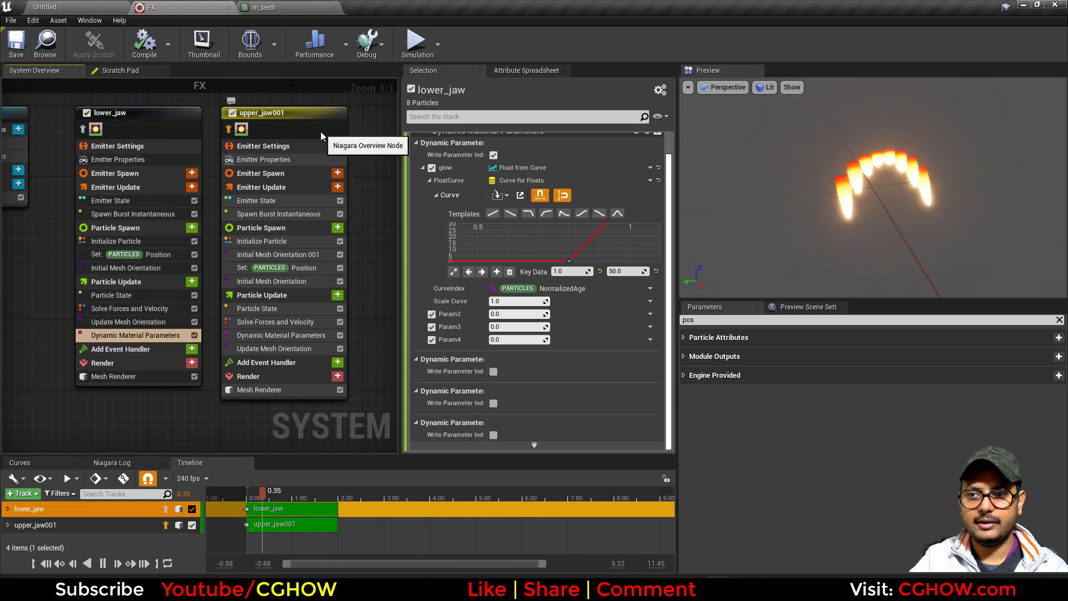
pyautogui.click(293, 335)
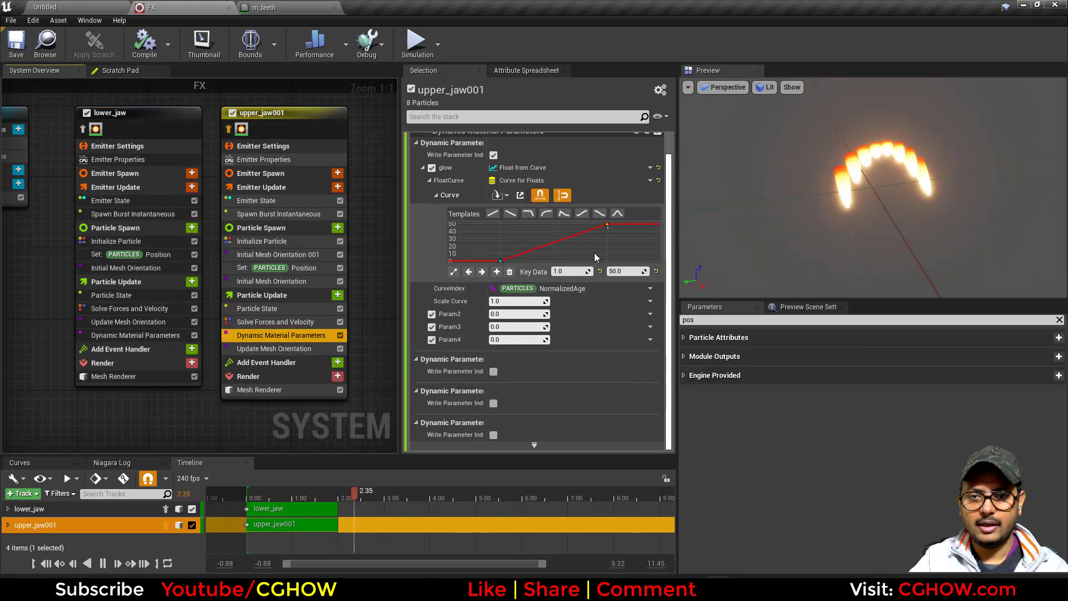
pyautogui.click(627, 272)
pyautogui.write('1')
pyautogui.press('Return')
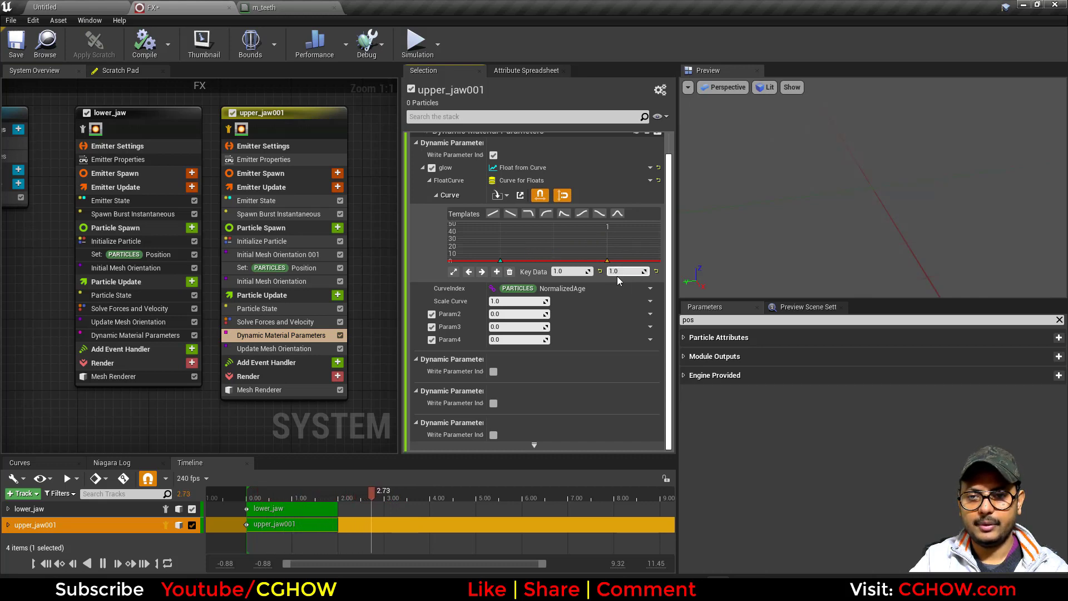
# Step: Try the first key of upper_jaw001's glow curve at time 0.9, and return it to 0.8
pyautogui.click(501, 260)
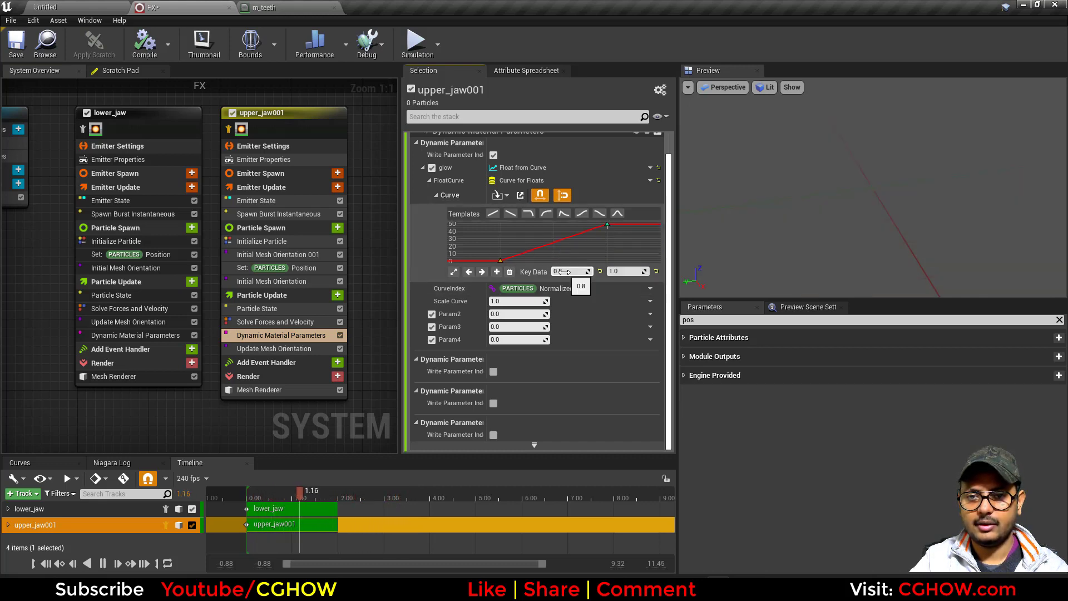
pyautogui.write('0.9')
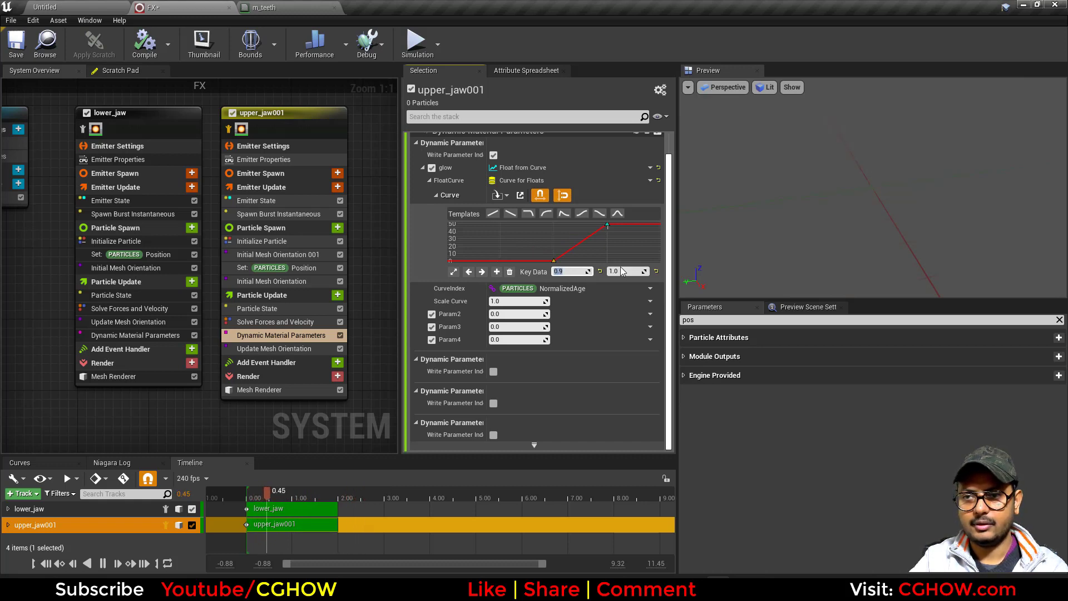
pyautogui.press('Return')
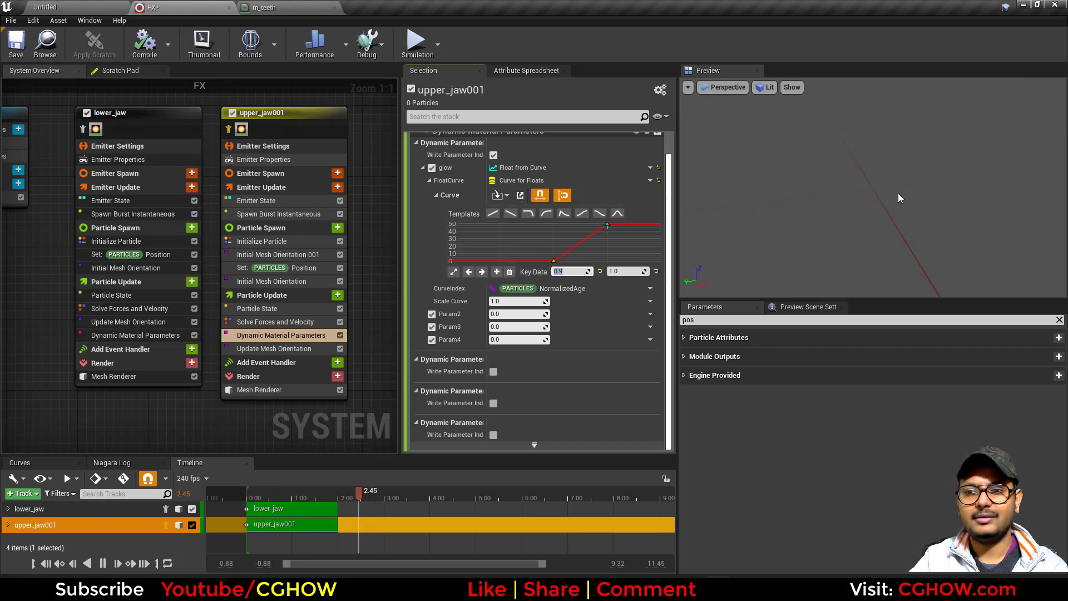
pyautogui.write('0.8')
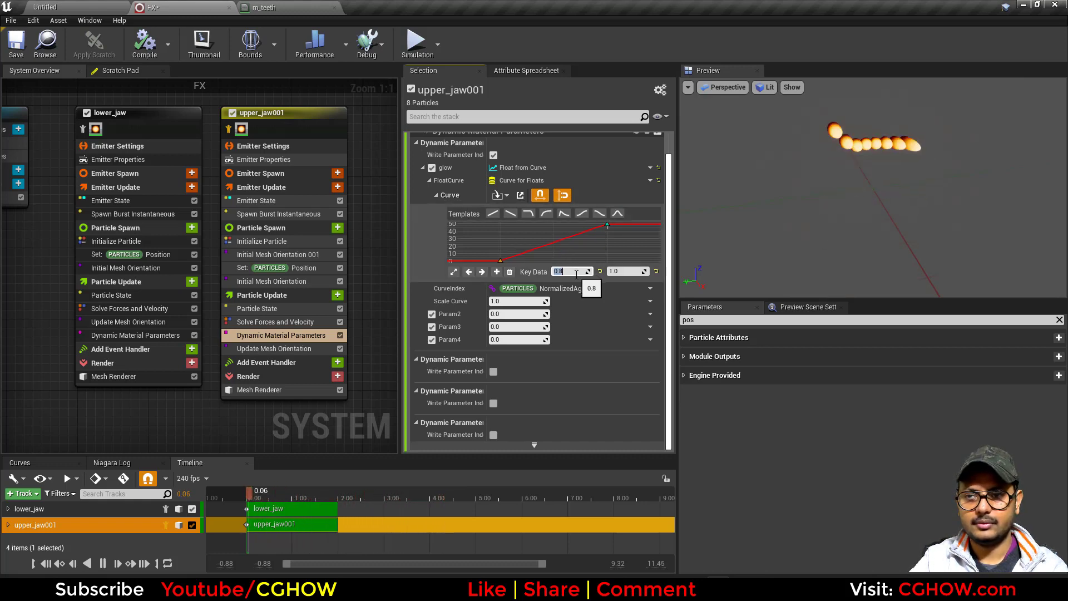
pyautogui.press('Return')
# Step: Level the middle key's tangent on upper_jaw001's Z position curve and turn off the emitter's isolation
pyautogui.click(301, 269)
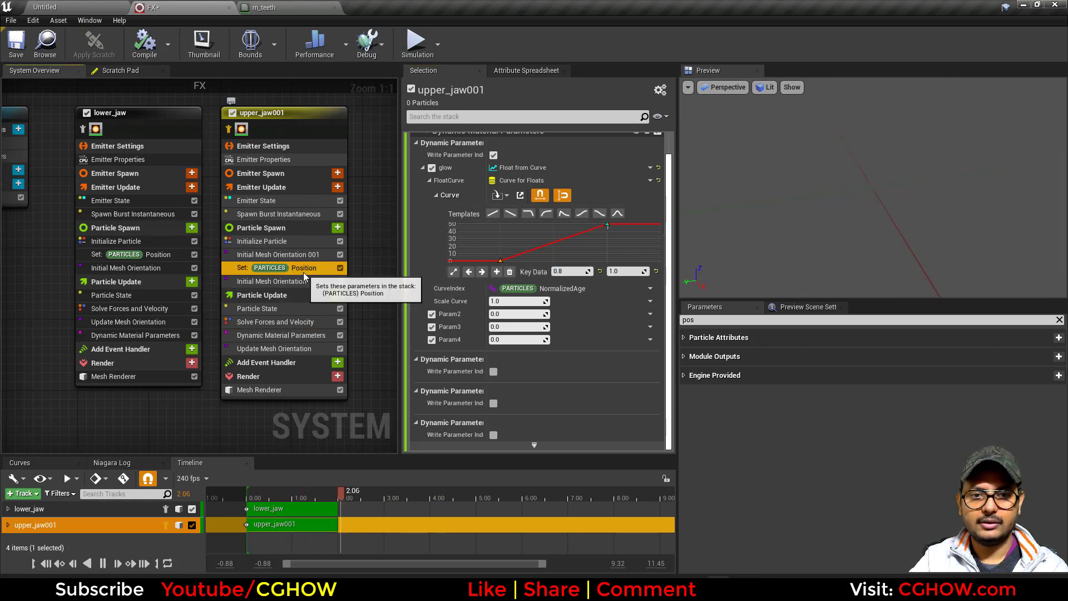
pyautogui.scroll(-6, 546, 338)
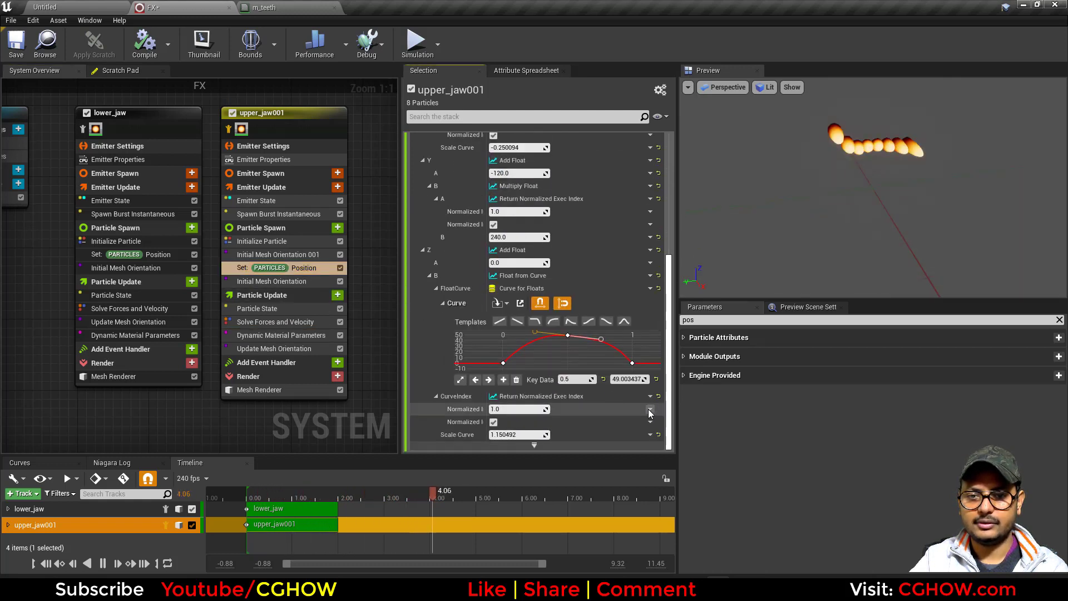
pyautogui.moveTo(535, 332); pyautogui.dragTo(534, 335)
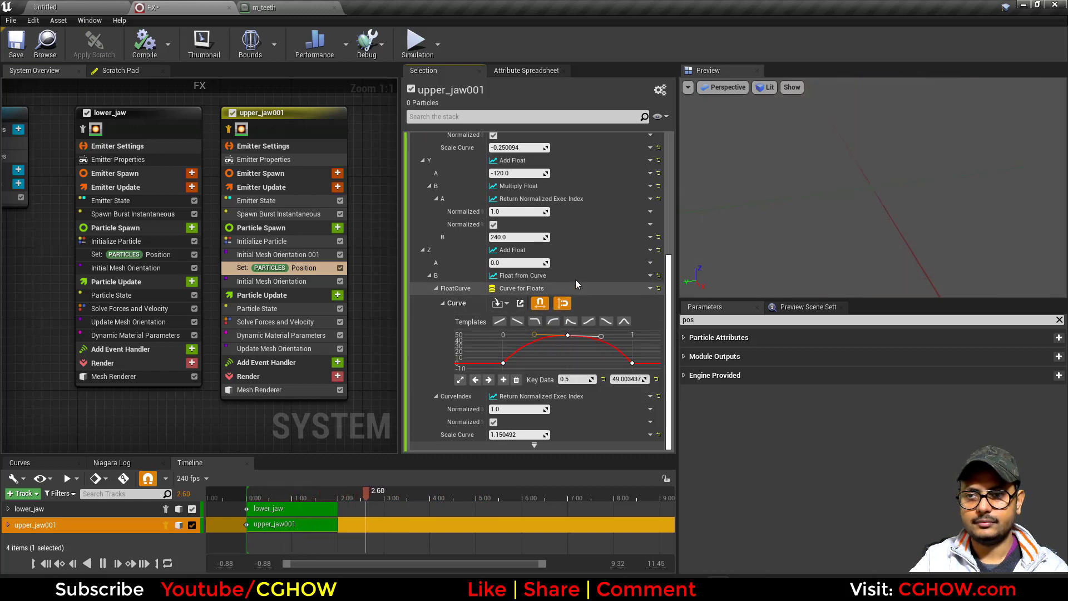
pyautogui.click(231, 133)
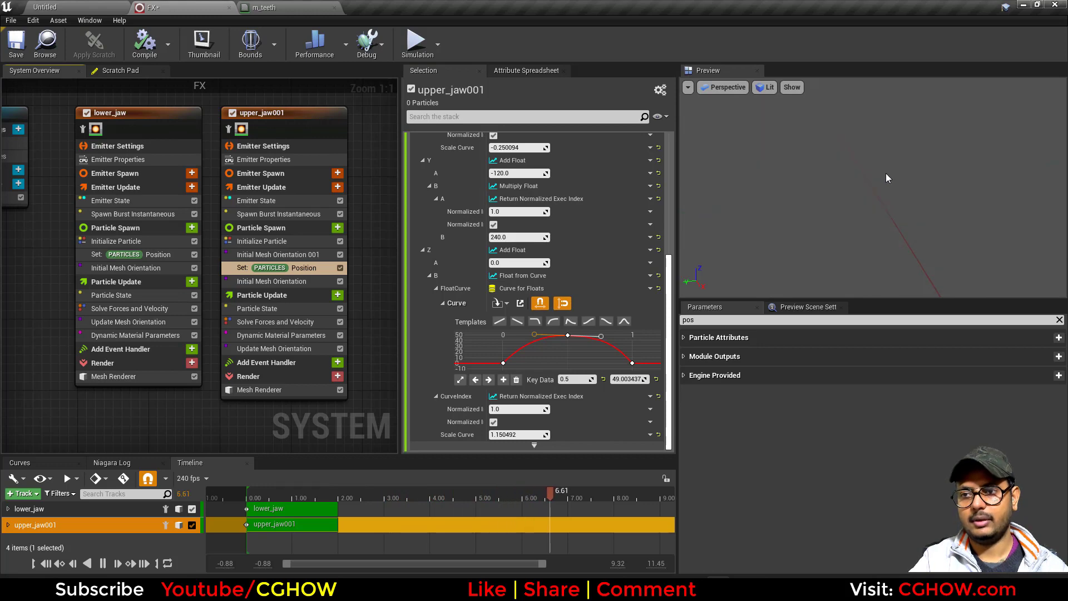
# Step: Delete upper_jaw001's Dynamic Material Parameters module and replace it with a fresh copy of lower_jaw's module
pyautogui.click(261, 335)
pyautogui.press('Delete')
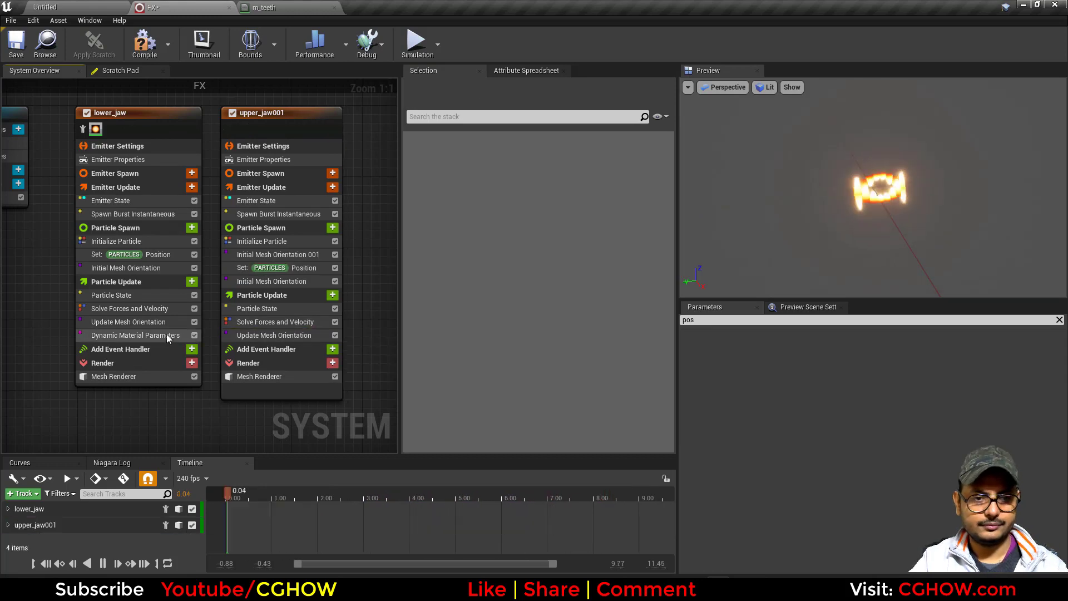
pyautogui.moveTo(158, 334); pyautogui.dragTo(267, 335)
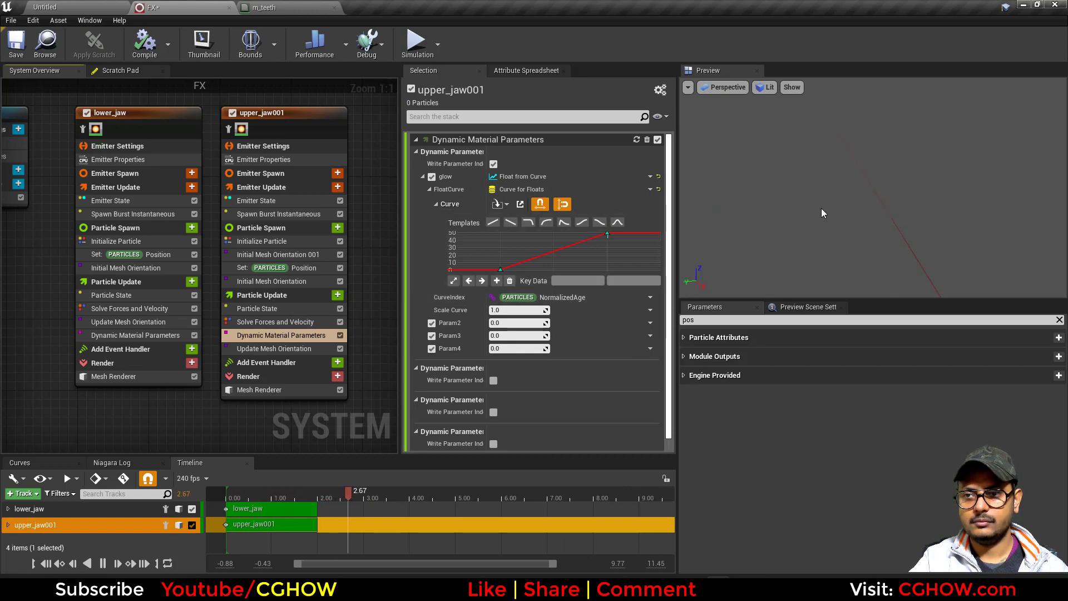
# Step: Give the first and last keys of upper_jaw001's X and Z position curves automatic cubic tangents
pyautogui.click(310, 268)
pyautogui.scroll(-2, 557, 284)
pyautogui.moveTo(492, 204); pyautogui.dragTo(649, 233)
pyautogui.click(558, 194)
pyautogui.scroll(-3, 577, 369)
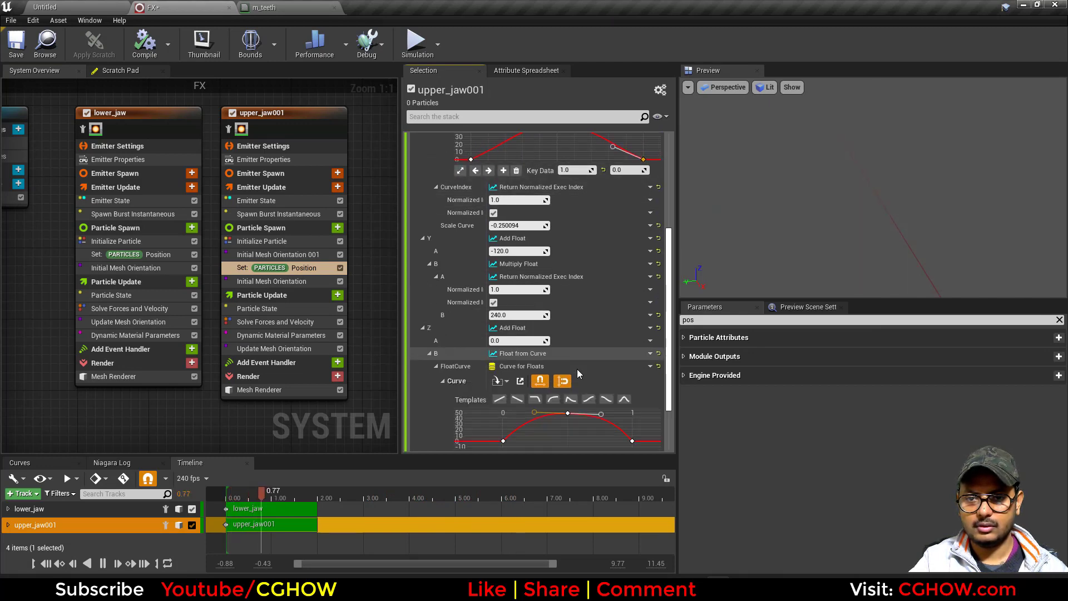
pyautogui.moveTo(519, 440); pyautogui.dragTo(468, 459)
pyautogui.press('1')
pyautogui.press('1')
pyautogui.moveTo(559, 423); pyautogui.dragTo(667, 467)
pyautogui.press('1')
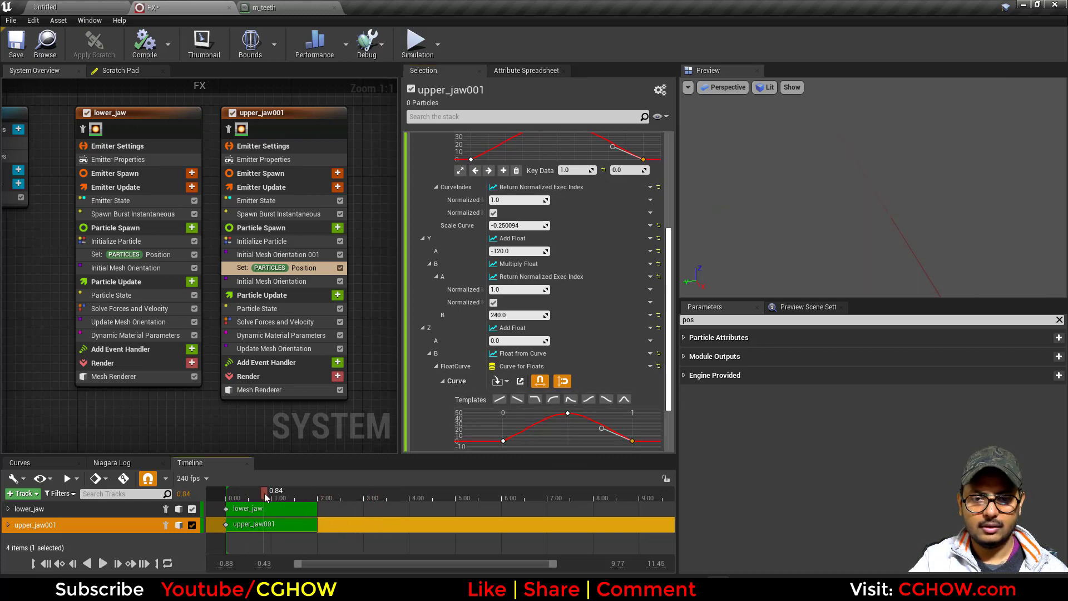
# Step: Rewind the preview to 0.00 and steepen the start and end tangents of upper_jaw001's Z and X position curves into rounded arcs
pyautogui.moveTo(266, 497); pyautogui.dragTo(264, 497)
pyautogui.click(533, 428)
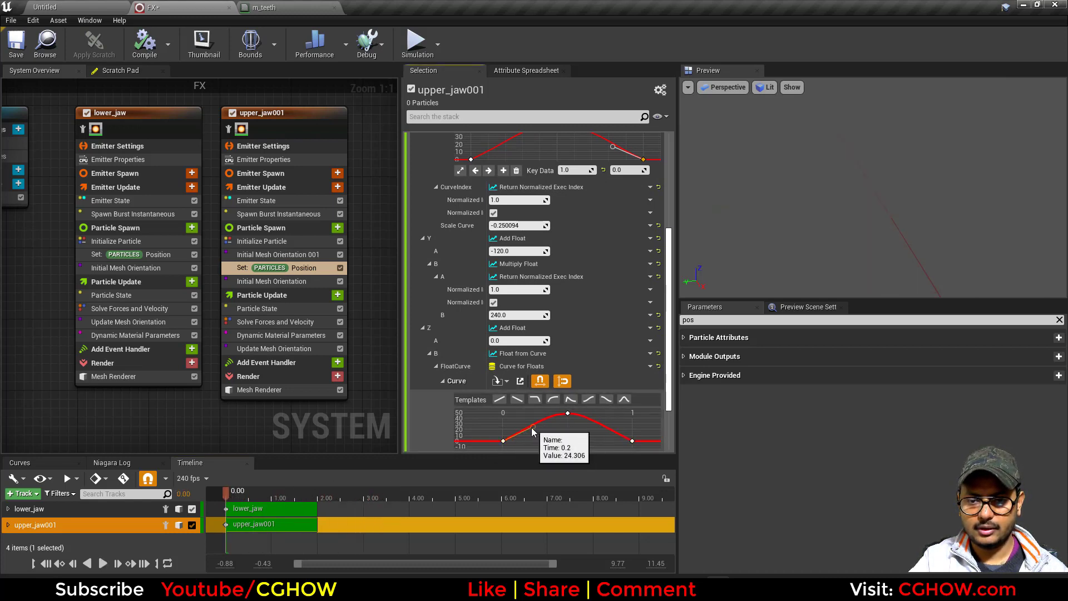
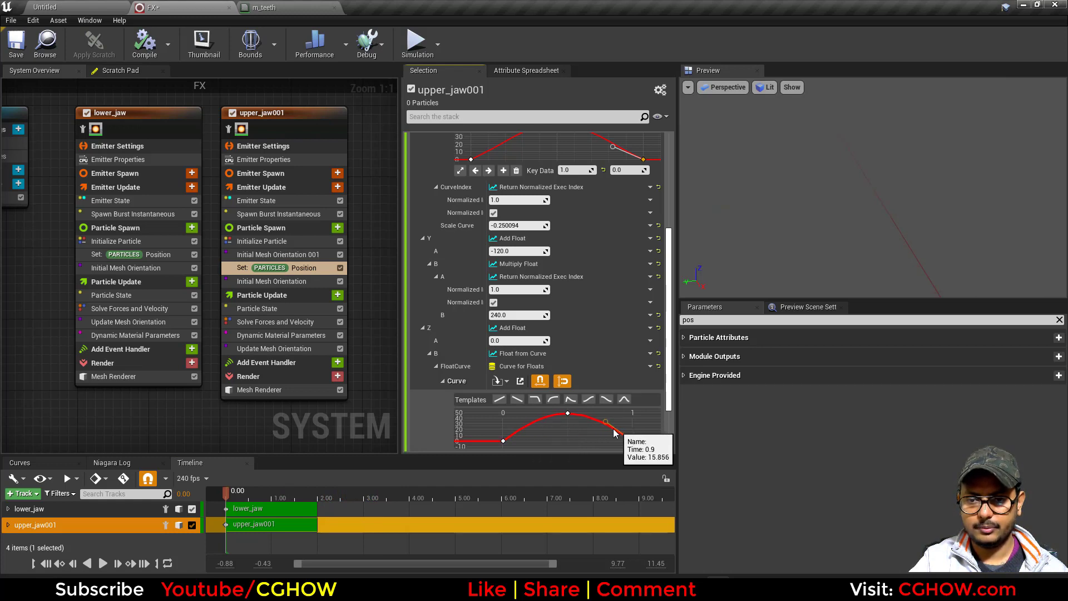
pyautogui.scroll(4, 673, 165)
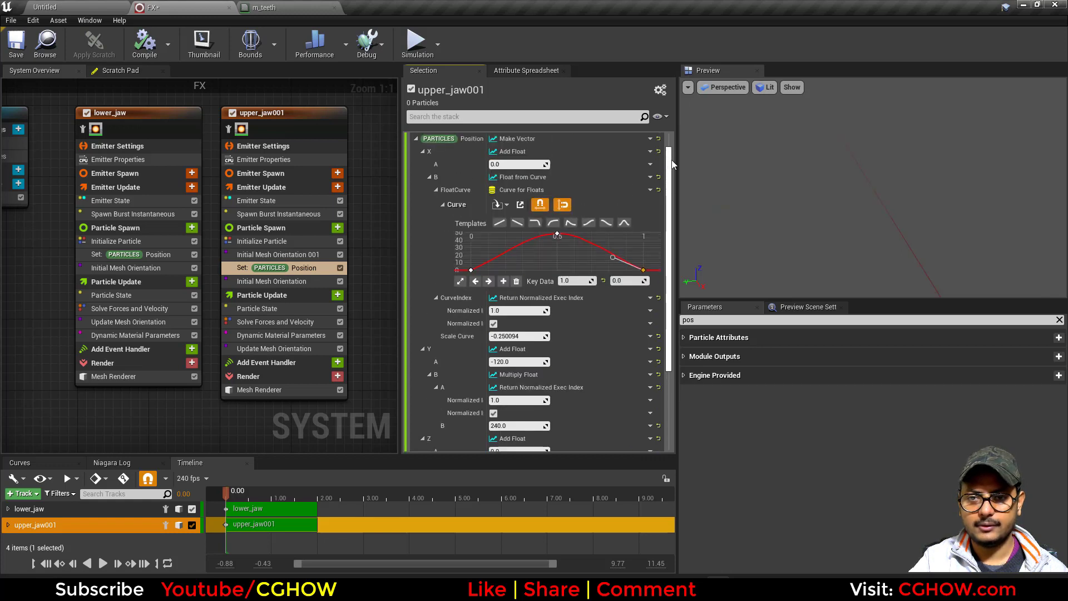
pyautogui.moveTo(502, 258); pyautogui.dragTo(497, 252)
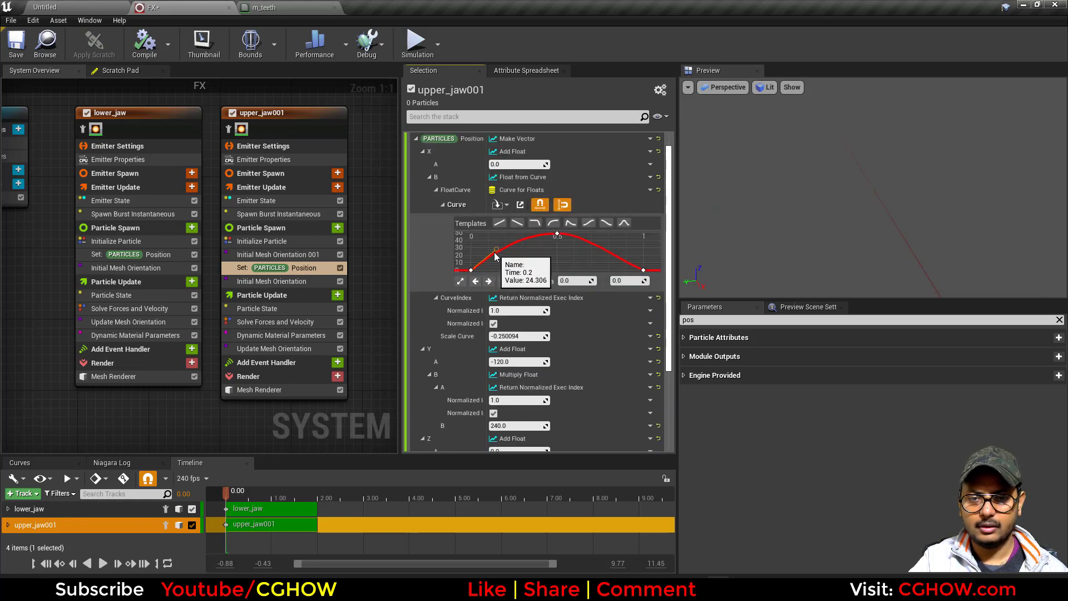
pyautogui.moveTo(614, 258); pyautogui.dragTo(615, 254)
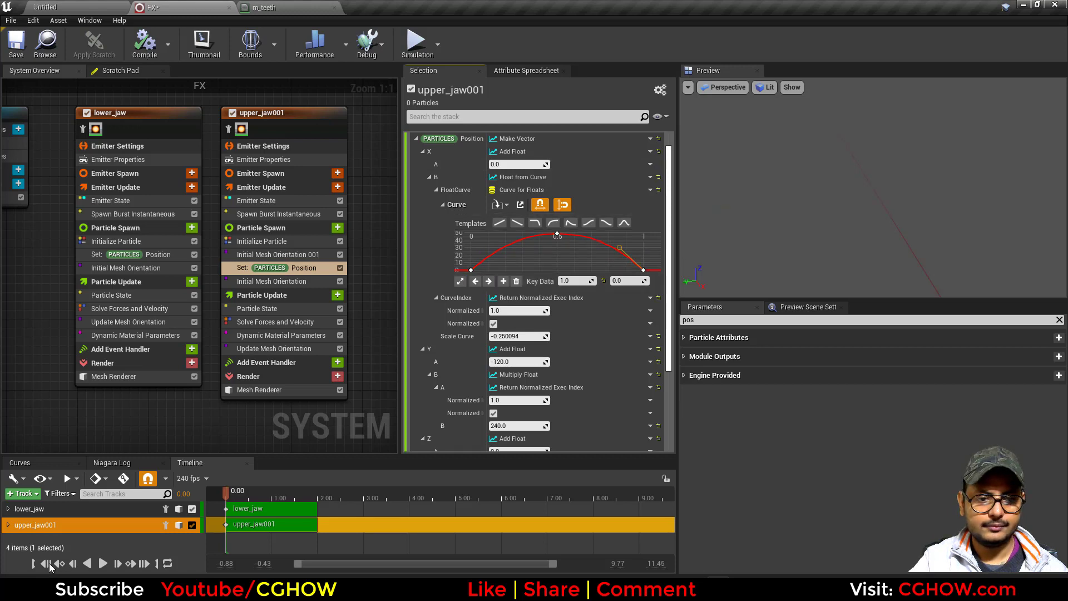
# Step: Play the bite preview, return it to 0.02, and examine the glow parameter wiring in the m_teeth material
pyautogui.click(102, 564)
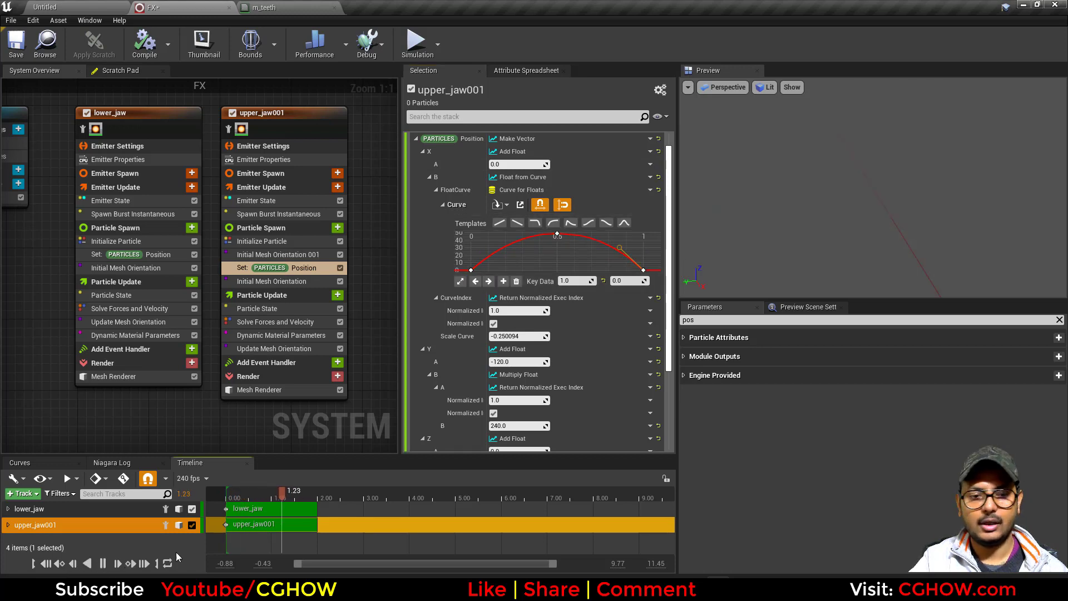
pyautogui.moveTo(226, 493)
pyautogui.mouseDown()
pyautogui.moveTo(248, 493)
pyautogui.moveTo(226, 490)
pyautogui.mouseUp()
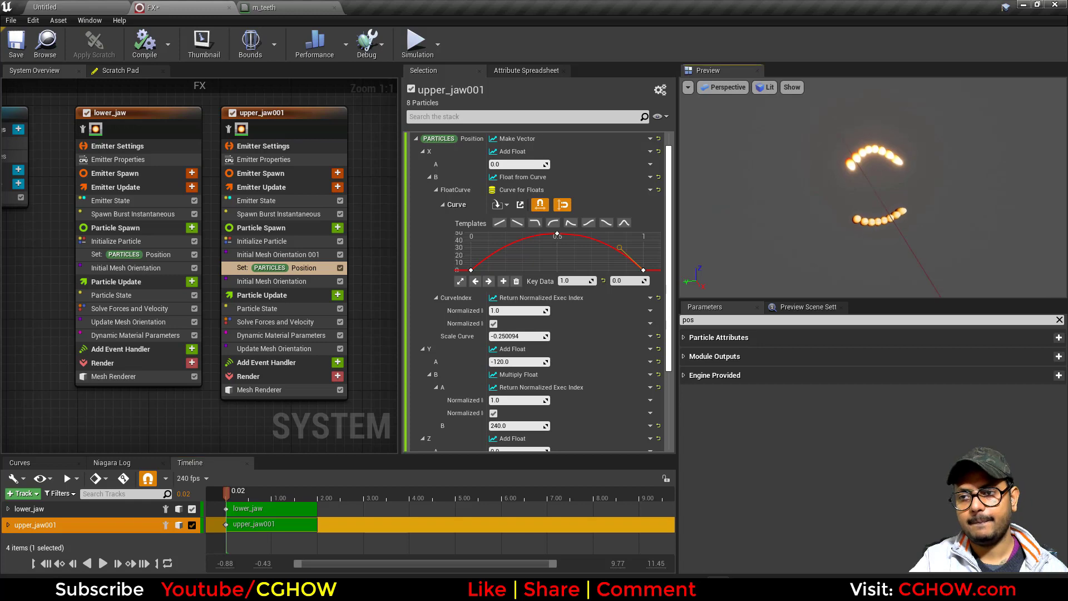
pyautogui.click(241, 4)
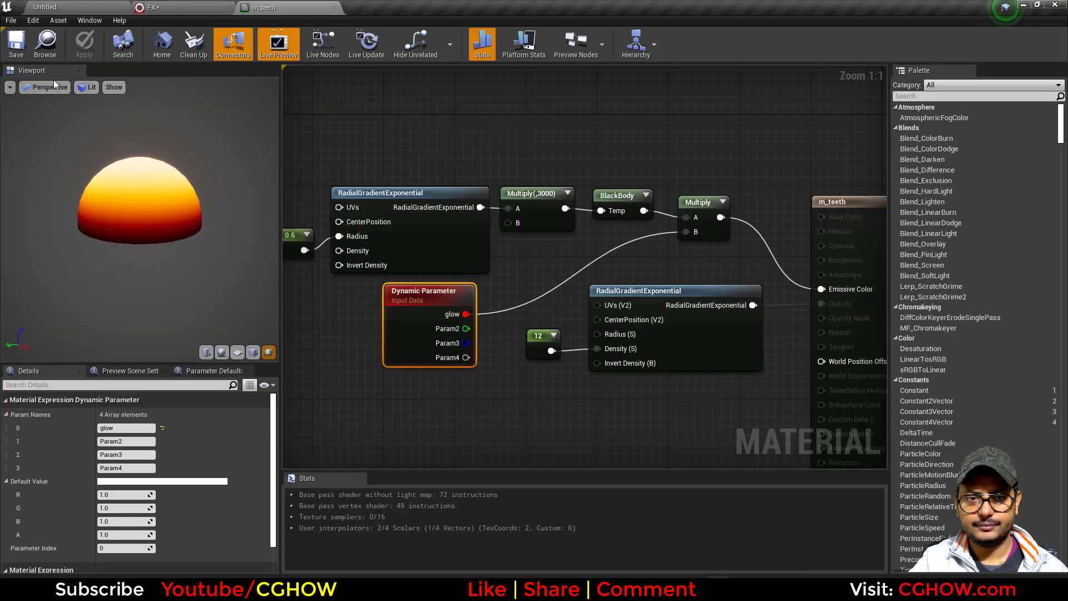
pyautogui.click(678, 354)
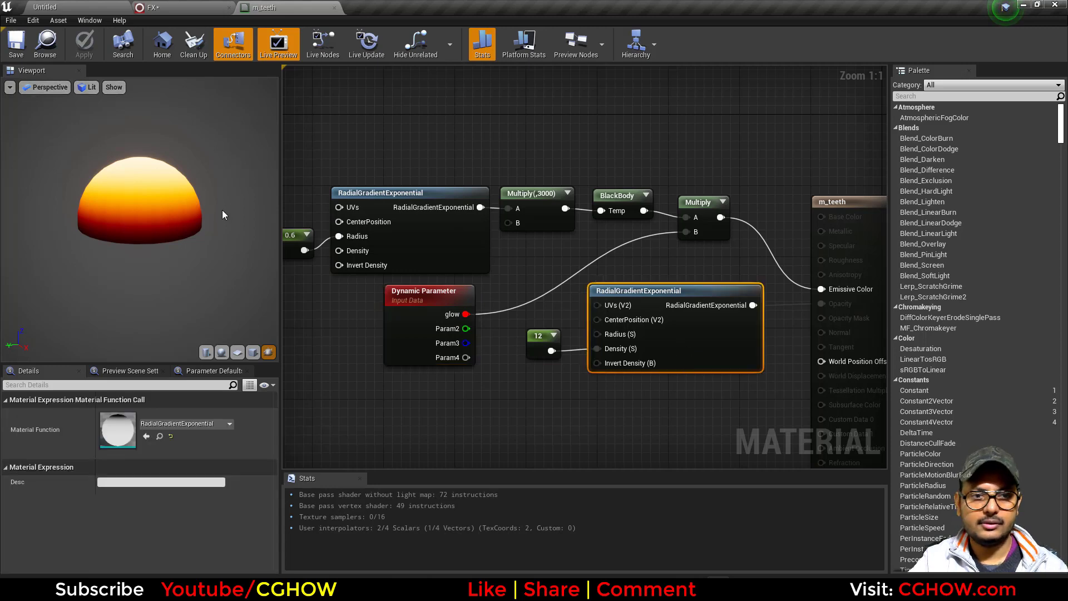
pyautogui.click(226, 6)
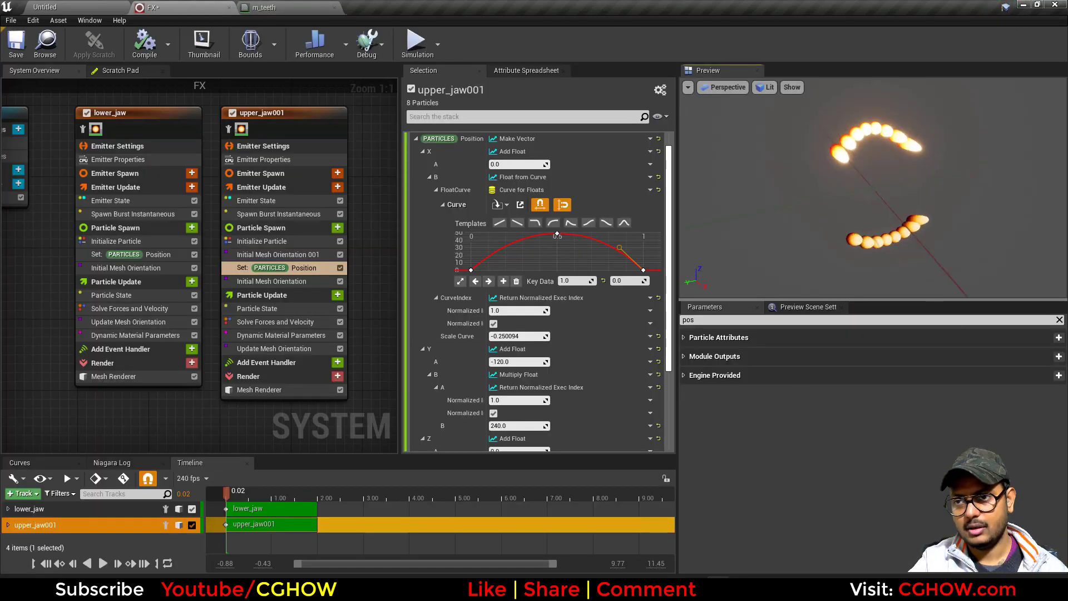
# Step: Try a value of 0.0 on the 0.8 key of upper_jaw001's glow curve in Dynamic Material Parameters and scrub the preview
pyautogui.click(281, 335)
pyautogui.click(500, 260)
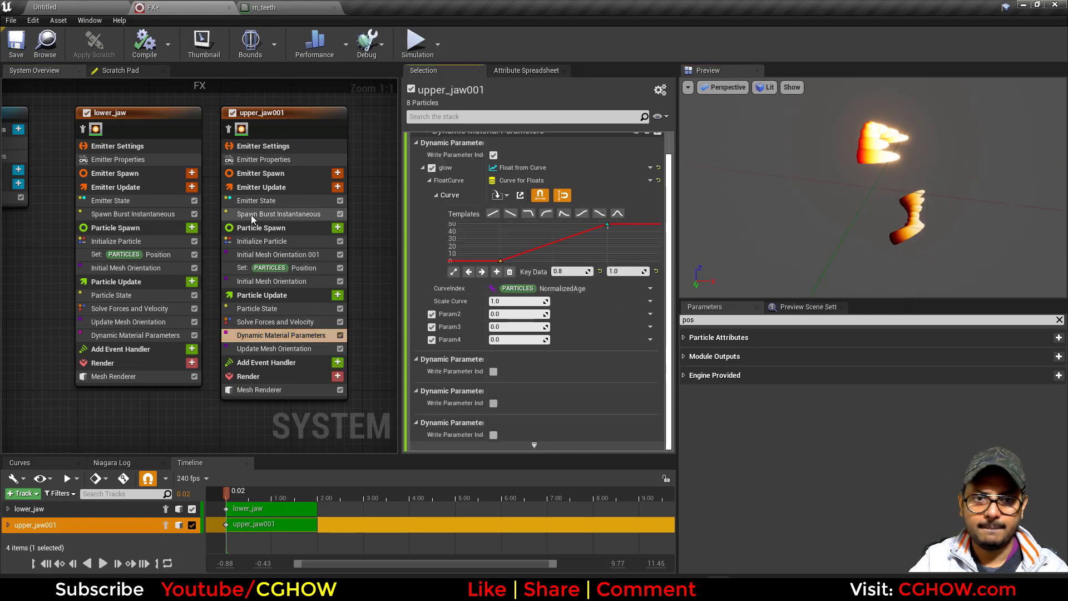
pyautogui.click(264, 241)
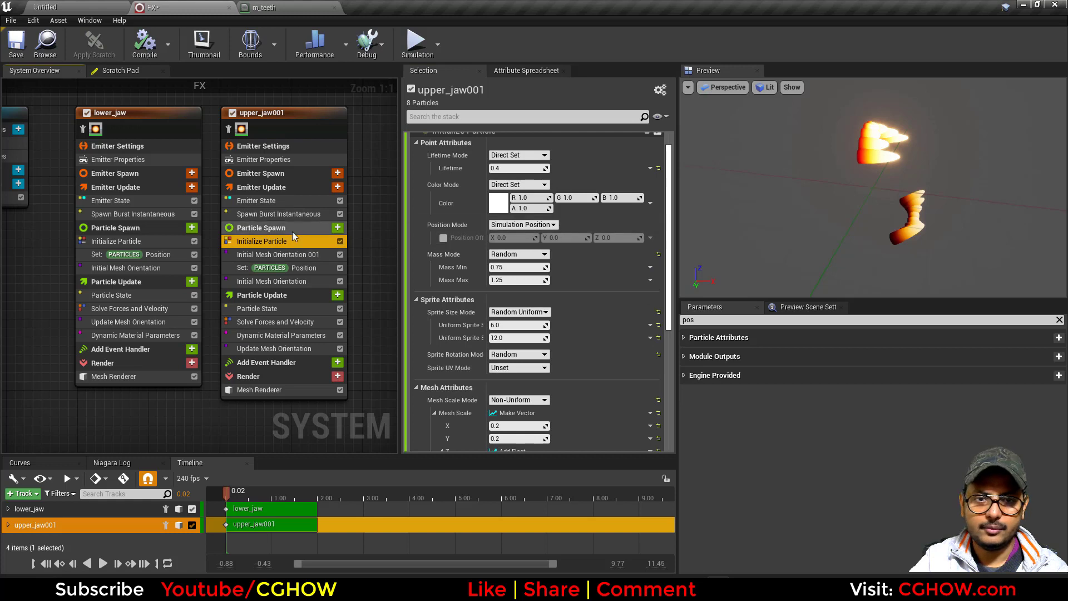
pyautogui.click(266, 201)
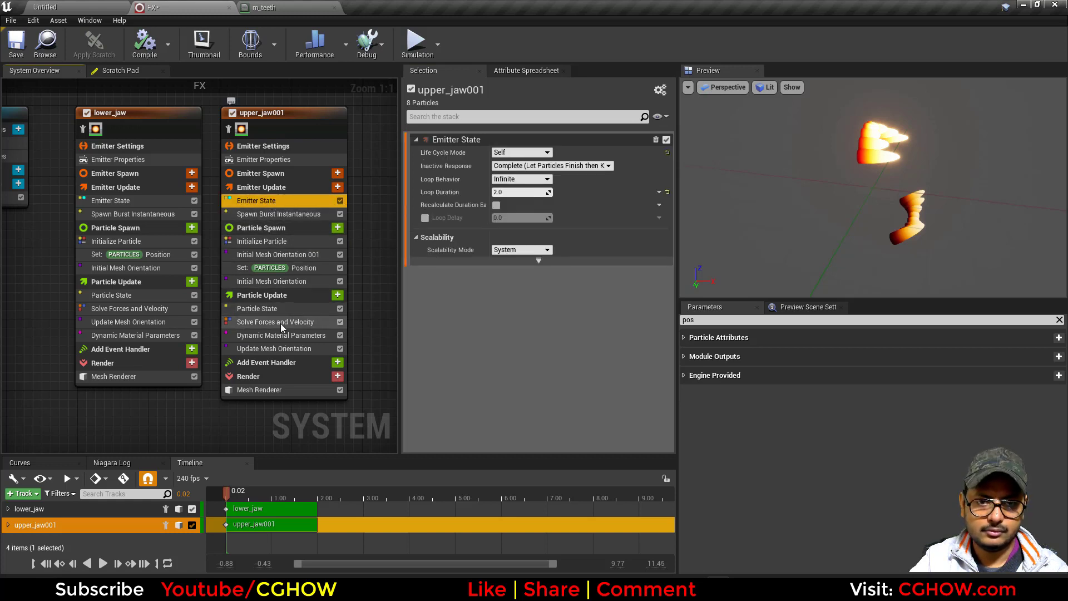
pyautogui.click(268, 336)
pyautogui.click(617, 281)
pyautogui.press('Return')
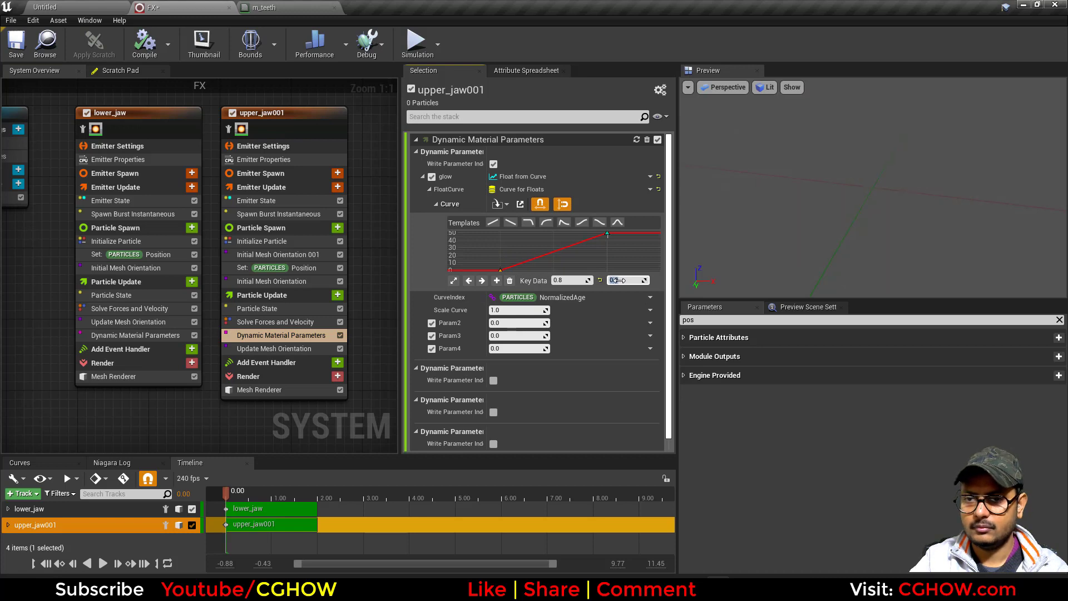
pyautogui.moveTo(254, 497)
pyautogui.mouseDown()
pyautogui.moveTo(215, 494)
pyautogui.moveTo(250, 496)
pyautogui.mouseUp()
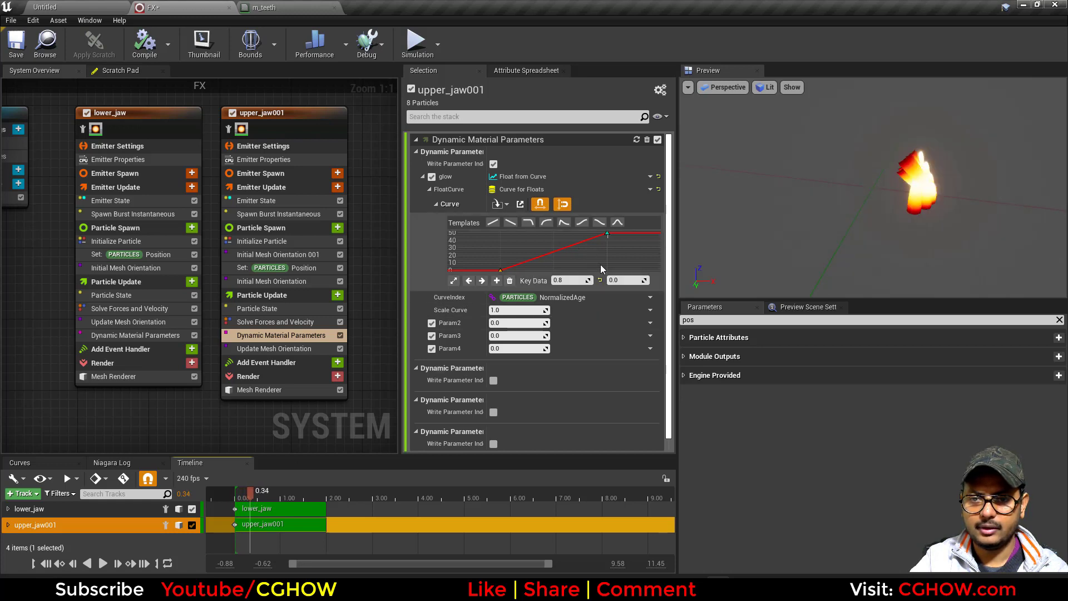
# Step: Set the 0.8 key of upper_jaw001's glow curve to 0.5 and play the preview to check both jaws' brightness
pyautogui.click(617, 280)
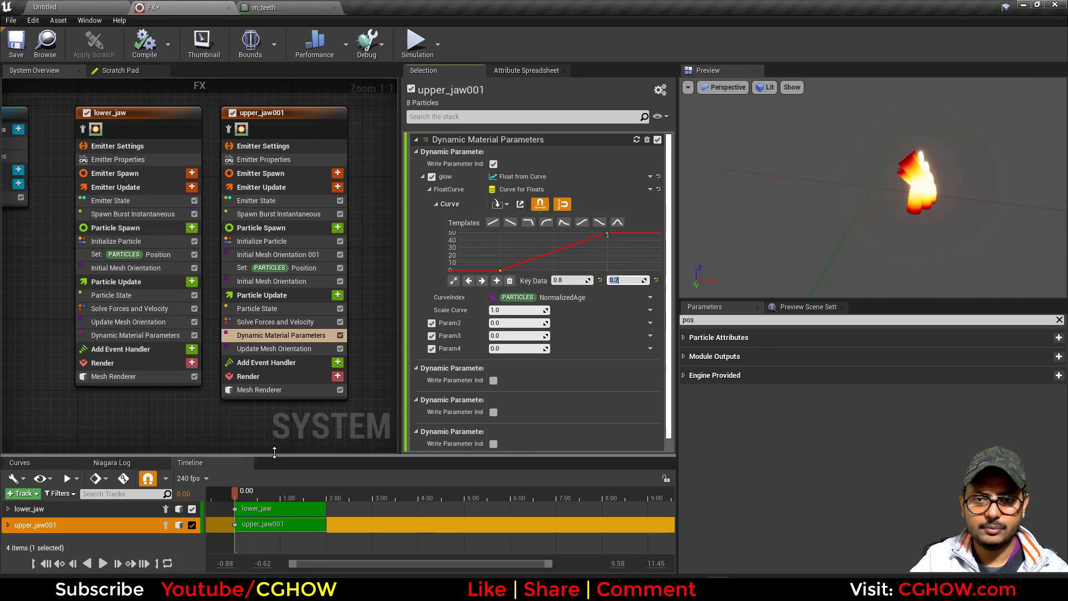
pyautogui.moveTo(236, 496)
pyautogui.mouseDown()
pyautogui.moveTo(255, 497)
pyautogui.moveTo(246, 496)
pyautogui.mouseUp()
pyautogui.click(618, 280)
pyautogui.write('0.5')
pyautogui.press('Return')
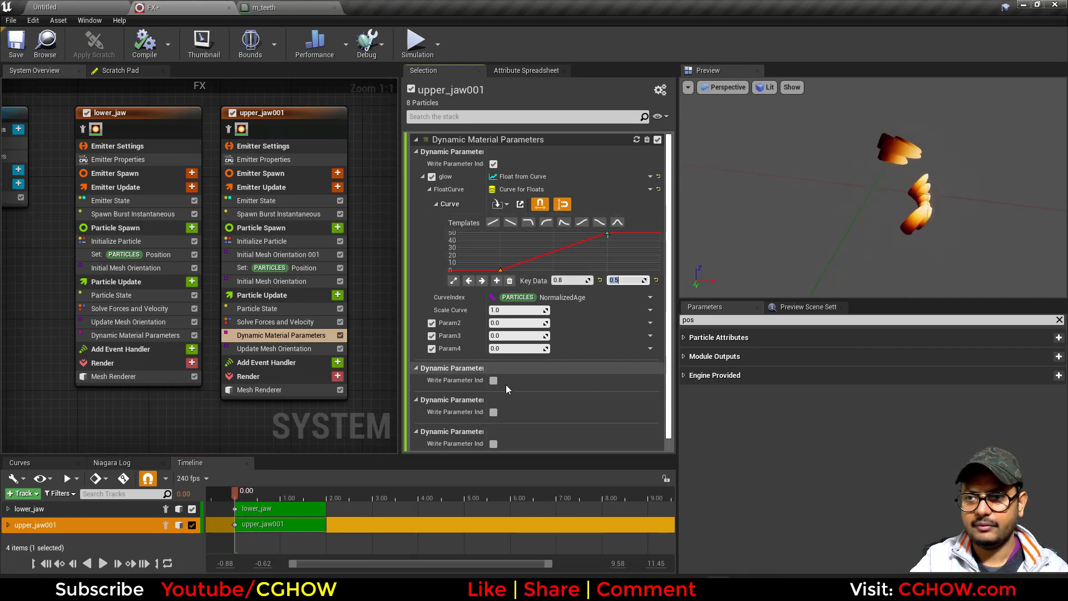
pyautogui.click(281, 494)
pyautogui.moveTo(235, 493)
pyautogui.mouseDown()
pyautogui.moveTo(257, 493)
pyautogui.moveTo(243, 493)
pyautogui.mouseUp()
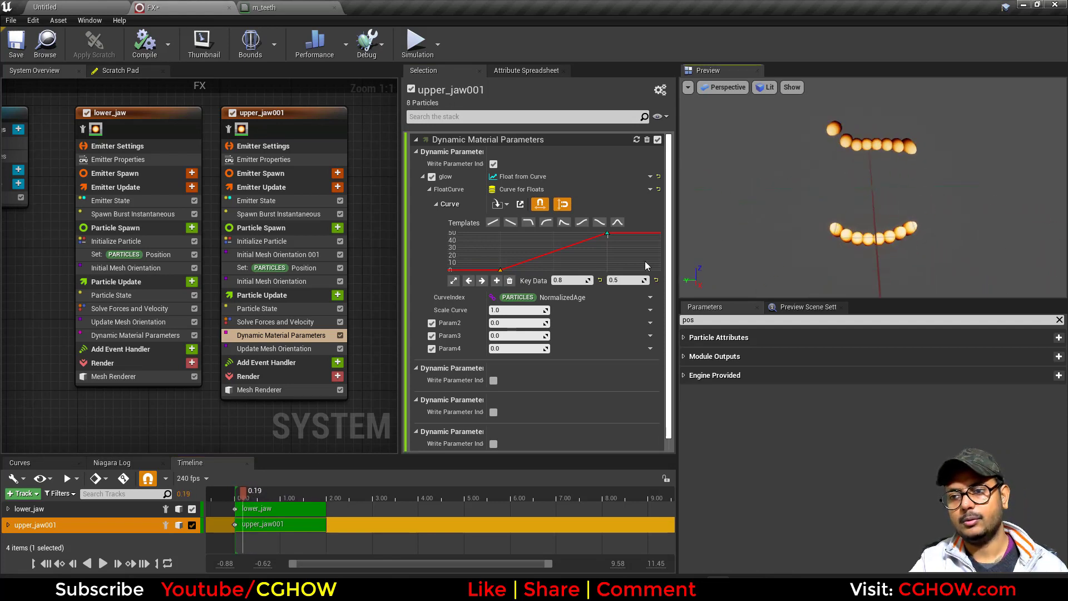
pyautogui.click(103, 563)
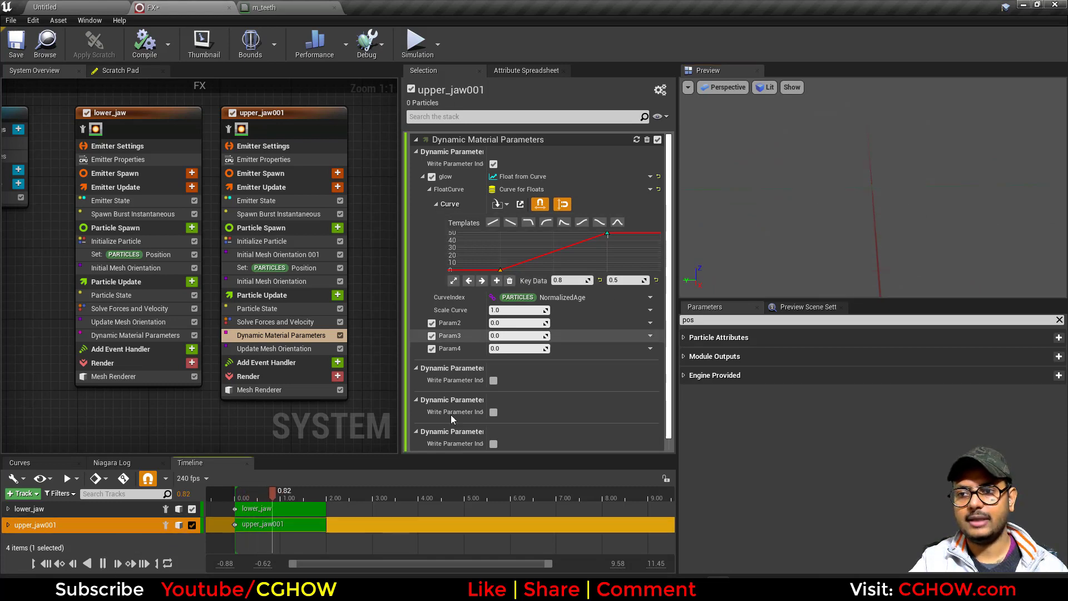
pyautogui.moveTo(252, 494)
pyautogui.mouseDown()
pyautogui.moveTo(267, 498)
pyautogui.moveTo(245, 504)
pyautogui.mouseUp()
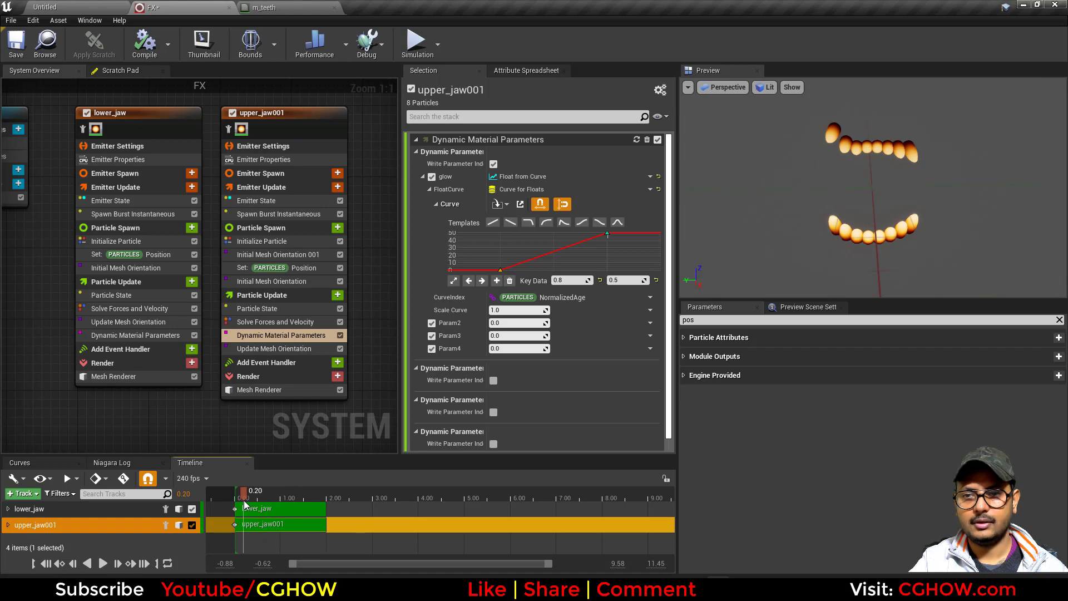
# Step: Reset upper_jaw001's X position to 0.0 and set the middle key of its Z position curve to 50.0
pyautogui.click(292, 269)
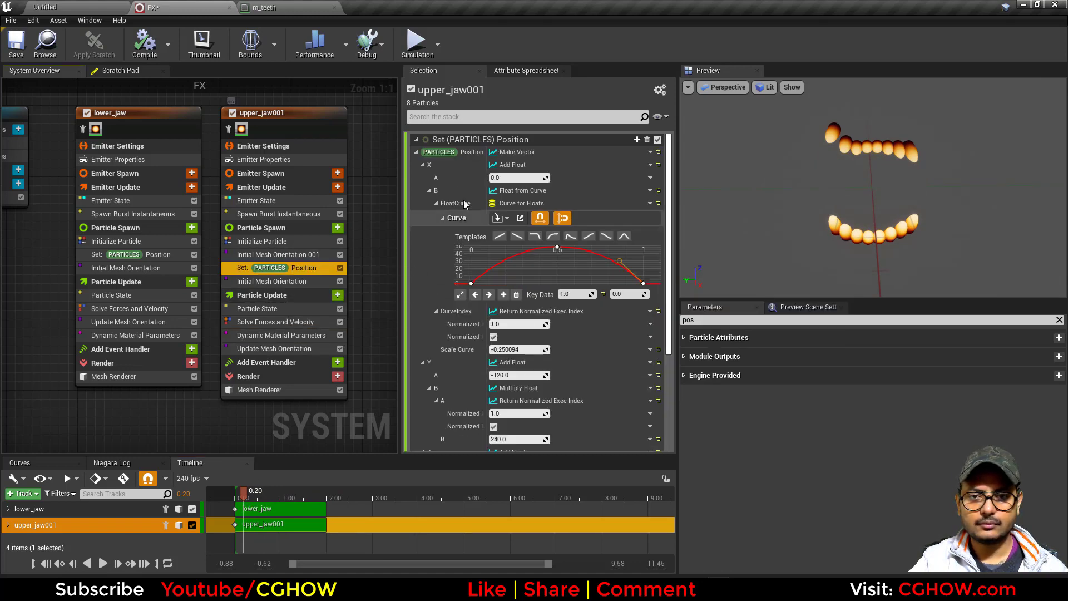
pyautogui.click(659, 166)
pyautogui.moveTo(859, 189); pyautogui.dragTo(905, 192)
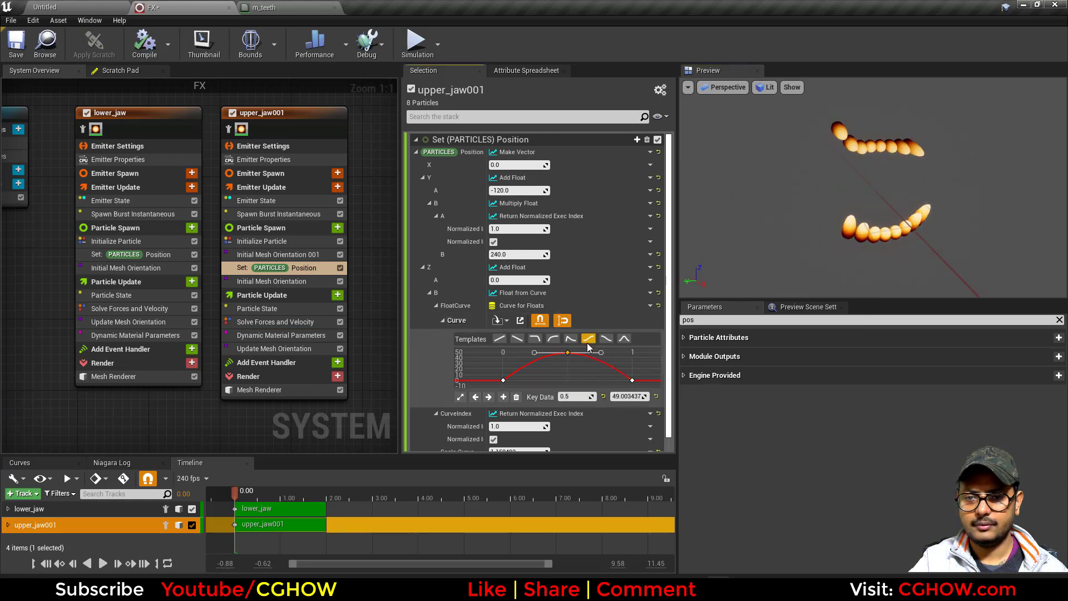
pyautogui.moveTo(533, 355); pyautogui.dragTo(532, 354)
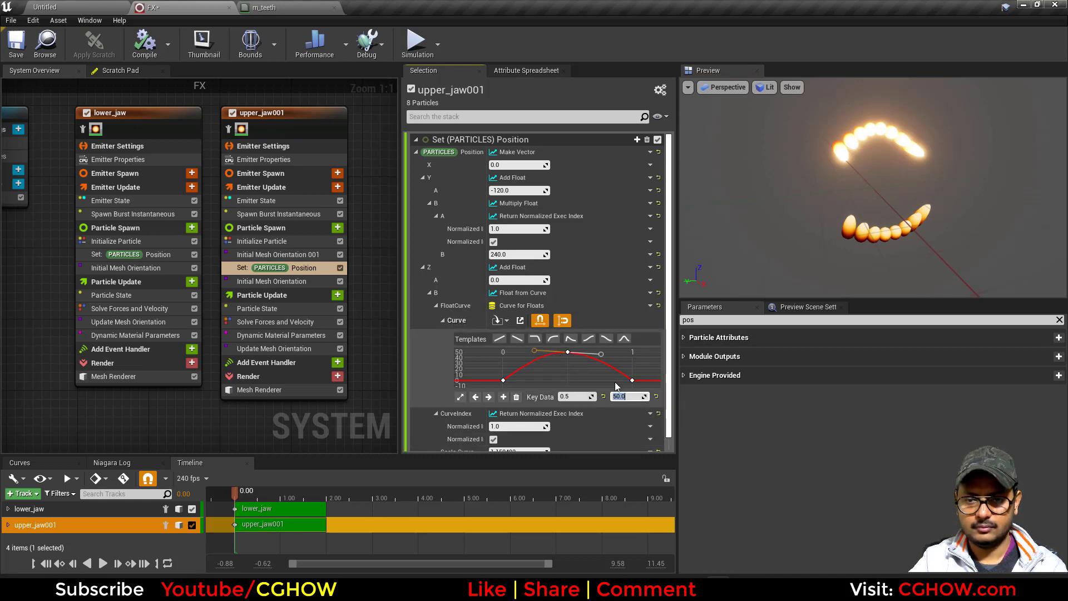
pyautogui.scroll(-1, 668, 352)
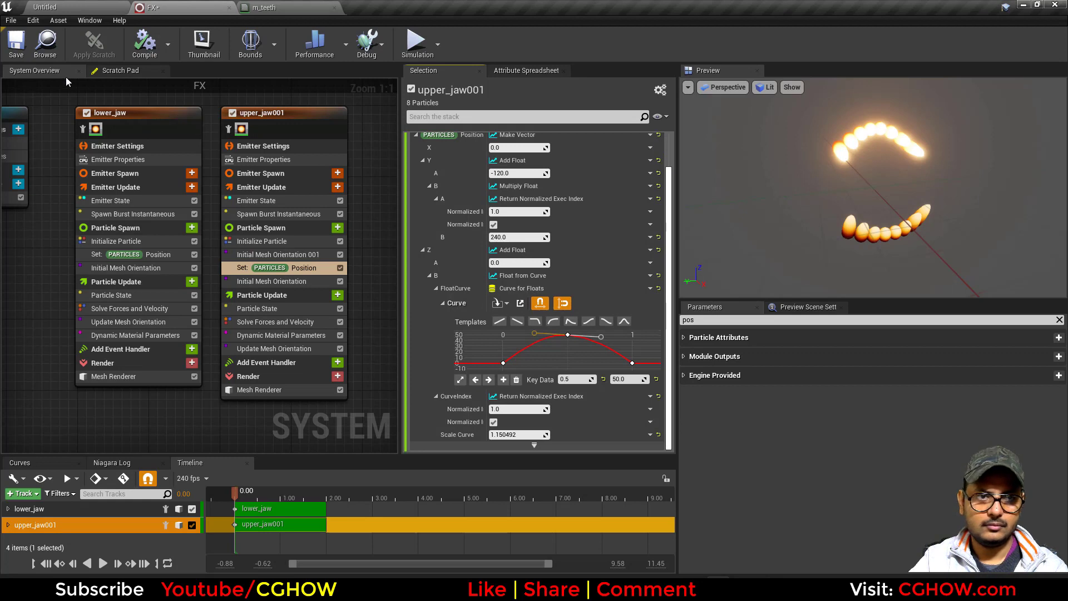
# Step: Save the FX system and show lower_jaw's Emitter Properties
pyautogui.click(16, 45)
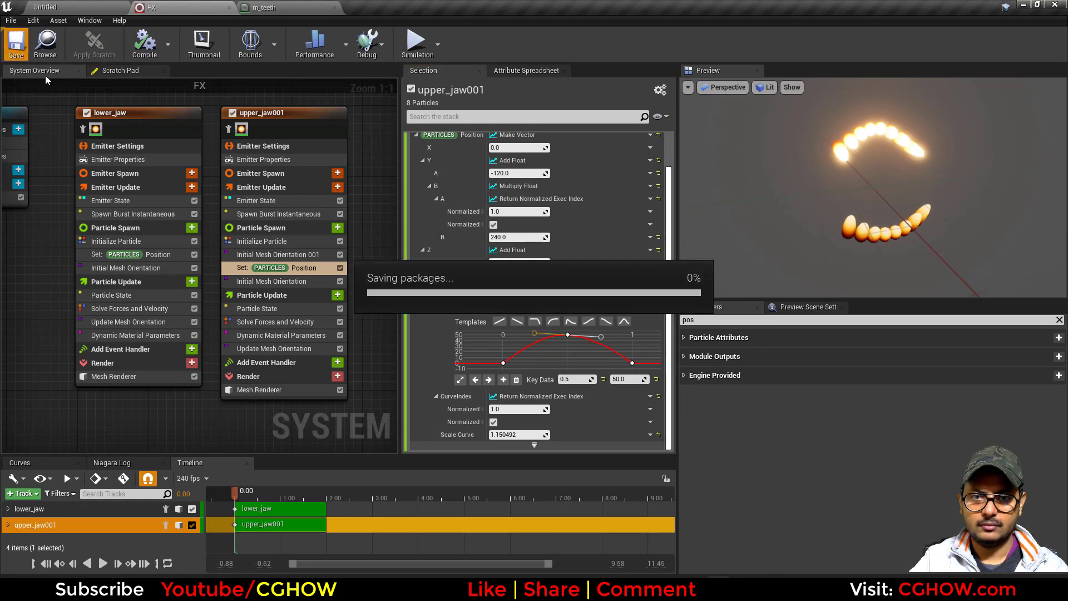
pyautogui.click(139, 159)
pyautogui.click(20, 56)
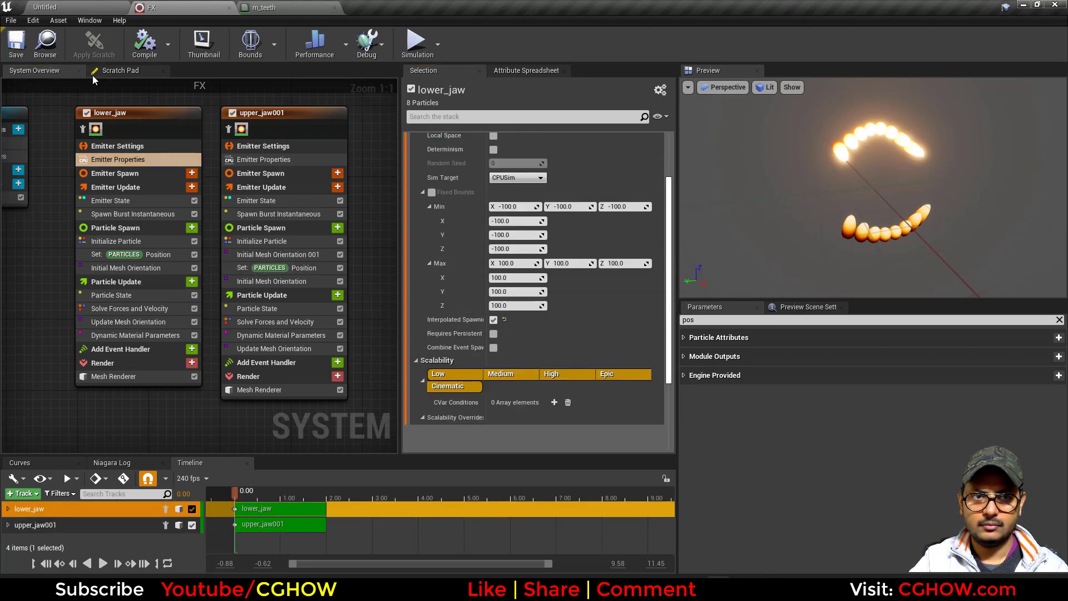
pyautogui.click(167, 44)
pyautogui.click(212, 78)
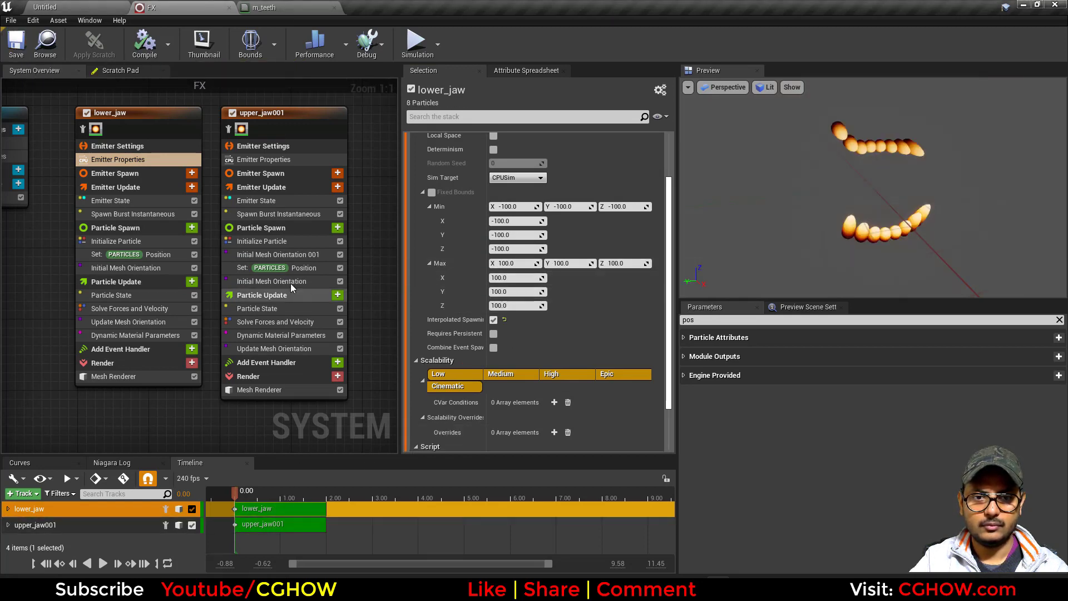
# Step: Refine the key tangents of upper_jaw001's Z position curve and preview the bite closing at 0.39
pyautogui.click(279, 269)
pyautogui.moveTo(533, 333); pyautogui.dragTo(533, 335)
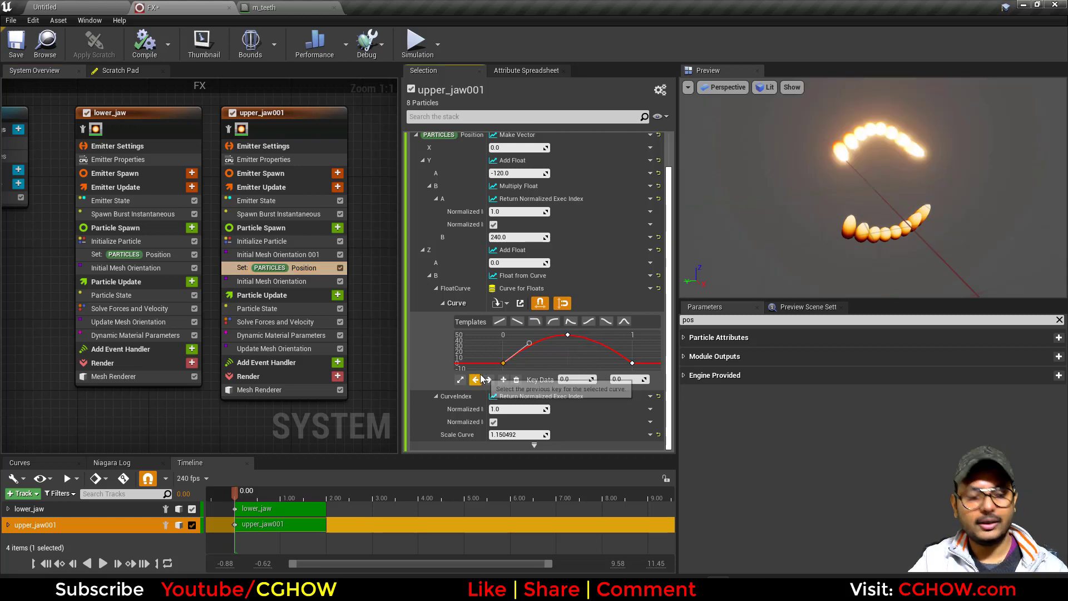
pyautogui.moveTo(638, 364); pyautogui.dragTo(638, 365)
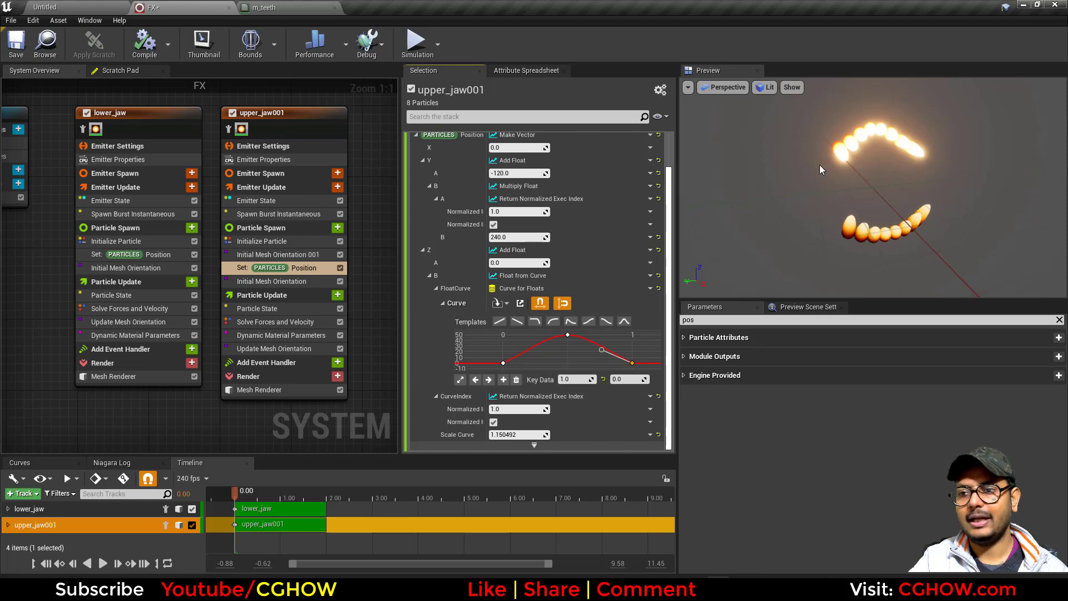
pyautogui.click(103, 564)
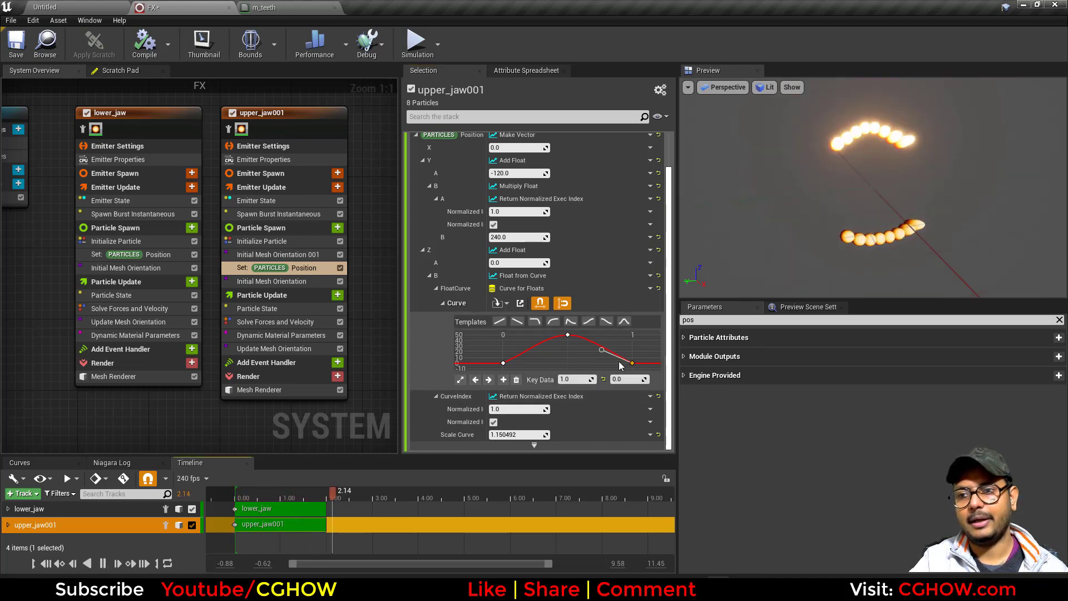
pyautogui.moveTo(285, 499); pyautogui.dragTo(253, 496)
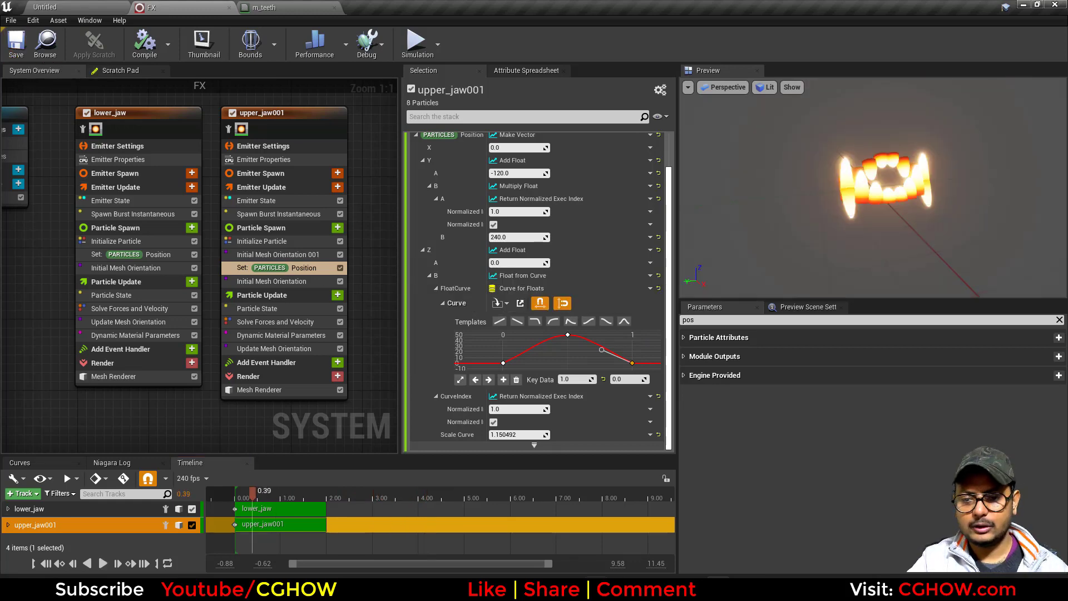
# Step: Switch to the Animal bite_2.mp4 reference video, examine the bite and its spark burst at frame 8, and return to the Niagara editor
pyautogui.hotkey('alt', 'Tab')
pyautogui.moveTo(201, 544); pyautogui.dragTo(109, 545)
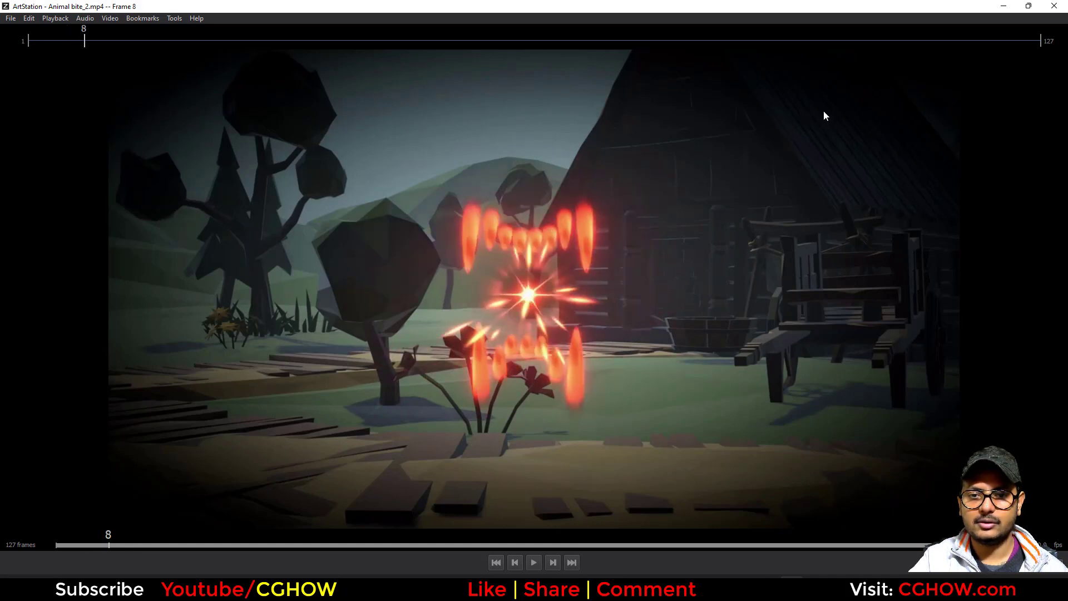
pyautogui.click(1001, 5)
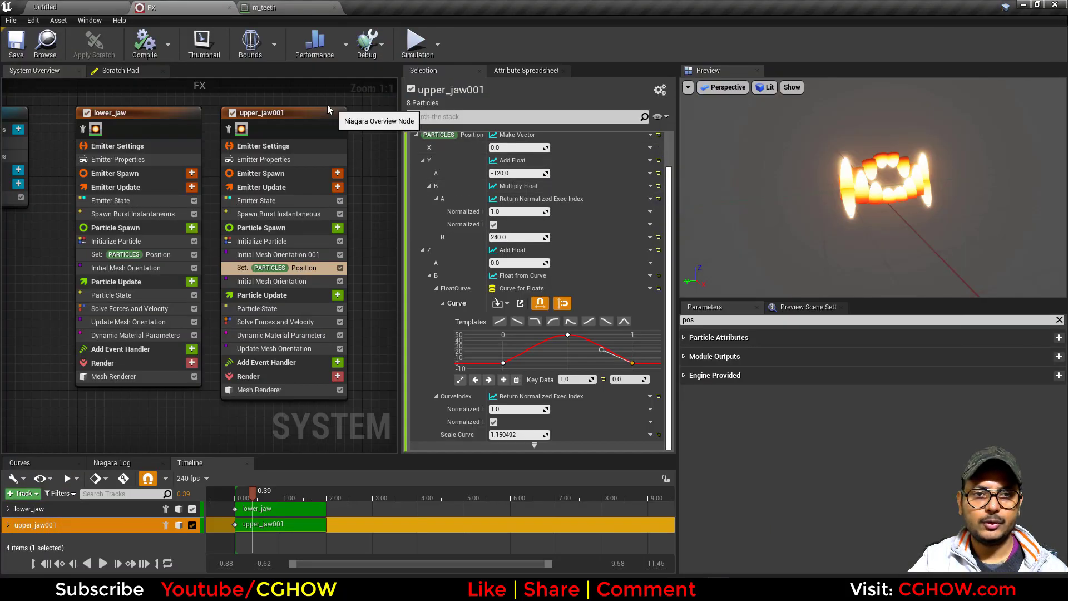
# Step: Duplicate the upper_jaw001 emitter, place the copy beside the original and open its name for editing
pyautogui.moveTo(332, 106); pyautogui.dragTo(199, 132, button='right')
pyautogui.click(200, 135)
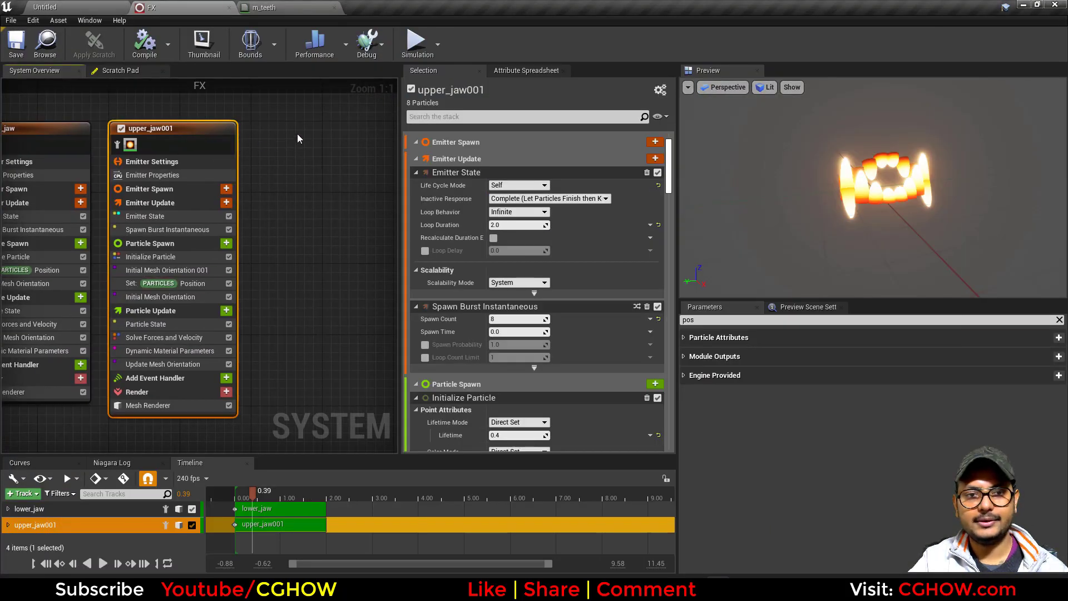
pyautogui.hotkey('ctrl', 'v')
pyautogui.moveTo(349, 140); pyautogui.dragTo(331, 129)
pyautogui.doubleClick(331, 129)
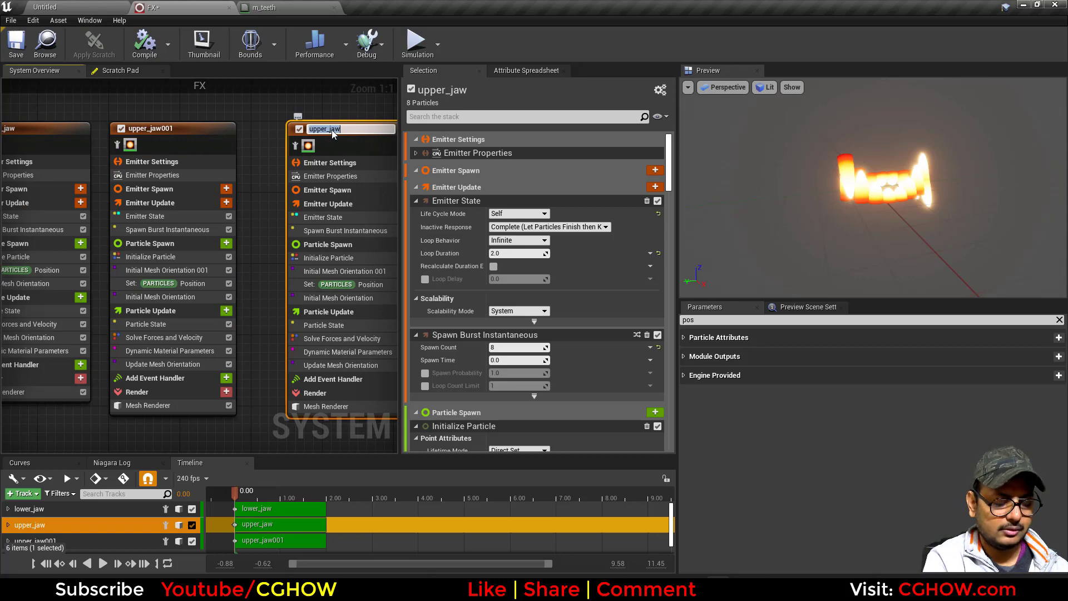
# Step: Rename the upper_jaw emitter copy to streaks and replace its Mesh Renderer with a Sprite Renderer
pyautogui.write('streaks')
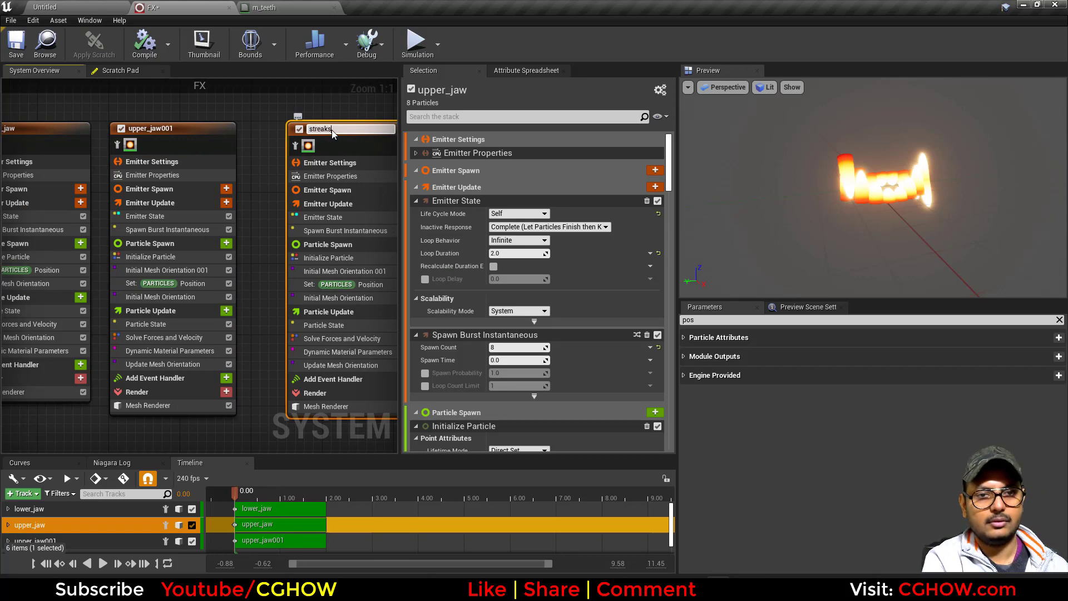
pyautogui.press('Return')
pyautogui.moveTo(373, 438); pyautogui.dragTo(276, 399, button='right')
pyautogui.click(289, 367)
pyautogui.press('Delete')
pyautogui.click(306, 353)
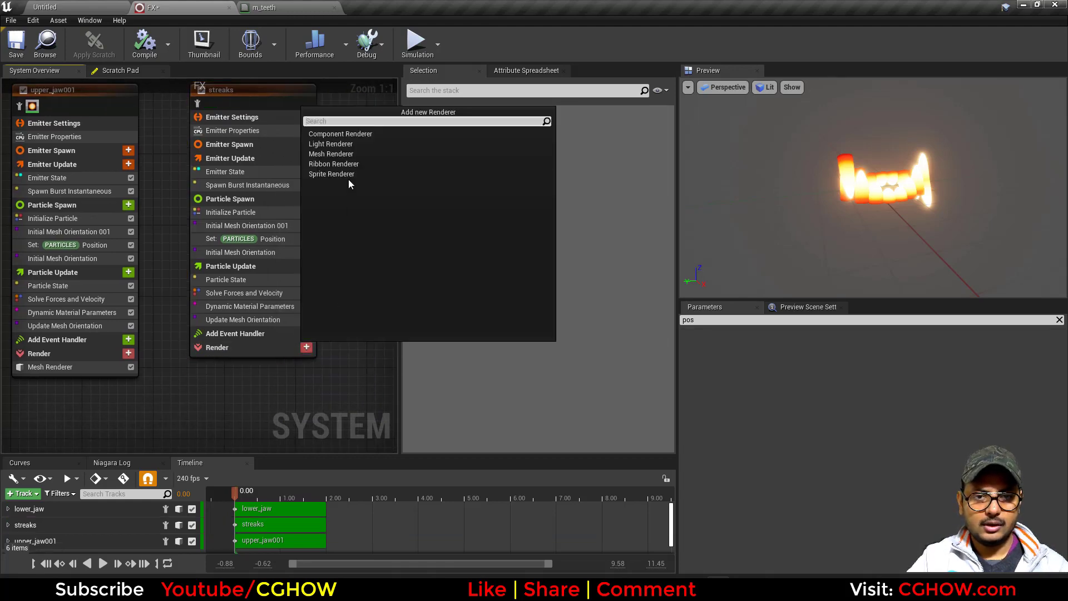
pyautogui.click(349, 169)
# Step: Assign the m_radial material from the Effect46 folder to the streaks emitter's Sprite Renderer
pyautogui.click(251, 367)
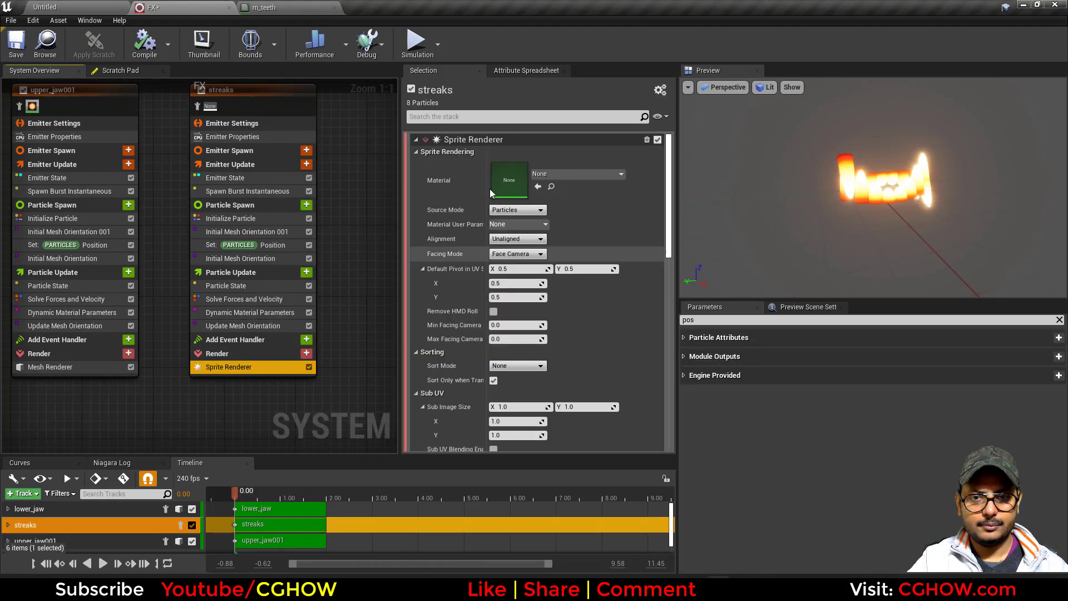
pyautogui.click(557, 174)
pyautogui.write('radial')
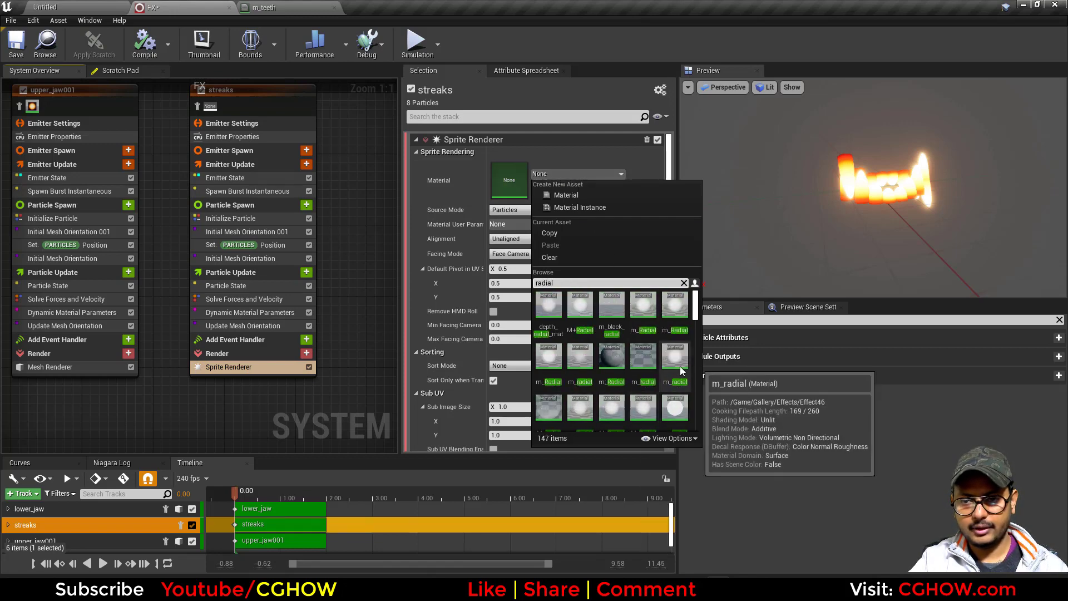
pyautogui.click(675, 359)
# Step: Delete the streaks emitter's Update Mesh Orientation, Dynamic Material Parameters, Set Particles Position and both Initial Mesh Orientation modules
pyautogui.click(247, 325)
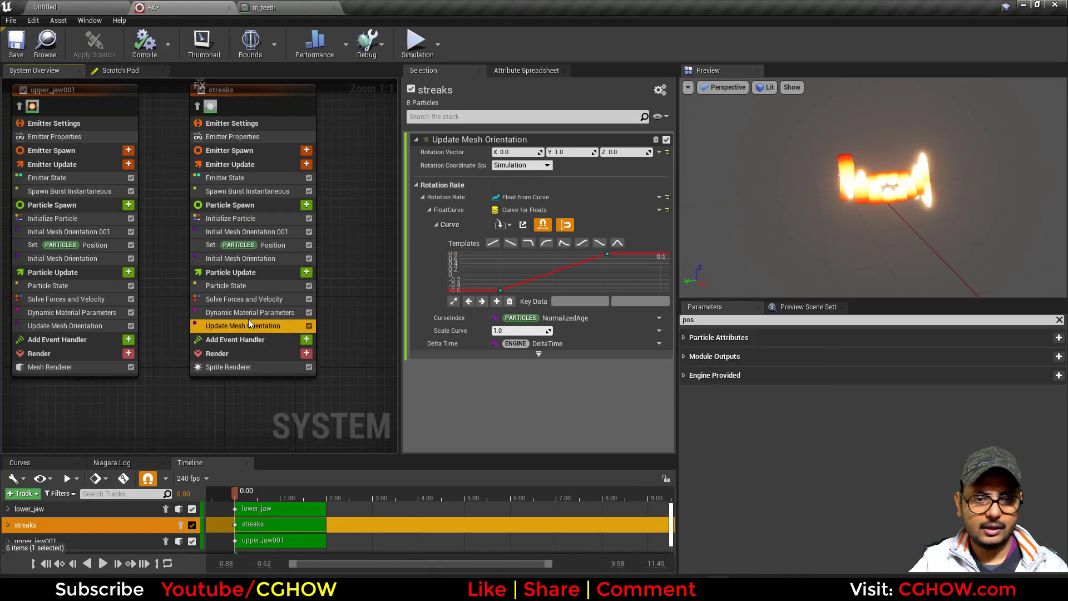
pyautogui.press('Delete')
pyautogui.click(256, 312)
pyautogui.press('Delete')
pyautogui.click(276, 258)
pyautogui.press('Delete')
pyautogui.click(276, 242)
pyautogui.press('Delete')
pyautogui.click(273, 230)
pyautogui.press('Delete')
# Step: Set the Spawn Count of the streaks emitter's Spawn Burst Instantaneous module to 20
pyautogui.click(262, 192)
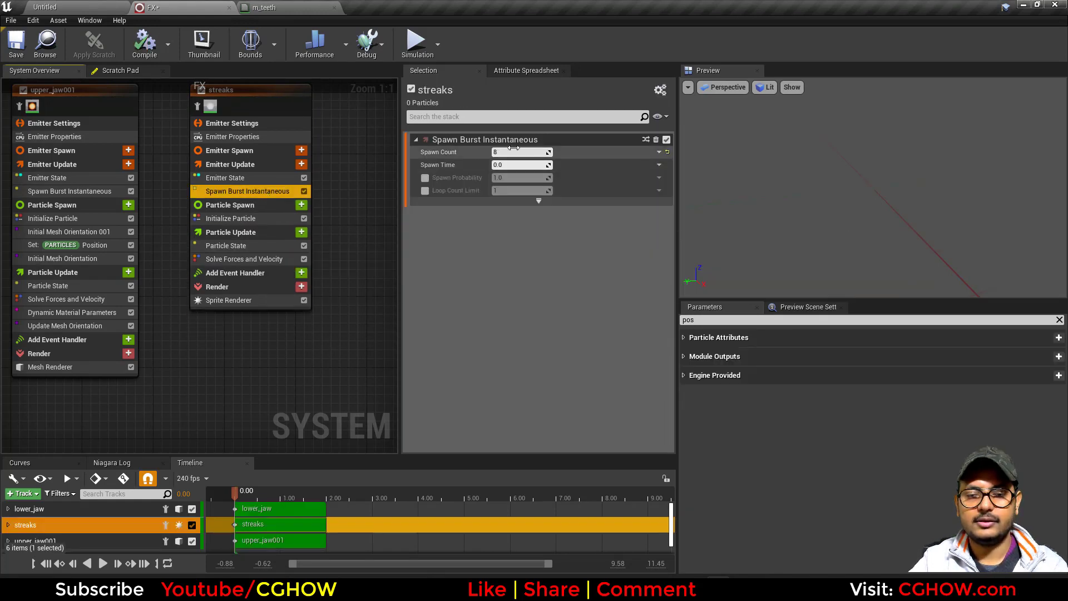
pyautogui.write('20')
pyautogui.press('Return')
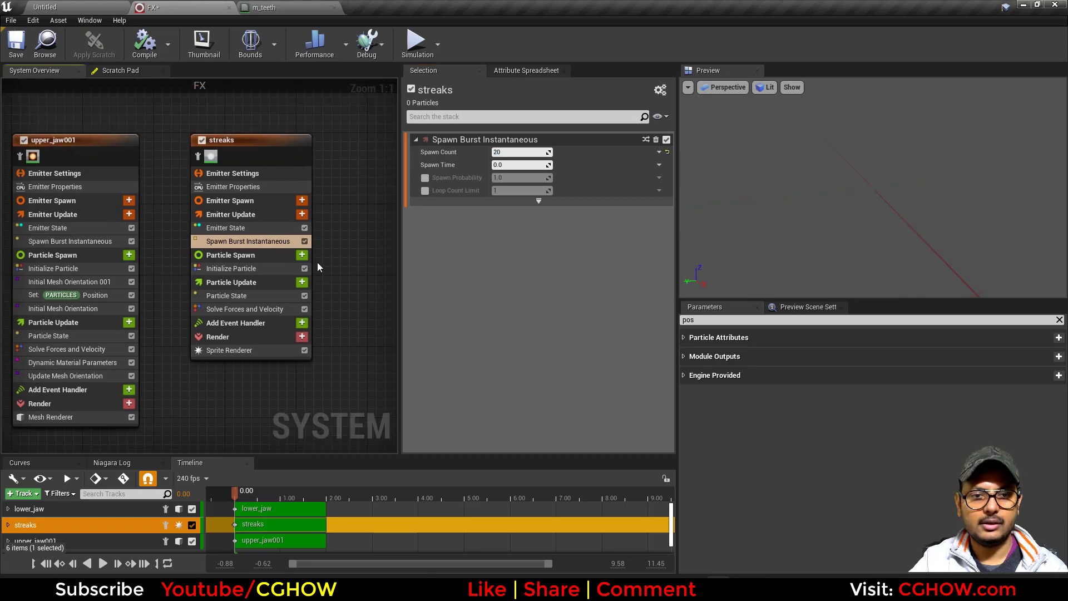
# Step: Add a Sphere Location module to the streaks emitter's Particle Spawn group and enable its Surface Only Band option
pyautogui.click(302, 255)
pyautogui.write('spher')
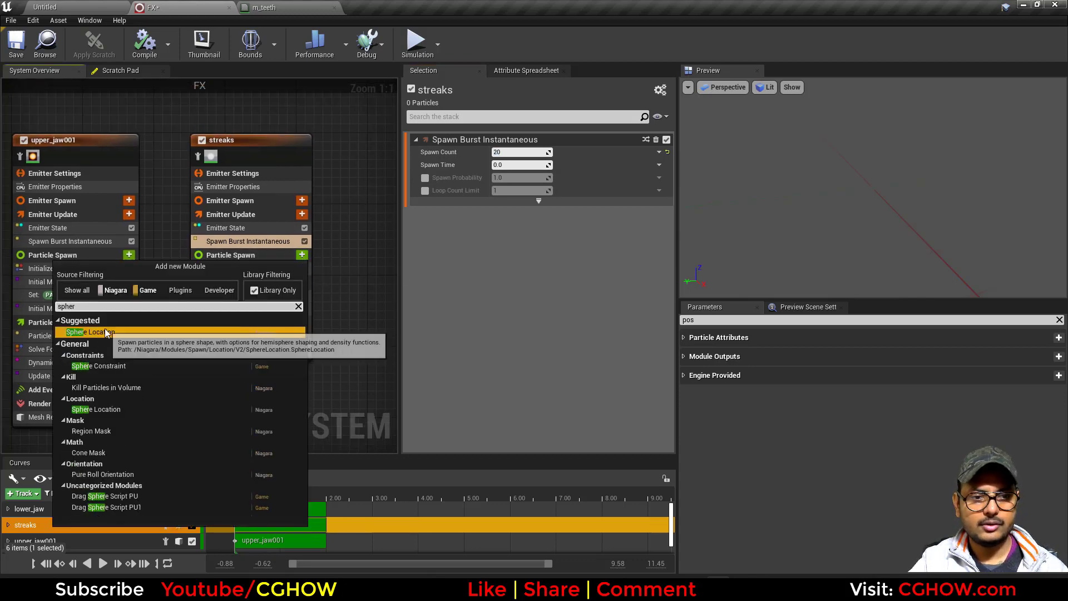
pyautogui.click(95, 333)
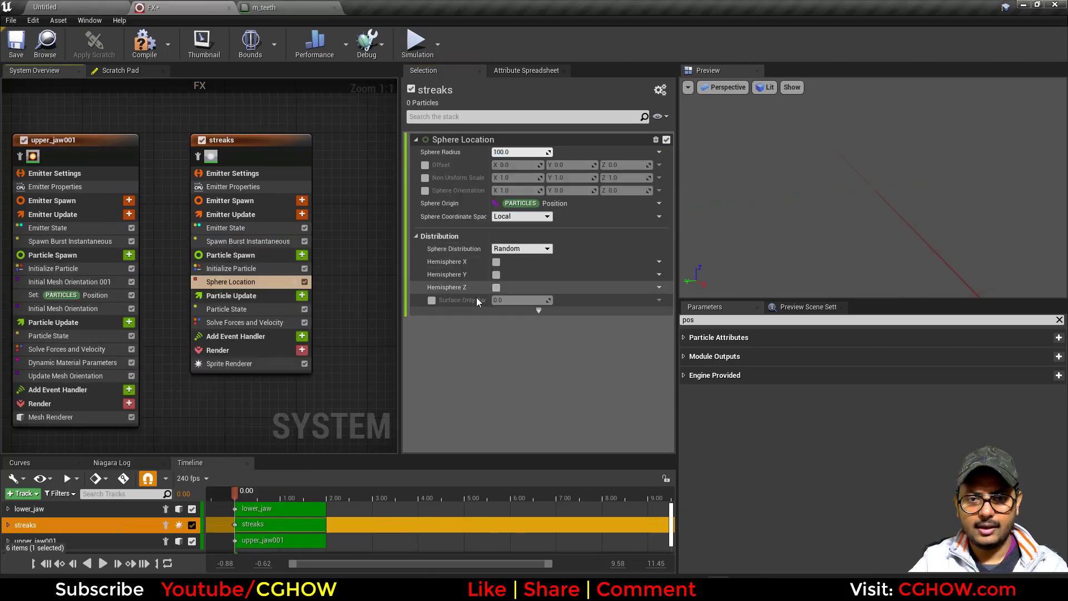
pyautogui.click(432, 300)
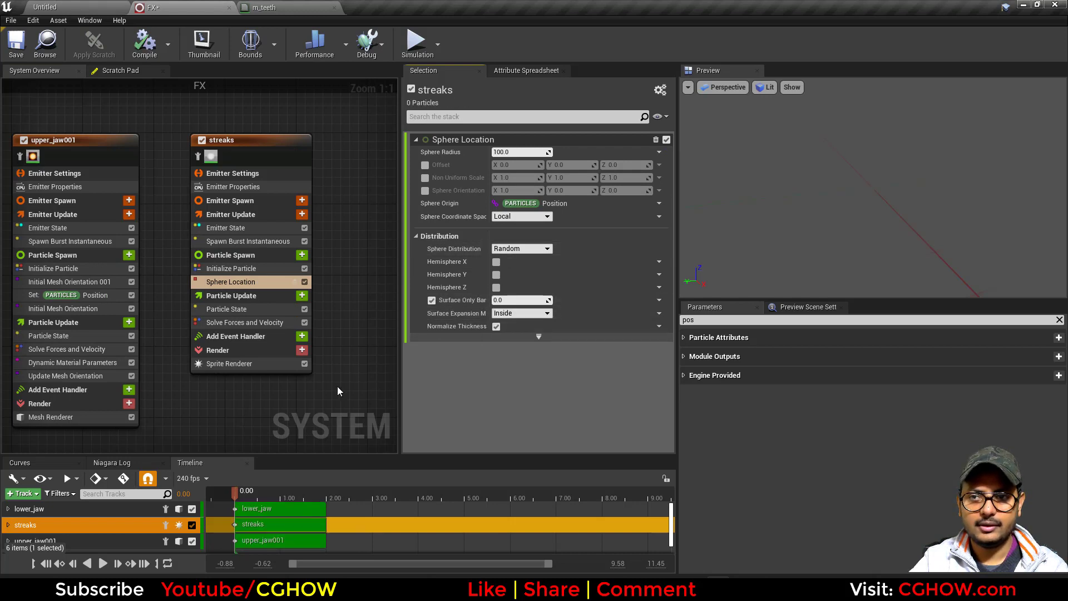
pyautogui.moveTo(268, 499); pyautogui.dragTo(242, 498)
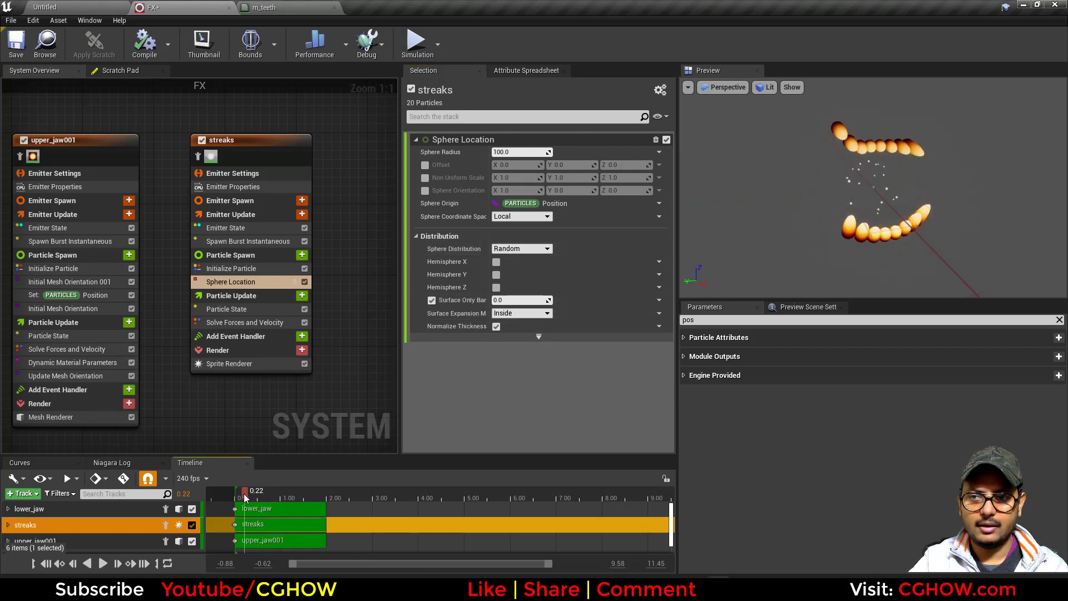
# Step: Change the streaks Sprite Renderer's alignment to Velocity Aligned
pyautogui.click(229, 364)
pyautogui.click(518, 238)
pyautogui.click(513, 256)
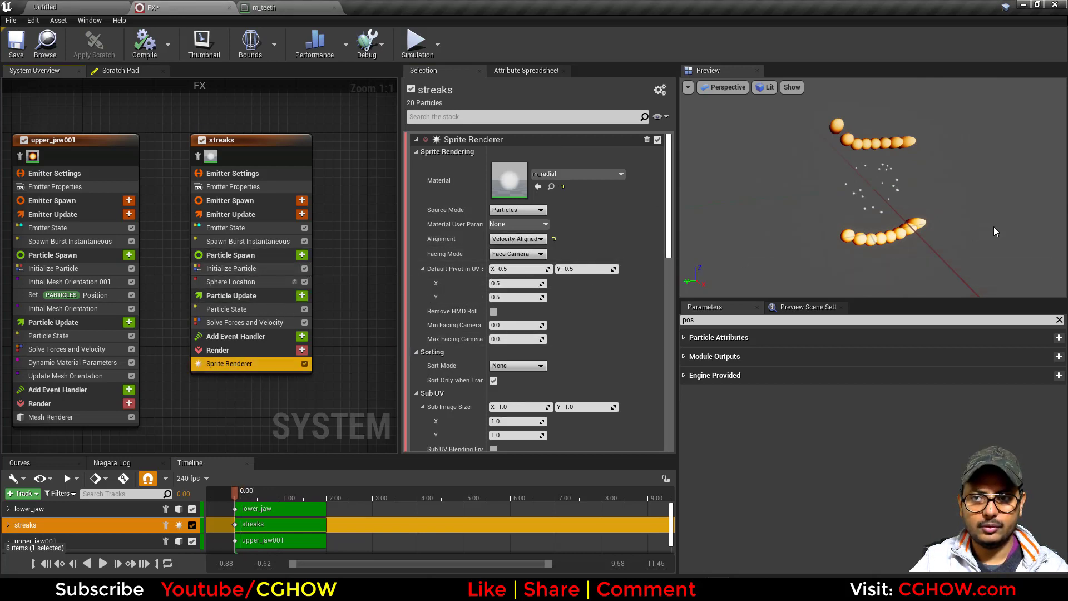
# Step: Enlarge the Sphere Location radius to about 271 and add an Add Velocity from Point module with velocity strength -200
pyautogui.click(239, 282)
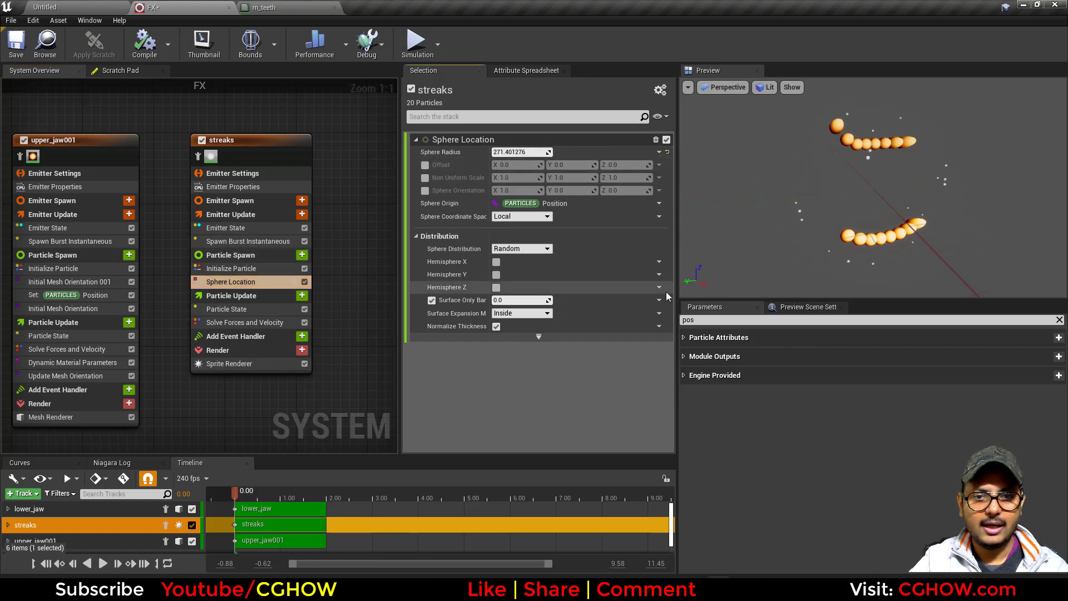
pyautogui.click(302, 255)
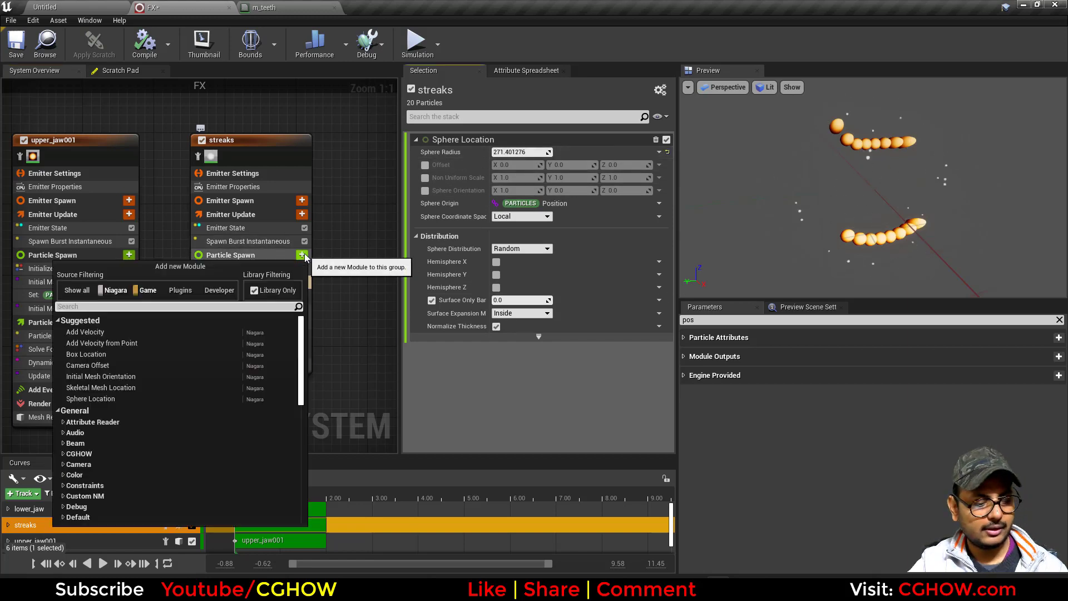
pyautogui.write('velo')
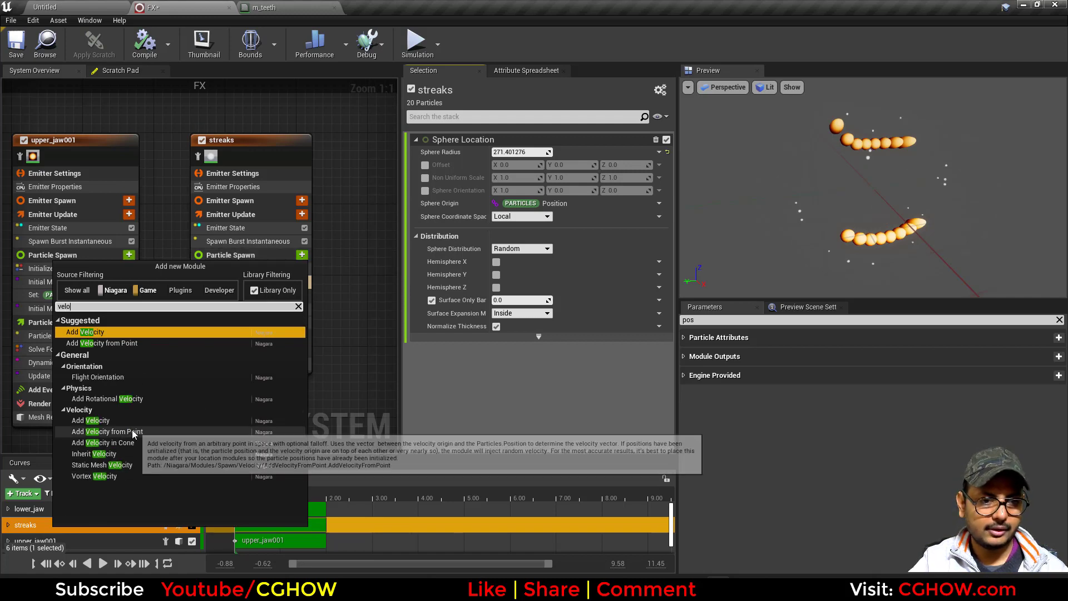
pyautogui.click(134, 433)
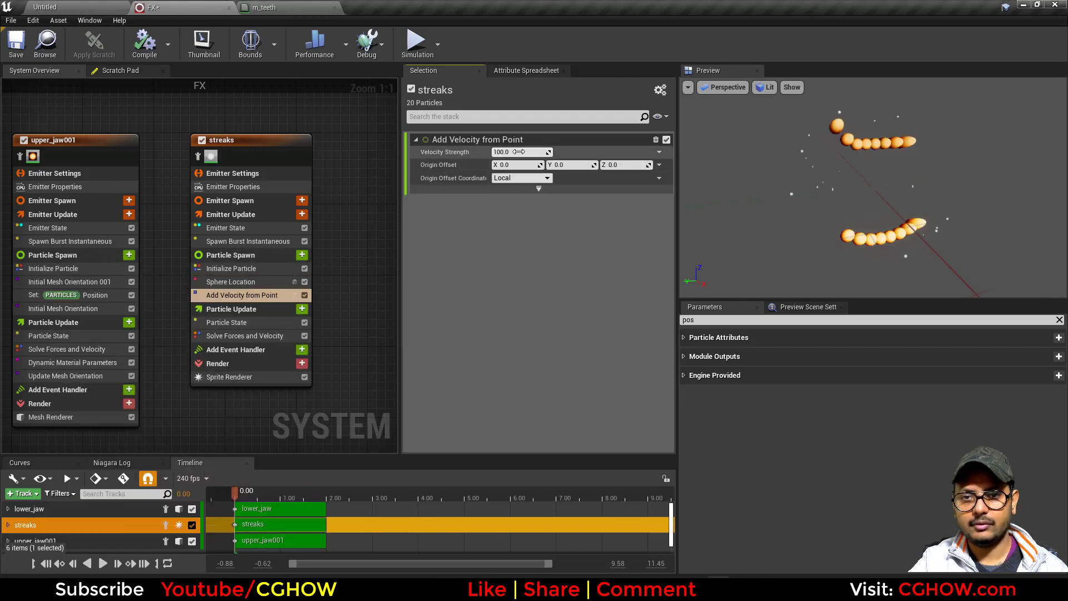
pyautogui.press('Return')
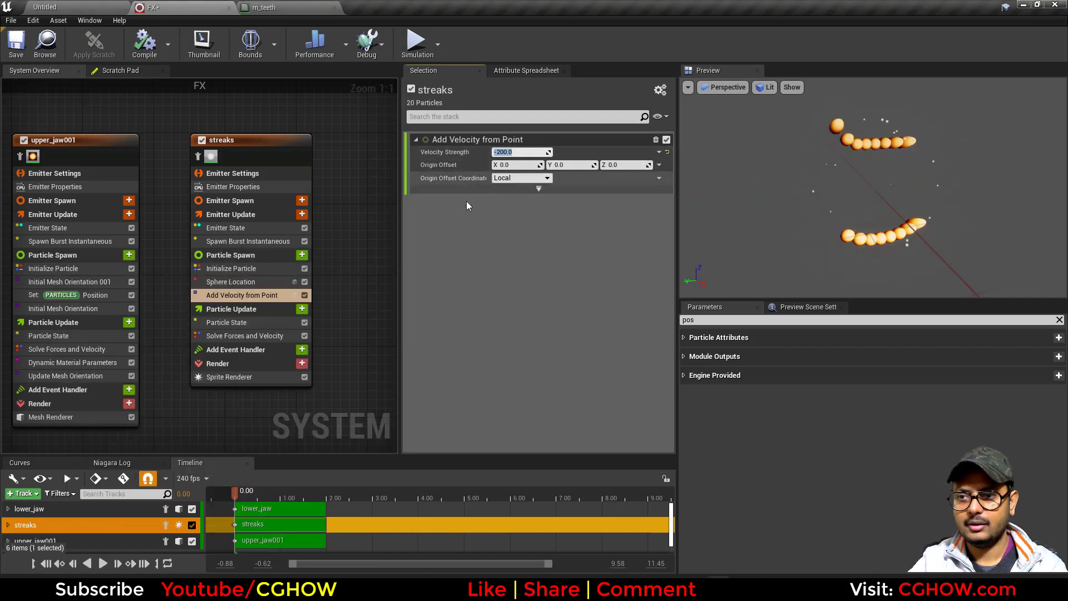
# Step: In the streaks emitter's Initialize Particle module, choose Random Non-Uniform sprite size and the Unset mass mode
pyautogui.click(231, 269)
pyautogui.click(517, 322)
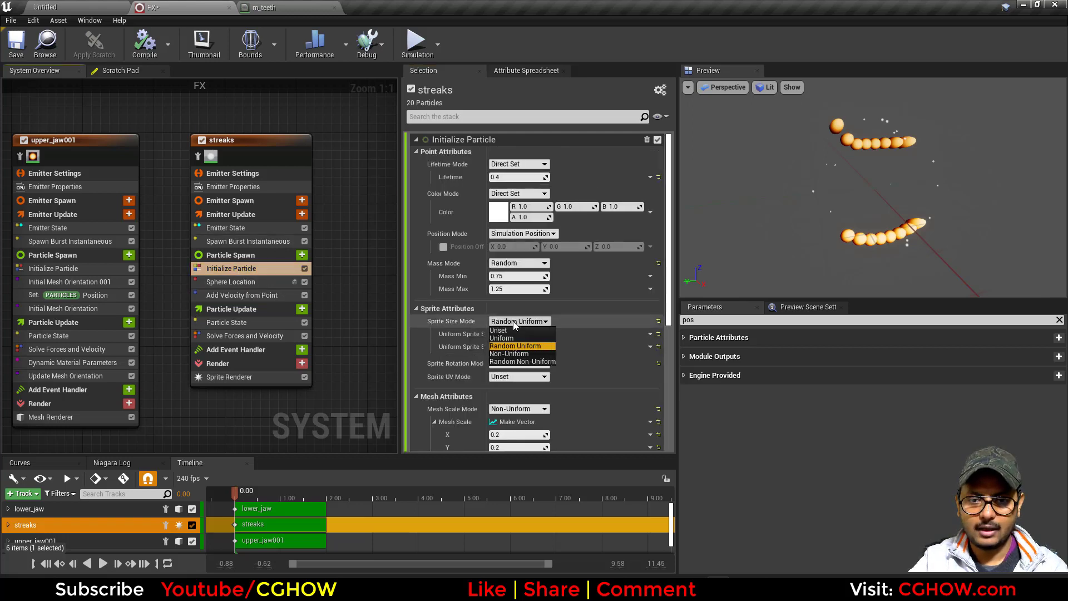
pyautogui.click(512, 368)
pyautogui.click(515, 263)
pyautogui.click(512, 272)
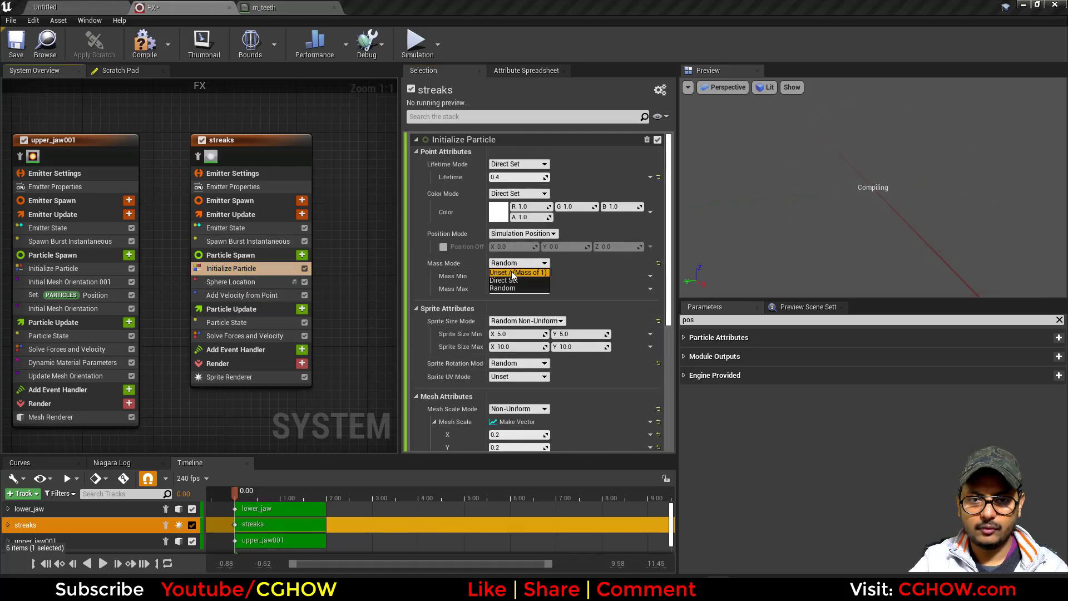
# Step: Set the mass mode to Unset in the Initialize Particle modules of upper_jaw001 and lower_jaw
pyautogui.moveTo(202, 418); pyautogui.dragTo(396, 399, button='right')
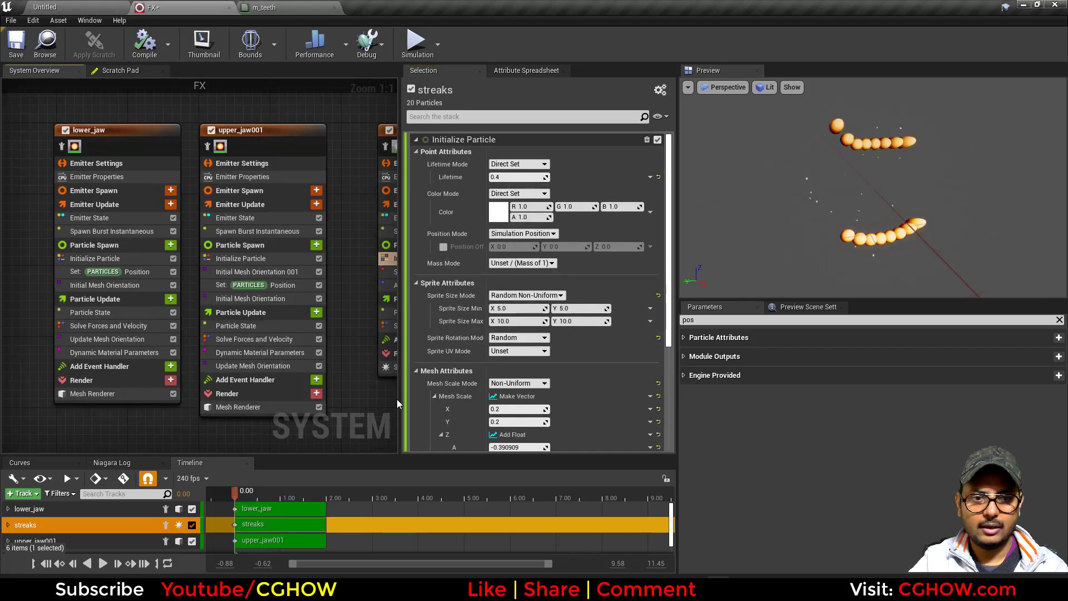
pyautogui.click(253, 259)
pyautogui.click(94, 259)
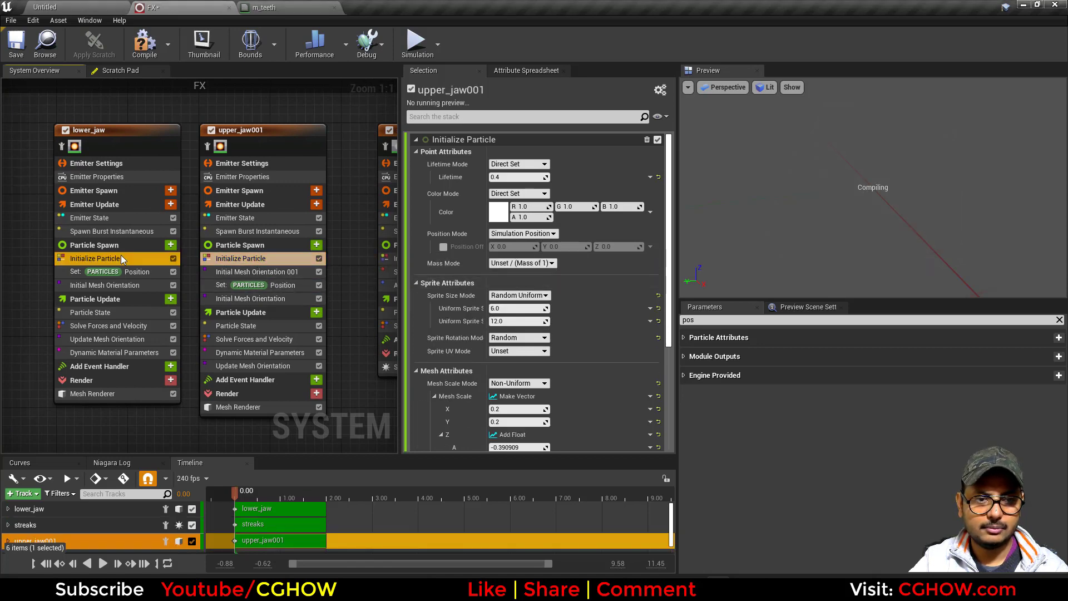
pyautogui.click(518, 273)
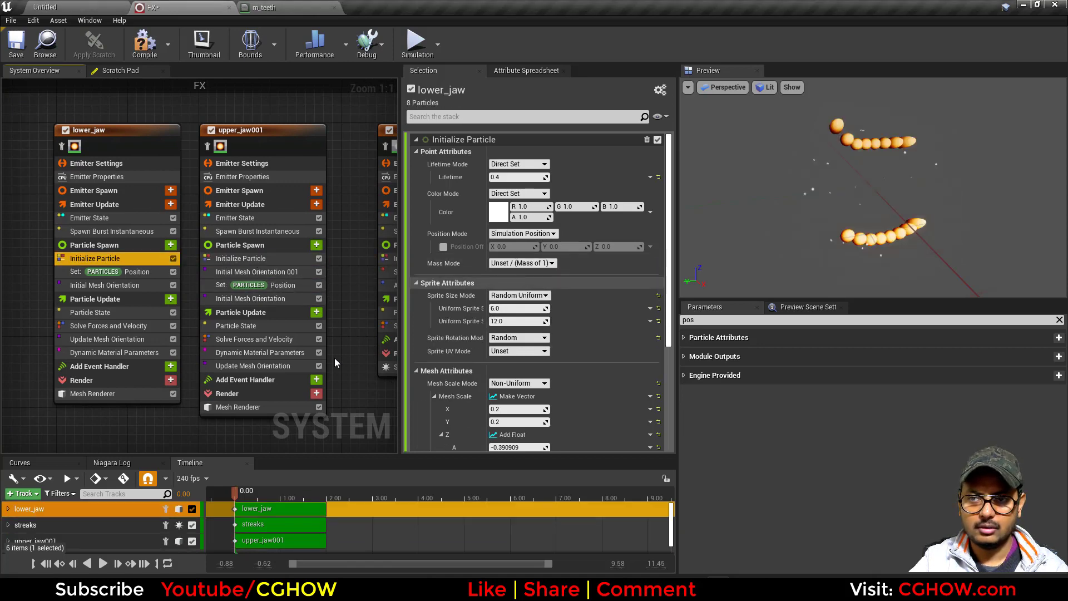
# Step: Set the streaks emitter's Sprite Size Max Y to 200 and its Sprite Size Min to X 1, Y 100
pyautogui.moveTo(350, 406); pyautogui.dragTo(150, 383, button='right')
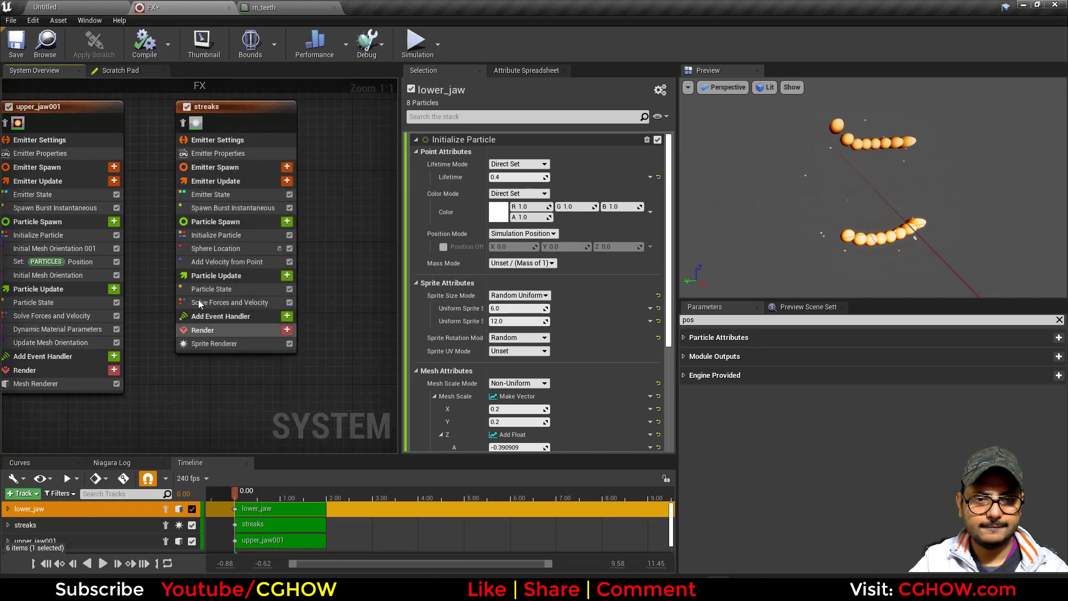
pyautogui.click(234, 261)
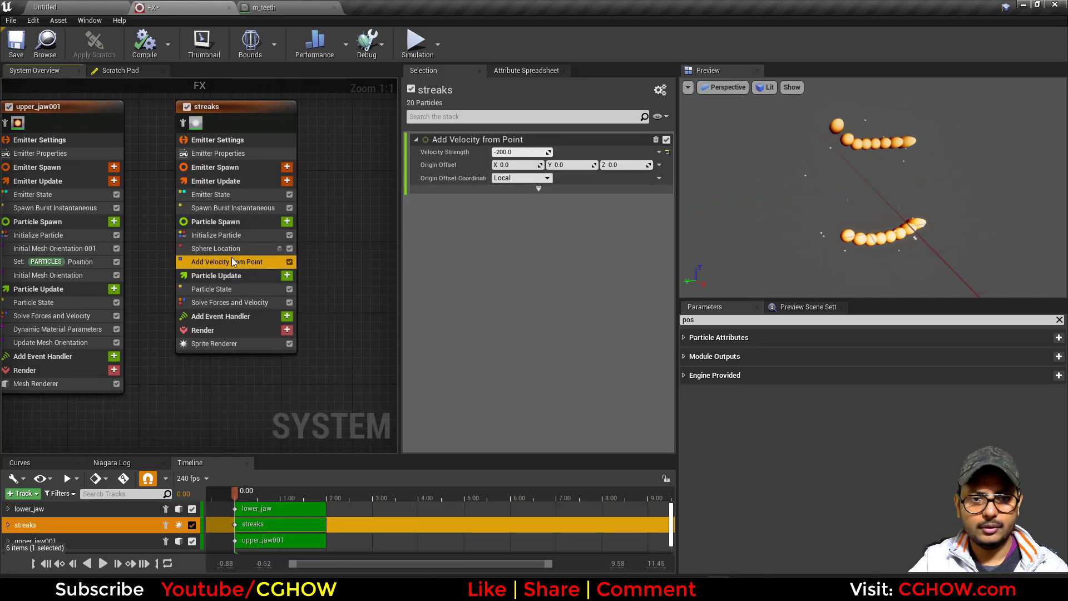
pyautogui.click(228, 235)
pyautogui.moveTo(372, 345); pyautogui.dragTo(402, 389, button='right')
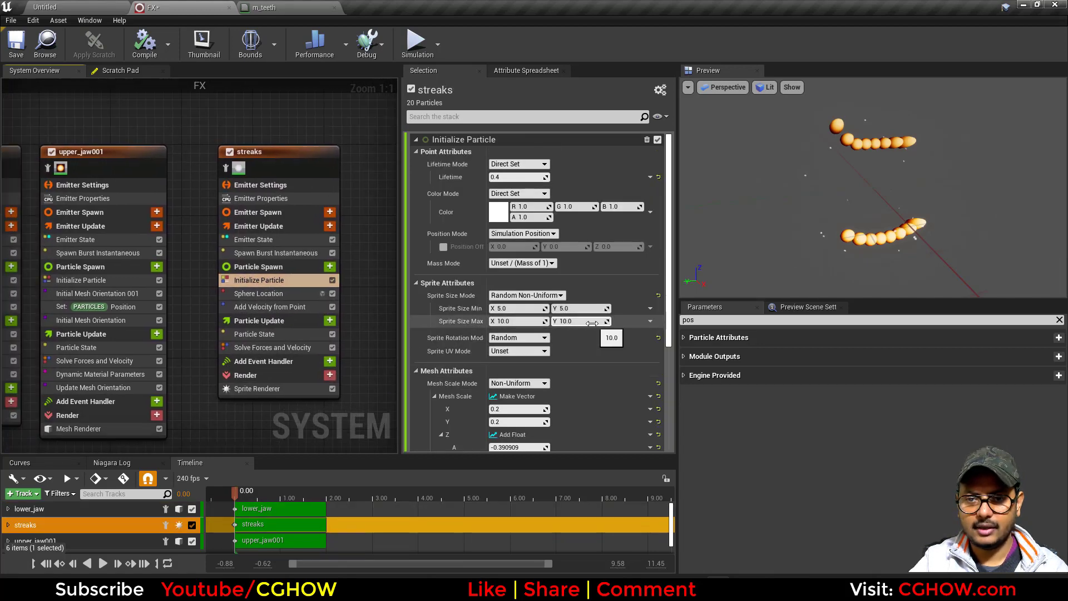
pyautogui.moveTo(579, 321); pyautogui.dragTo(582, 323)
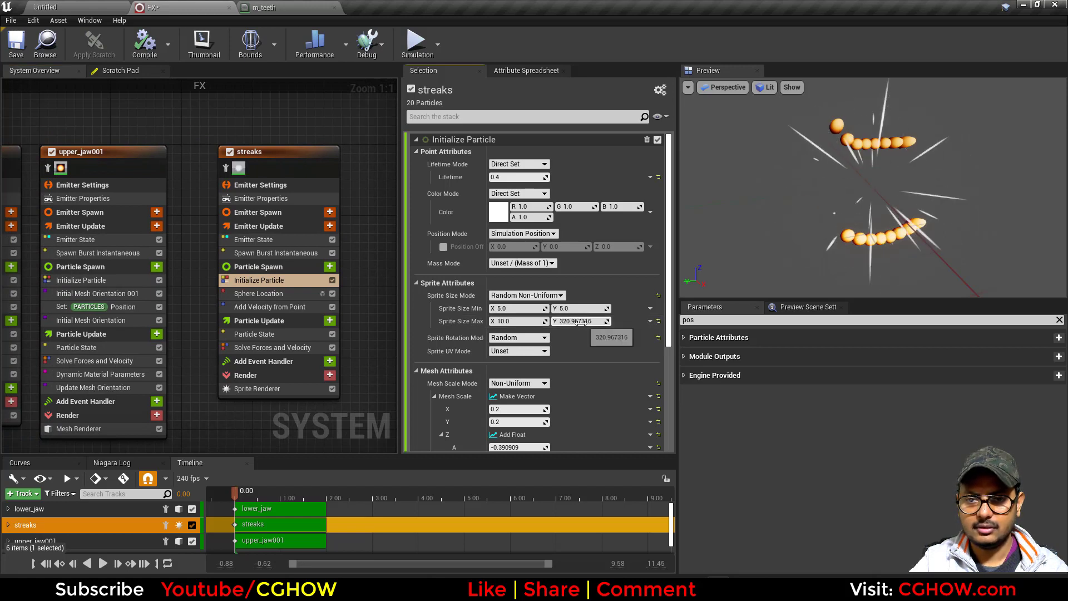
pyautogui.write('200')
pyautogui.click(582, 308)
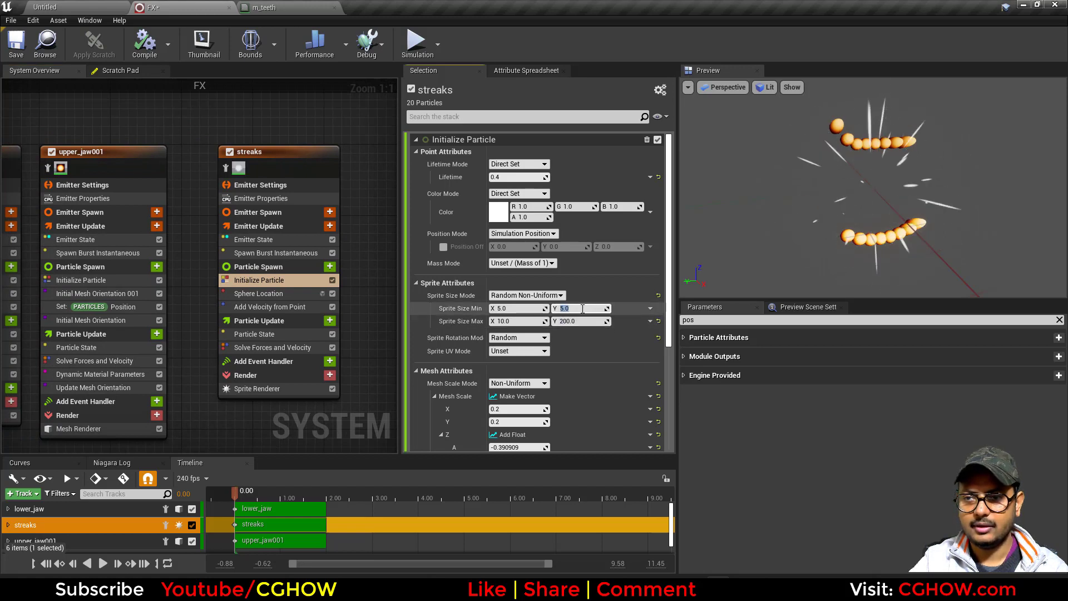
pyautogui.write('100')
pyautogui.press('Return')
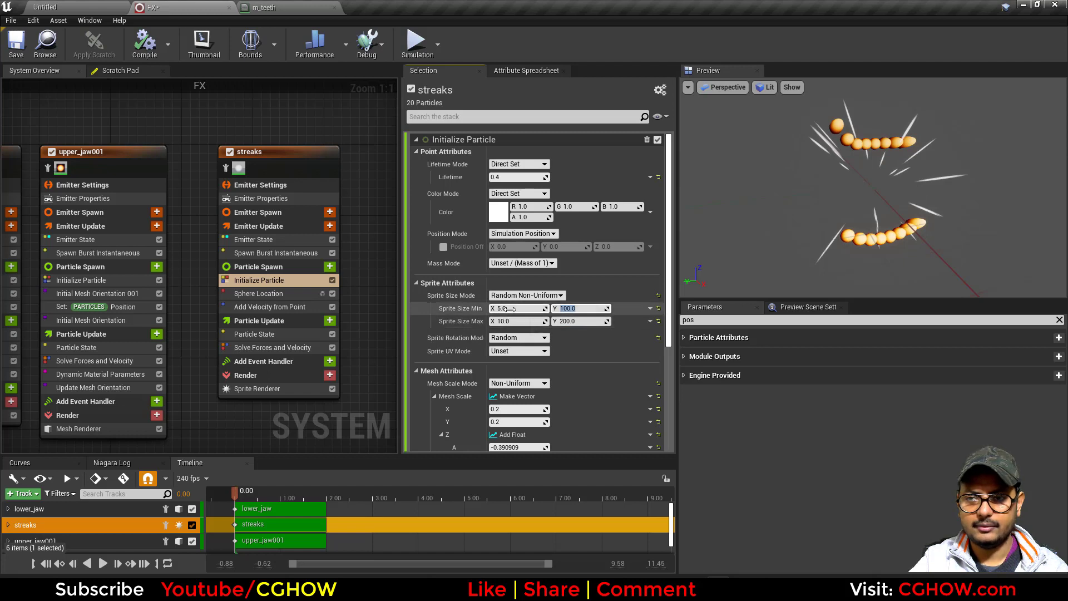
pyautogui.click(509, 308)
pyautogui.write('1')
pyautogui.press('Return')
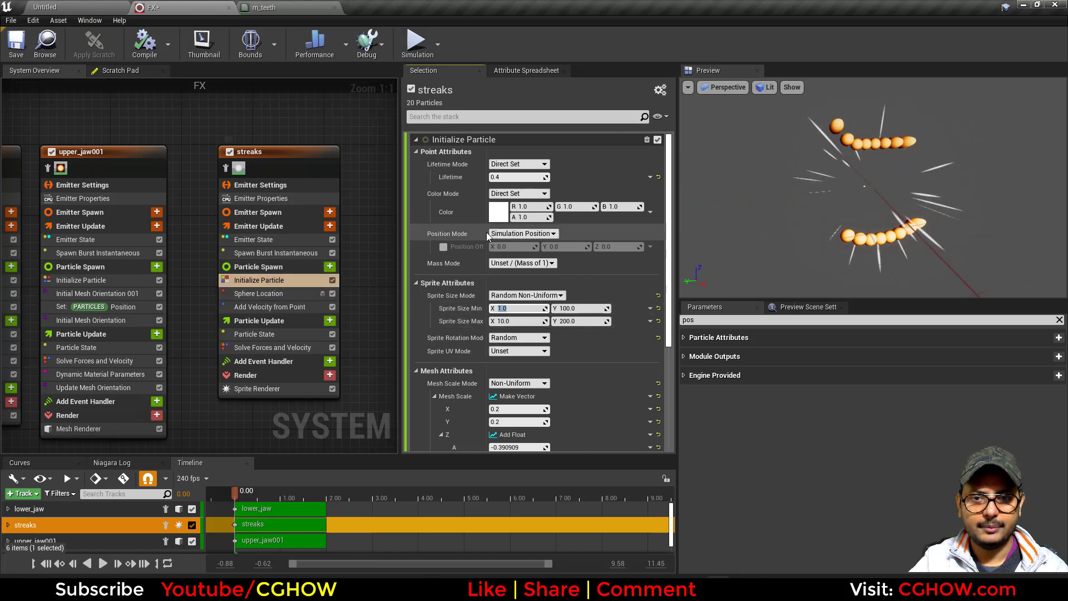
# Step: Set the streaks particle color to R 37, G 7.5, B 2
pyautogui.write('37')
pyautogui.click(572, 207)
pyautogui.write('7.5')
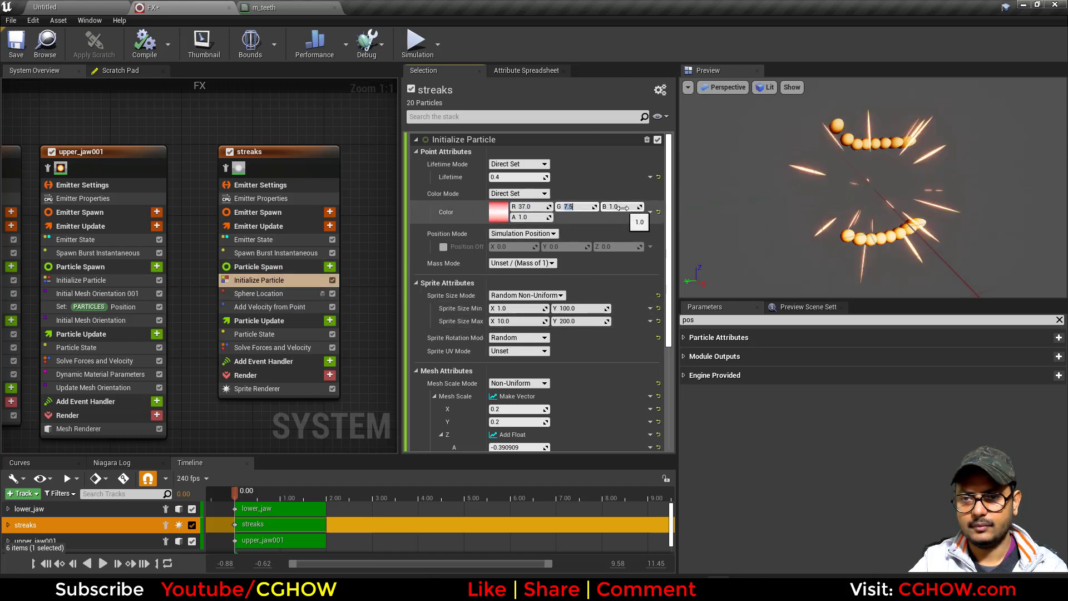
pyautogui.click(622, 208)
pyautogui.write('2')
pyautogui.press('Return')
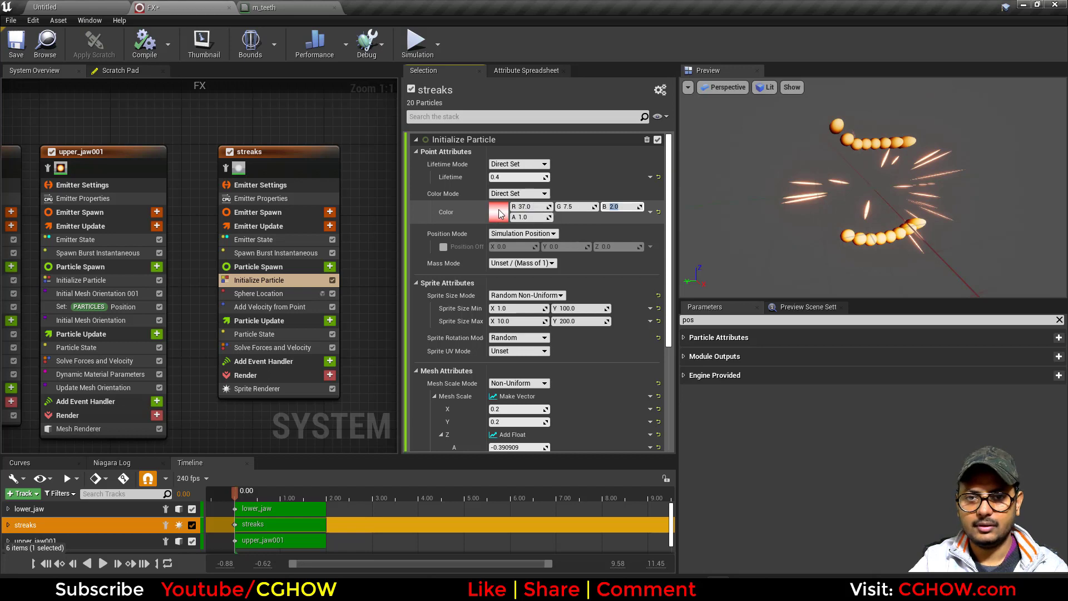
# Step: Switch the streaks color mode to Random Hue/Saturation/Value and set the Hue Shift Range Y value to 0
pyautogui.click(519, 194)
pyautogui.click(518, 223)
pyautogui.click(587, 229)
pyautogui.write('0')
pyautogui.press('Return')
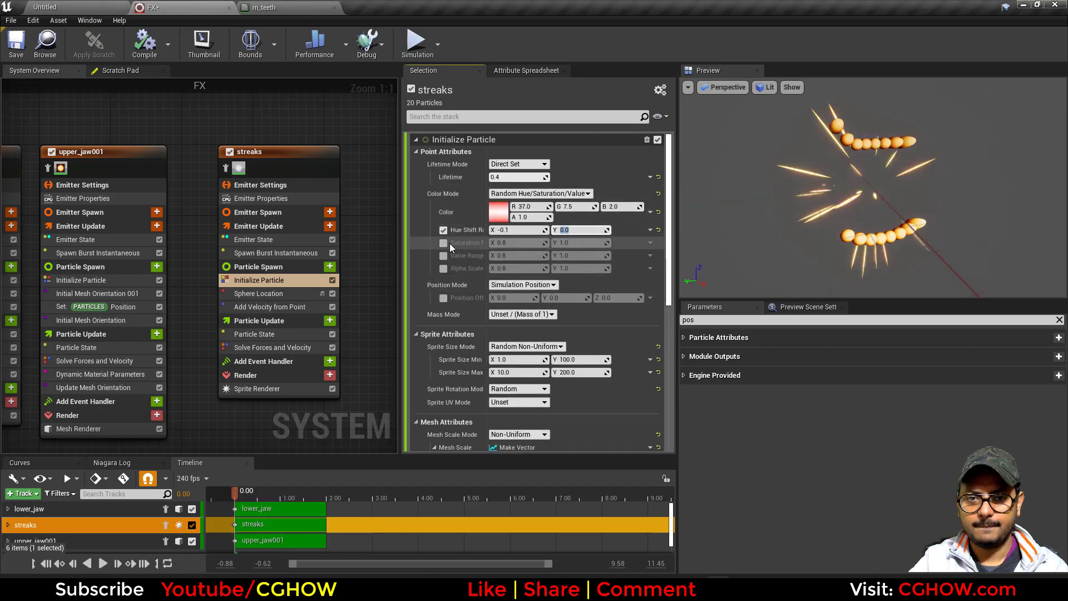
# Step: Enable the streaks color's Saturation Range with Y 5 and its Value Range with Y 50
pyautogui.click(443, 243)
pyautogui.click(582, 243)
pyautogui.write('5')
pyautogui.press('Return')
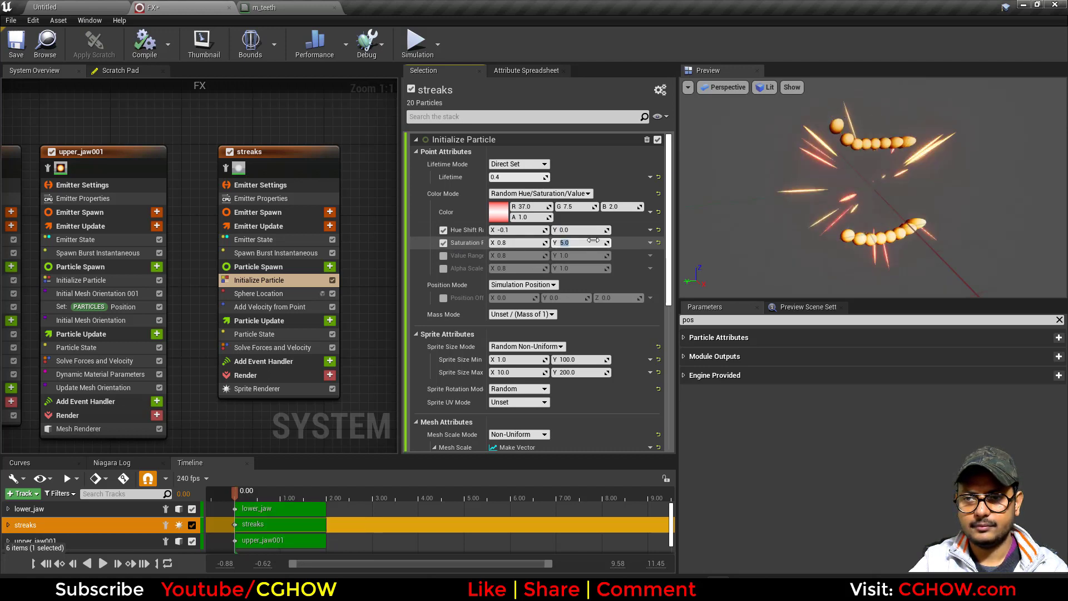
pyautogui.click(443, 255)
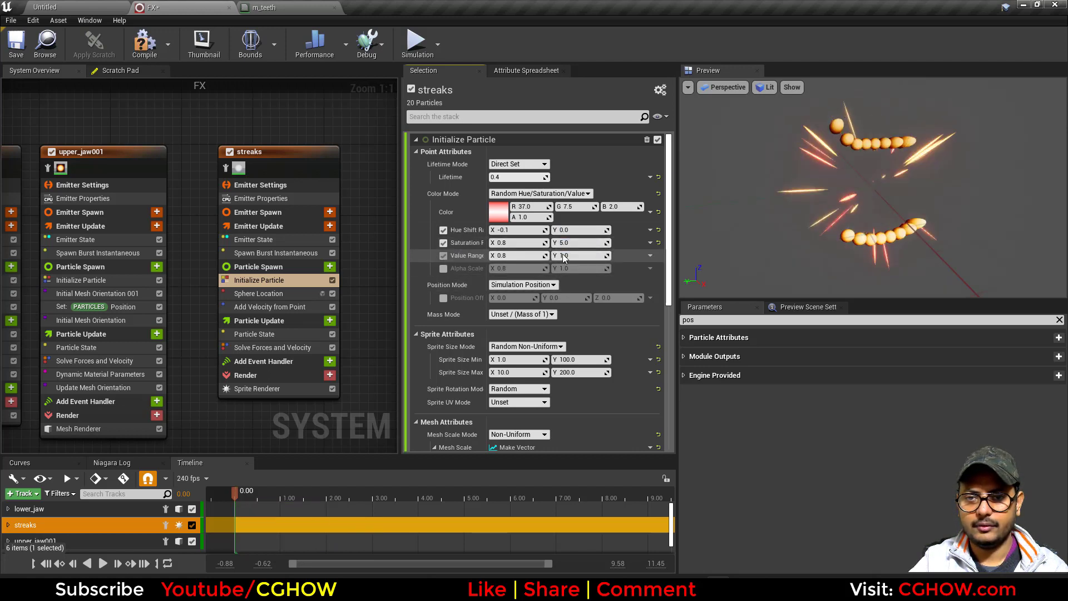
pyautogui.click(560, 255)
pyautogui.write('50')
pyautogui.press('Return')
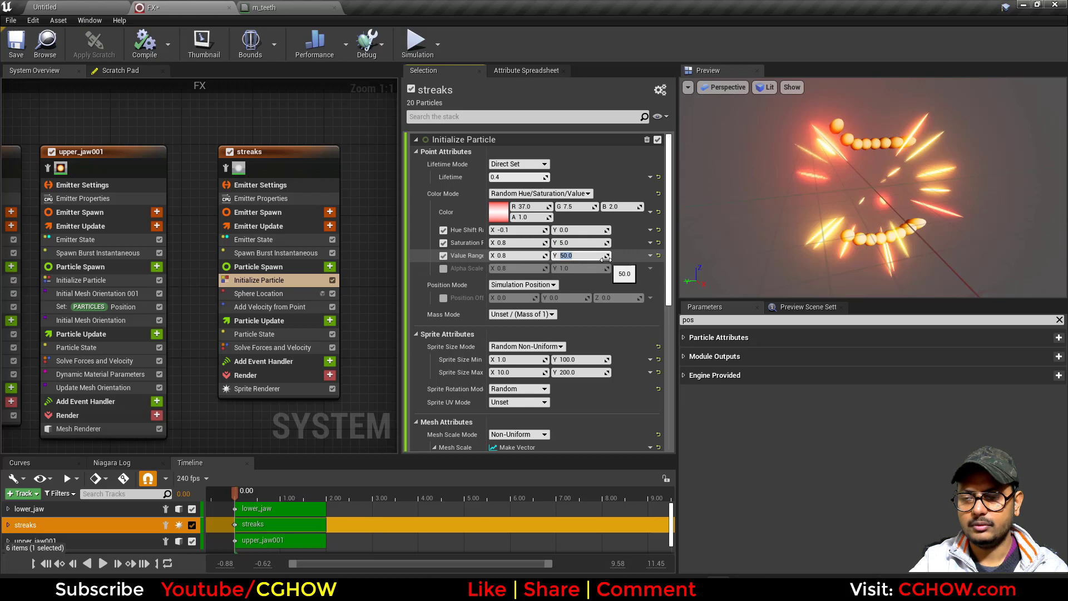
# Step: Set the streaks color's Value Range Y to 5 and resume playback of the effect
pyautogui.write('20')
pyautogui.press('Return')
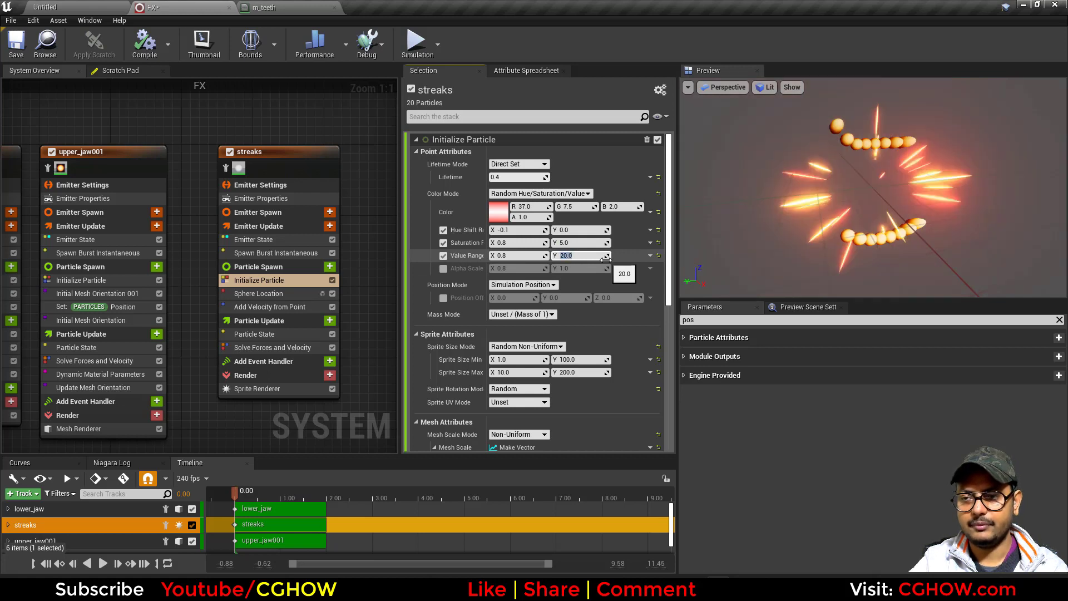
pyautogui.write('5')
pyautogui.press('Return')
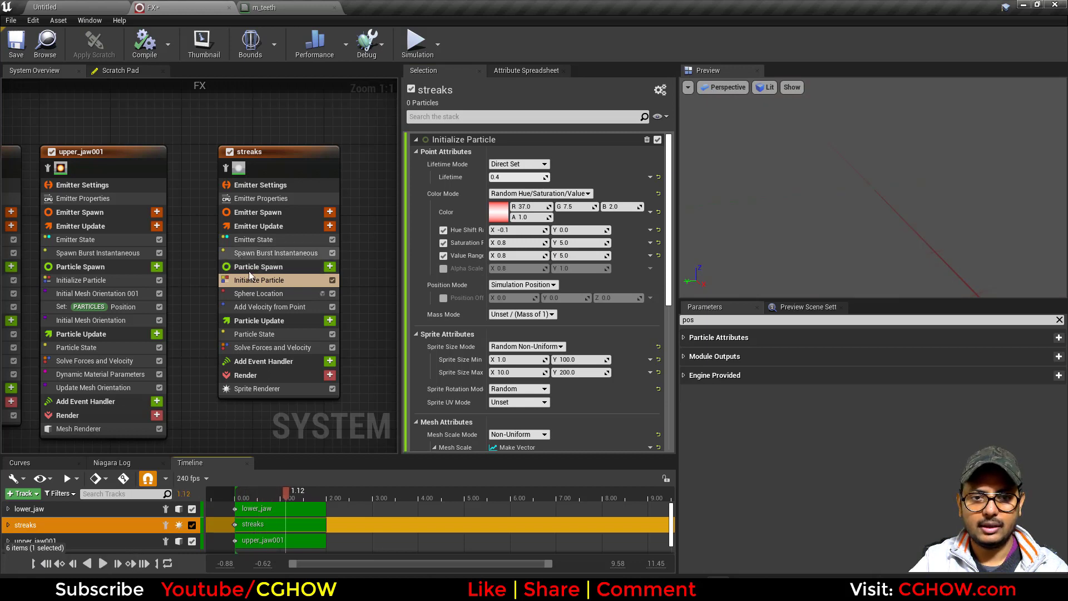
pyautogui.click(269, 304)
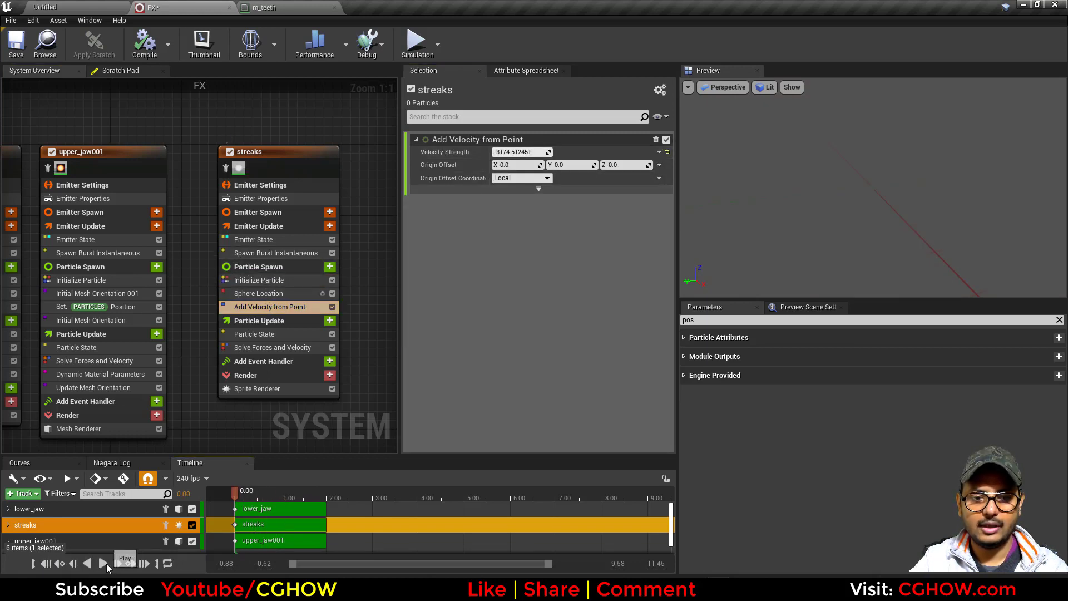
pyautogui.click(105, 564)
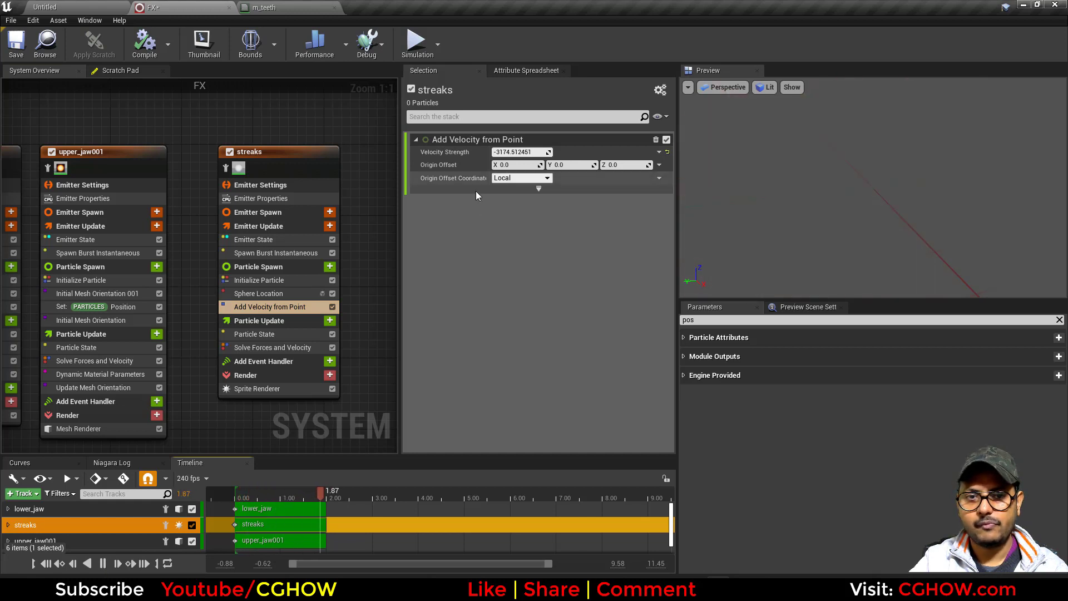
# Step: Switch the streaks Lifetime Mode to Random with a minimum of 0.1 and a maximum of 0.2, and save the system
pyautogui.click(281, 279)
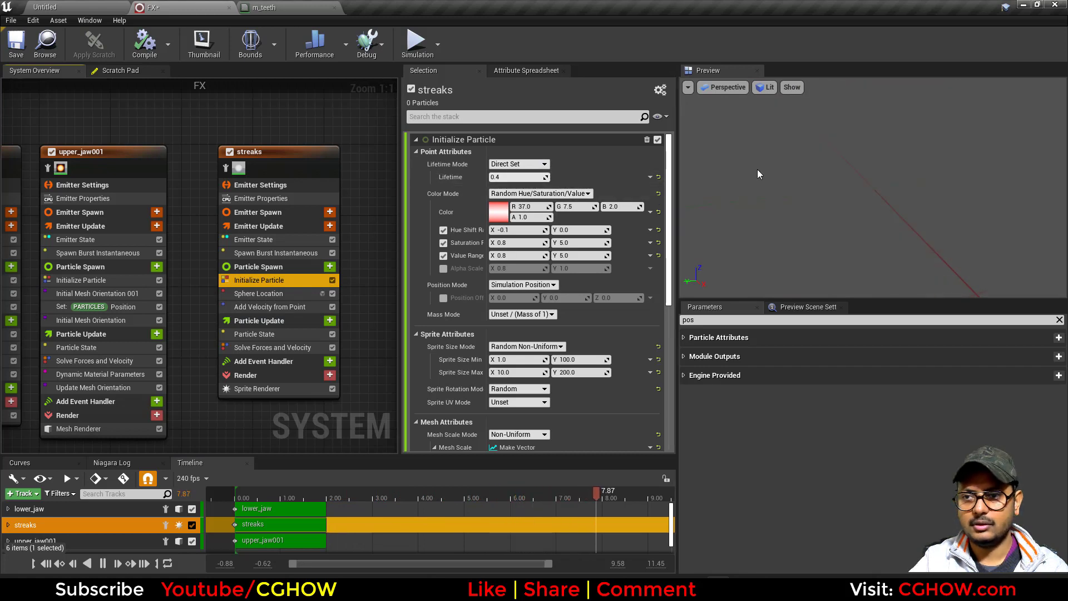
pyautogui.click(539, 164)
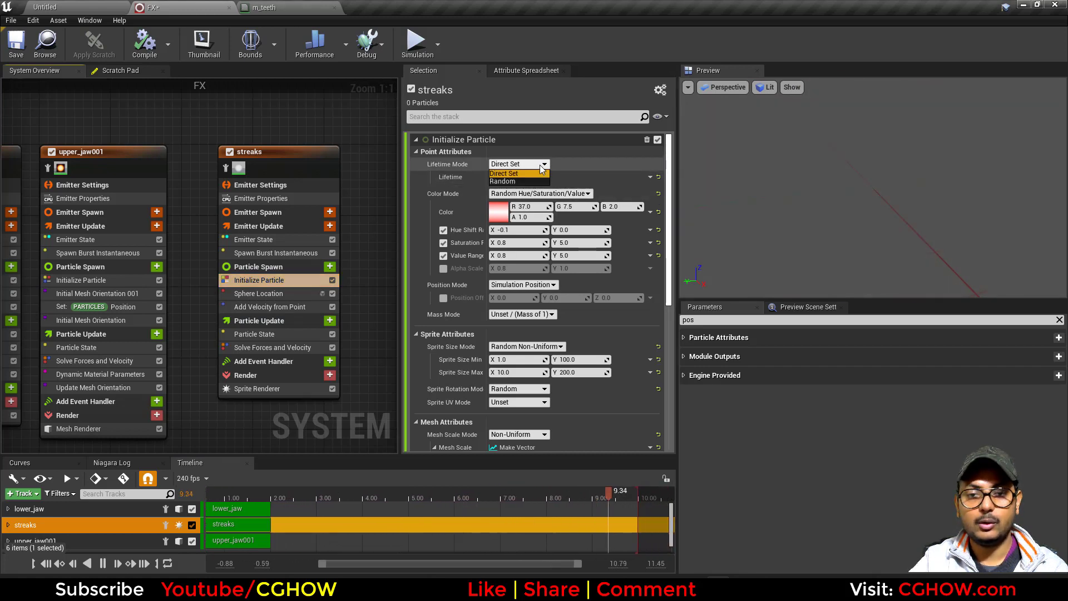
pyautogui.click(512, 183)
pyautogui.click(517, 191)
pyautogui.write('.2')
pyautogui.click(512, 177)
pyautogui.write('.1')
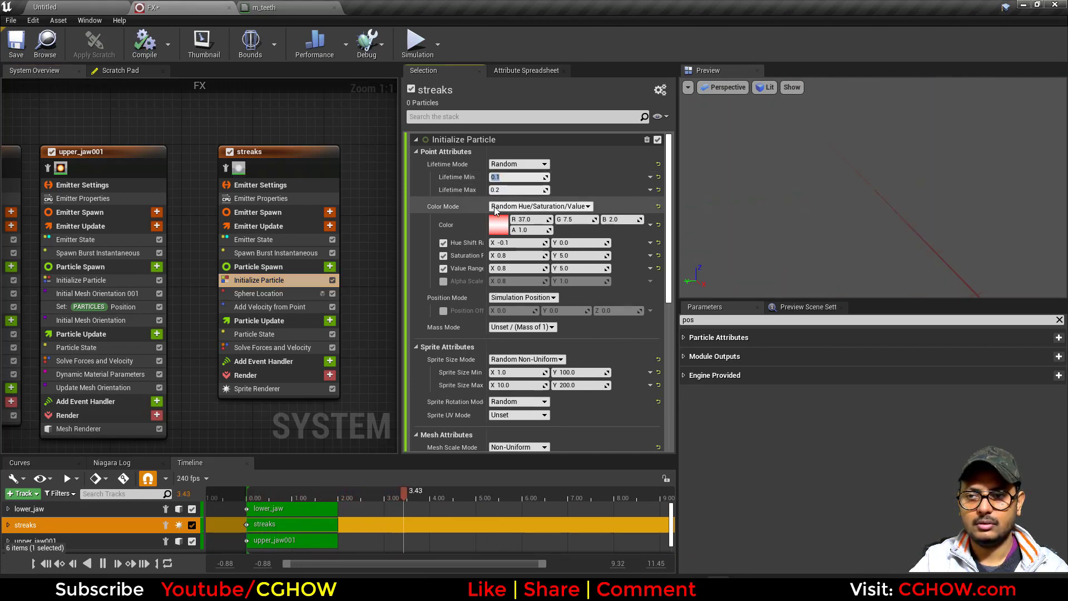
pyautogui.click(285, 295)
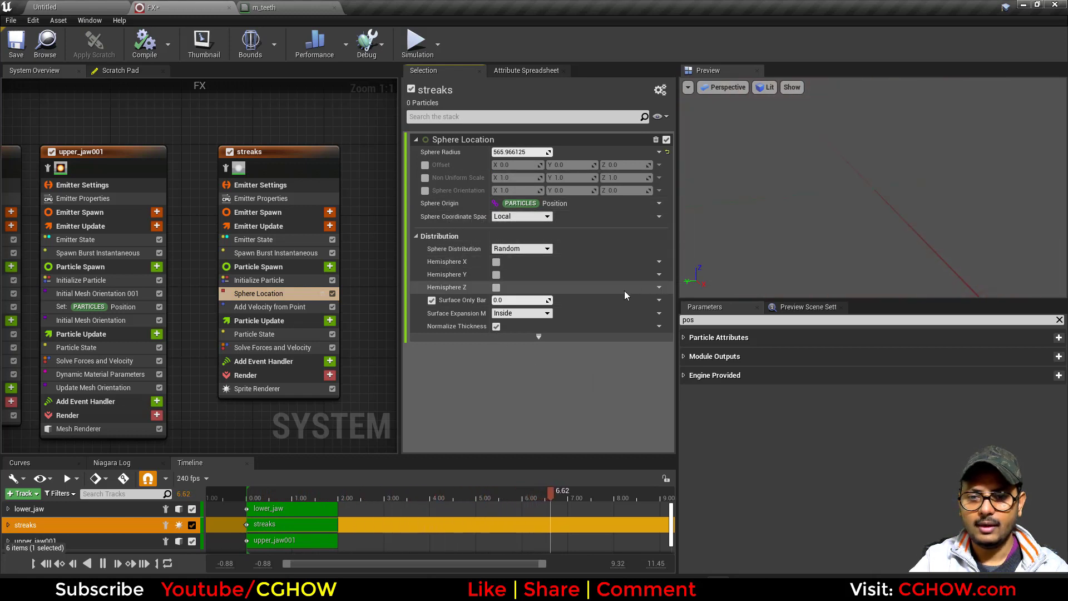
pyautogui.click(26, 51)
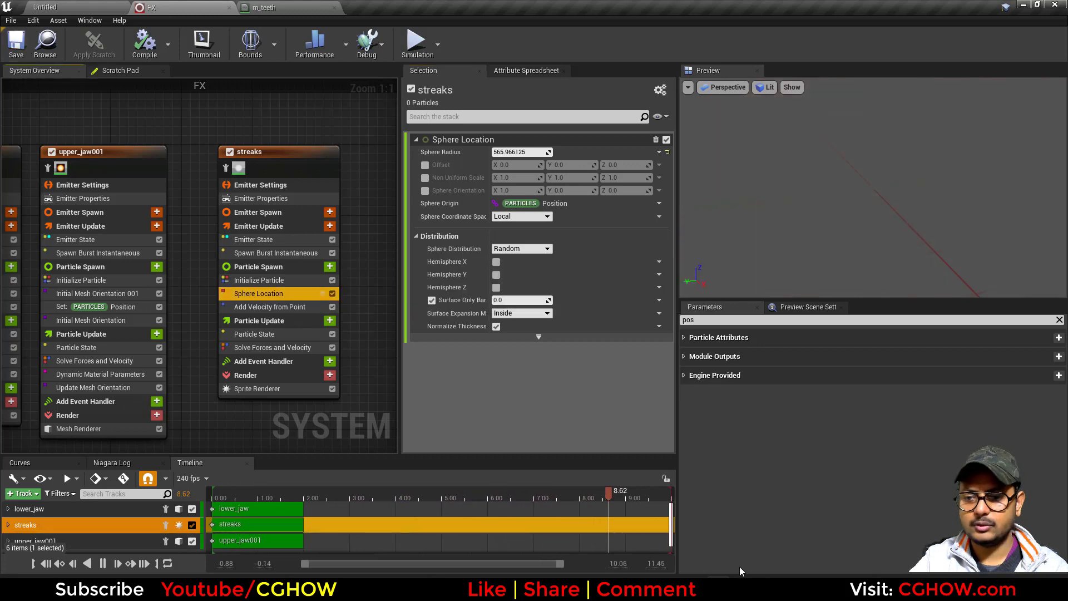
# Step: Switch to the Animal bite reference video and examine how the bite burst develops from frame 8 to frame 22
pyautogui.hotkey('alt', 'Tab')
pyautogui.press('super+Up')
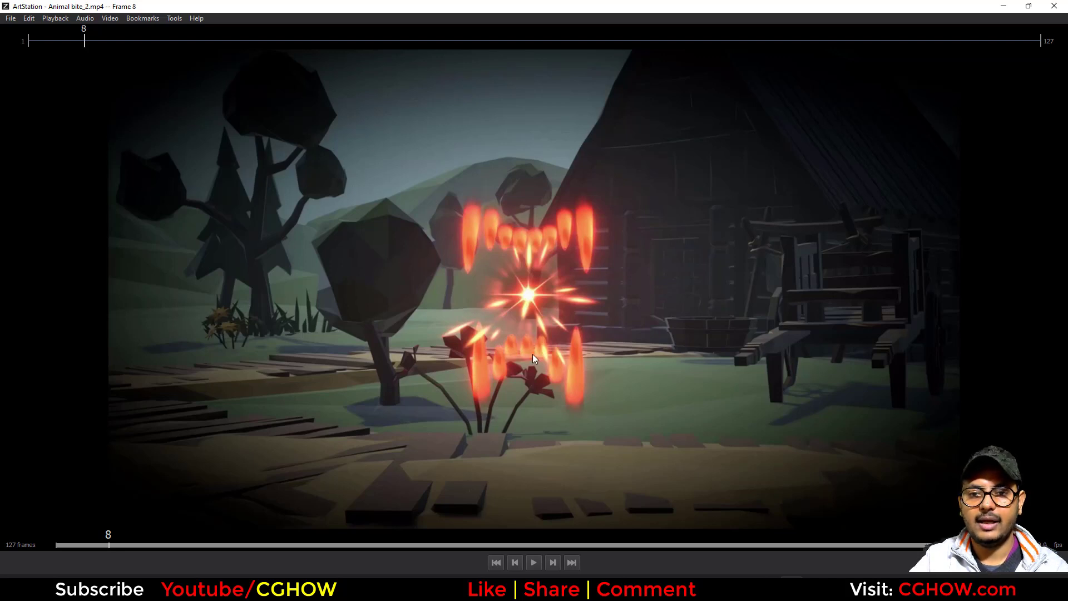
pyautogui.moveTo(167, 545); pyautogui.dragTo(215, 549)
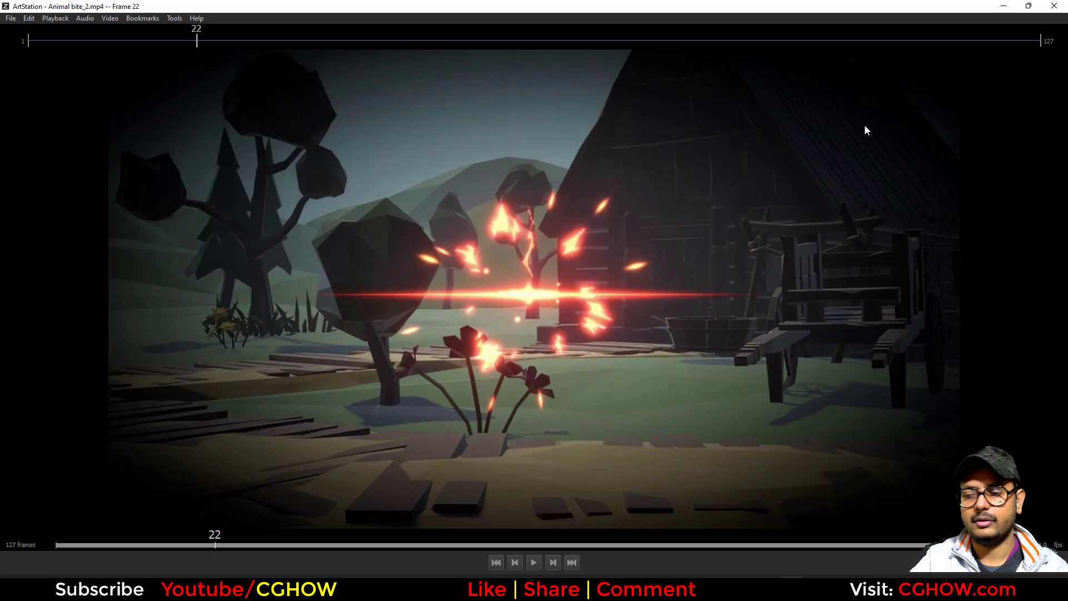
pyautogui.click(1005, 6)
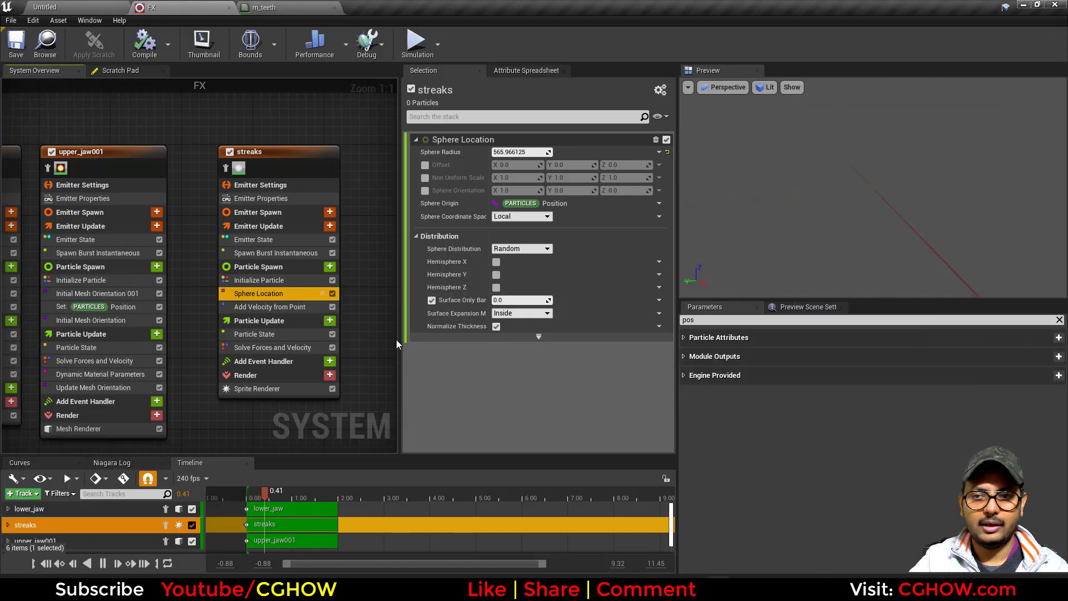
# Step: Duplicate the streaks emitter and place the copy beside the original in the system overview
pyautogui.moveTo(356, 313)
pyautogui.mouseDown(button='right')
pyautogui.moveTo(353, 287)
pyautogui.moveTo(319, 289)
pyautogui.mouseUp(button='right')
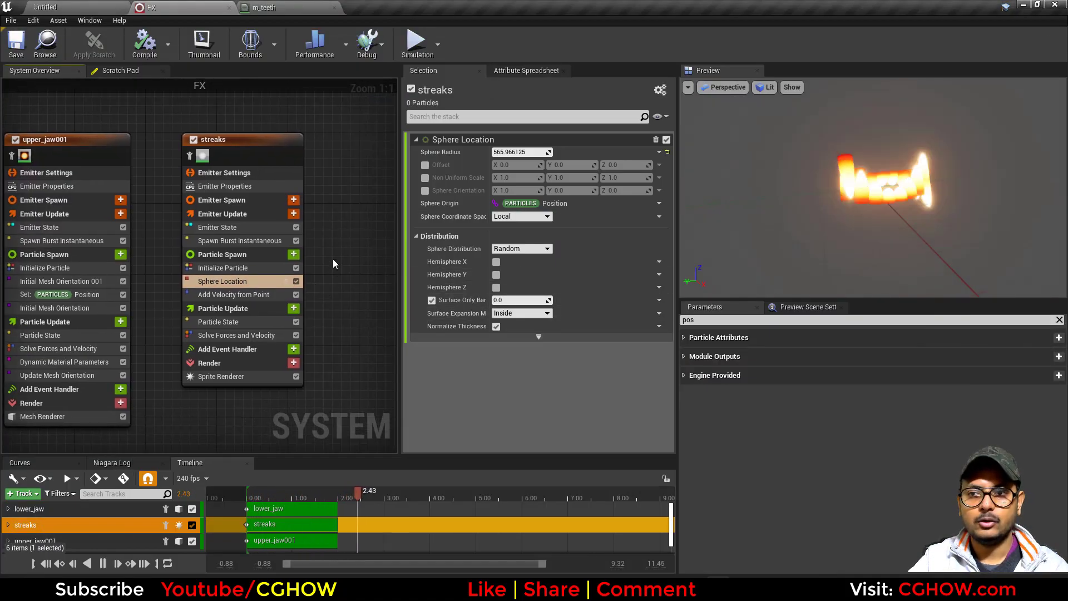
pyautogui.moveTo(287, 158); pyautogui.dragTo(190, 154, button='right')
pyautogui.click(177, 144)
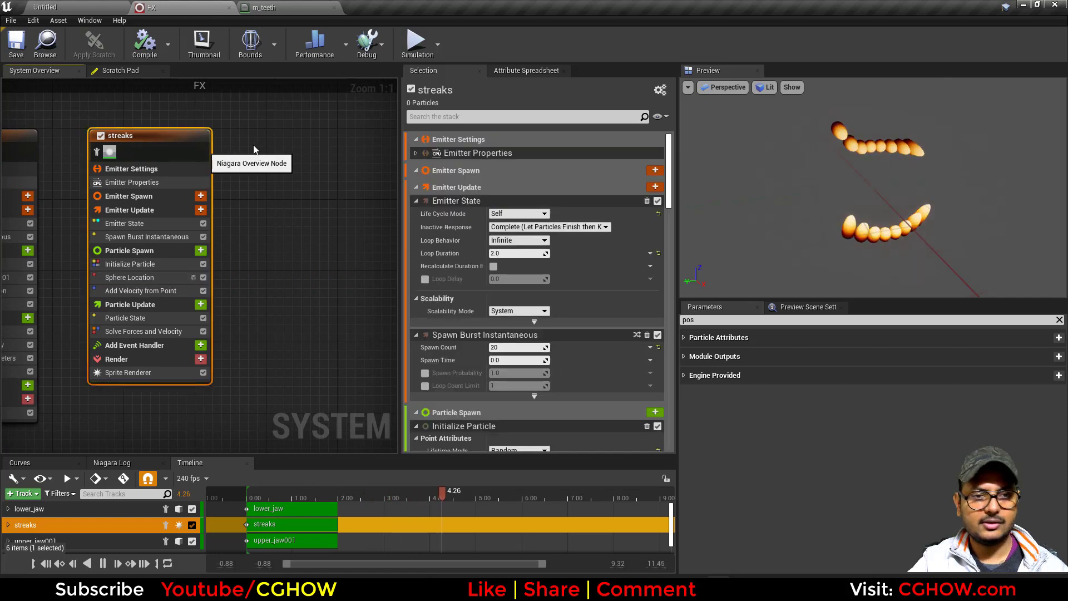
pyautogui.hotkey('ctrl', 'd')
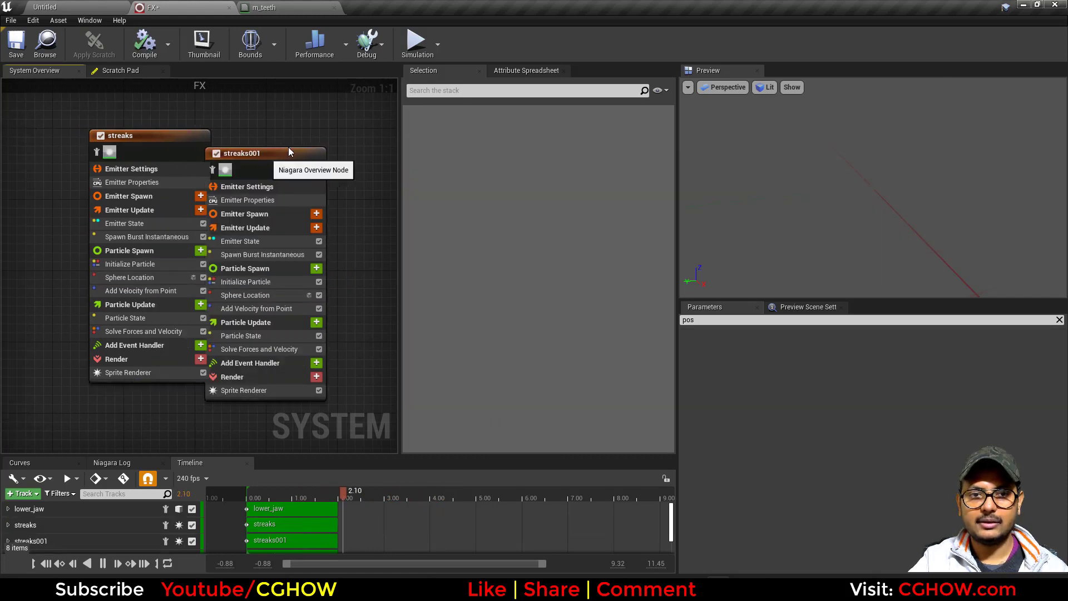
pyautogui.moveTo(282, 150); pyautogui.dragTo(310, 140)
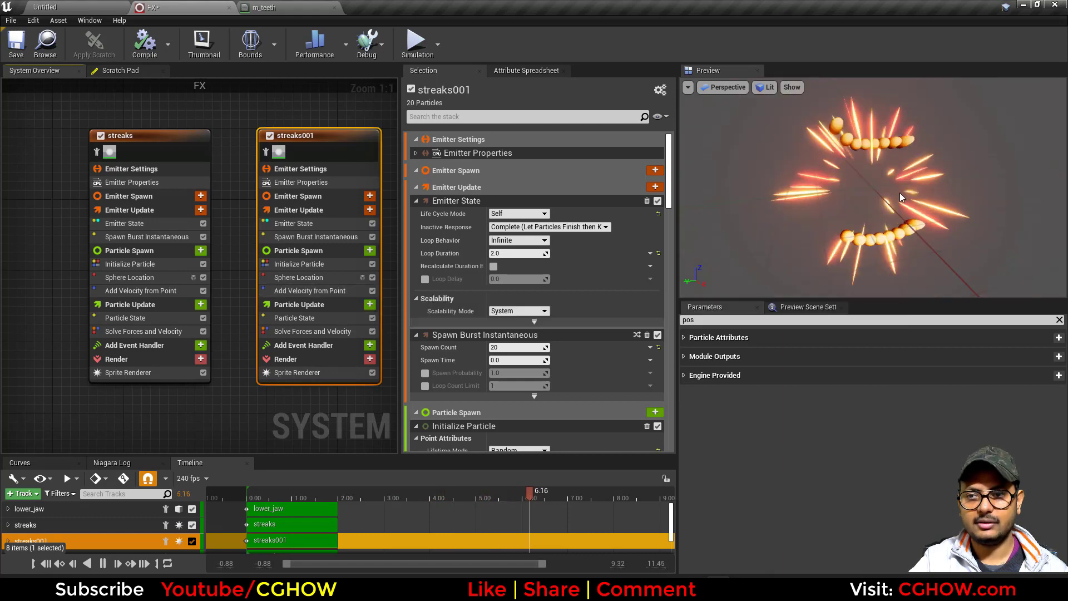
# Step: Enable a Loop Delay of 0.4 in the streaks001 Emitter State and set its Loop Duration to 1.6
pyautogui.scroll(-1, 450, 334)
pyautogui.moveTo(212, 421); pyautogui.dragTo(463, 397, button='right')
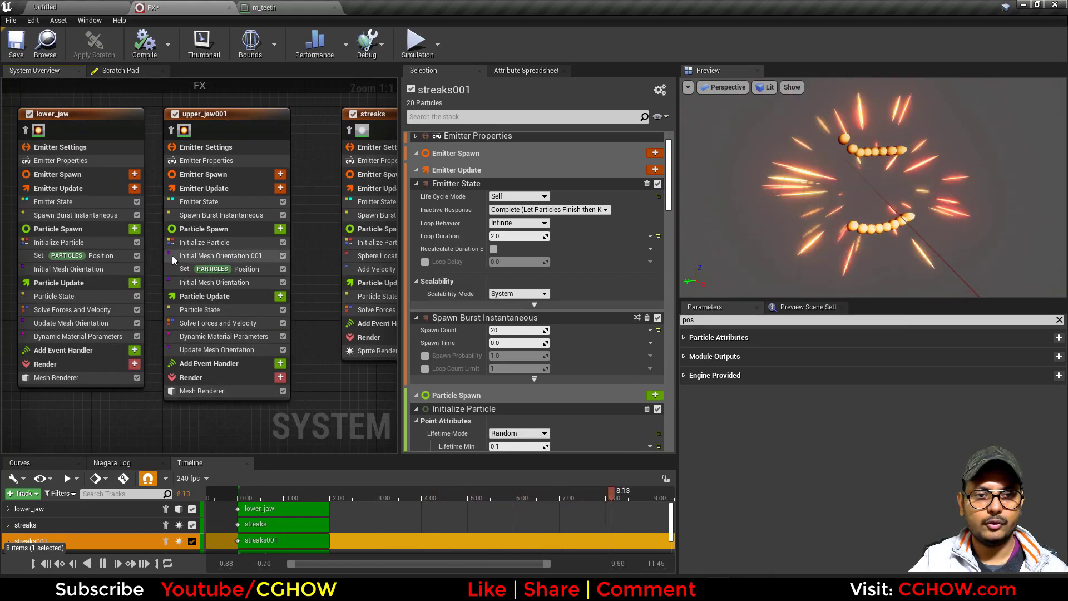
pyautogui.click(208, 241)
pyautogui.moveTo(357, 392); pyautogui.dragTo(40, 387, button='right')
pyautogui.click(284, 219)
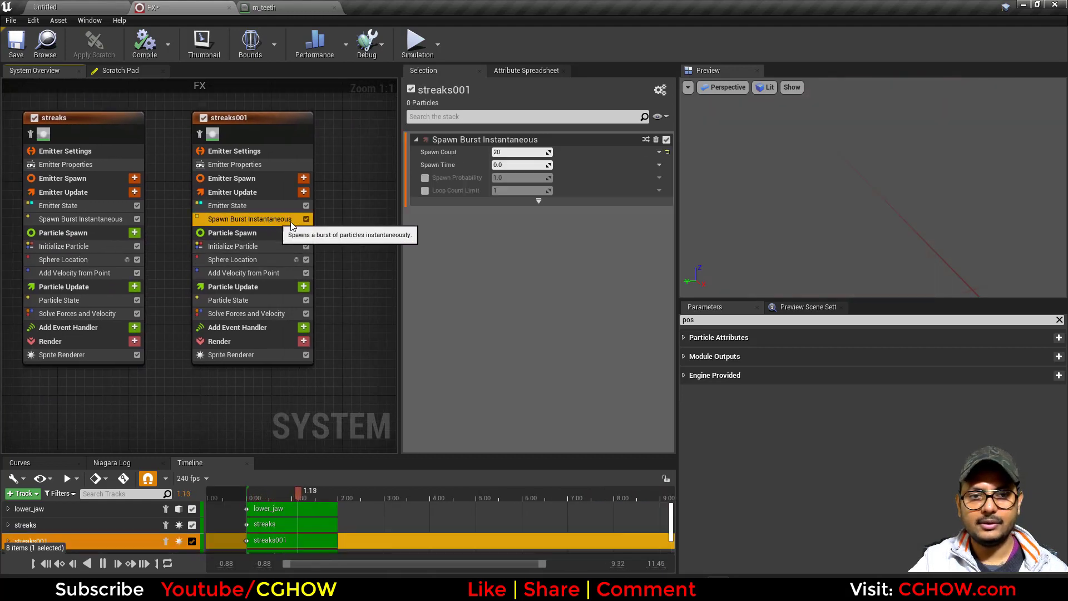
pyautogui.click(227, 205)
pyautogui.click(505, 218)
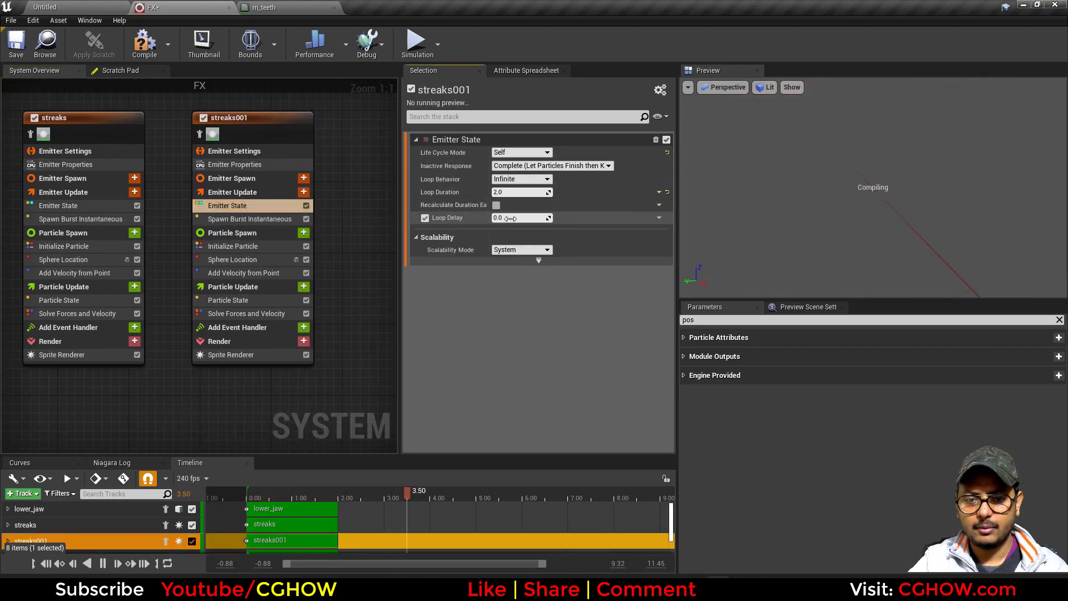
pyautogui.write('0.4')
pyautogui.press('Return')
pyautogui.click(507, 193)
pyautogui.write('1.6')
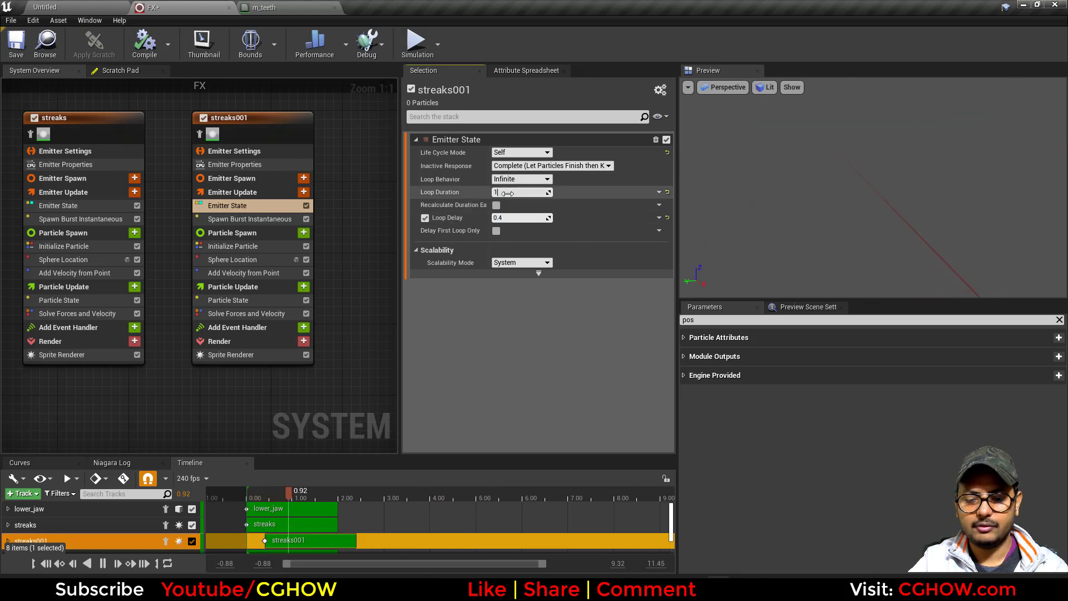
pyautogui.press('Return')
# Step: Set the streaks001 emitter's Velocity Strength to 2000 and its Sphere Radius to 10 for an outward burst
pyautogui.moveTo(340, 375); pyautogui.dragTo(362, 389, button='right')
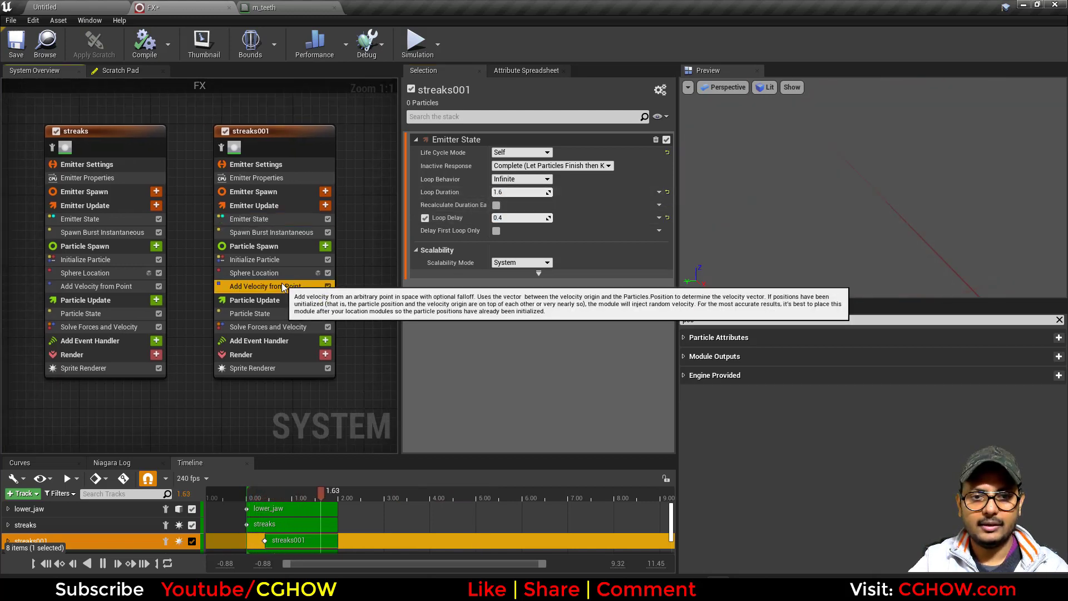
pyautogui.click(265, 286)
pyautogui.click(525, 152)
pyautogui.write('2000.0')
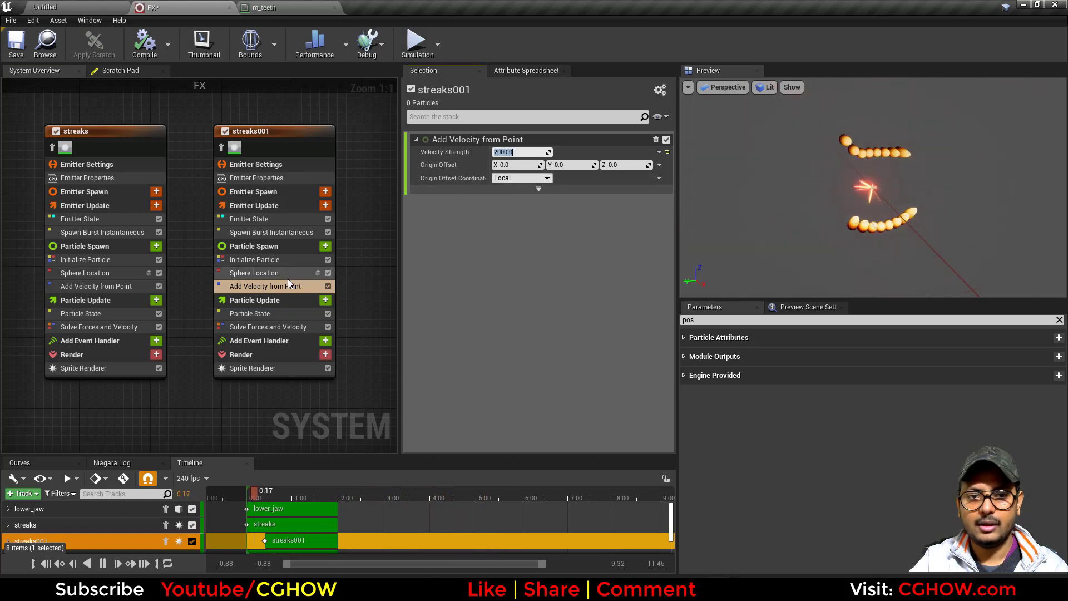
pyautogui.click(289, 273)
pyautogui.write('10')
pyautogui.press('Return')
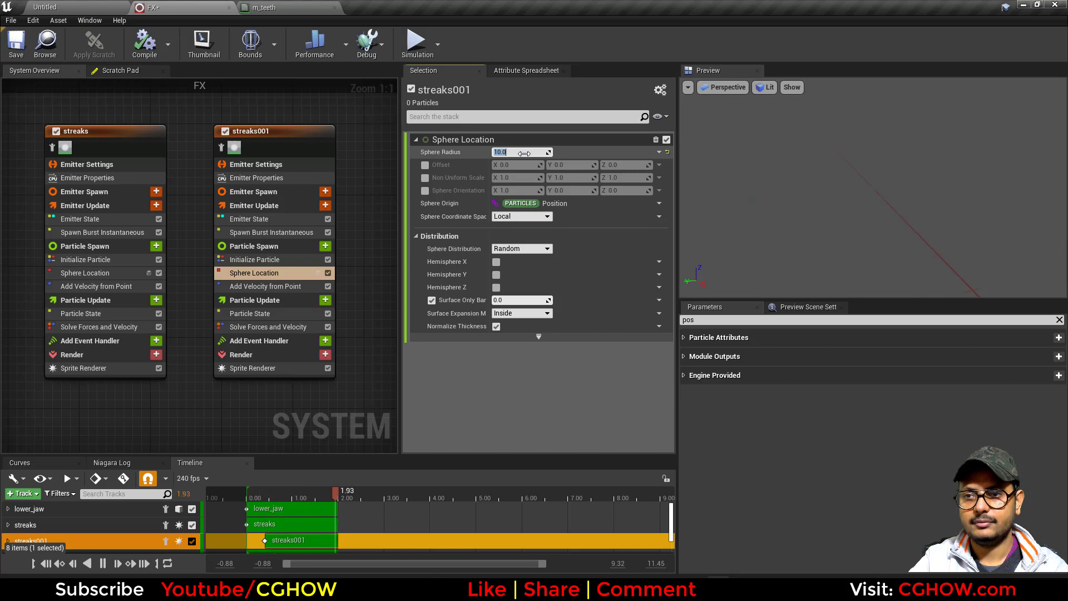
# Step: Set the streaks001 Loop Delay to 0.3 and Loop Duration to 1.7, with a burst Spawn Count of 40
pyautogui.click(274, 232)
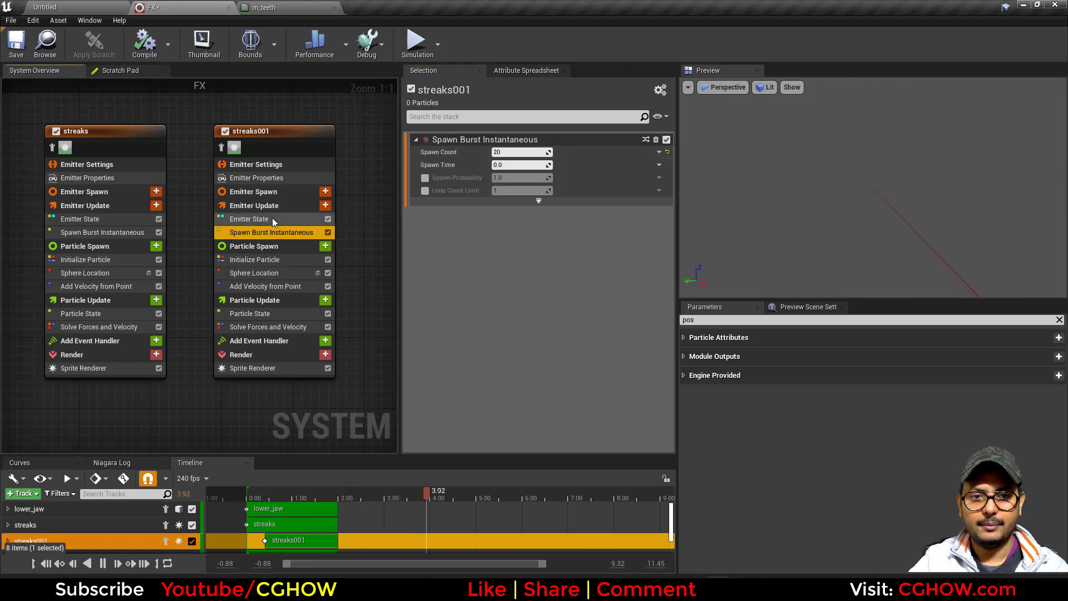
pyautogui.click(273, 218)
pyautogui.write('0.3')
pyautogui.press('Return')
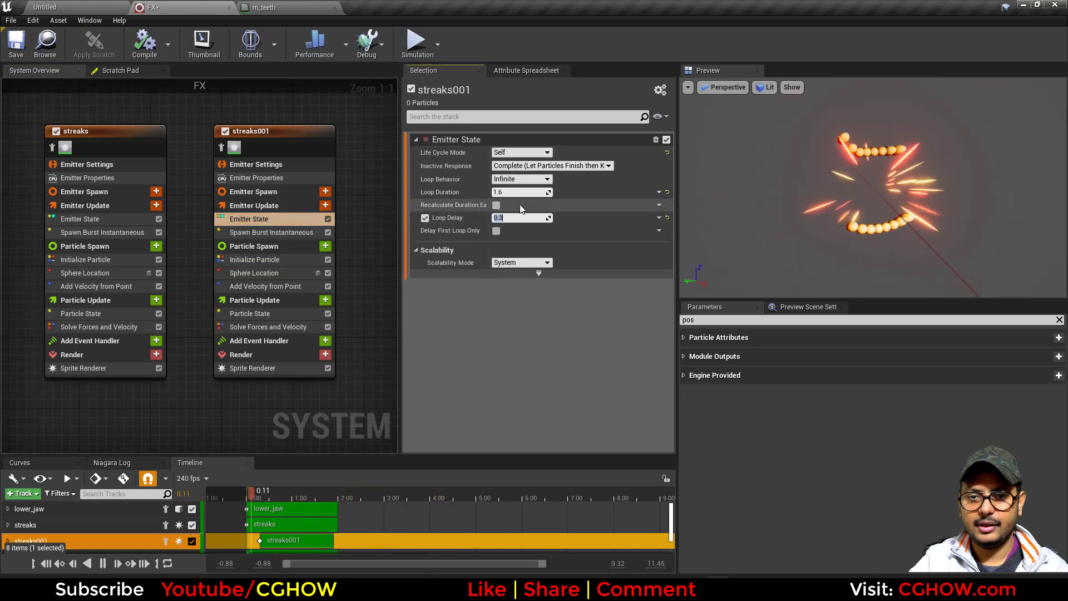
pyautogui.click(508, 195)
pyautogui.write('1.7')
pyautogui.press('Return')
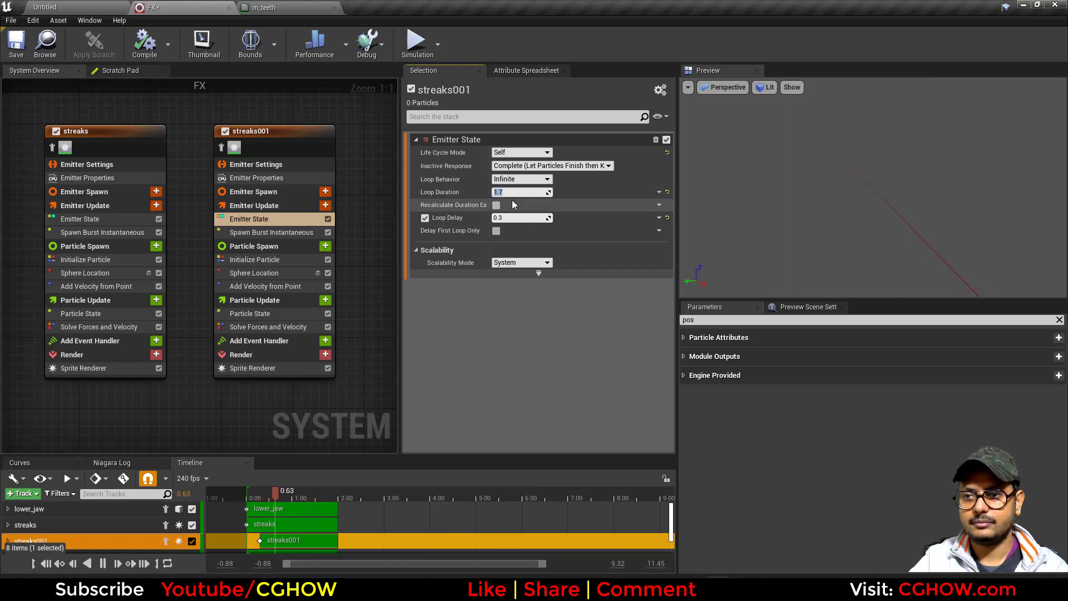
pyautogui.click(273, 233)
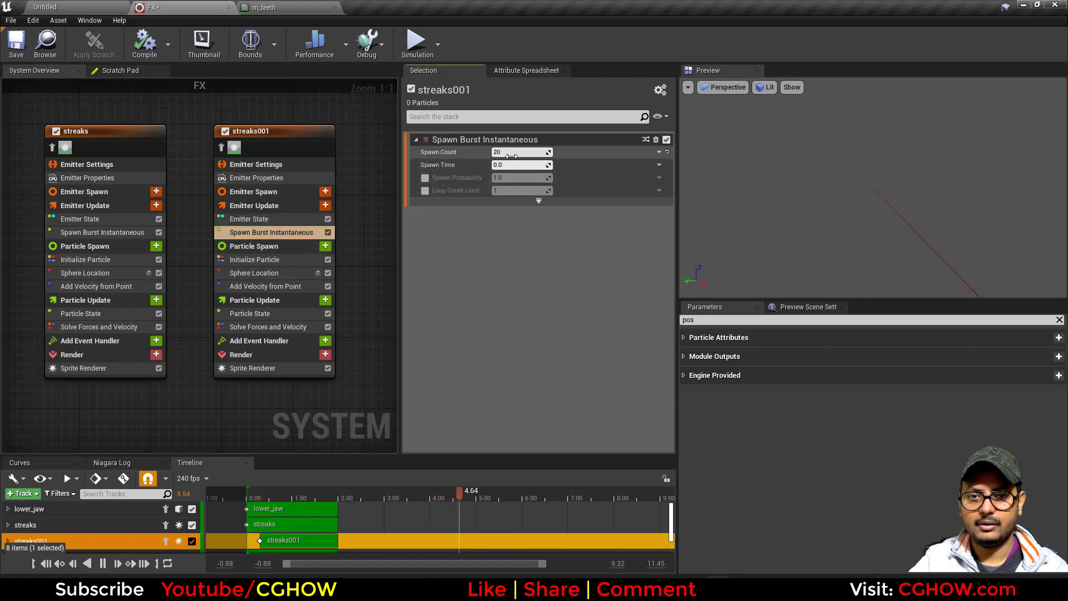
pyautogui.press('Return')
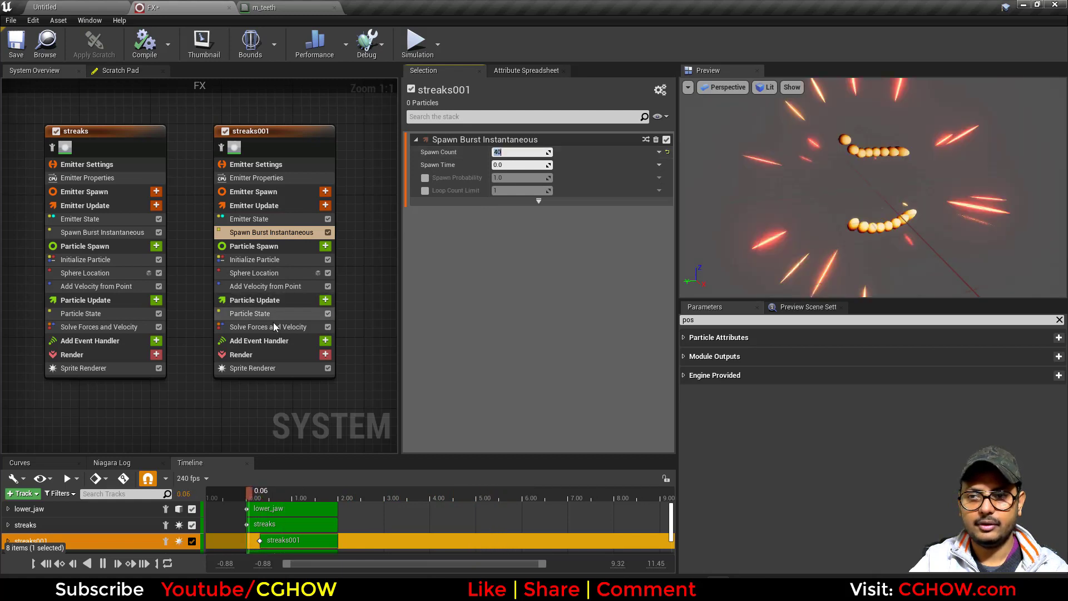
# Step: Set the streaks001 Sprite Size Min Y to 10 and its Lifetime Max to 0.3, and save the system
pyautogui.click(256, 259)
pyautogui.click(573, 372)
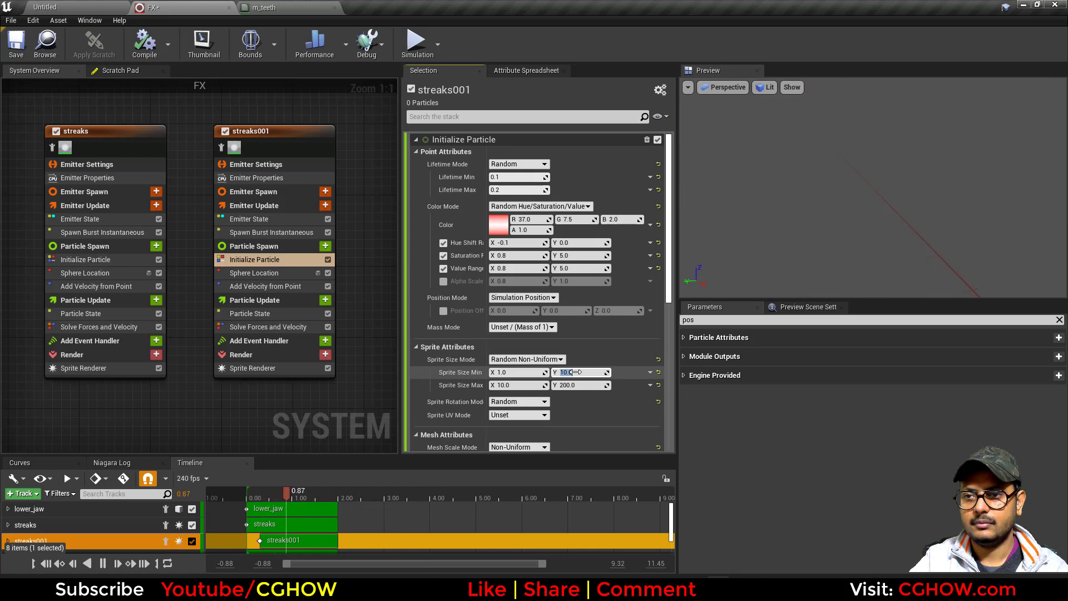
pyautogui.click(513, 189)
pyautogui.write('0.3')
pyautogui.press('Return')
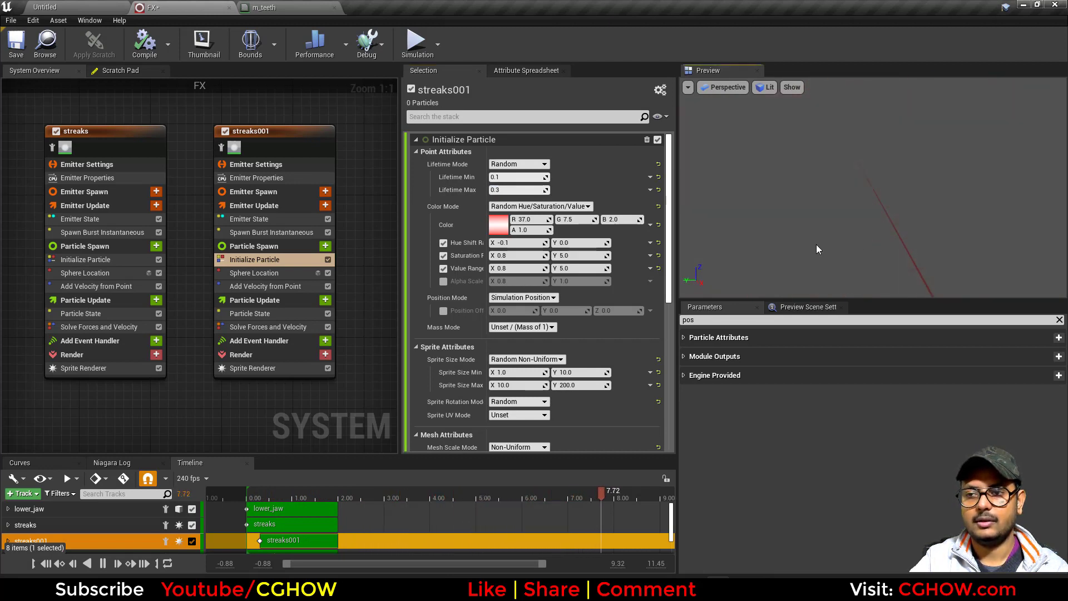
pyautogui.click(18, 46)
# Step: Search the whole Content folder in the level editor for "ring" and limit the results to textures
pyautogui.click(64, 8)
pyautogui.scroll(4, 184, 564)
pyautogui.scroll(5, 182, 563)
pyautogui.click(32, 424)
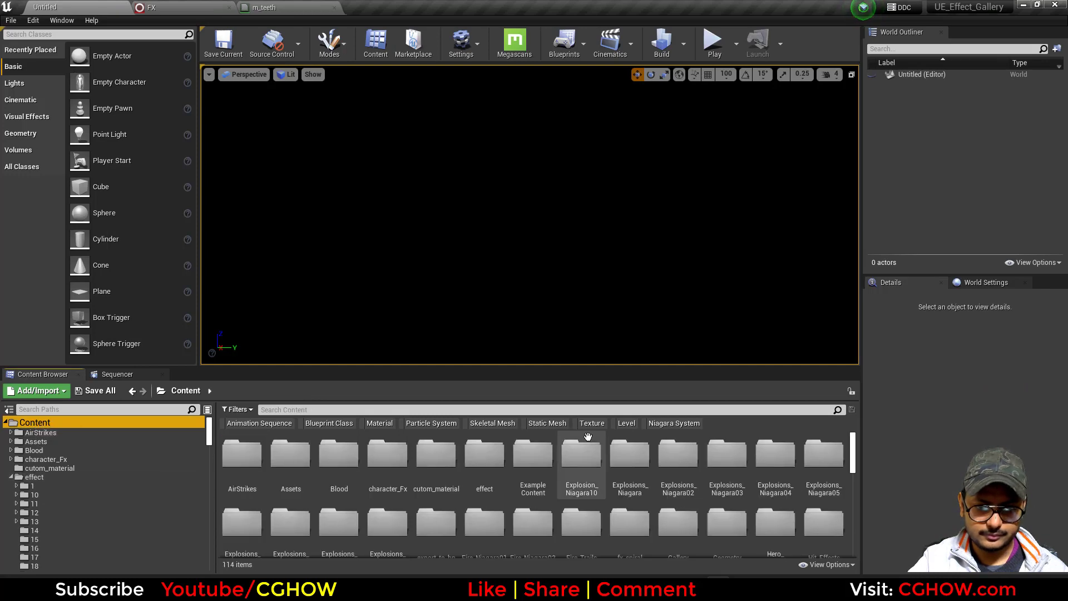
pyautogui.click(563, 406)
pyautogui.write('ring')
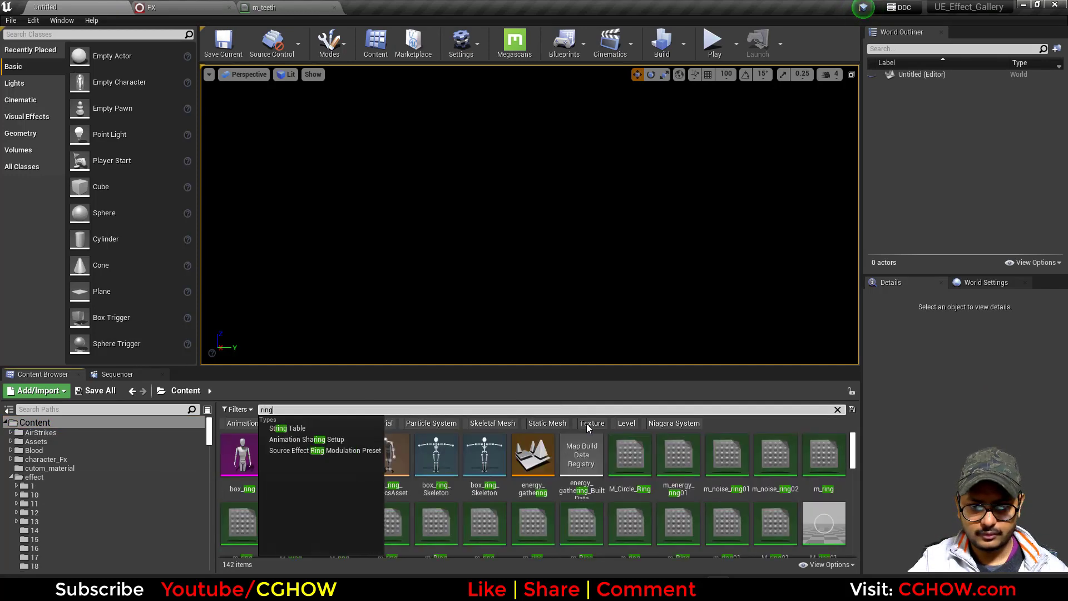
pyautogui.click(587, 423)
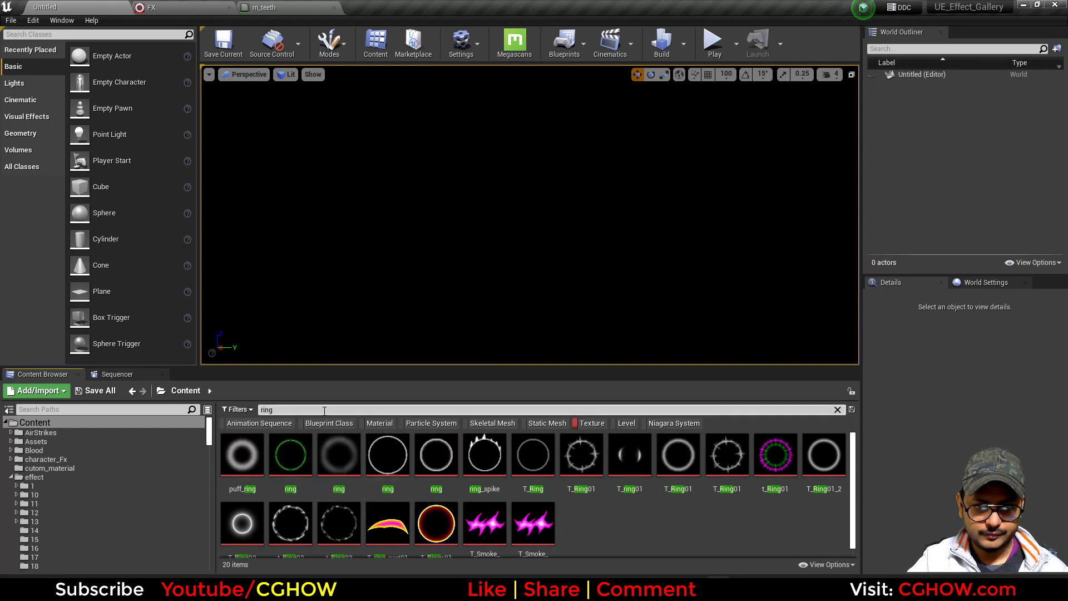
# Step: Search the textures for "shockwa" and browse the shockwave textures for a suitable one
pyautogui.write('sh')
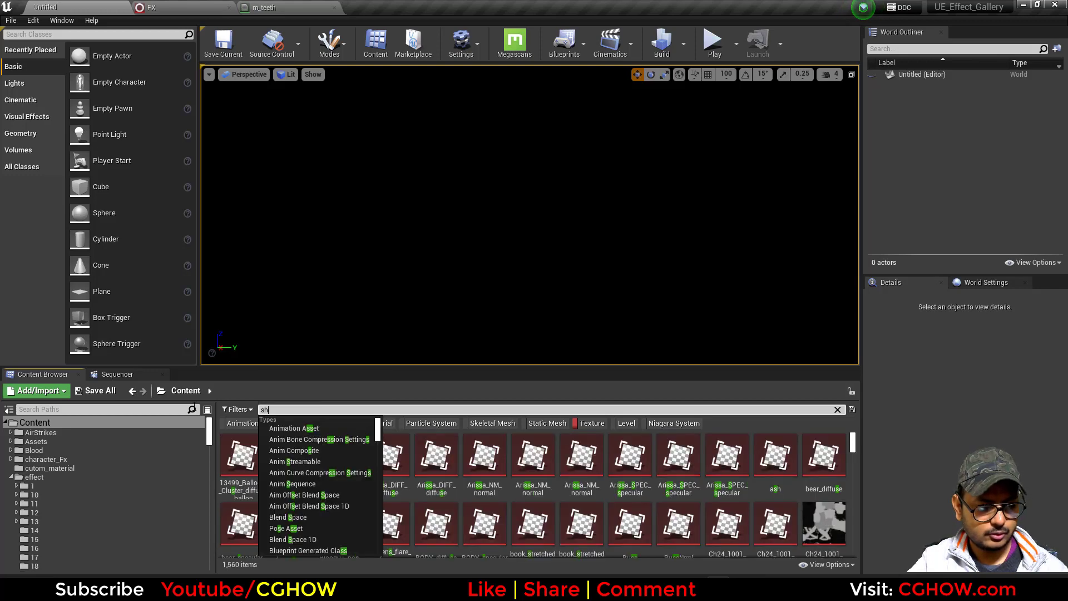
pyautogui.write('ockwa')
pyautogui.scroll(-3, 578, 470)
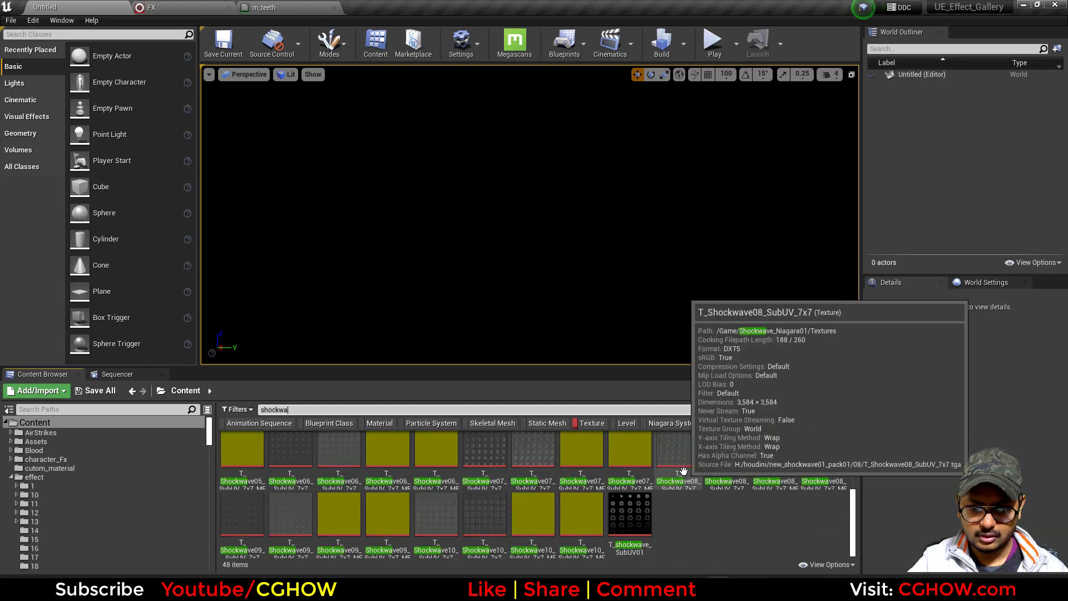
# Step: Open the radial-streak t_Shockwave01 texture, locate it in its Effect31 folder, and show its references
pyautogui.scroll(5, 660, 477)
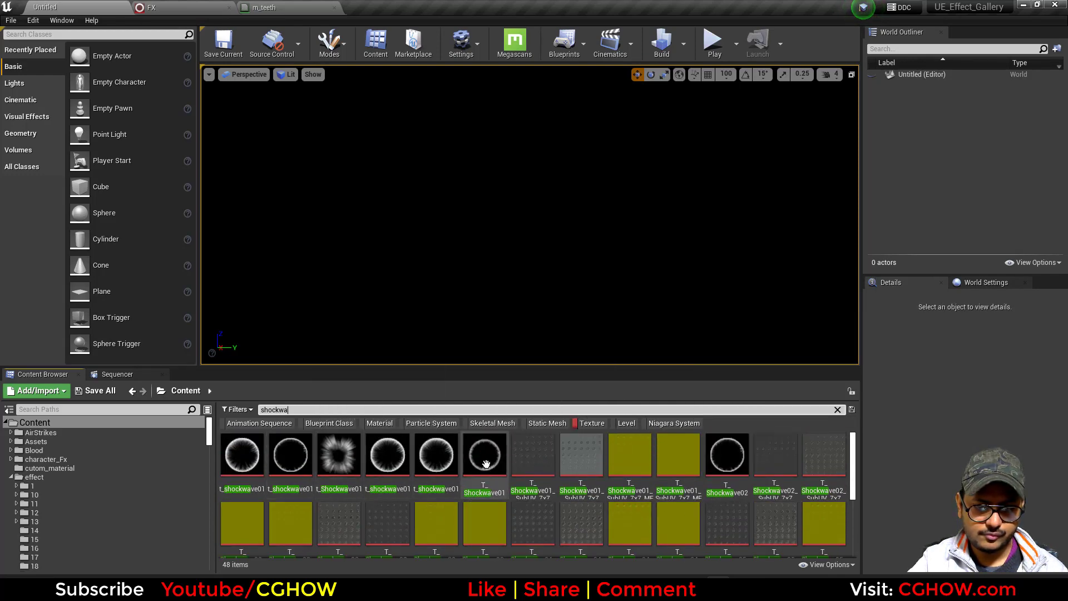
pyautogui.doubleClick(333, 470)
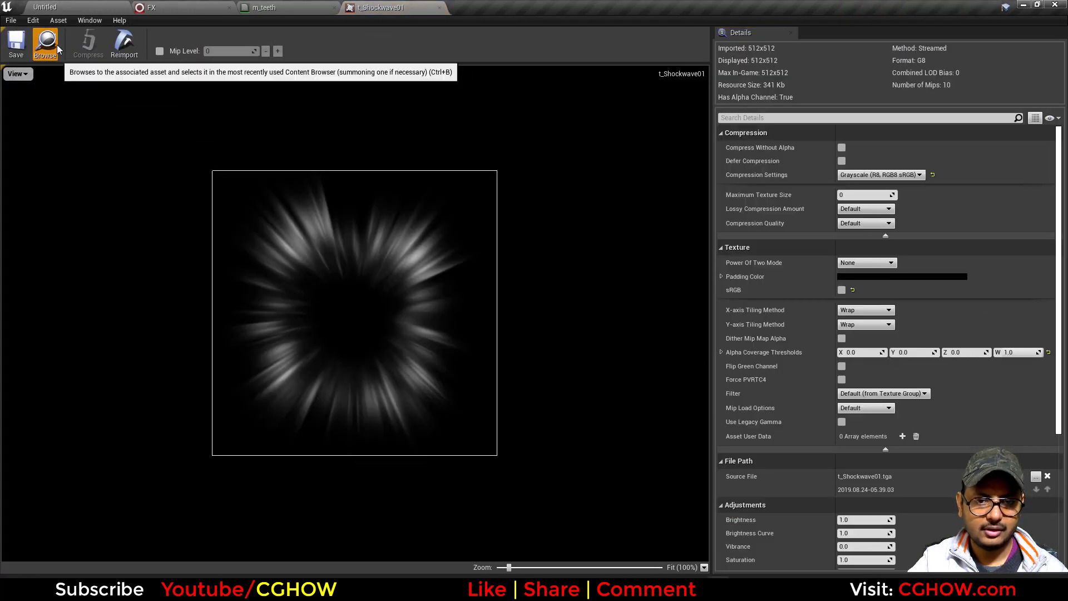
pyautogui.click(57, 45)
pyautogui.hotkey('alt', 'shift', 'r')
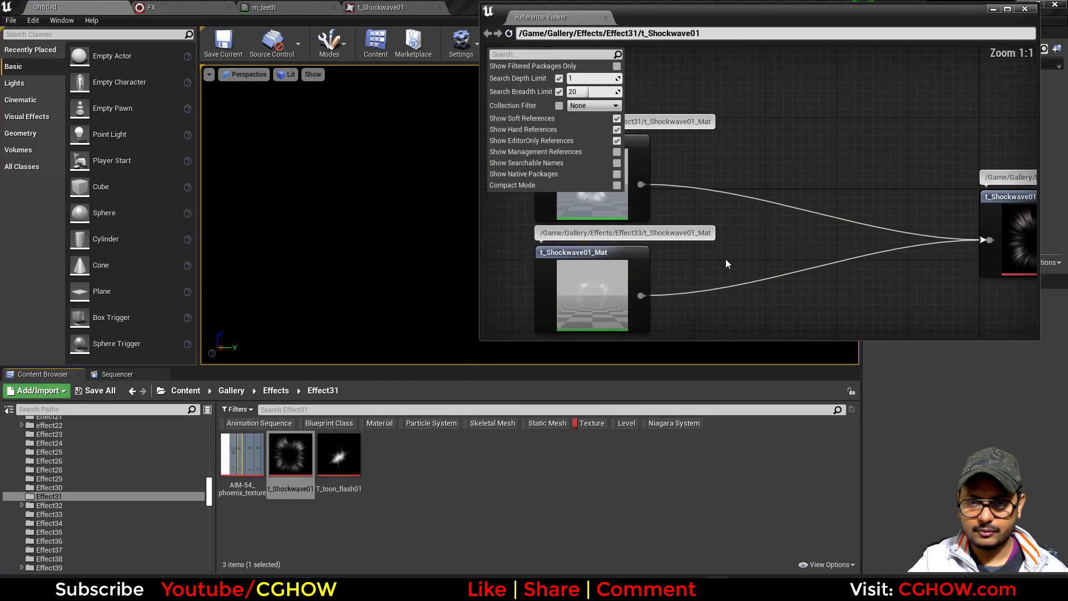
# Step: Locate the Effect31 t_Shockwave01_Mat material that uses the texture, inspect its graph, and select it in the content folder
pyautogui.click(745, 225)
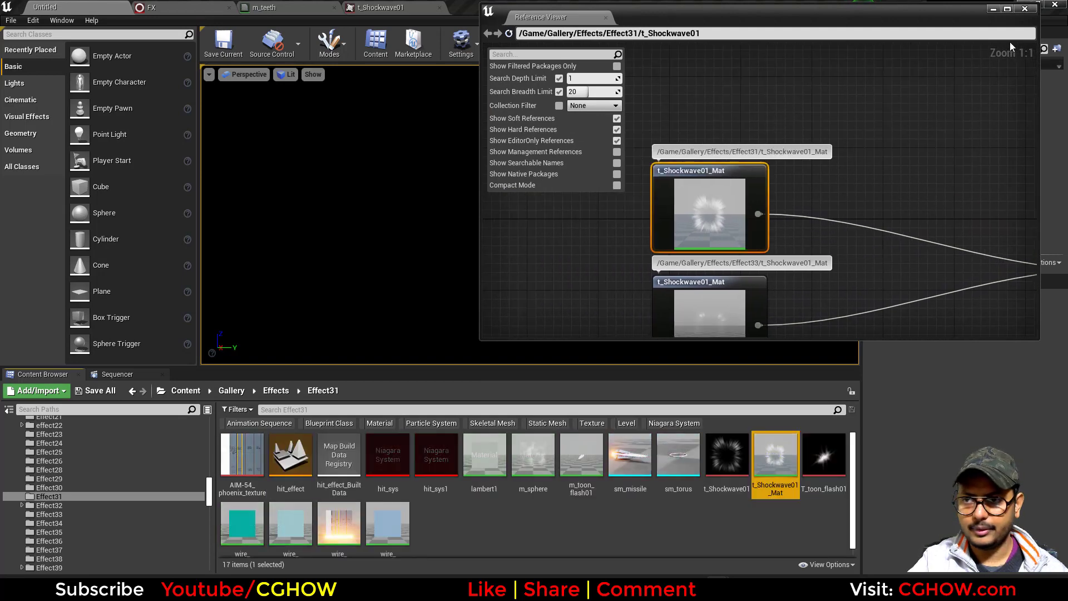
pyautogui.click(1025, 8)
pyautogui.doubleClick(775, 474)
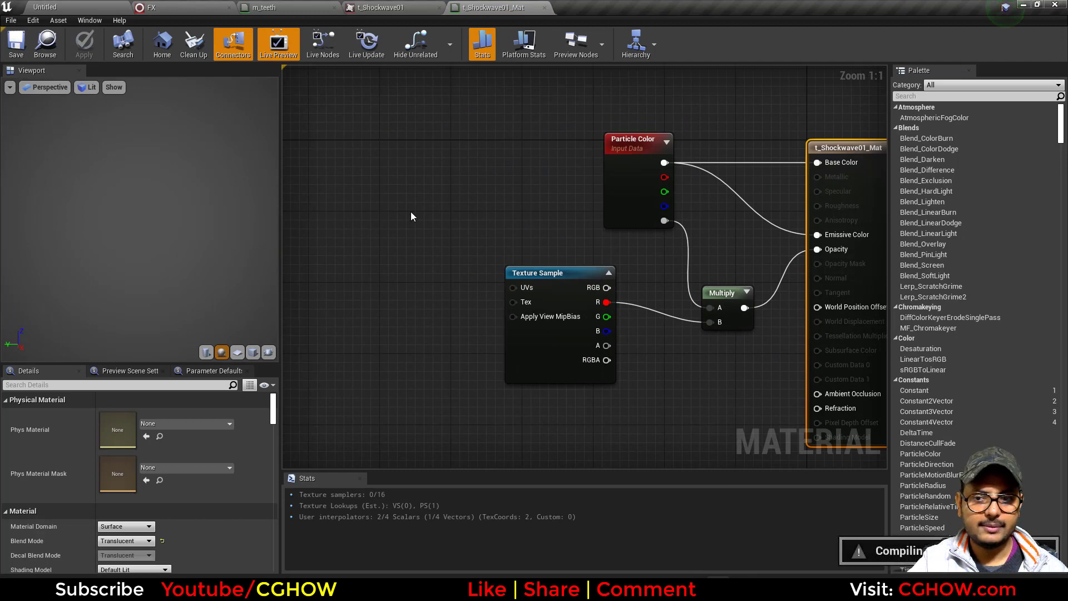
pyautogui.click(46, 47)
# Step: Duplicate the streaks emitter in the FX system and place the copy beside streaks001
pyautogui.click(152, 7)
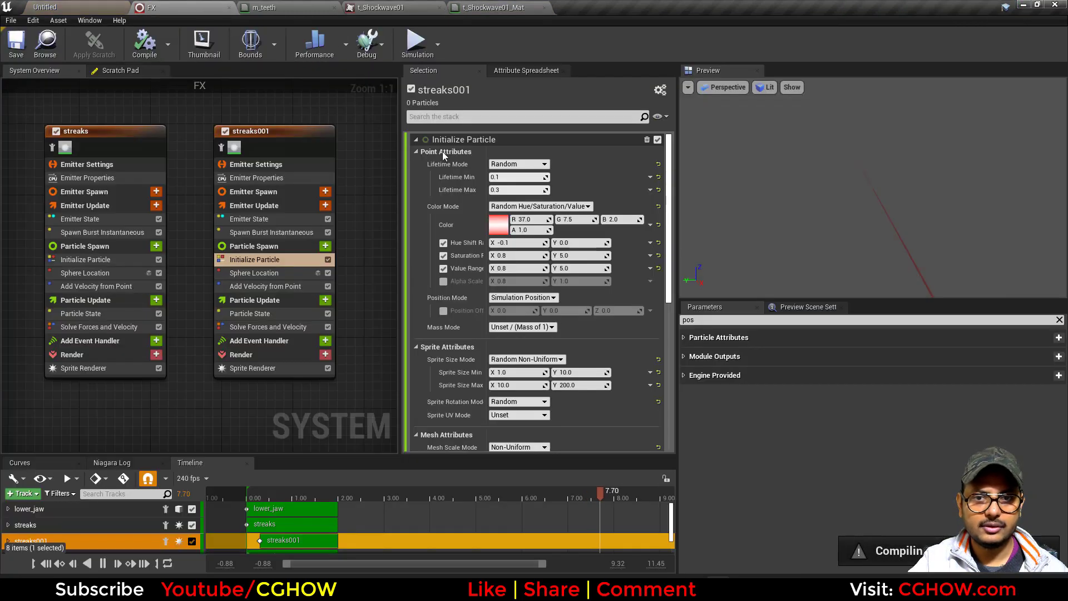
pyautogui.click(185, 134)
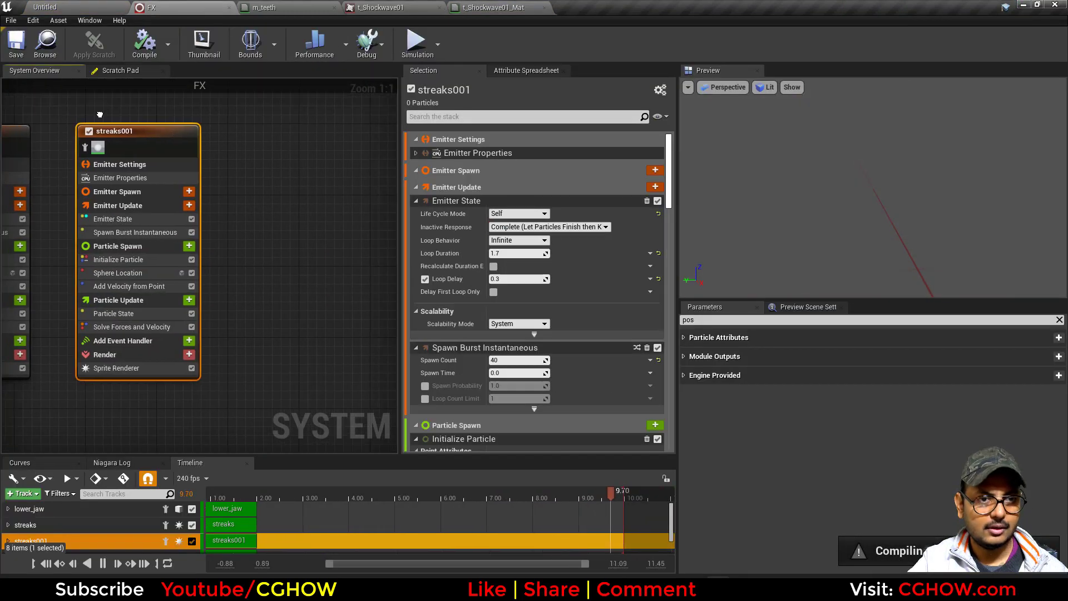
pyautogui.press('Home')
pyautogui.click(101, 138)
pyautogui.moveTo(298, 106); pyautogui.dragTo(104, 102, button='right')
pyautogui.click(190, 123)
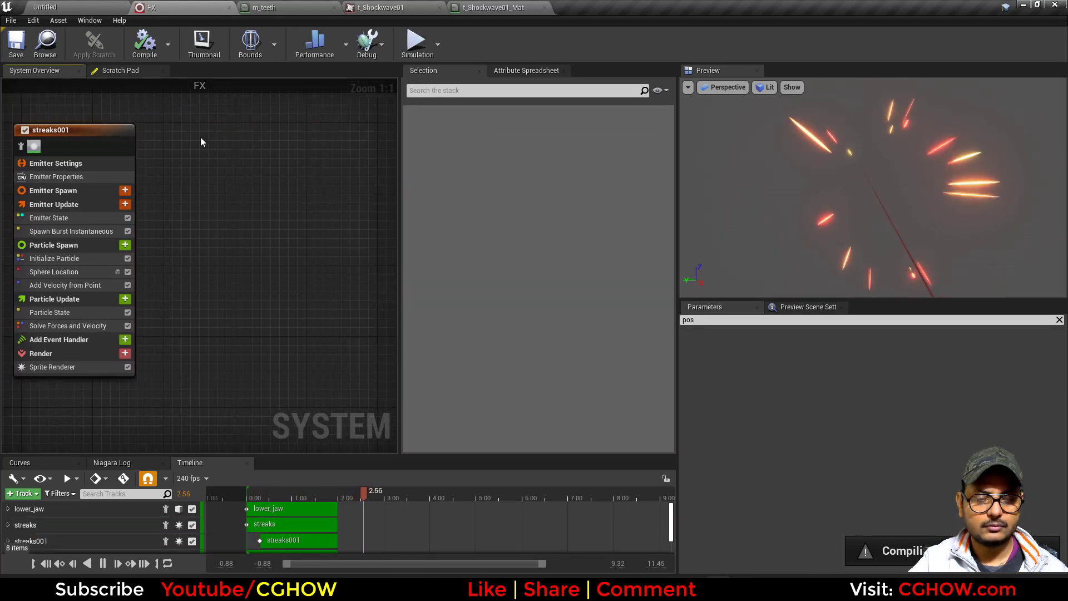
pyautogui.hotkey('ctrl', 'v')
pyautogui.click(236, 130)
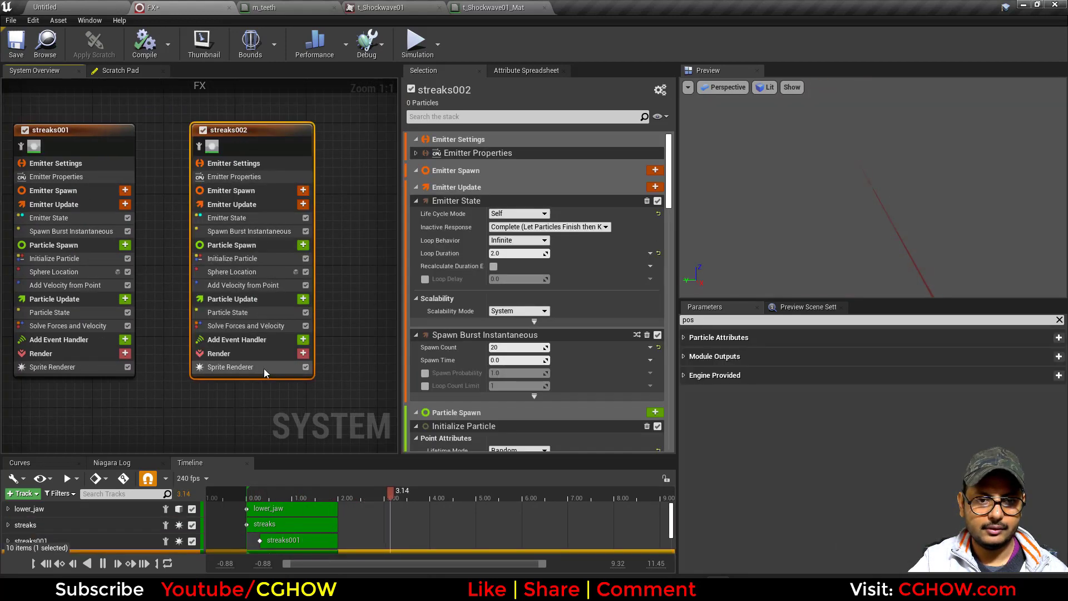
# Step: Assign t_Shockwave01_Mat to the duplicated emitter's Sprite Renderer, then rename and isolate the emitter as ring
pyautogui.click(264, 367)
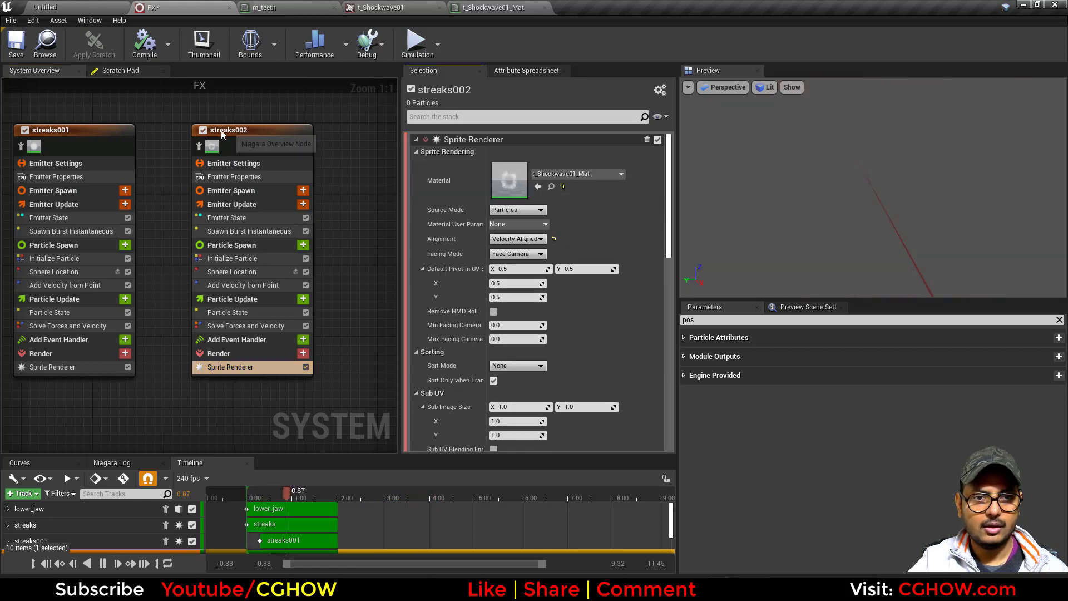
pyautogui.doubleClick(223, 131)
pyautogui.write('ring')
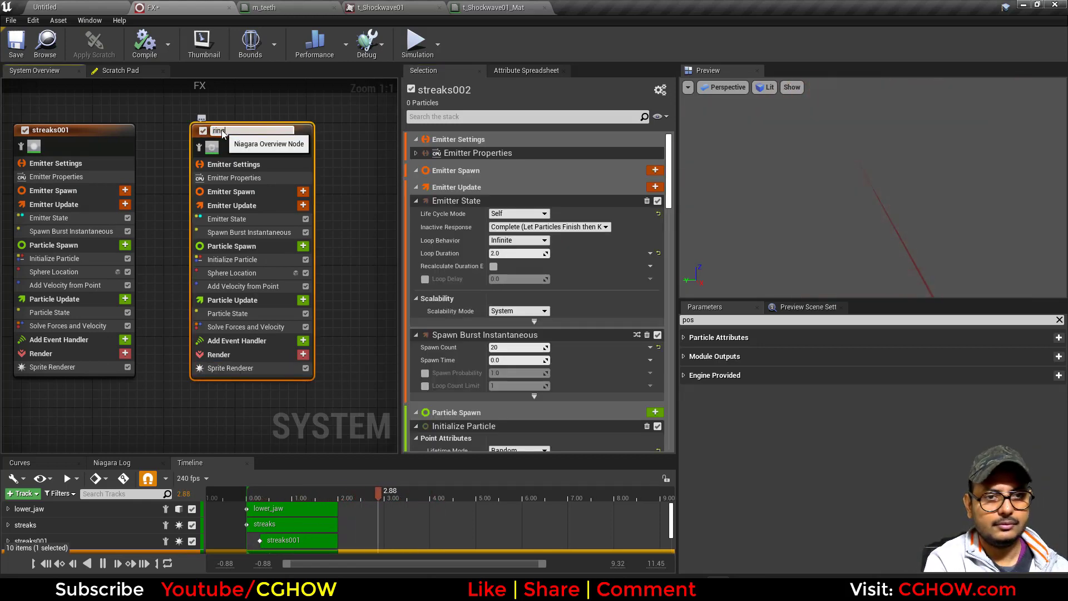
pyautogui.press('Return')
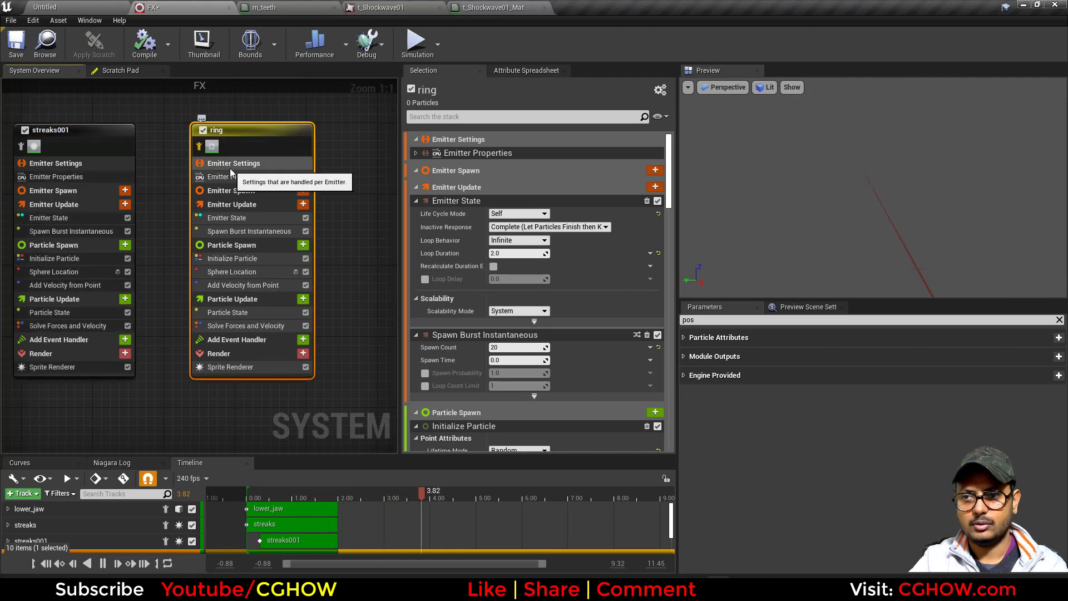
# Step: Set the ring emitter's burst Spawn Count to 3 and remove its Sphere Location and Add Velocity from Point modules
pyautogui.click(273, 372)
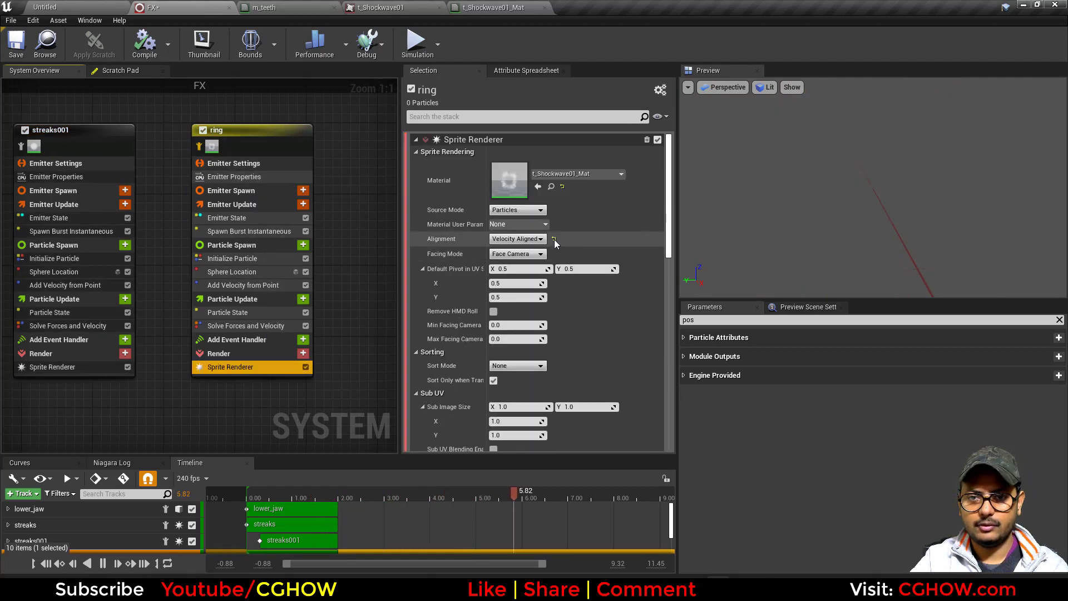
pyautogui.click(255, 232)
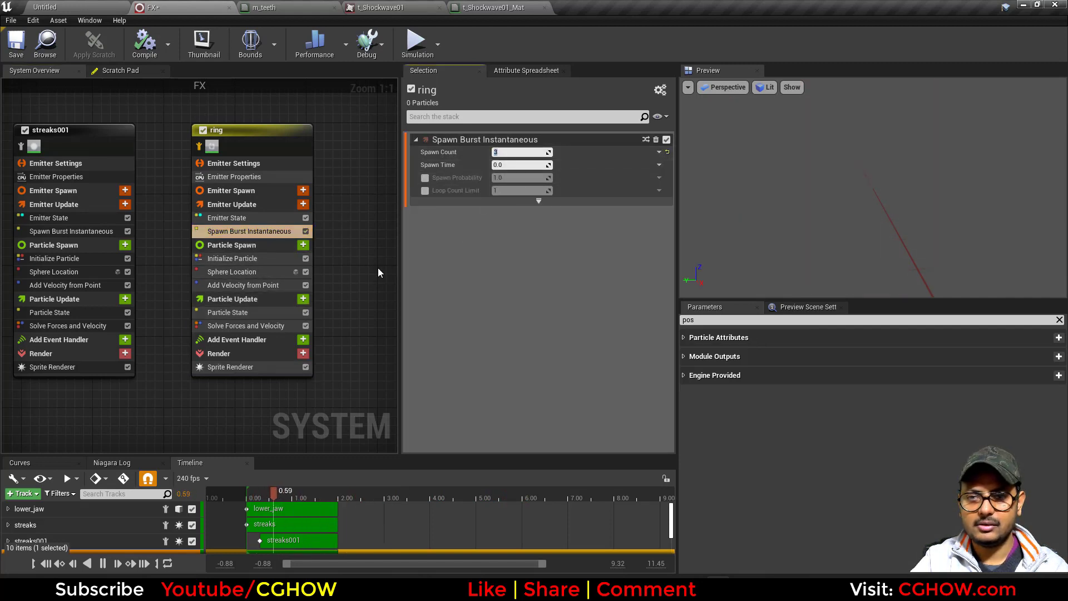
pyautogui.click(245, 272)
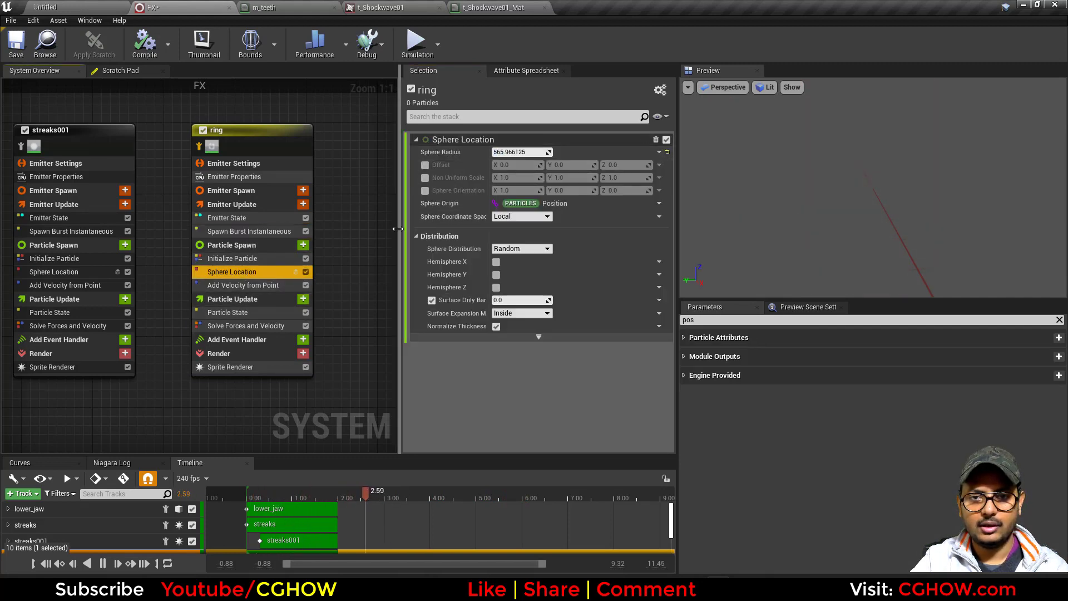
pyautogui.press('Delete')
pyautogui.click(263, 272)
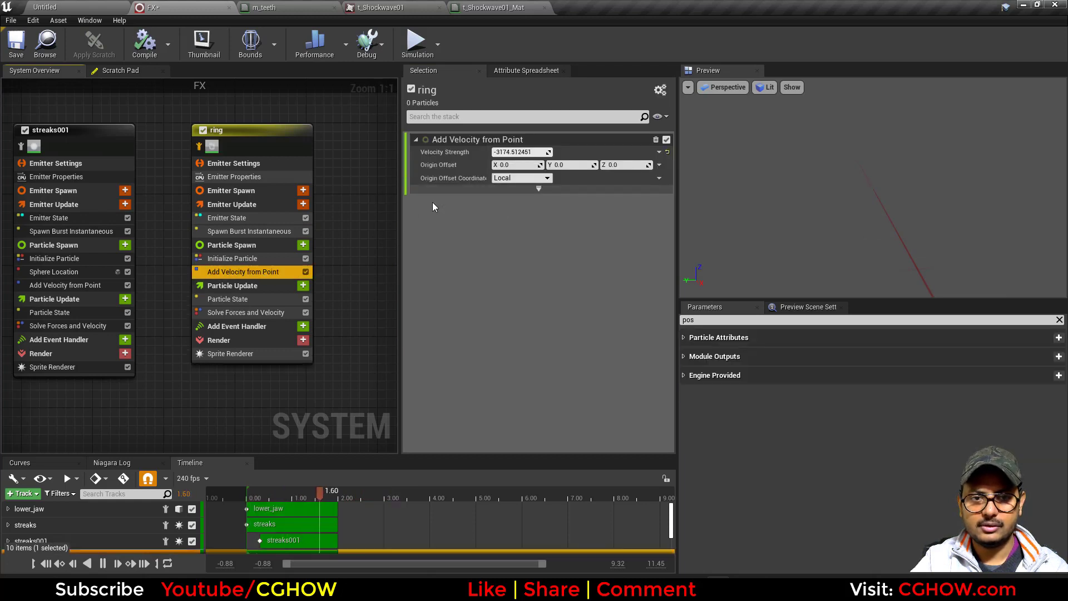
pyautogui.press('Delete')
# Step: Change the ring's Sprite Size Mode to Uniform with a Uniform Sprite Size of 500
pyautogui.click(252, 259)
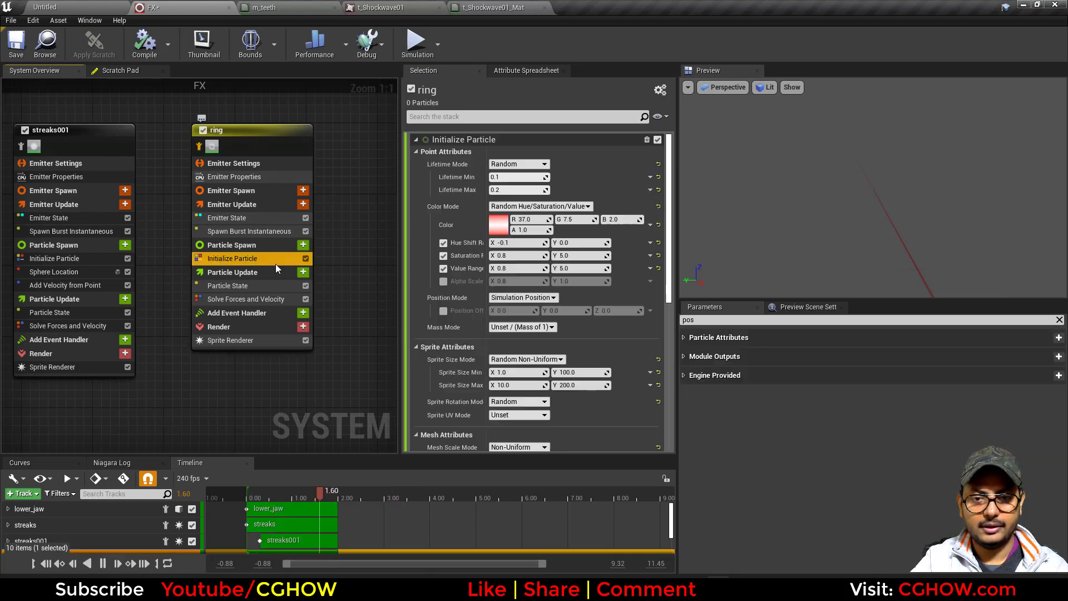
pyautogui.click(526, 360)
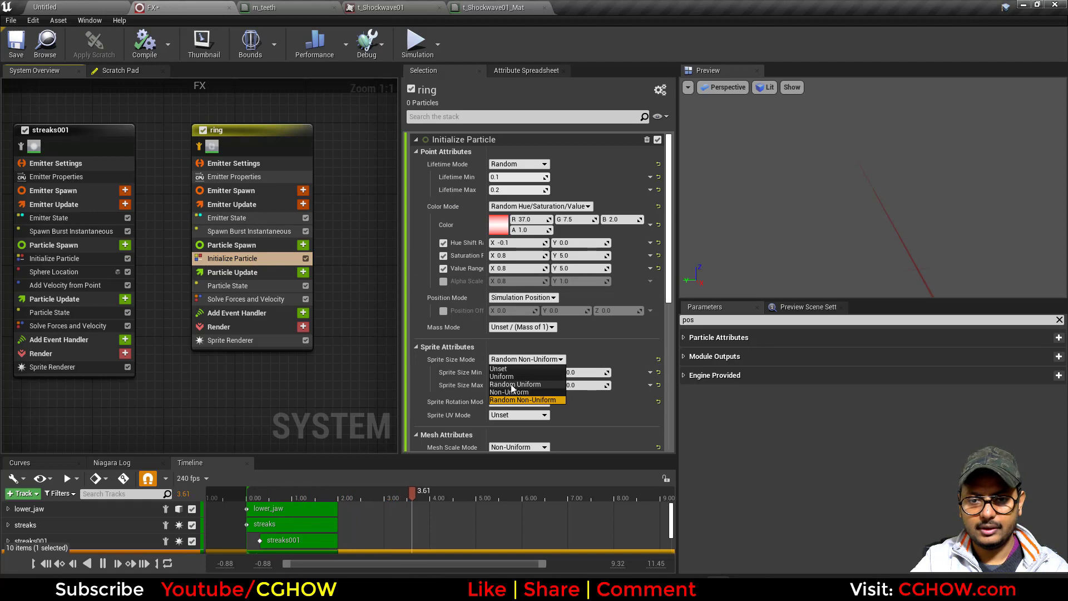
pyautogui.click(504, 376)
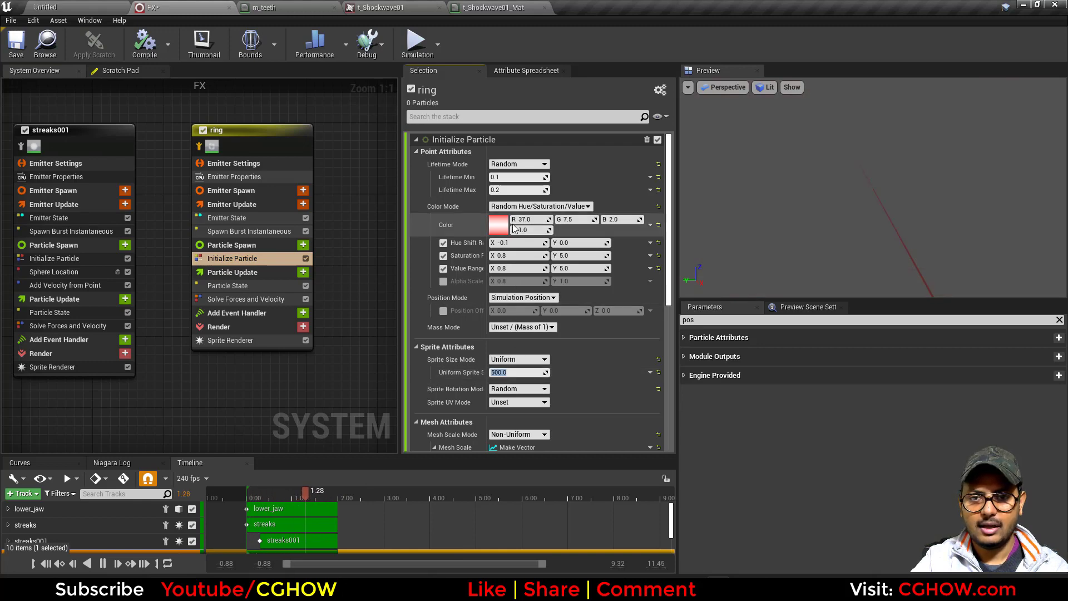
# Step: Lower the ring color's brightness value to 1 and set the maximum of its Saturation Range and Value Range to 1
pyautogui.click(499, 225)
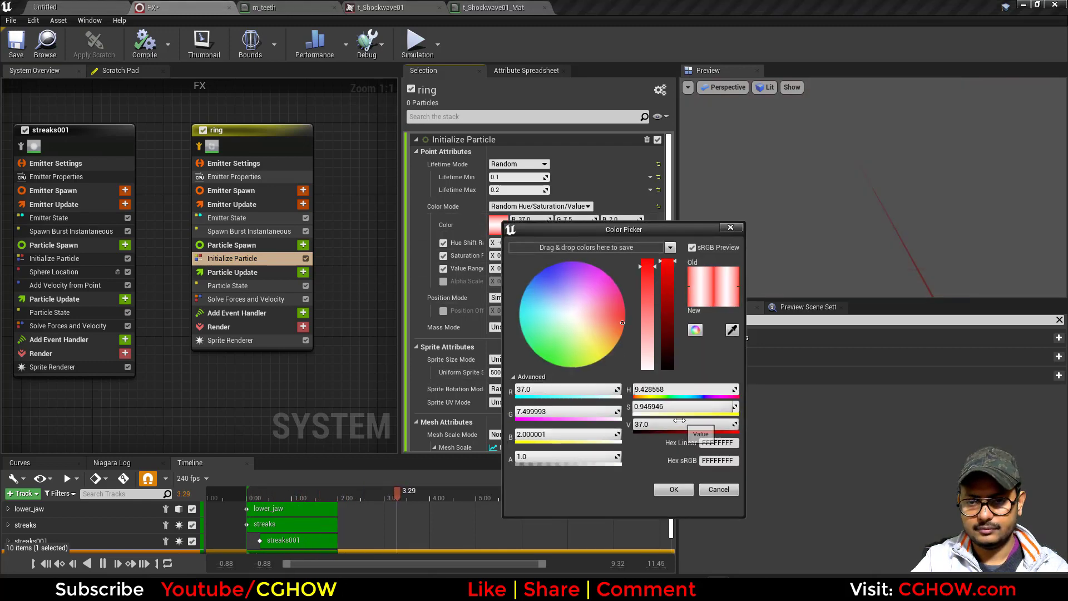
pyautogui.click(674, 490)
pyautogui.click(578, 269)
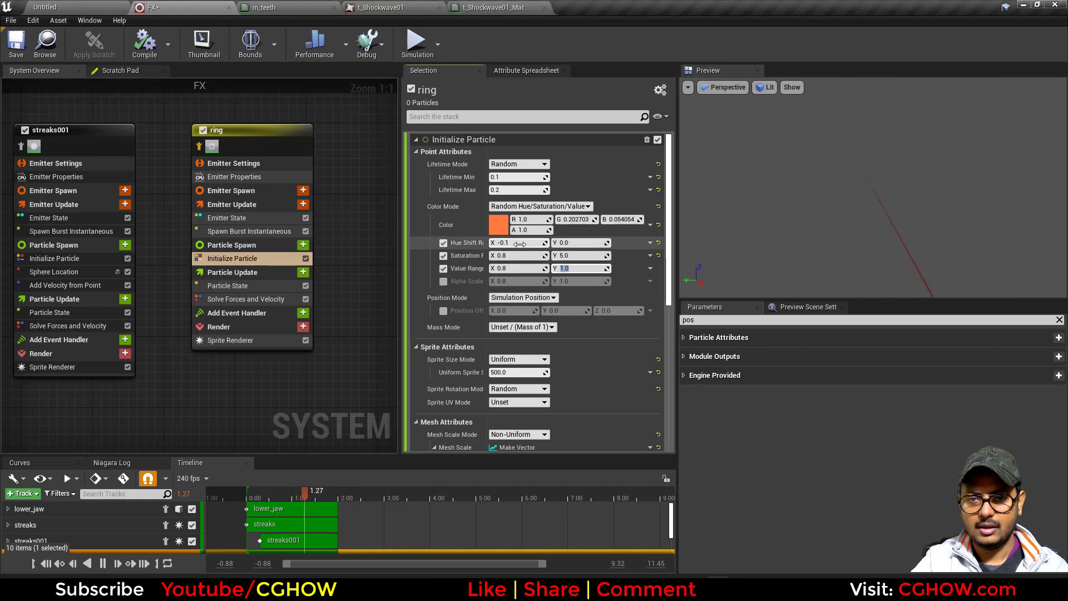
pyautogui.click(576, 255)
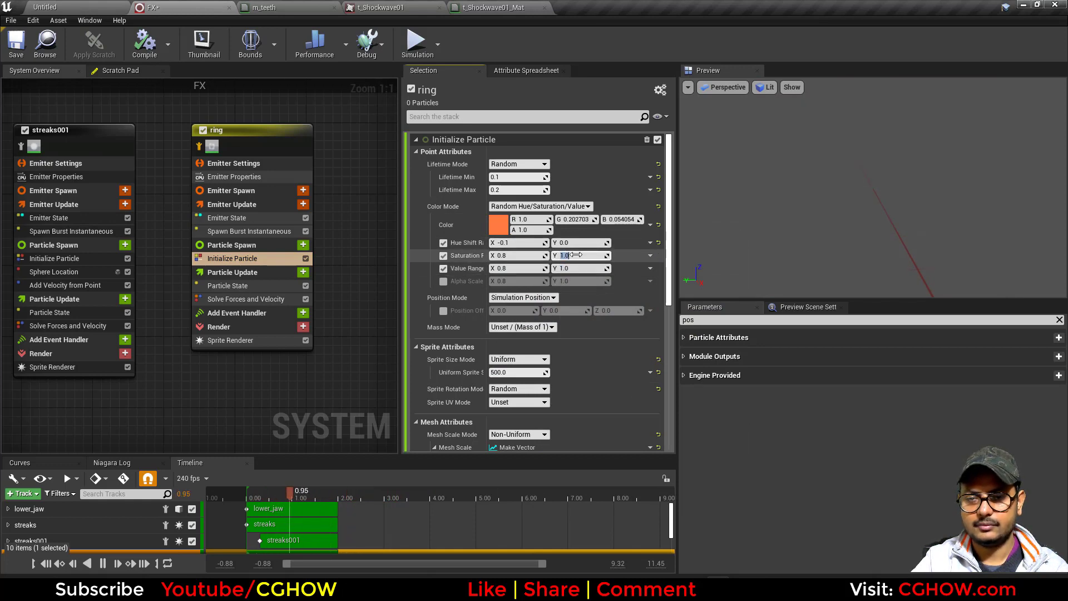
# Step: Add a Scale Sprite Size module to the ring's Particle Update and give it the Smooth Ramp Down curve
pyautogui.click(304, 273)
pyautogui.write('size')
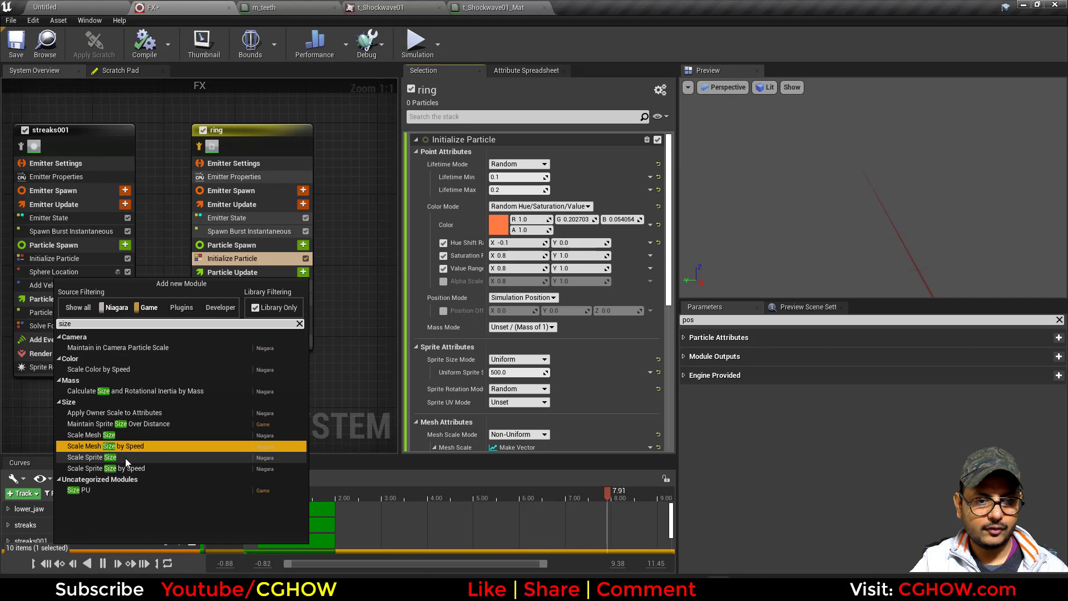
pyautogui.click(125, 457)
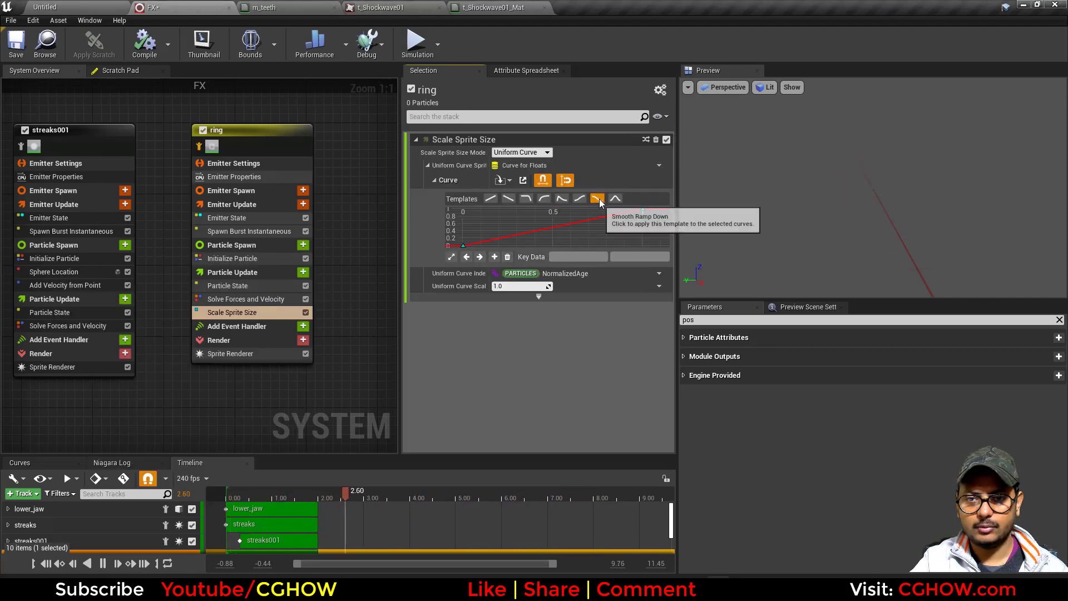
pyautogui.click(596, 199)
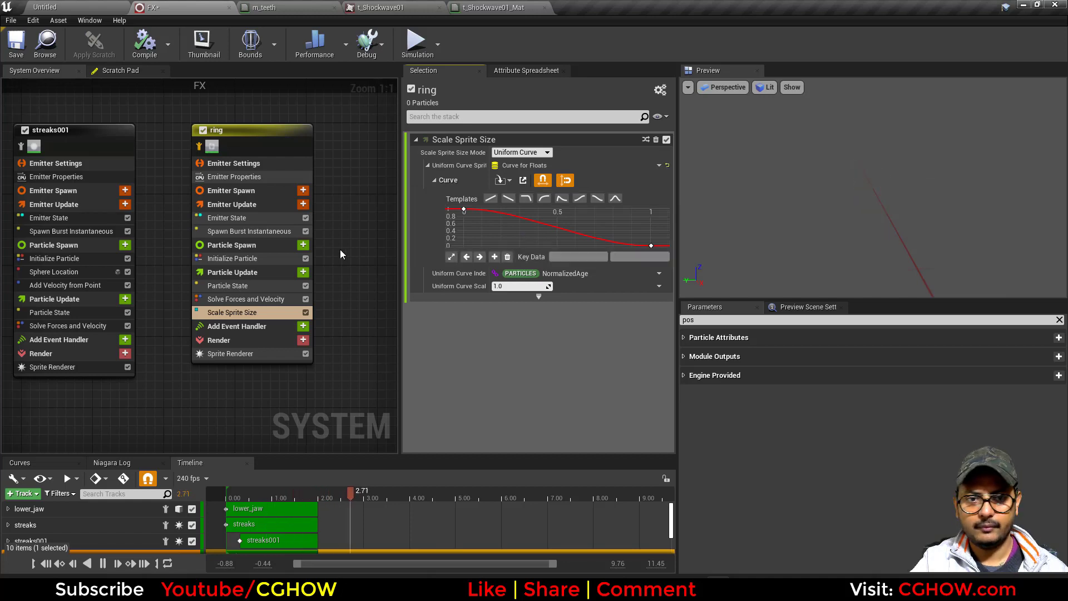
# Step: Set the ring's Uniform Sprite Size to 1000 and enable its Alpha Scale Range with a minimum of 0.2
pyautogui.click(253, 258)
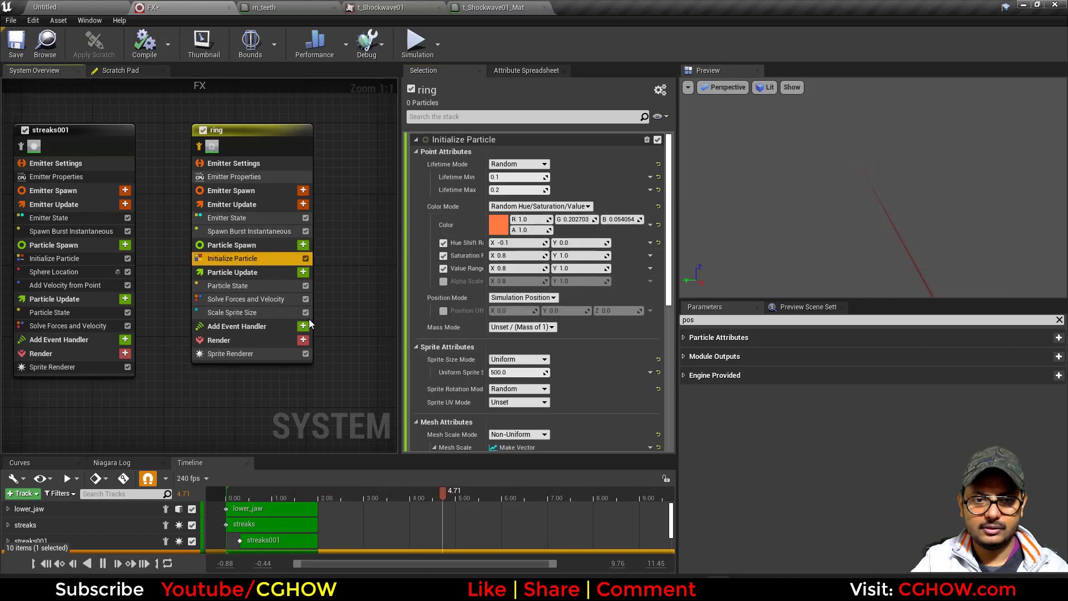
pyautogui.click(512, 371)
pyautogui.write('1000')
pyautogui.press('Return')
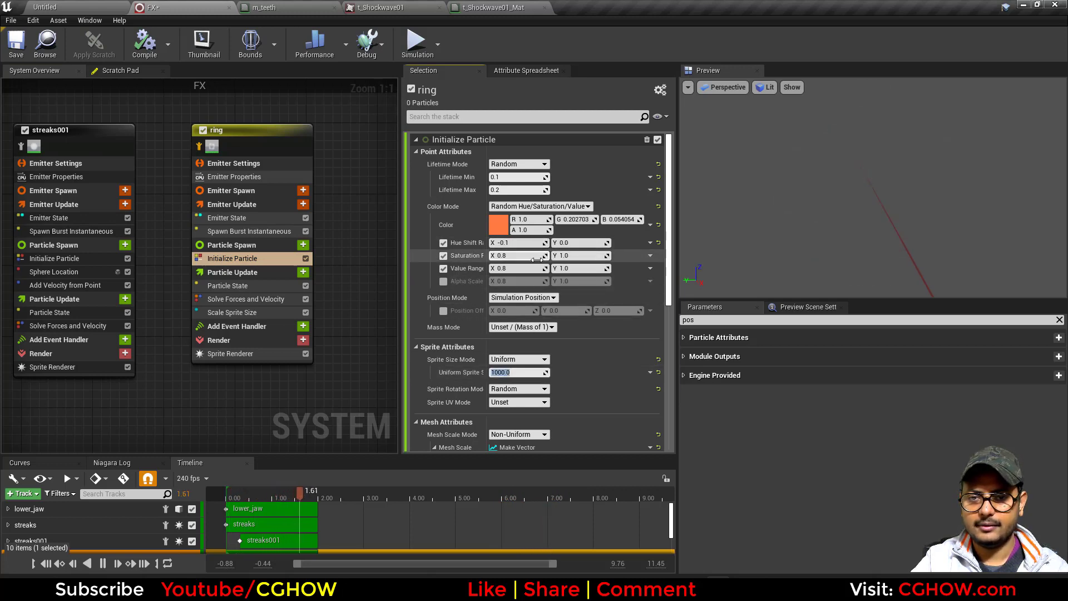
pyautogui.click(443, 281)
pyautogui.click(515, 282)
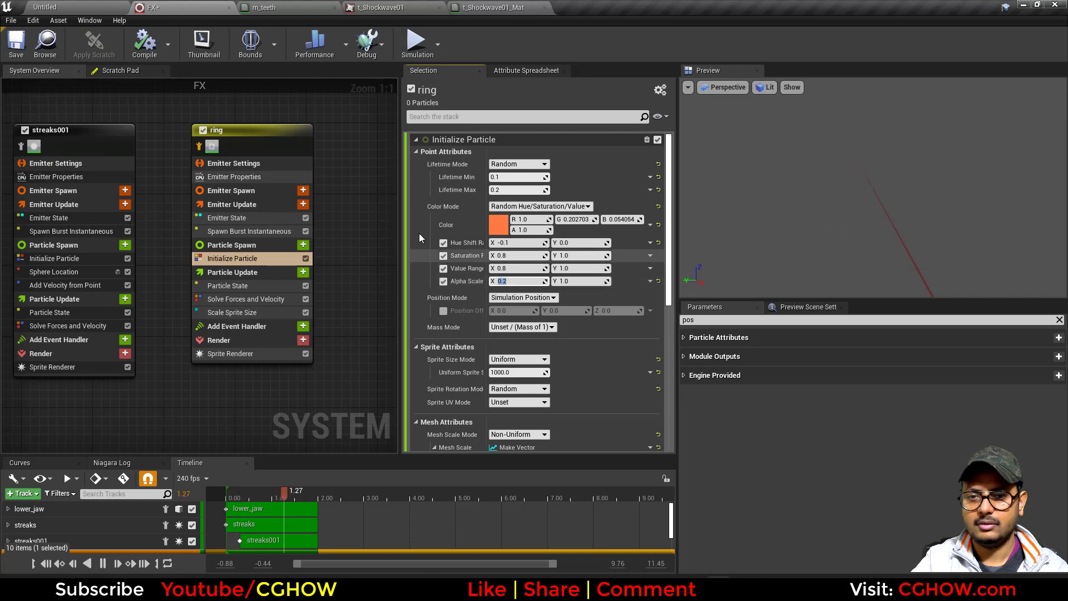
# Step: Turn off the ring emitter's isolation, set its Value Range maximum to 5, and save the system
pyautogui.click(201, 162)
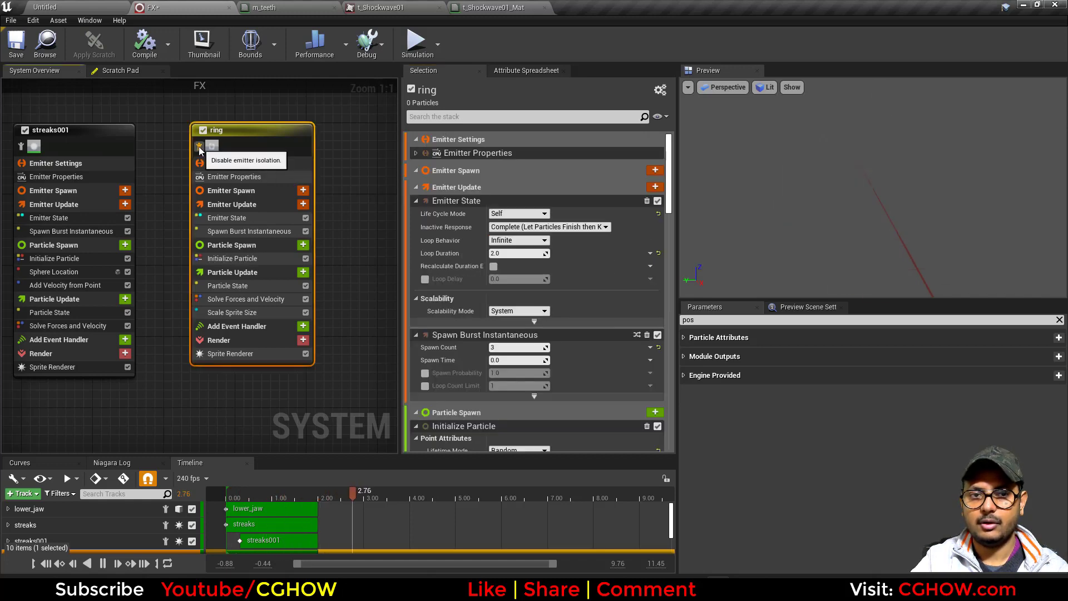
pyautogui.click(157, 219)
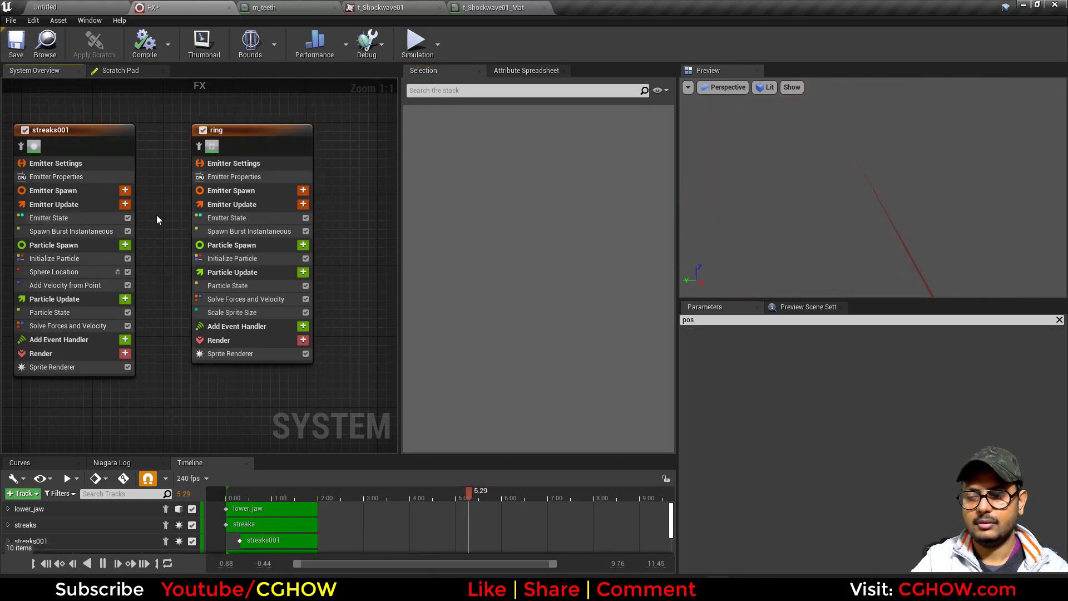
pyautogui.click(240, 258)
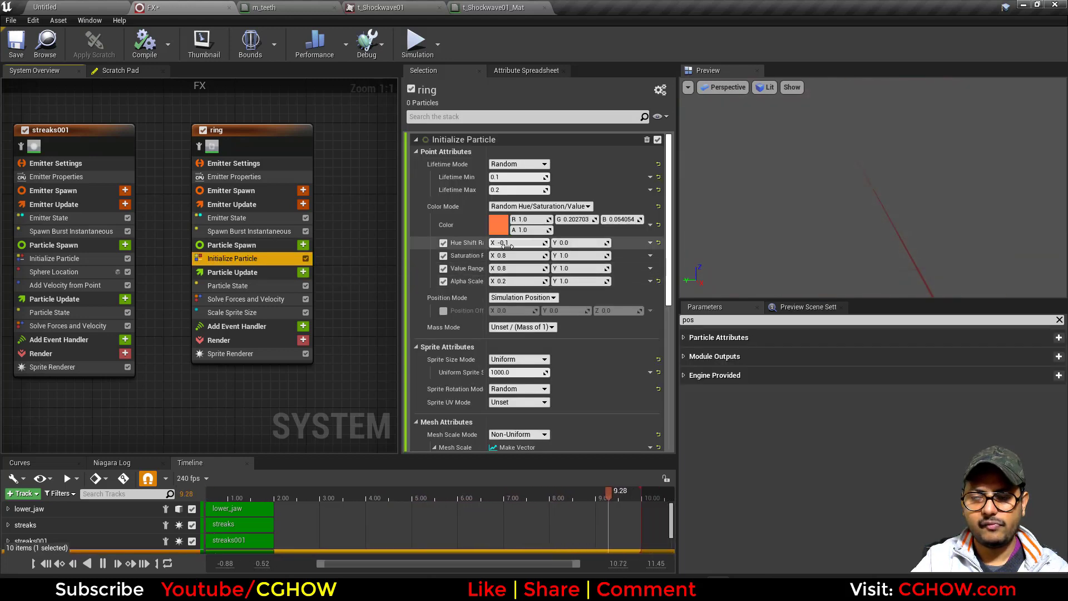
pyautogui.click(570, 270)
pyautogui.write('5')
pyautogui.press('Return')
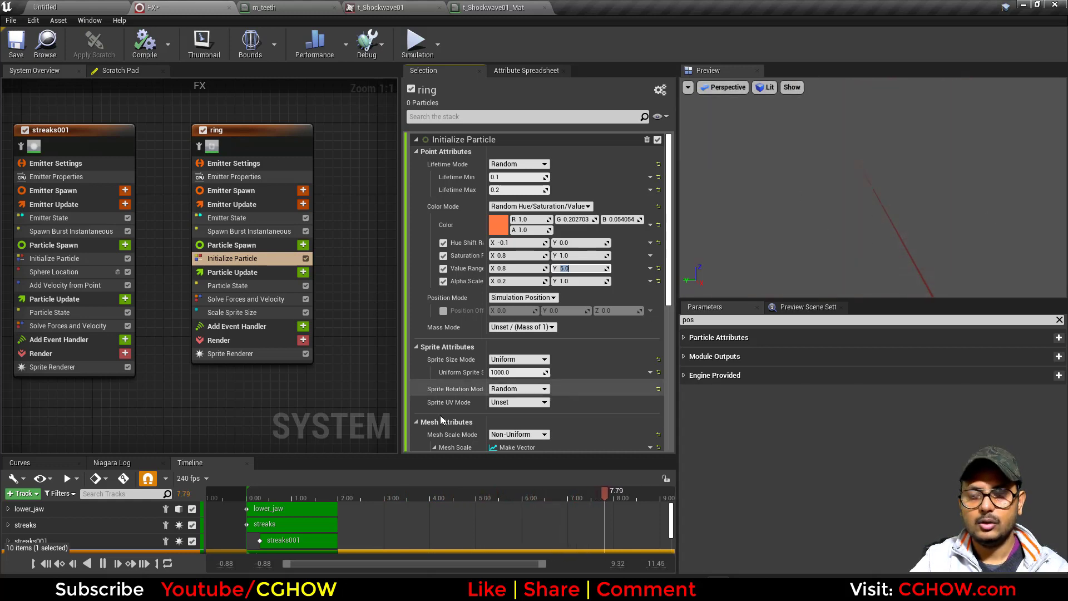
pyautogui.click(26, 55)
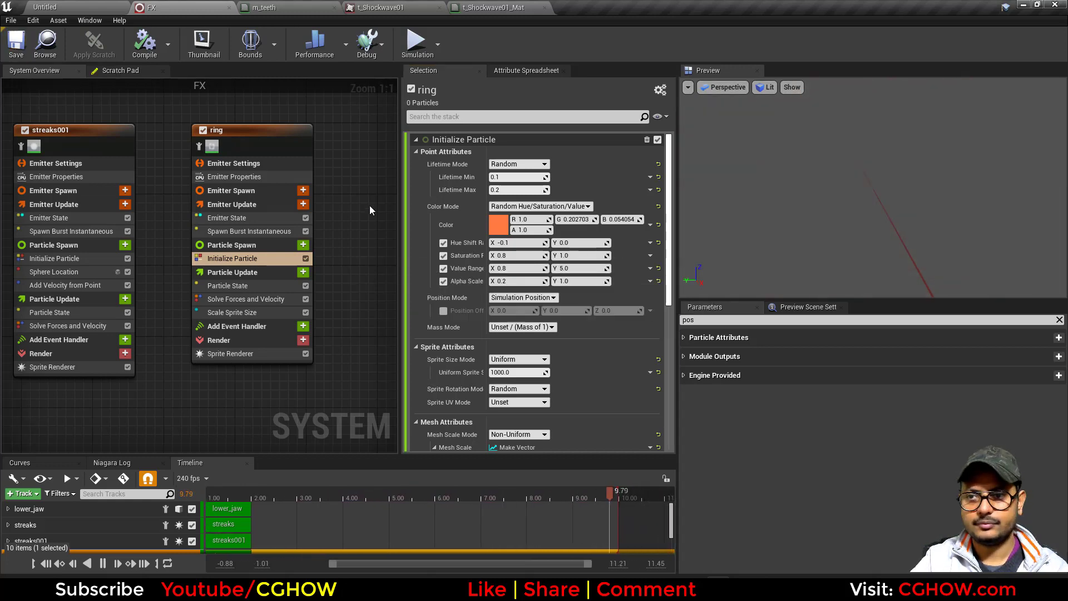
# Step: Return to the level editor and show the root Content folder in the content browser
pyautogui.scroll(-2, 209, 272)
pyautogui.click(78, 8)
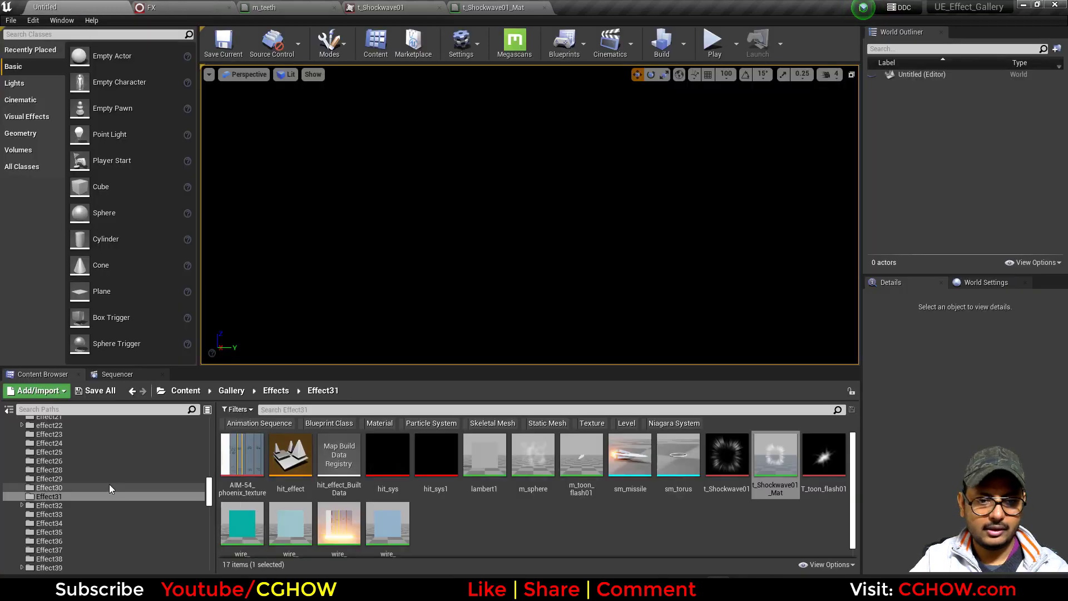
pyautogui.scroll(15, 111, 445)
pyautogui.click(99, 422)
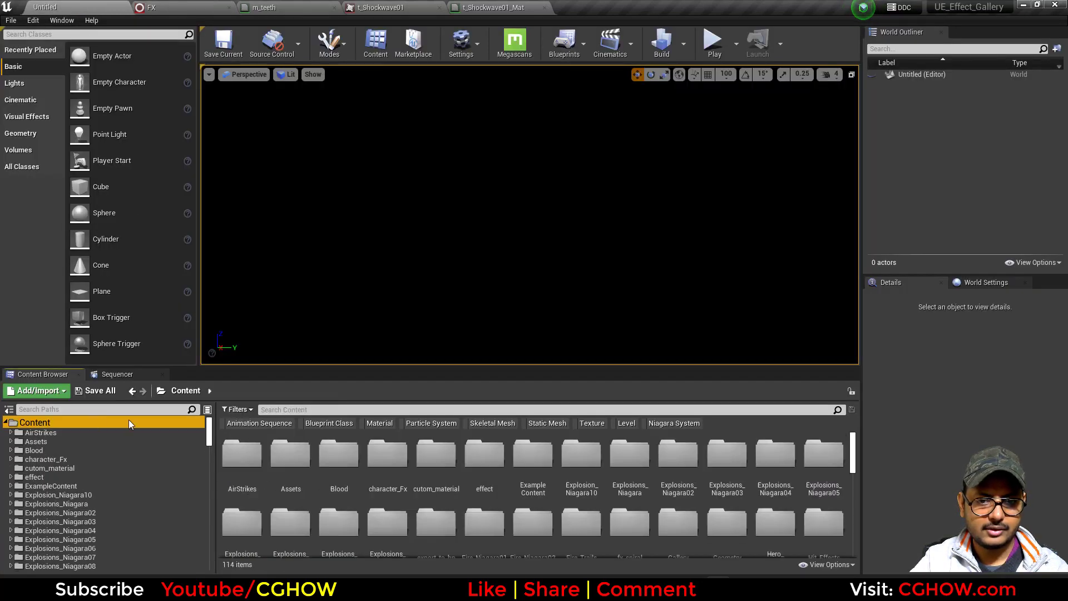
# Step: Search the project content for flash textures, open T_Flash13, and locate it in its Hit_Effects Textures folder
pyautogui.click(532, 410)
pyautogui.write('flash')
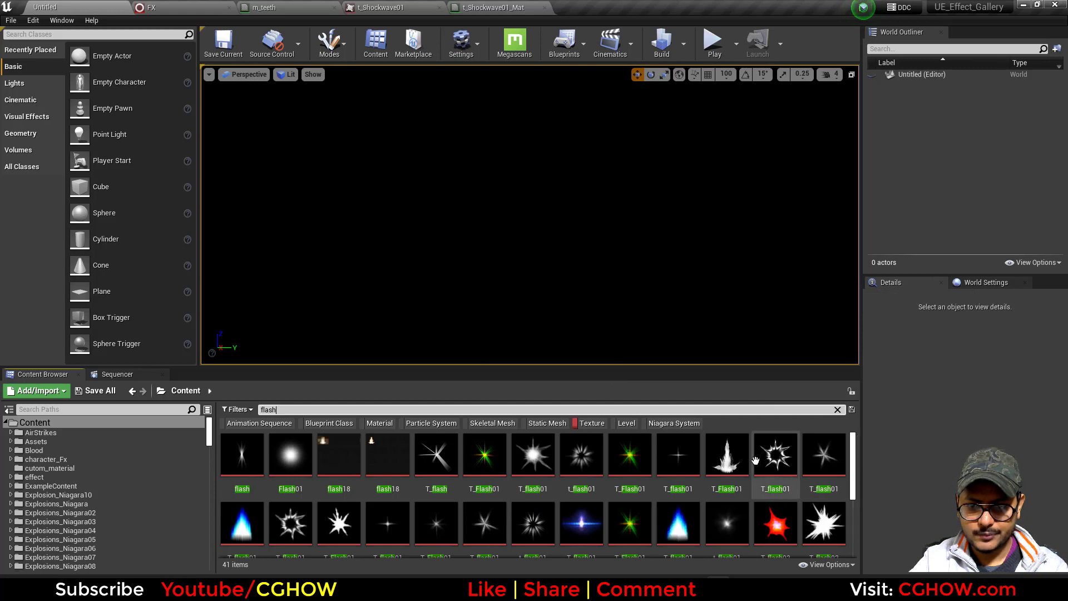
pyautogui.scroll(-1, 755, 461)
pyautogui.scroll(-1, 755, 460)
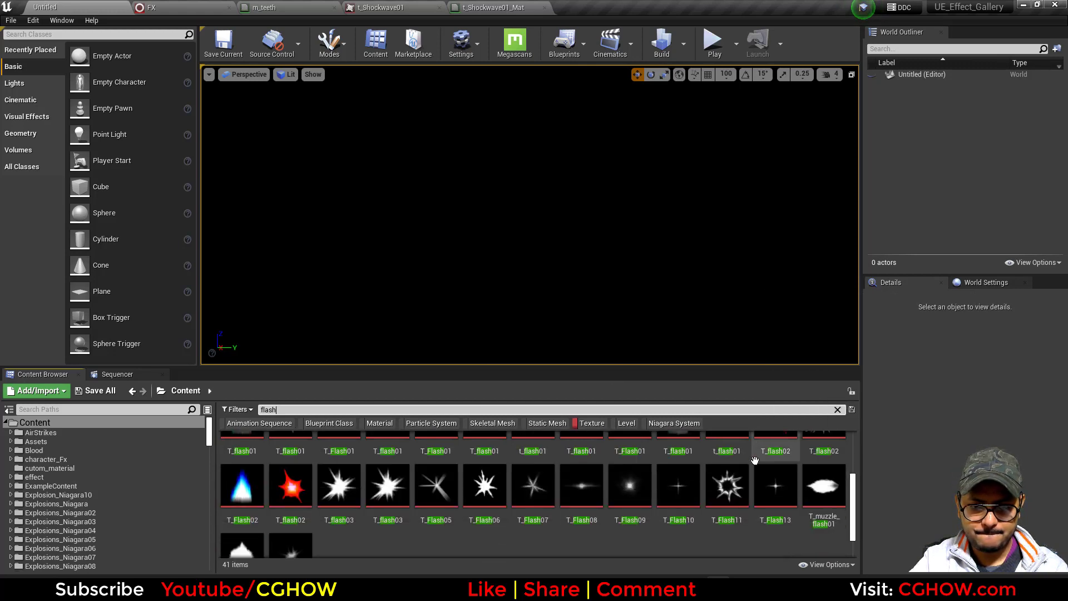
pyautogui.click(774, 484)
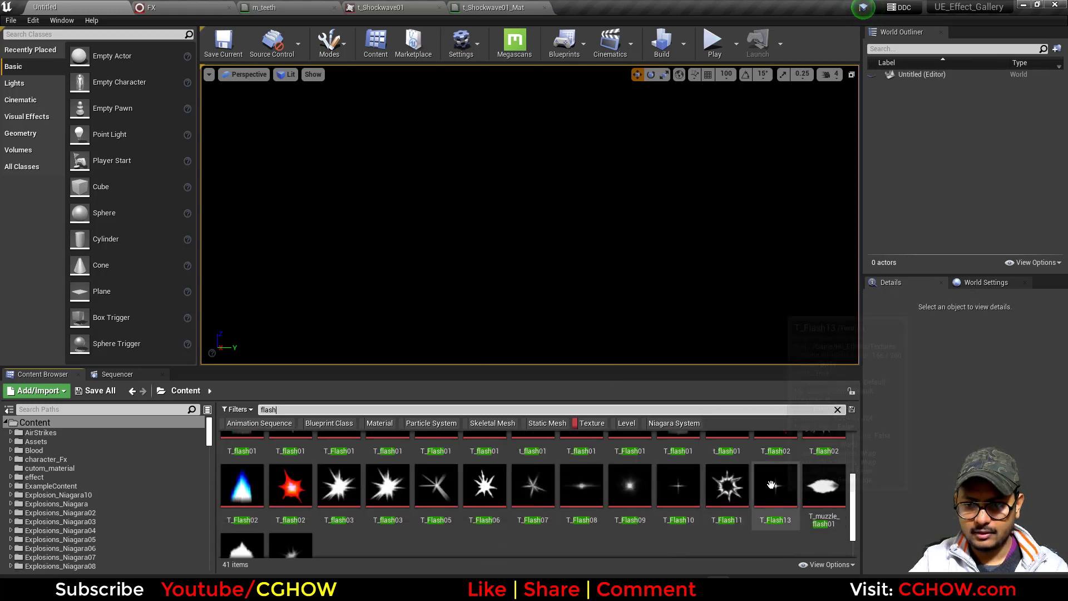
pyautogui.doubleClick(773, 485)
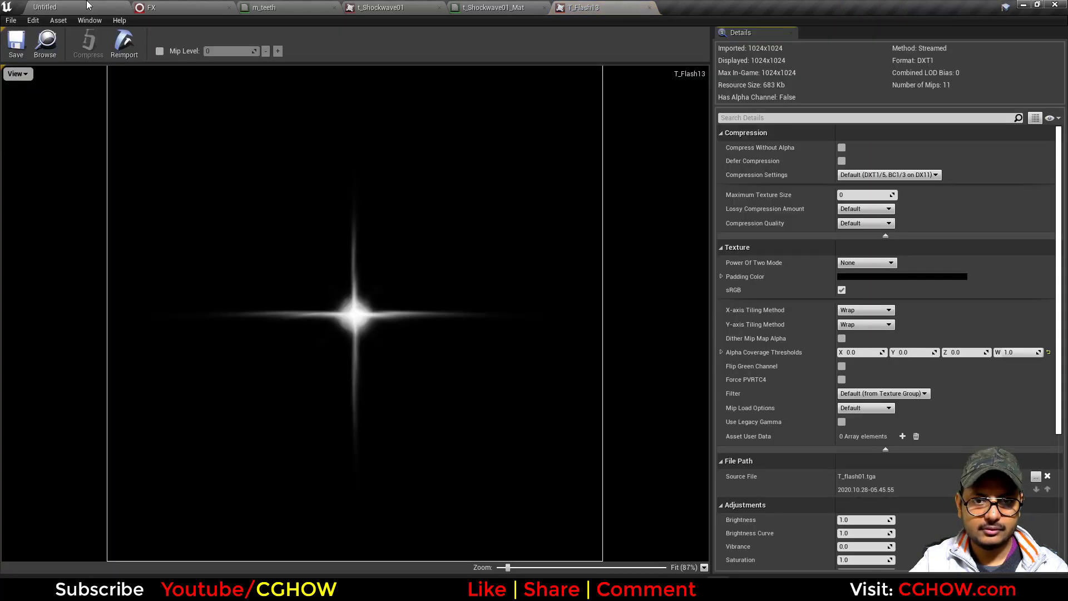
pyautogui.click(47, 44)
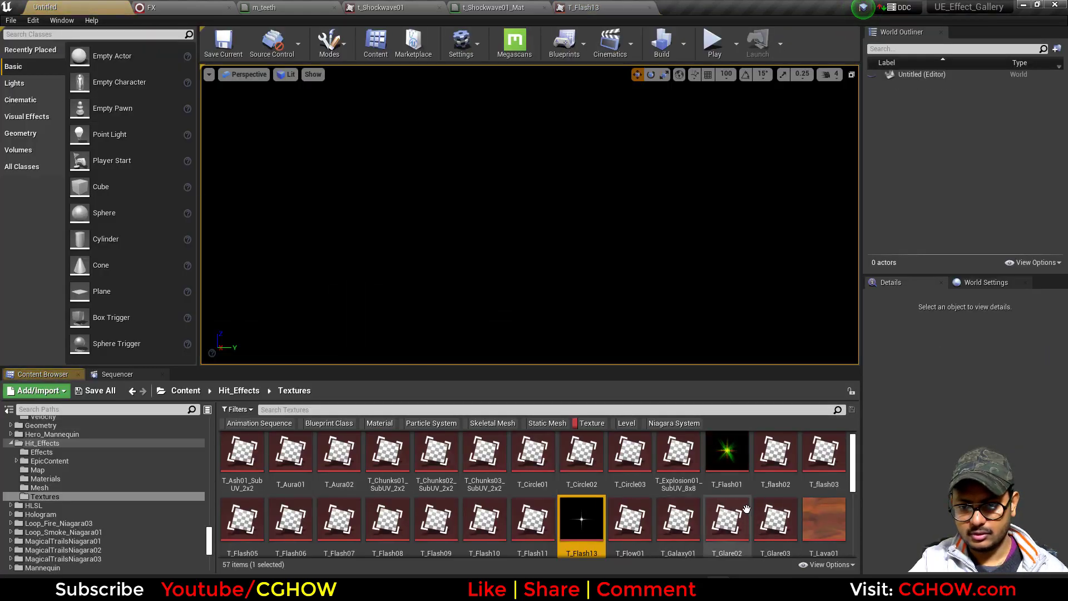
# Step: Trace T_Flash13 through the Reference Viewer to the M_Flash11 material, open it, and return to the level editor with M_Flash11 selected
pyautogui.hotkey('alt', 'shift', 'r')
pyautogui.scroll(2, 692, 215)
pyautogui.moveTo(692, 215); pyautogui.dragTo(758, 272, button='right')
pyautogui.click(658, 262)
pyautogui.hotkey('ctrl', 'b')
pyautogui.doubleClick(727, 520)
pyautogui.click(1024, 9)
pyautogui.moveTo(330, 238); pyautogui.dragTo(530, 225, button='right')
pyautogui.click(83, 7)
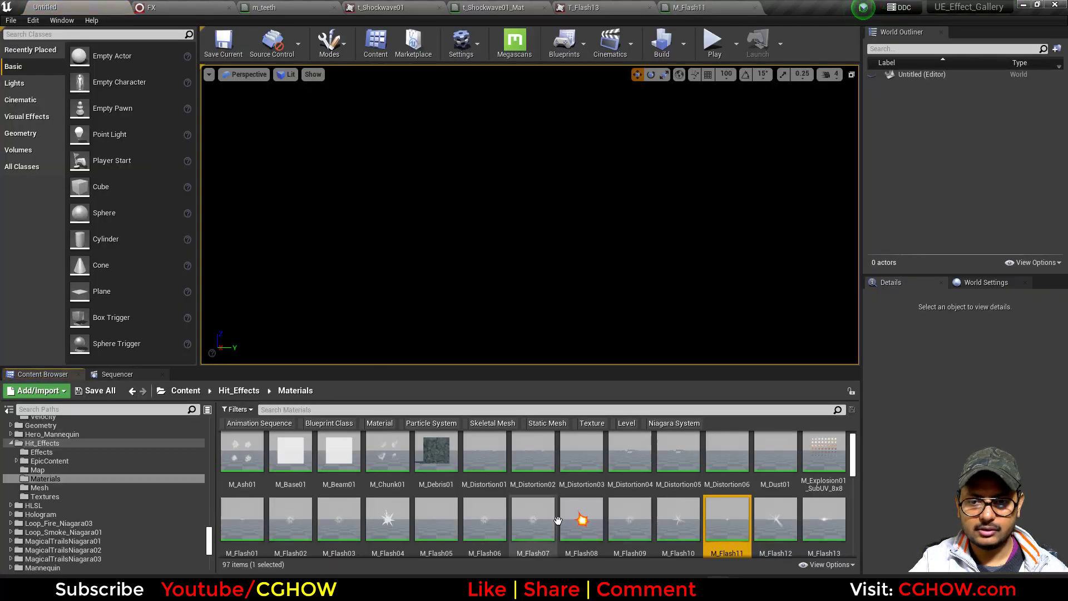
# Step: Duplicate the ring emitter in the FX system and rename the copy flash
pyautogui.click(226, 7)
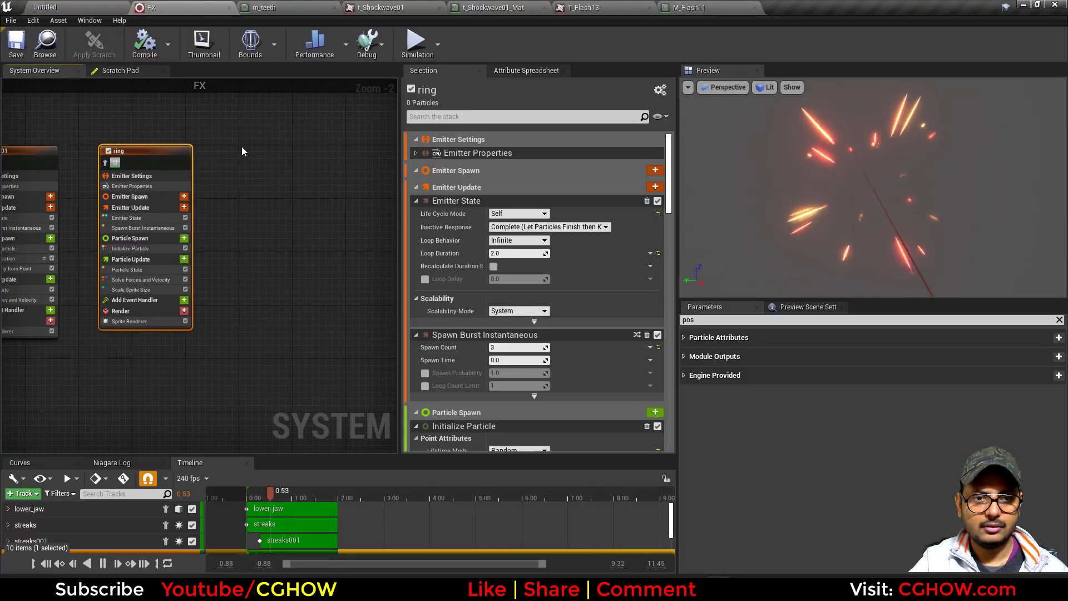
pyautogui.hotkey('ctrl', 'd')
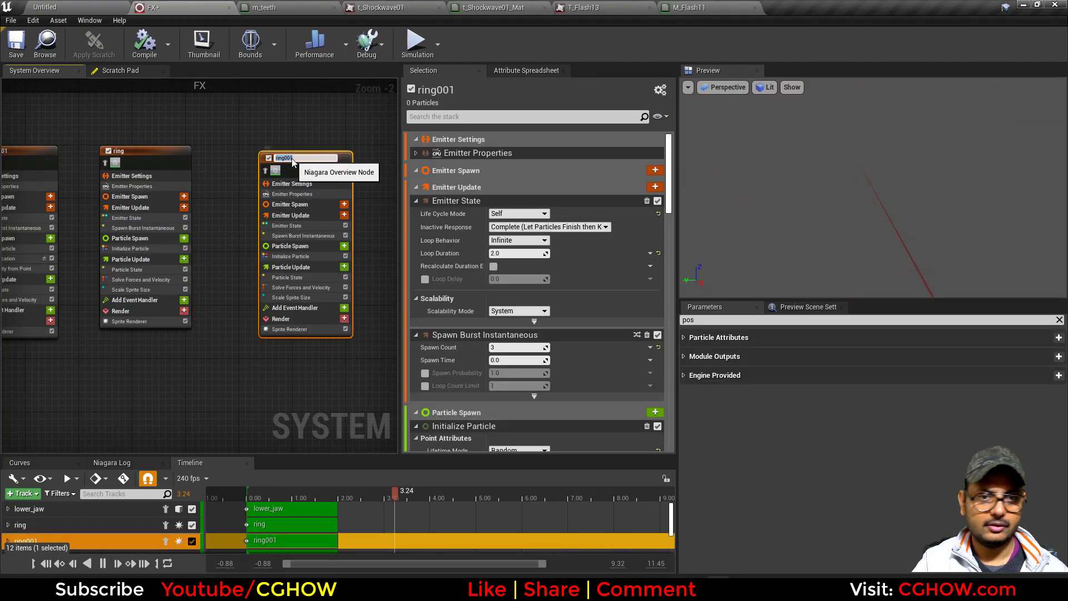
pyautogui.write('flash')
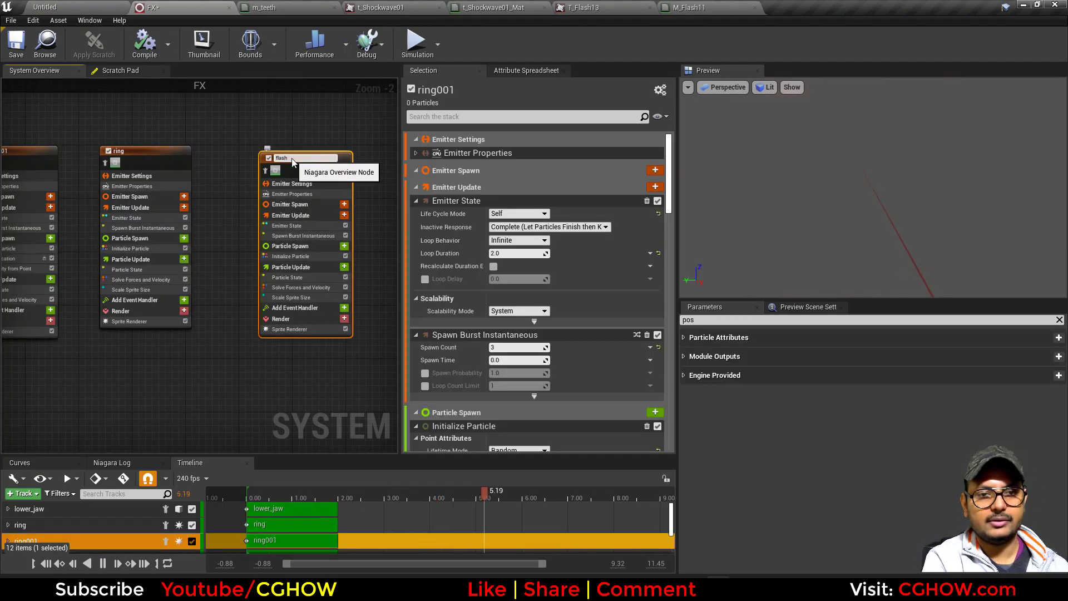
pyautogui.press('Return')
pyautogui.scroll(2, 266, 176)
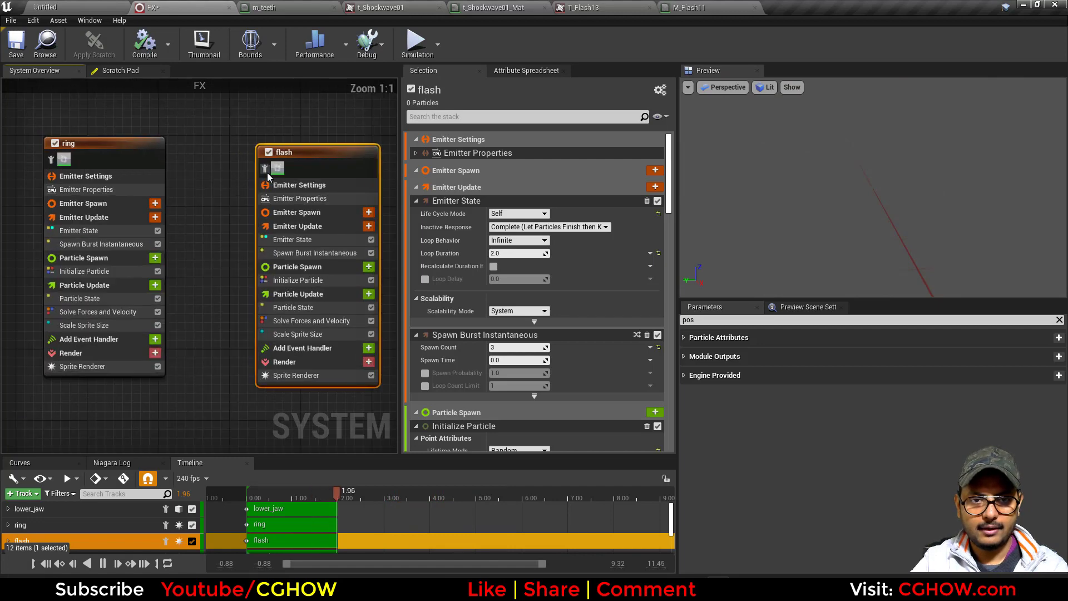
pyautogui.moveTo(249, 202); pyautogui.dragTo(197, 184, button='right')
# Step: Enable the flash emitter's Loop Delay at 0.3 and set its Loop Duration to 1.7
pyautogui.click(241, 221)
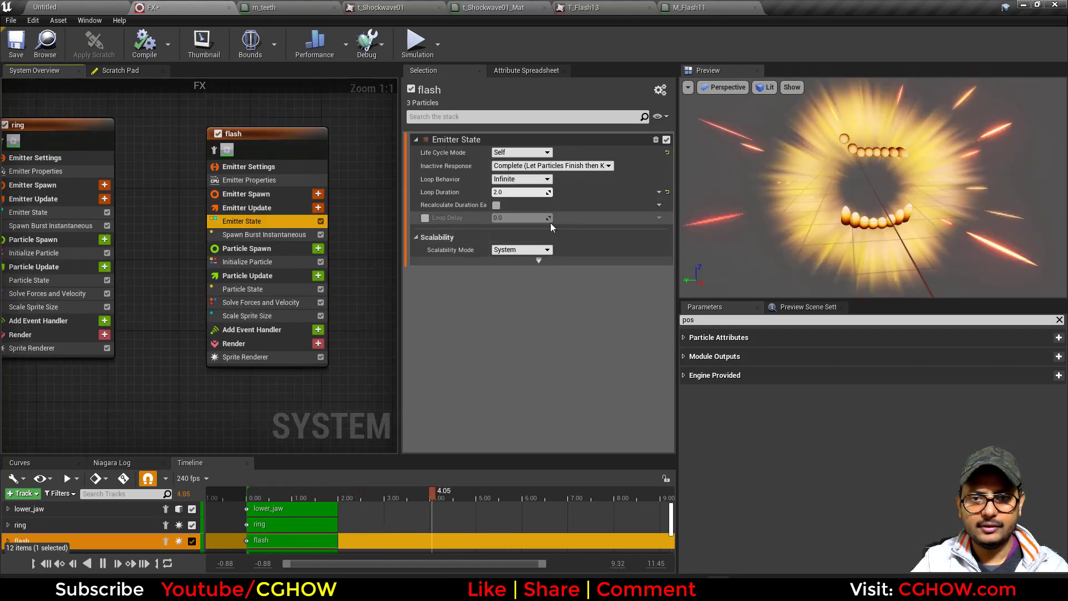
pyautogui.click(424, 218)
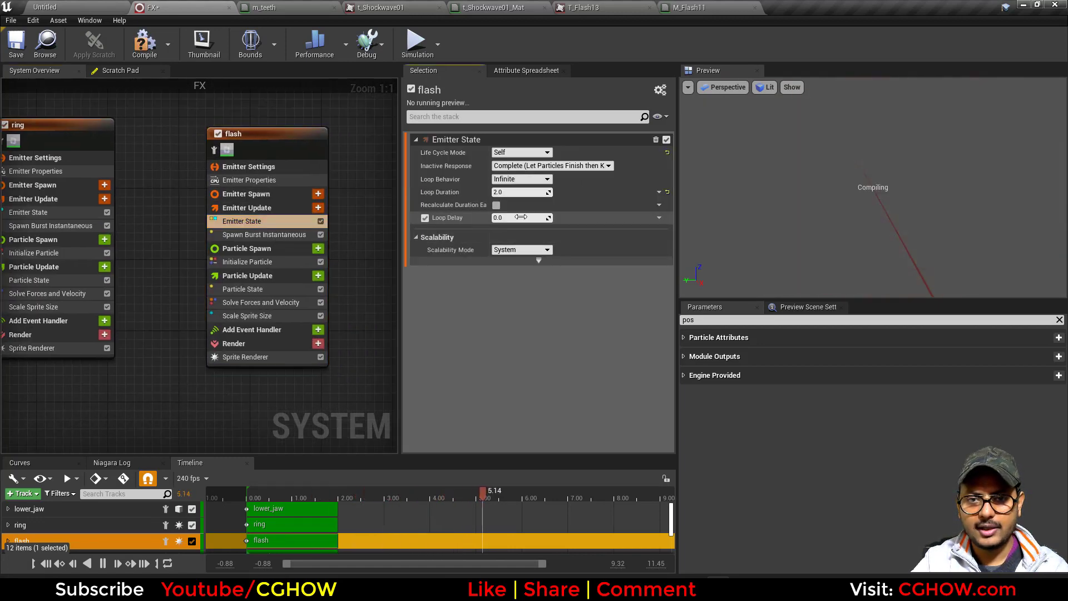
pyautogui.click(522, 217)
pyautogui.write('0.3')
pyautogui.click(511, 192)
pyautogui.write('1.7')
pyautogui.press('Return')
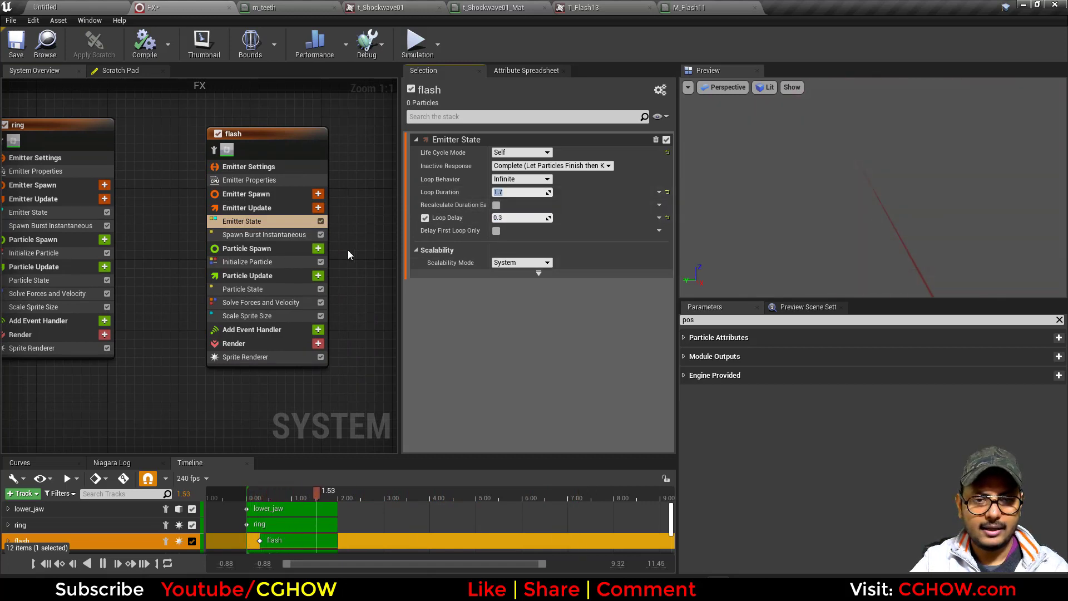
# Step: Assign the M_Flash11 material to the flash emitter's Sprite Renderer and isolate the emitter
pyautogui.click(273, 235)
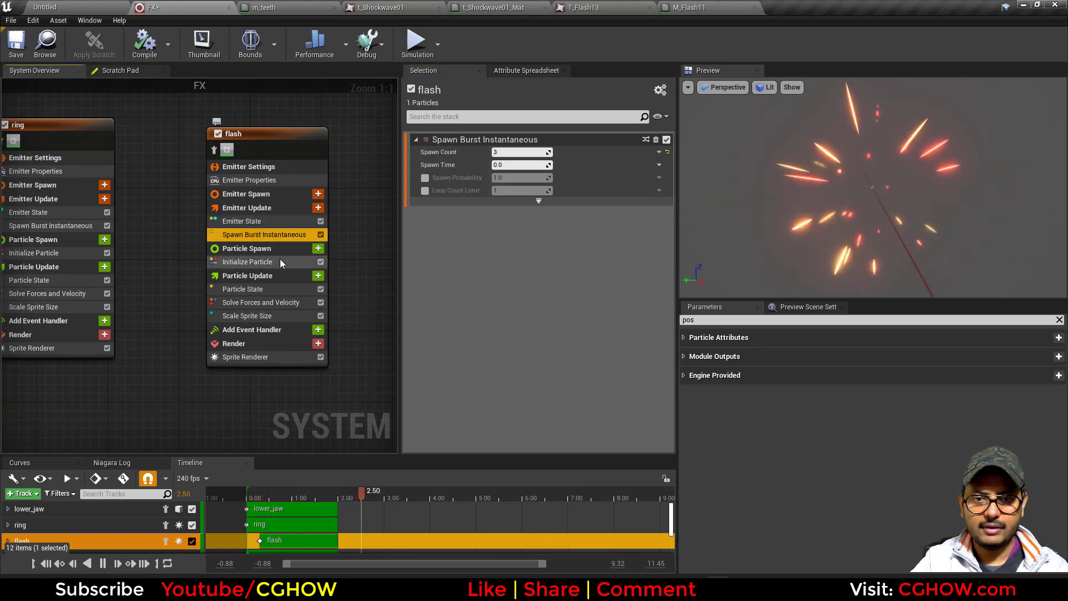
pyautogui.click(245, 357)
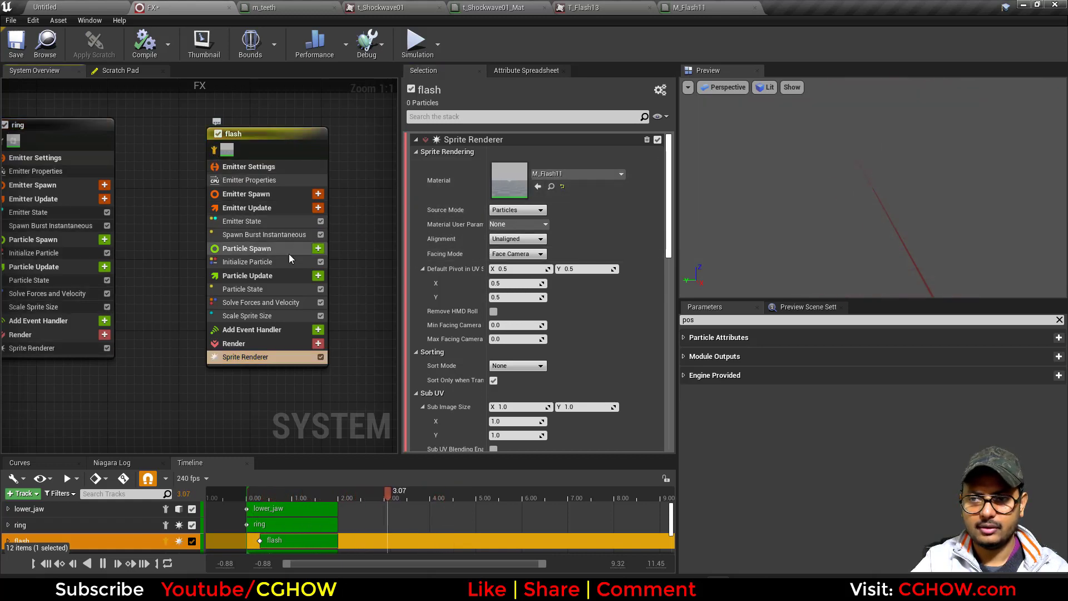
# Step: In the flash emitter's Initialize Particle, set Sprite Rotation Mode to Unset and Uniform Sprite Size to 5000
pyautogui.click(265, 264)
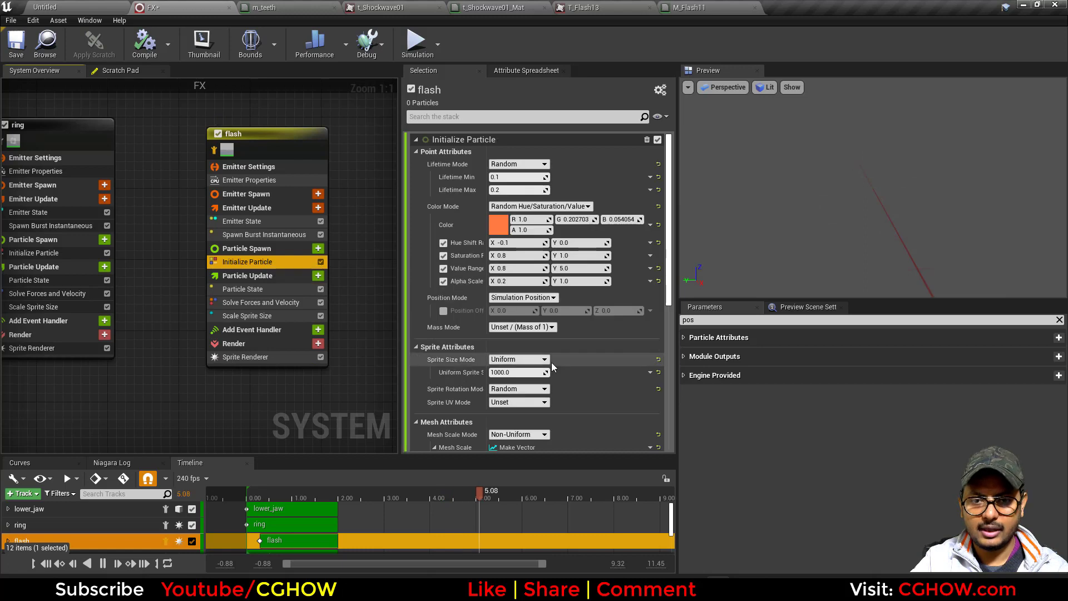
pyautogui.click(528, 389)
pyautogui.click(520, 399)
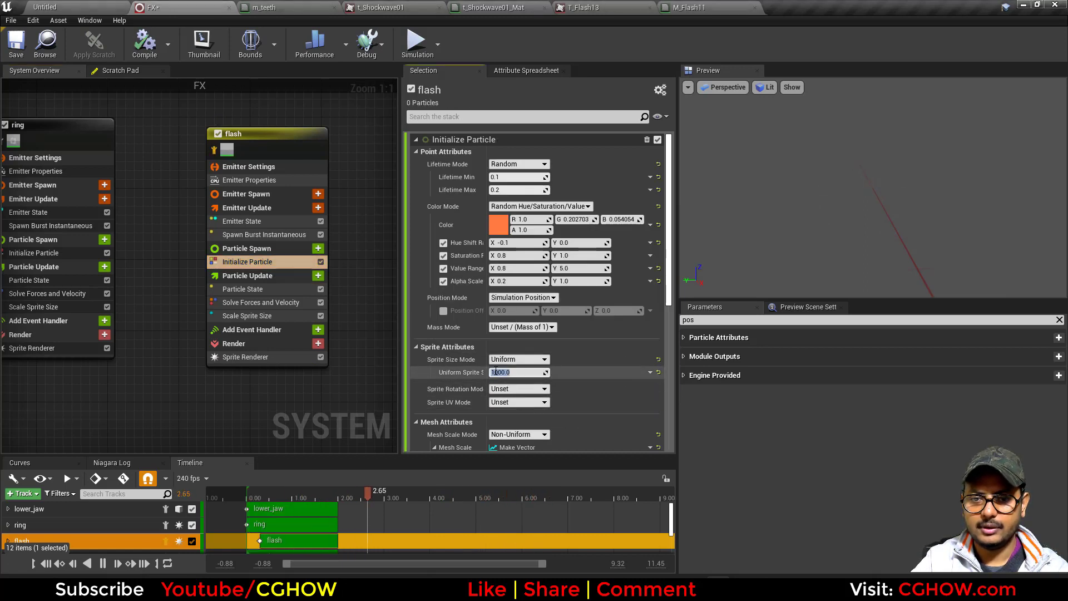
pyautogui.write('5000')
pyautogui.press('Return')
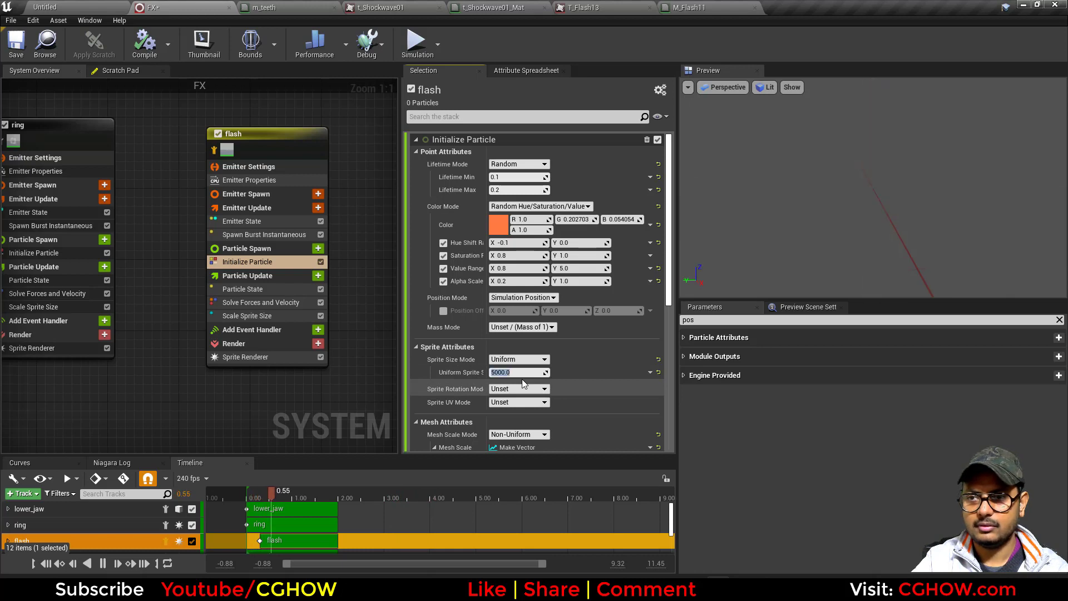
# Step: Switch the flash emitter's Scale Sprite Size to Non-Uniform Curve mode and show only the Y channel for editing
pyautogui.click(263, 316)
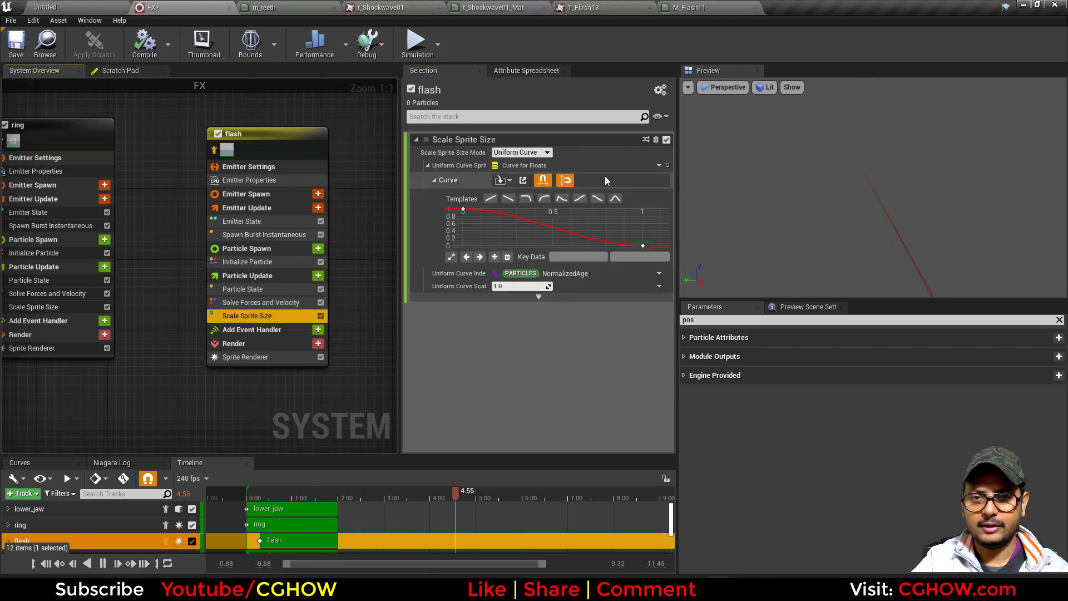
pyautogui.click(528, 152)
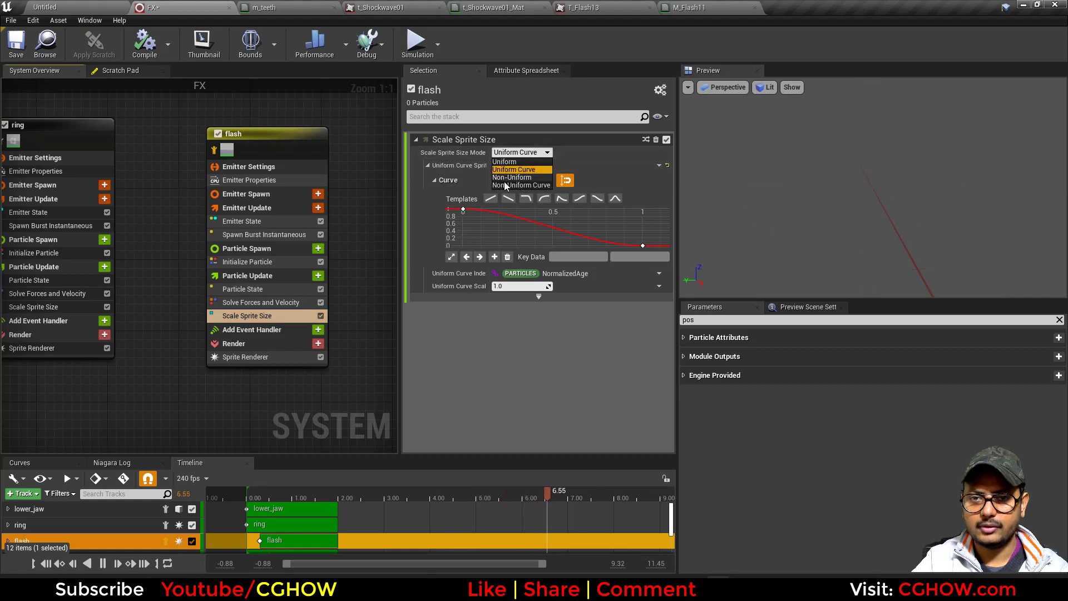
pyautogui.click(505, 184)
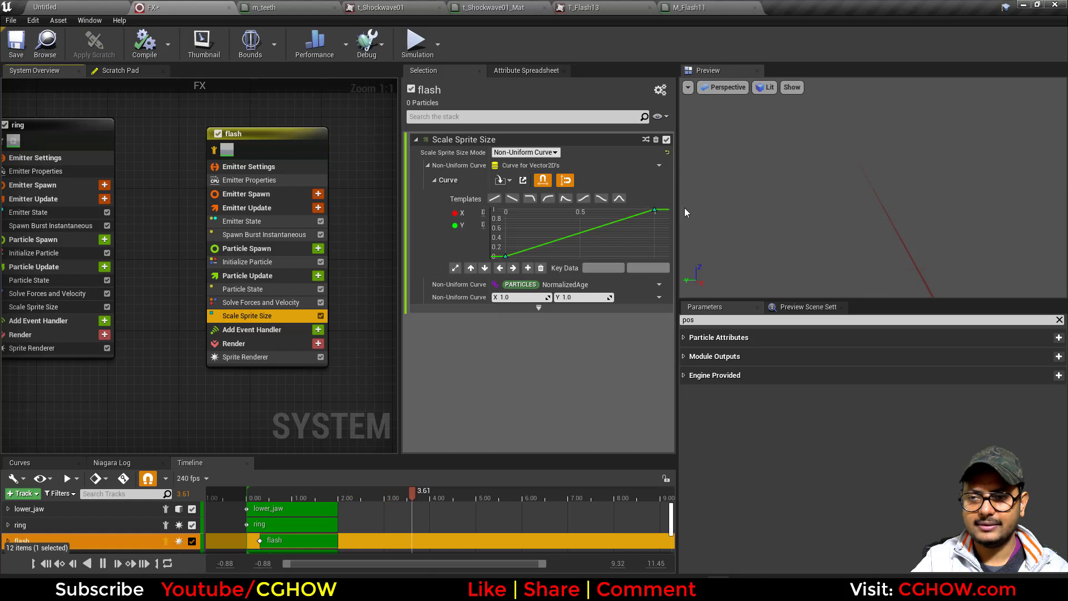
pyautogui.moveTo(646, 220)
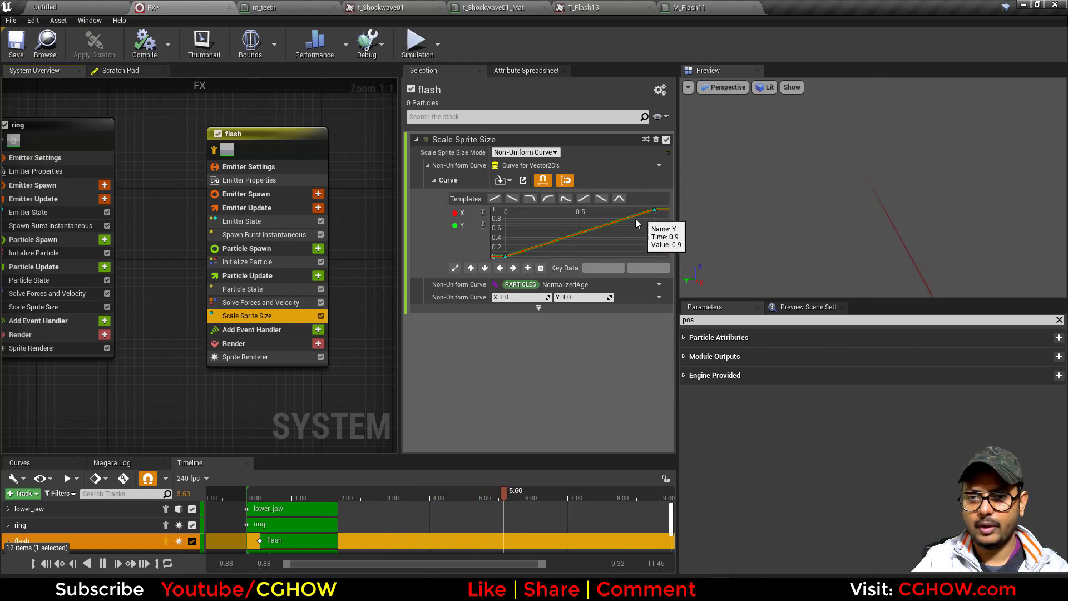
pyautogui.click(520, 229)
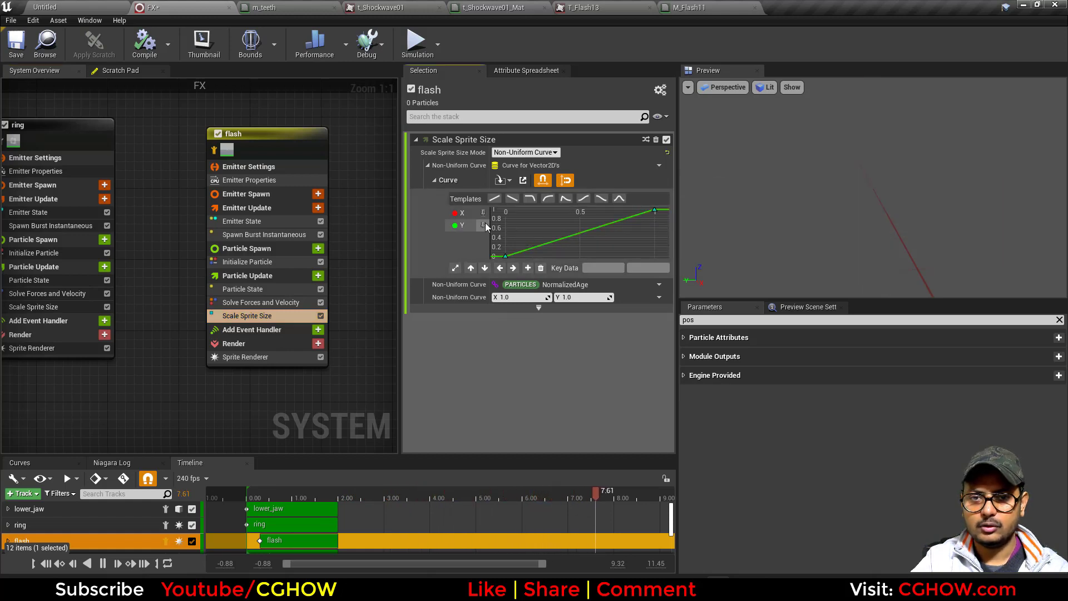
pyautogui.click(485, 226)
pyautogui.click(506, 255)
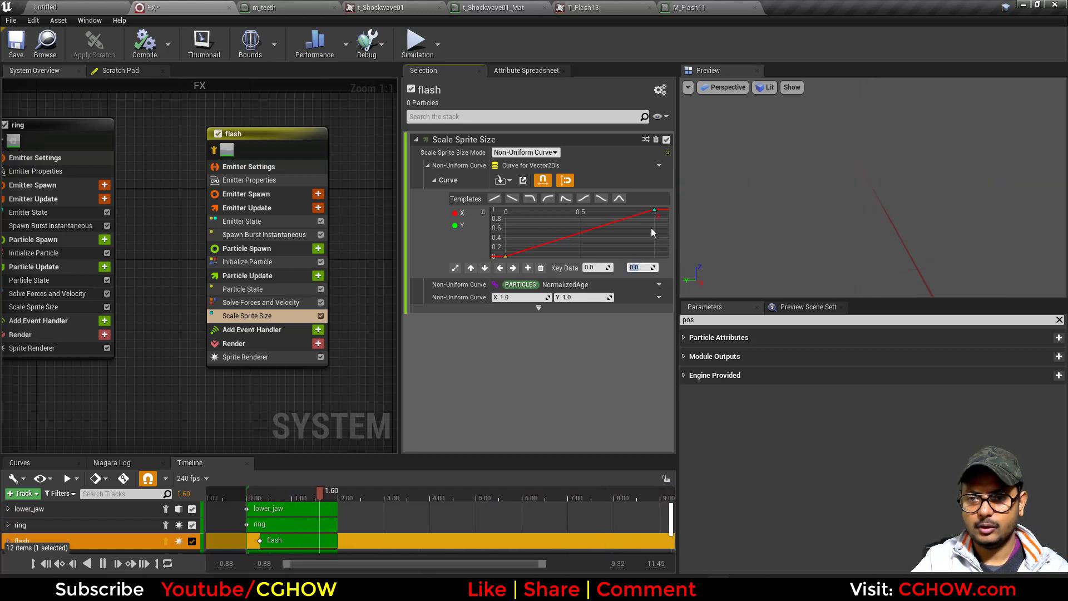
pyautogui.click(483, 225)
pyautogui.click(482, 213)
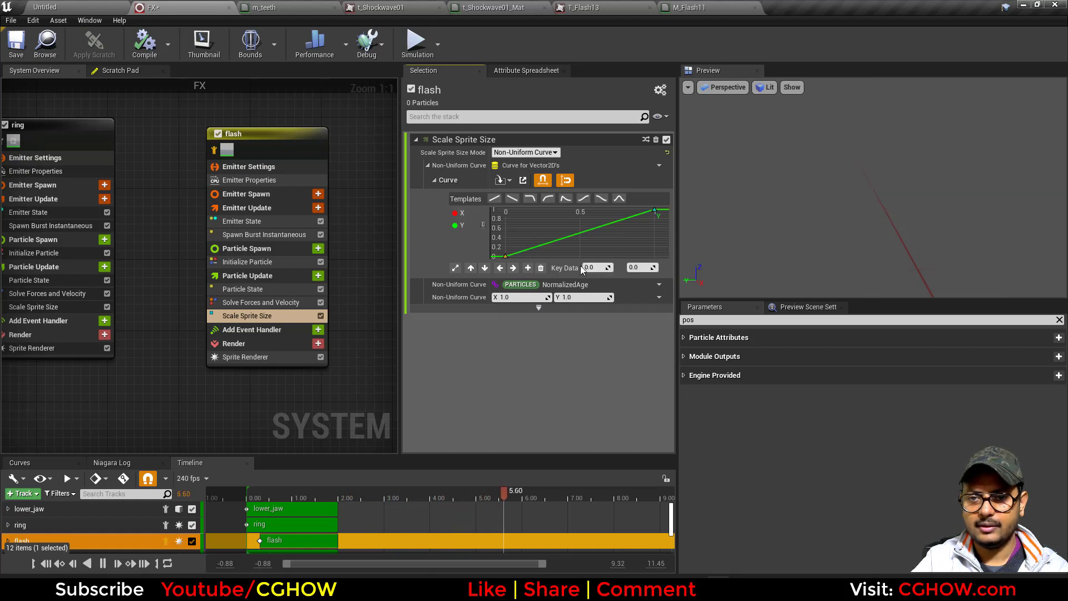
# Step: Reshape the Y scale curve to fall from 1 at time 0 to 0 at time 1
pyautogui.write('1')
pyautogui.press('Return')
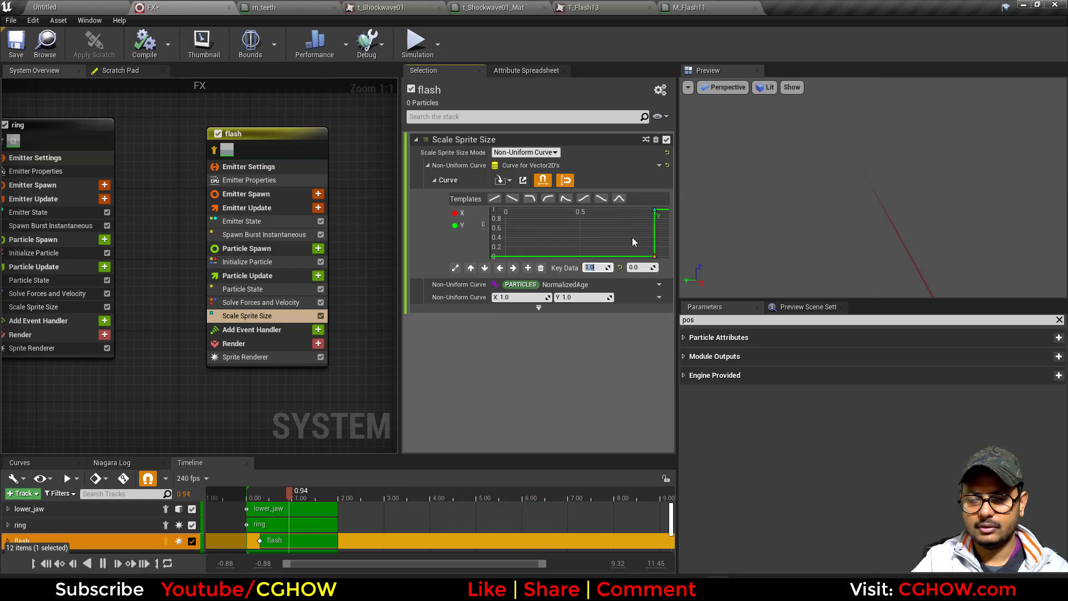
pyautogui.moveTo(678, 210); pyautogui.dragTo(665, 226)
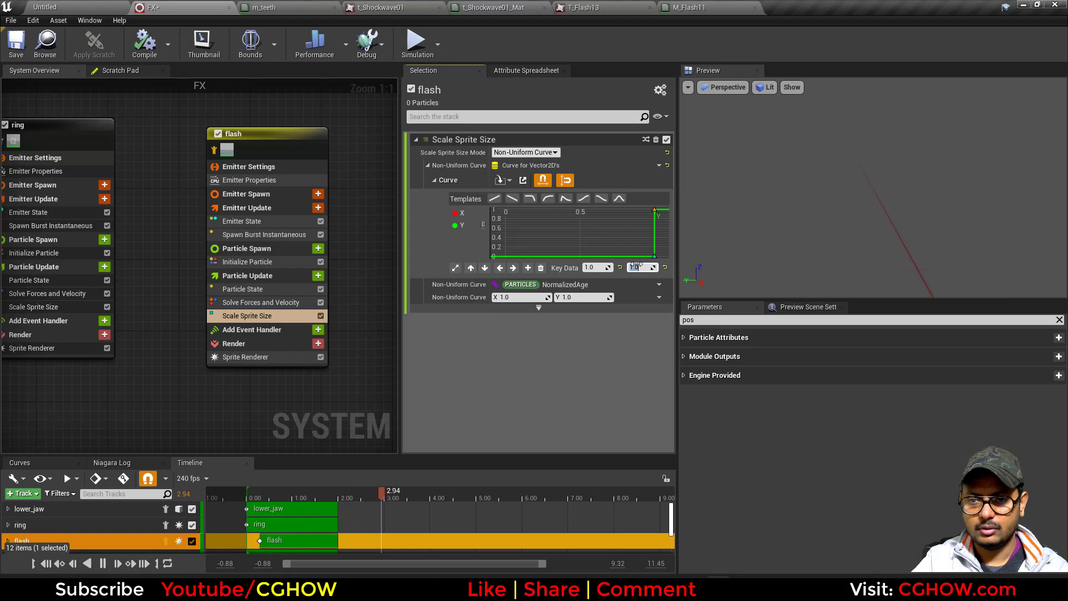
pyautogui.click(529, 232)
pyautogui.moveTo(629, 237); pyautogui.dragTo(680, 281)
pyautogui.click(644, 267)
pyautogui.write('3')
pyautogui.press('Return')
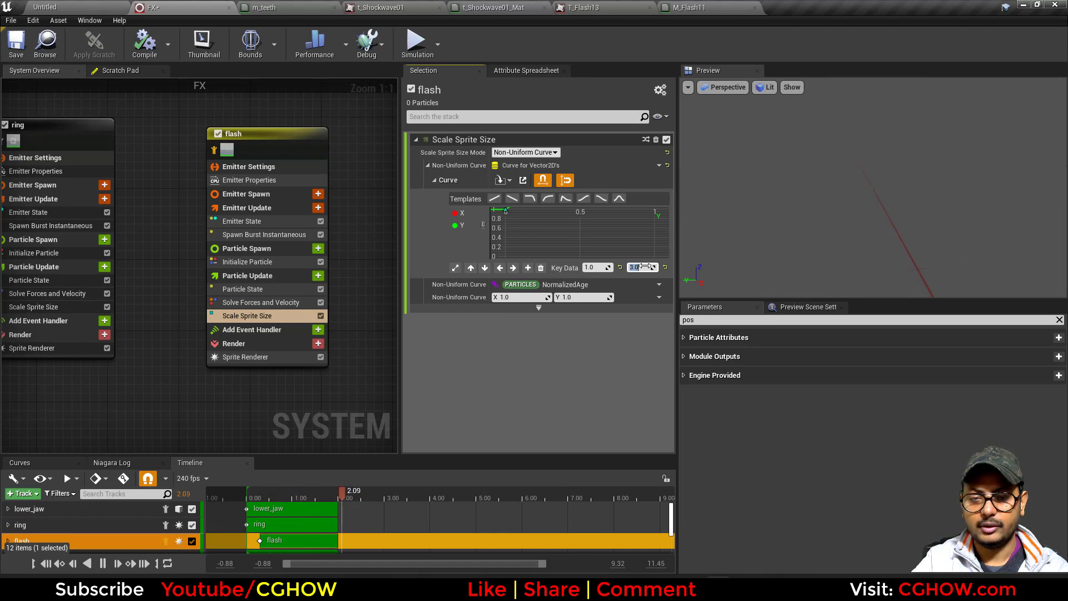
pyautogui.write('0')
pyautogui.press('Return')
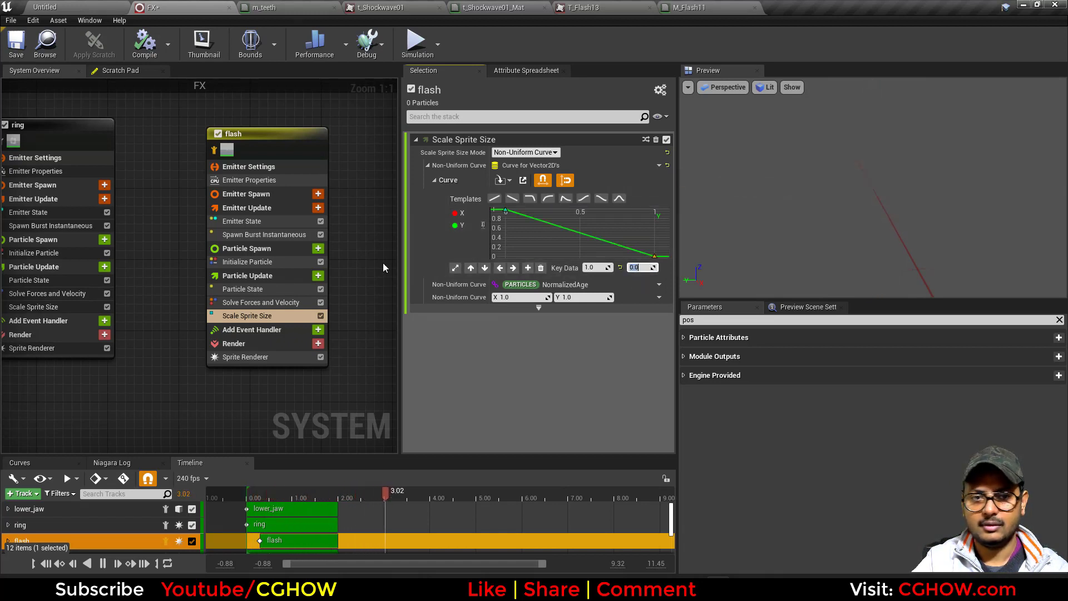
# Step: Set the flash particles' Saturation Range to a minimum of 1 and a maximum of 3
pyautogui.click(246, 262)
pyautogui.click(521, 254)
pyautogui.click(579, 256)
pyautogui.write('3')
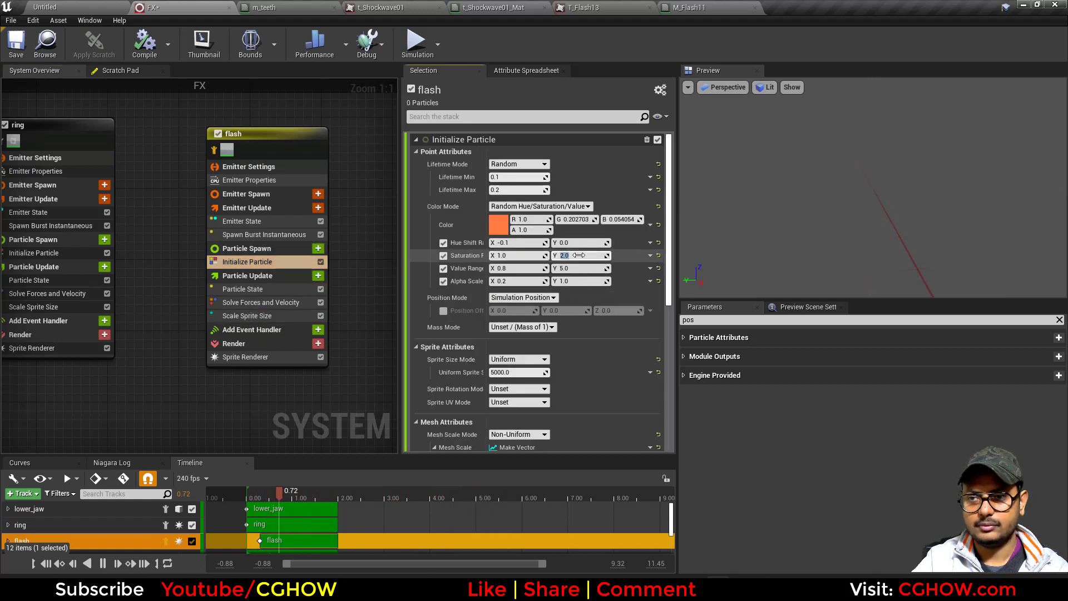
pyautogui.press('Return')
# Step: Change the flash particle color to a saturated orange, about R 1.0, G 0.116, B 0
pyautogui.click(499, 224)
pyautogui.moveTo(598, 315); pyautogui.dragTo(627, 328)
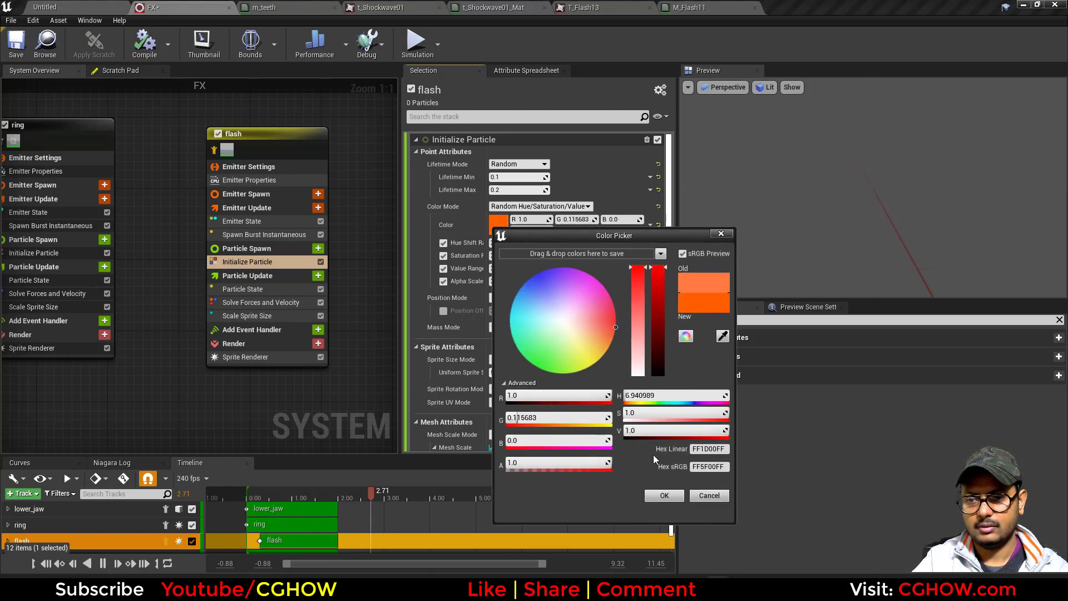
pyautogui.click(664, 495)
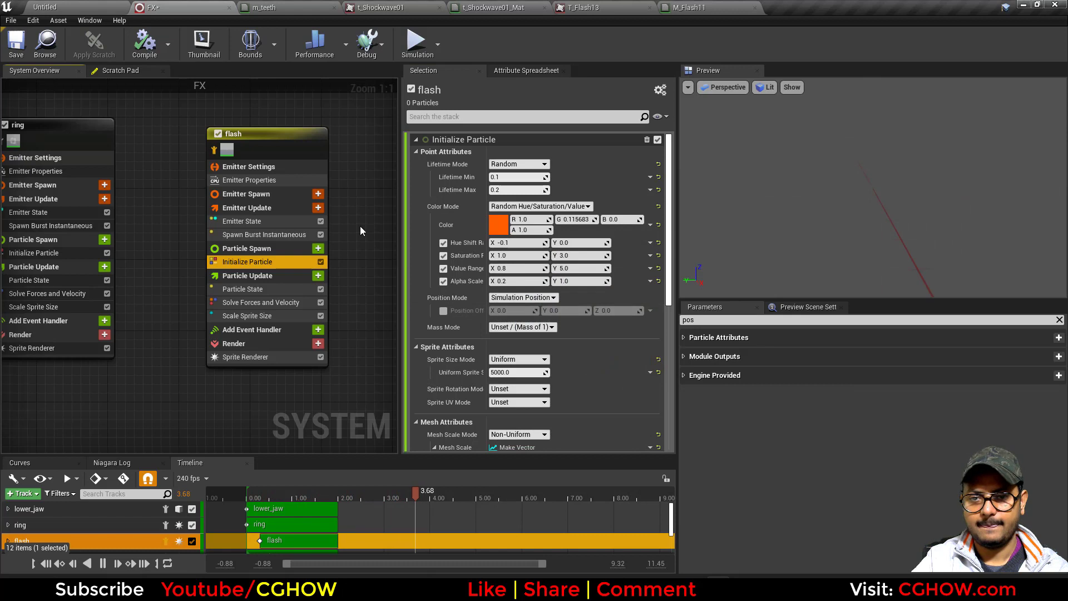
# Step: Turn off the flash emitter's isolation, set its Value Range to 20–100, and view the combined effect from another angle
pyautogui.click(215, 150)
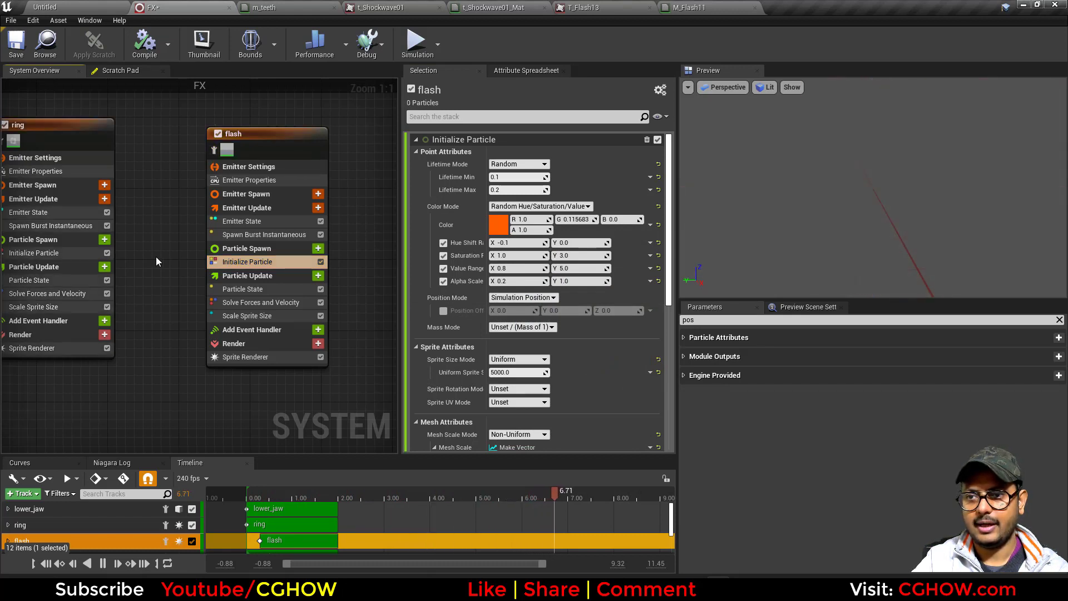
pyautogui.click(580, 268)
pyautogui.write('100')
pyautogui.click(522, 268)
pyautogui.write('20')
pyautogui.press('Return')
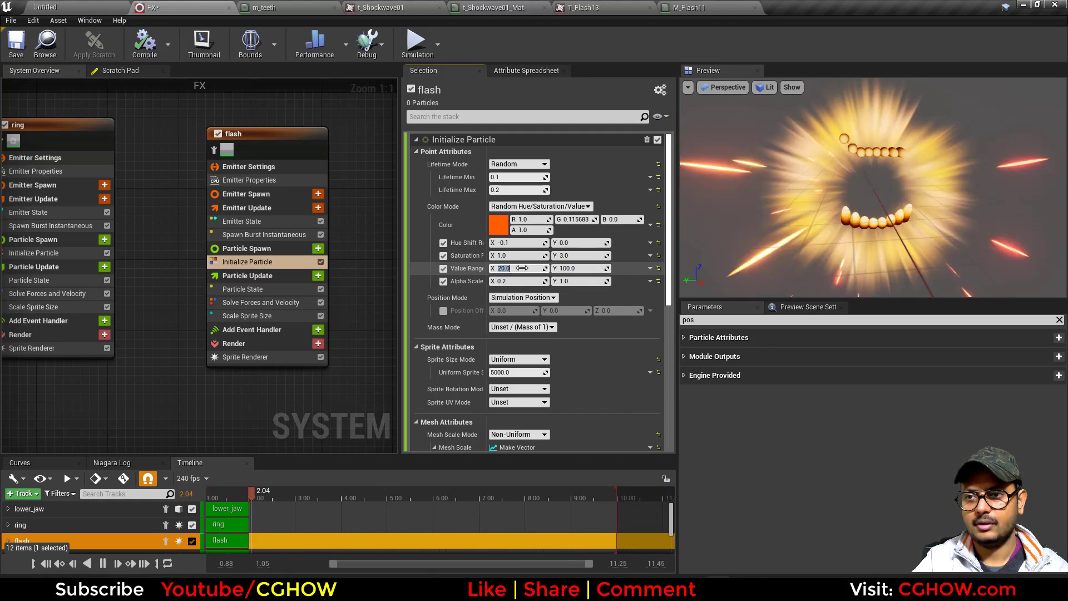
pyautogui.moveTo(915, 227); pyautogui.dragTo(1024, 226)
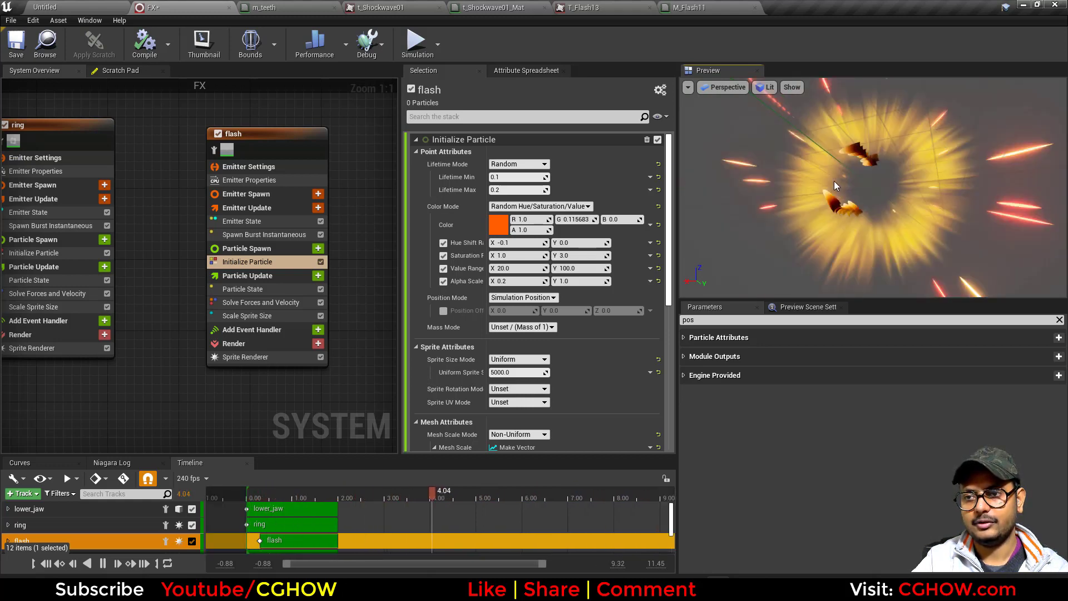
# Step: Shrink the streaks emitter's Sphere Location radius to 10 to reveal the sphere's center
pyautogui.moveTo(129, 375); pyautogui.dragTo(361, 383, button='right')
pyautogui.scroll(-3, 360, 383)
pyautogui.moveTo(212, 397); pyautogui.dragTo(395, 363, button='right')
pyautogui.moveTo(237, 373); pyautogui.dragTo(265, 360, button='right')
pyautogui.scroll(3, 305, 298)
pyautogui.moveTo(292, 321); pyautogui.dragTo(186, 350, button='right')
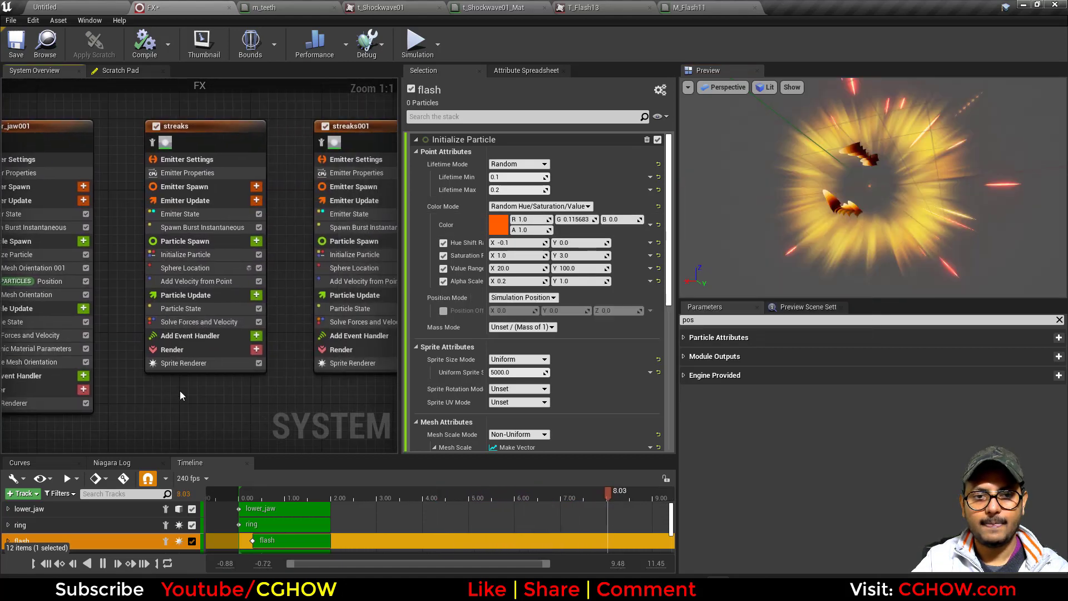
pyautogui.moveTo(162, 256); pyautogui.dragTo(311, 263, button='right')
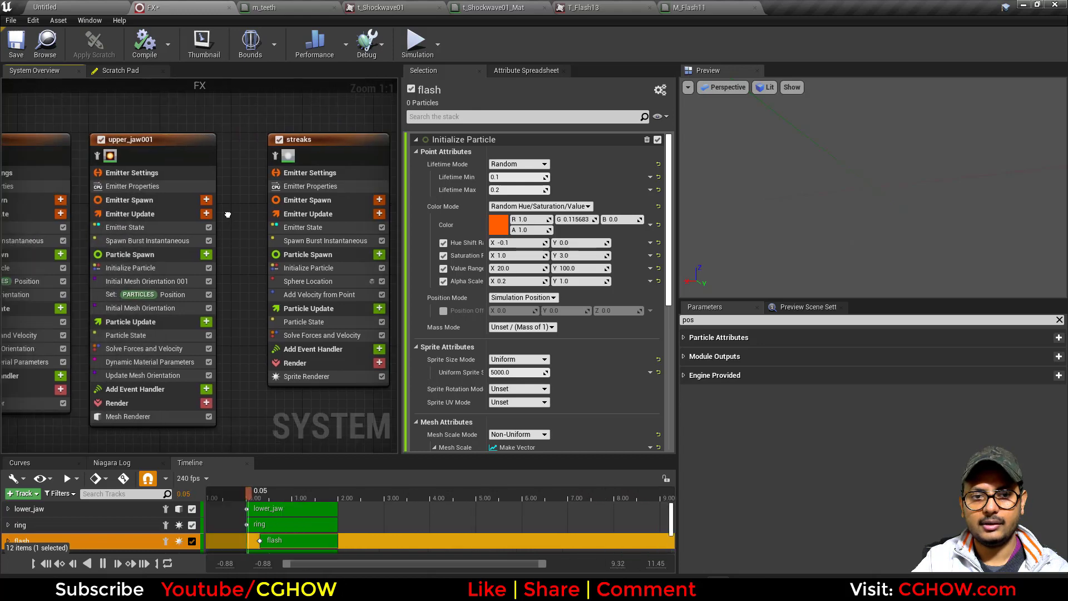
pyautogui.click(328, 275)
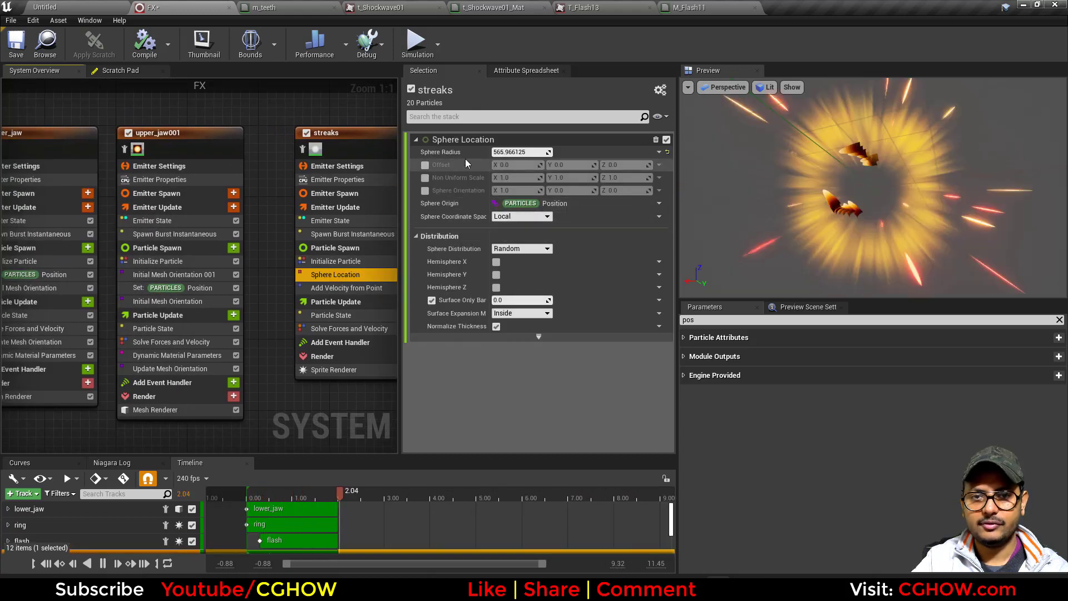
pyautogui.moveTo(295, 232); pyautogui.dragTo(245, 205, button='right')
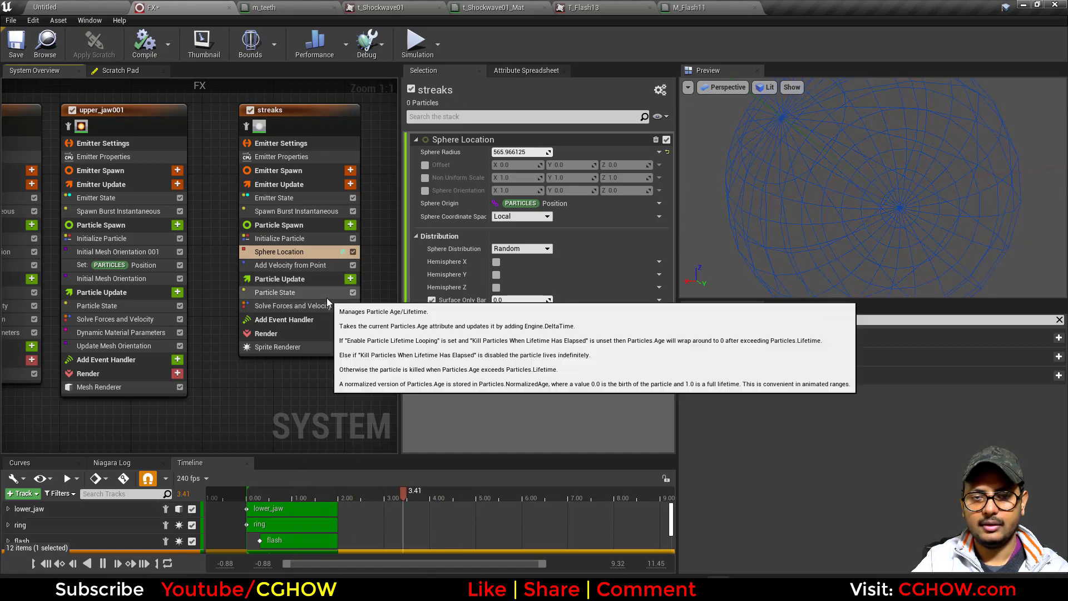
pyautogui.click(520, 152)
pyautogui.write('1')
pyautogui.press('Return')
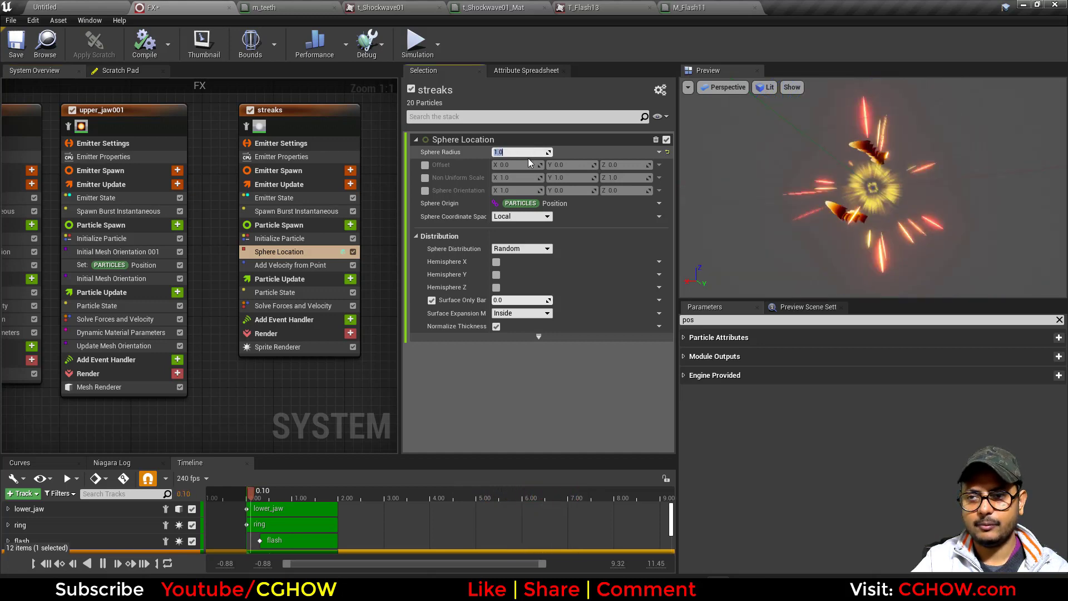
pyautogui.write('10')
pyautogui.press('Return')
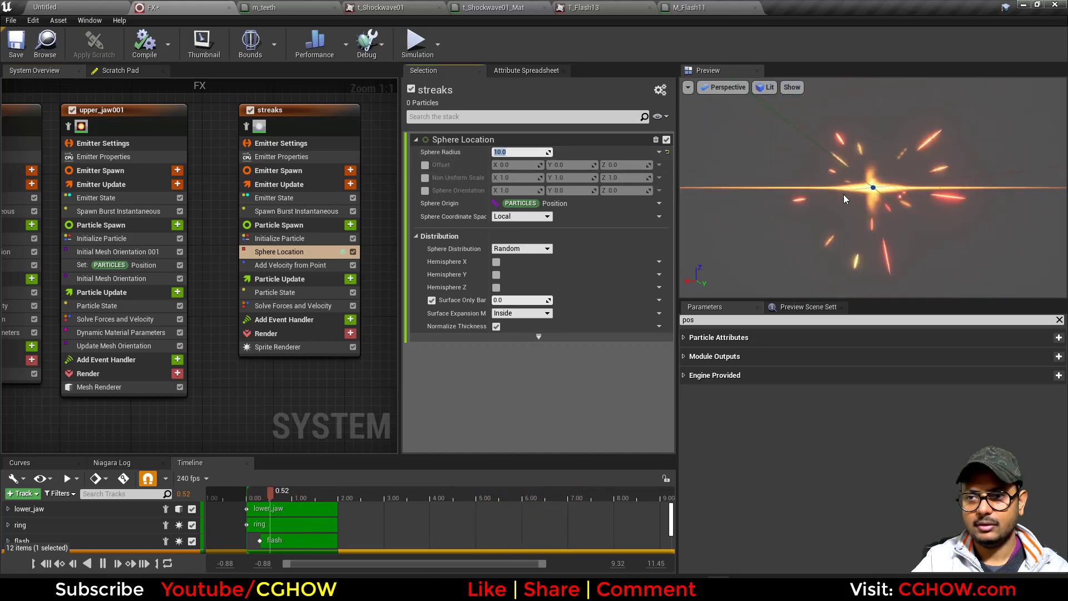
# Step: Enable the streaks Sphere Location offset with X at 180, using the jaws as reference, and set the sphere radius to 560
pyautogui.click(256, 494)
pyautogui.moveTo(256, 493); pyautogui.dragTo(265, 496)
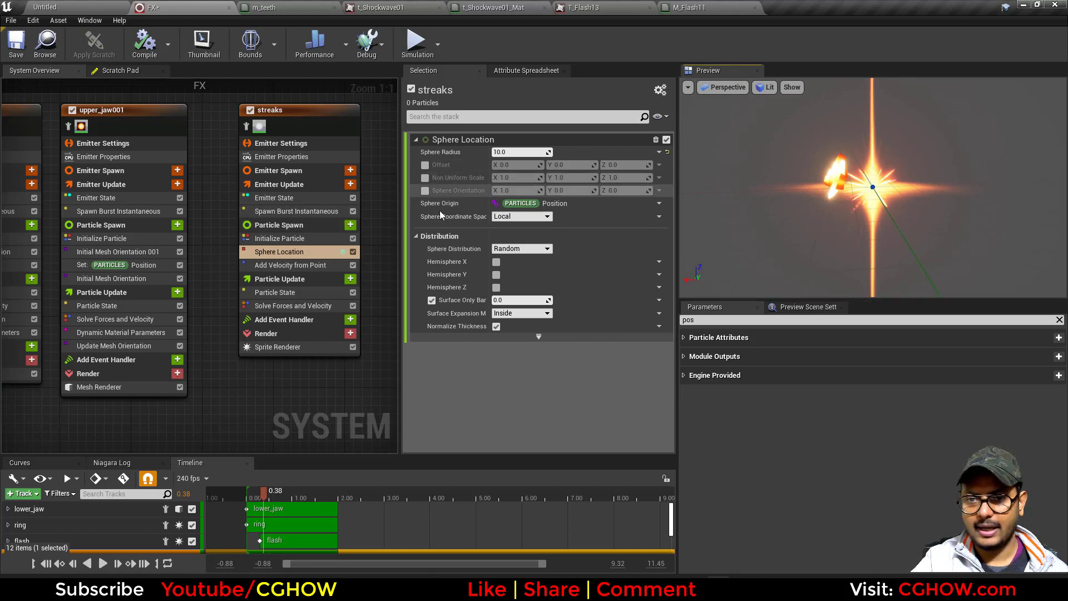
pyautogui.click(425, 165)
pyautogui.moveTo(519, 165); pyautogui.dragTo(525, 165)
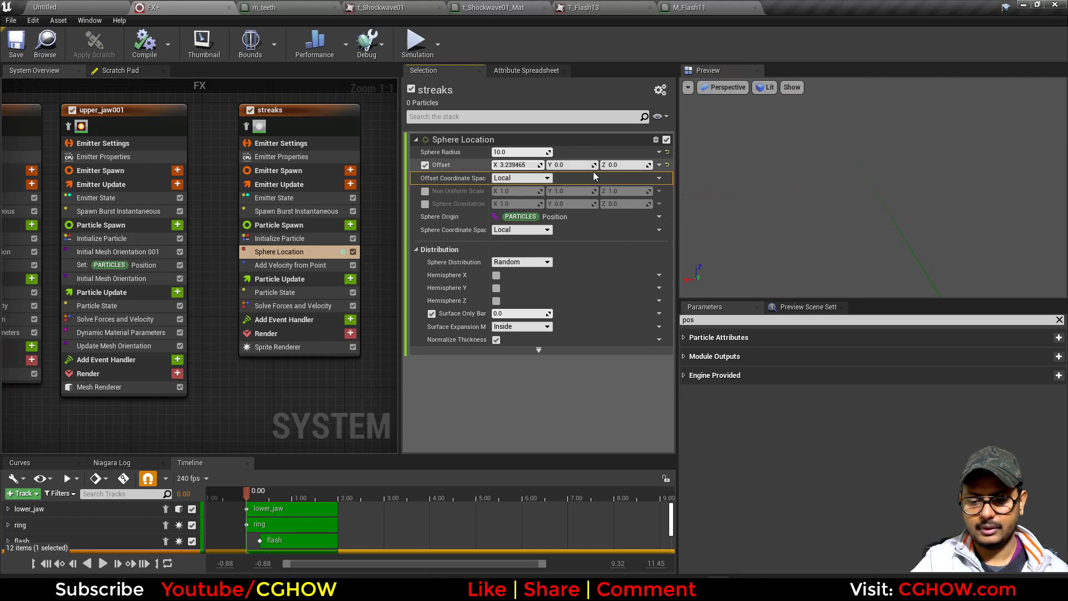
pyautogui.moveTo(266, 494); pyautogui.dragTo(260, 497)
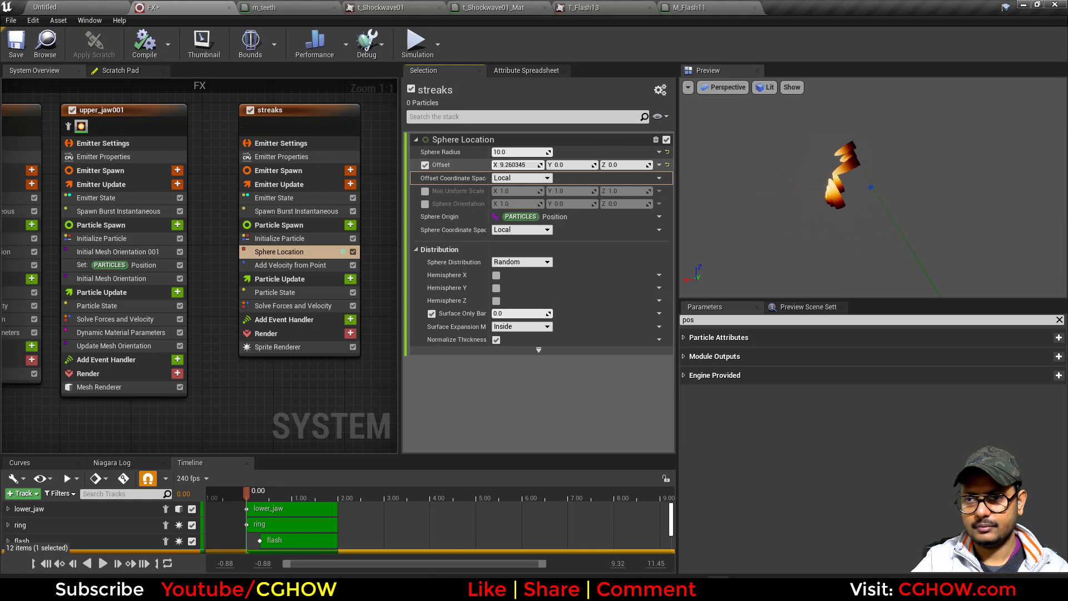
pyautogui.moveTo(517, 165); pyautogui.dragTo(535, 165)
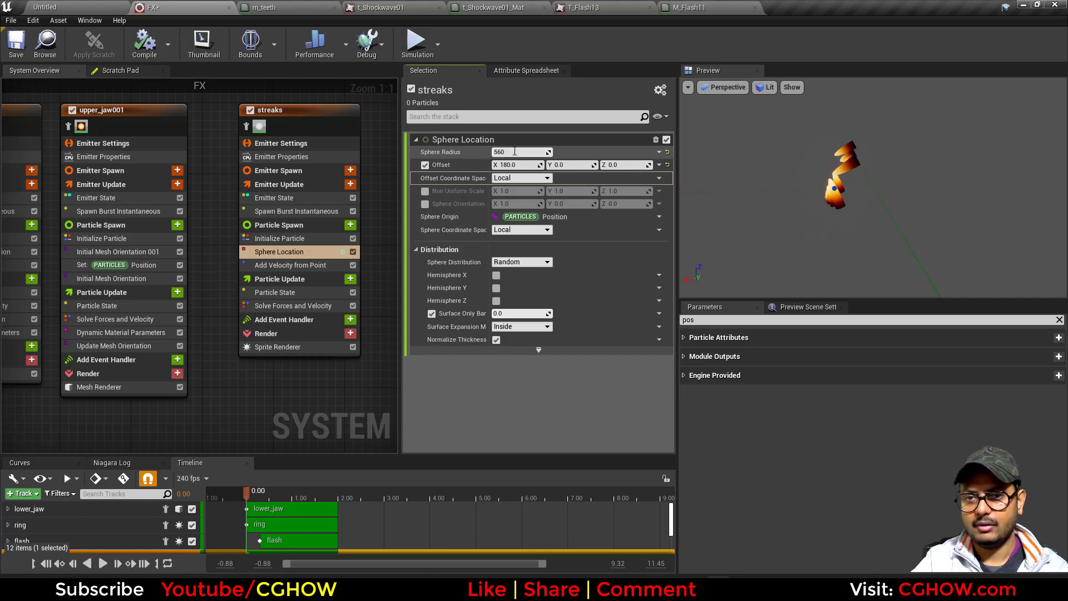
# Step: Enable the Sphere Location offset in the streaks001 emitter and set its X value to 180
pyautogui.click(343, 253)
pyautogui.moveTo(345, 382); pyautogui.dragTo(126, 370, button='right')
pyautogui.click(274, 236)
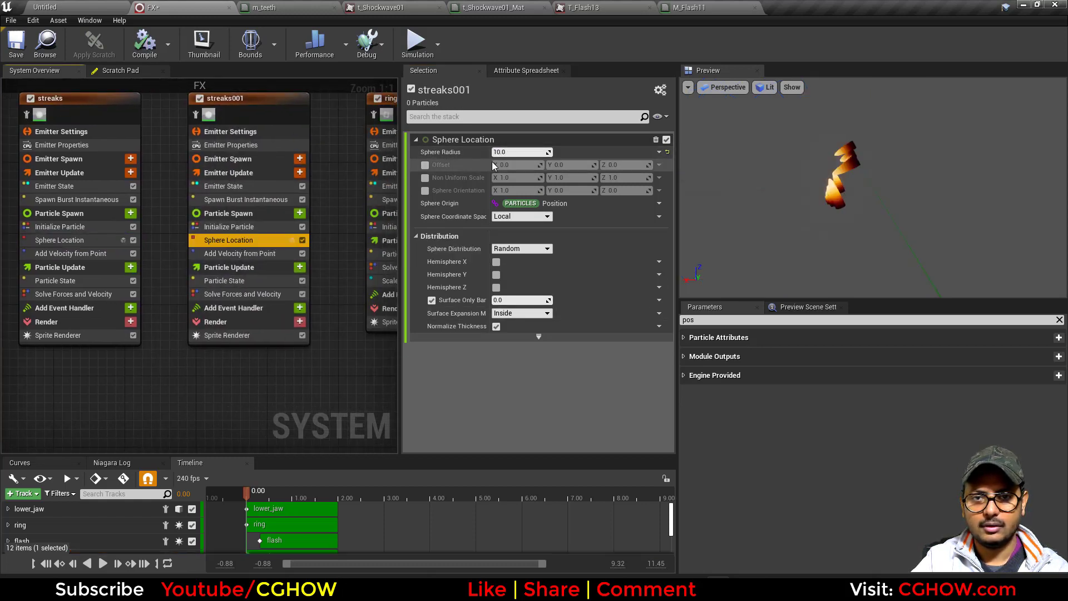
pyautogui.click(517, 166)
pyautogui.write('180')
pyautogui.press('Return')
# Step: Enable the ring emitter's Position Offset in Initialize Particle and set X to 180
pyautogui.moveTo(334, 375); pyautogui.dragTo(175, 366, button='right')
pyautogui.click(259, 218)
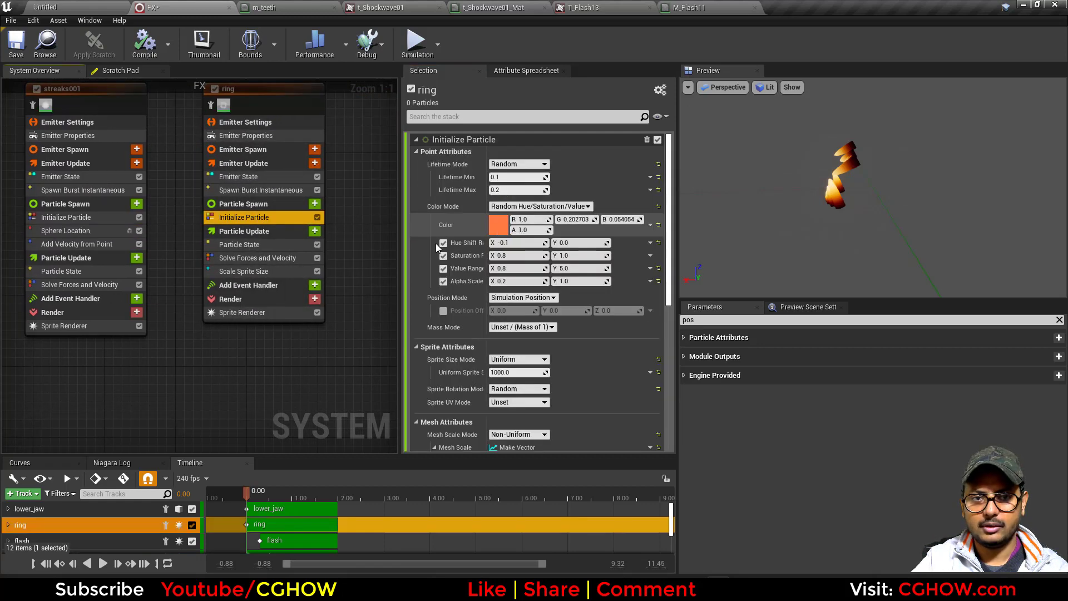
pyautogui.click(443, 310)
pyautogui.click(511, 311)
pyautogui.write('1')
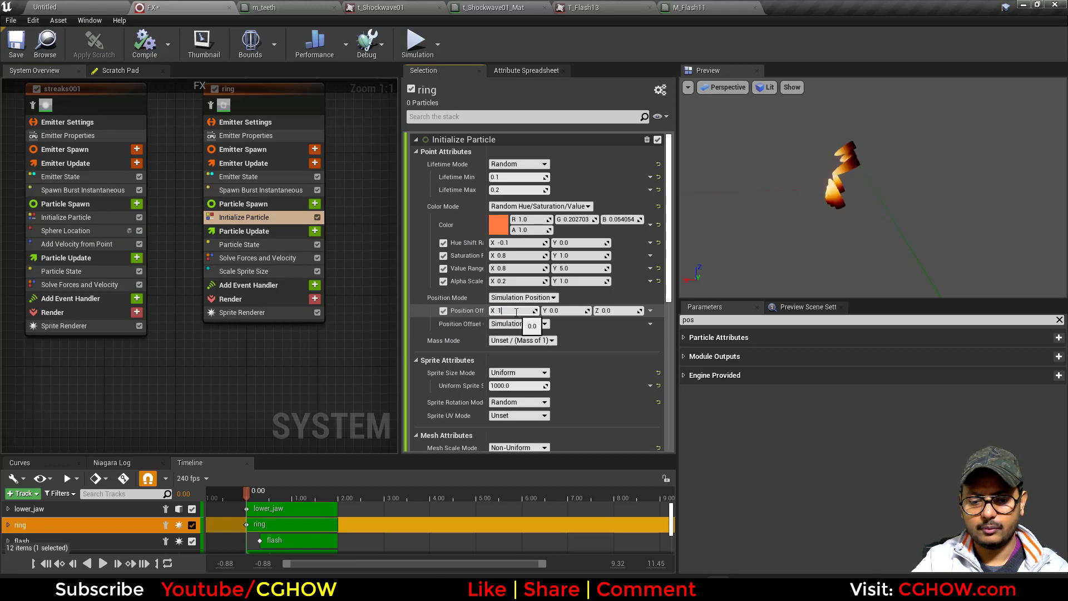
pyautogui.write('80')
pyautogui.press('Return')
# Step: Enable the flash emitter's Position Offset with X at 180 and resume the preview playback
pyautogui.moveTo(286, 366); pyautogui.dragTo(253, 366, button='right')
pyautogui.moveTo(323, 355); pyautogui.dragTo(155, 363, button='right')
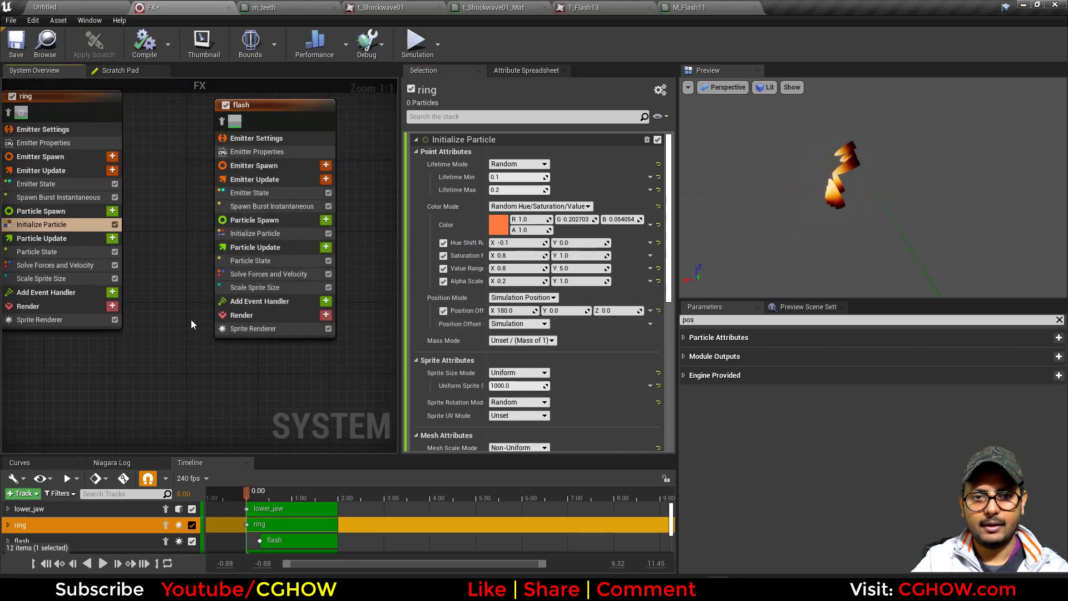
pyautogui.click(255, 236)
pyautogui.click(445, 310)
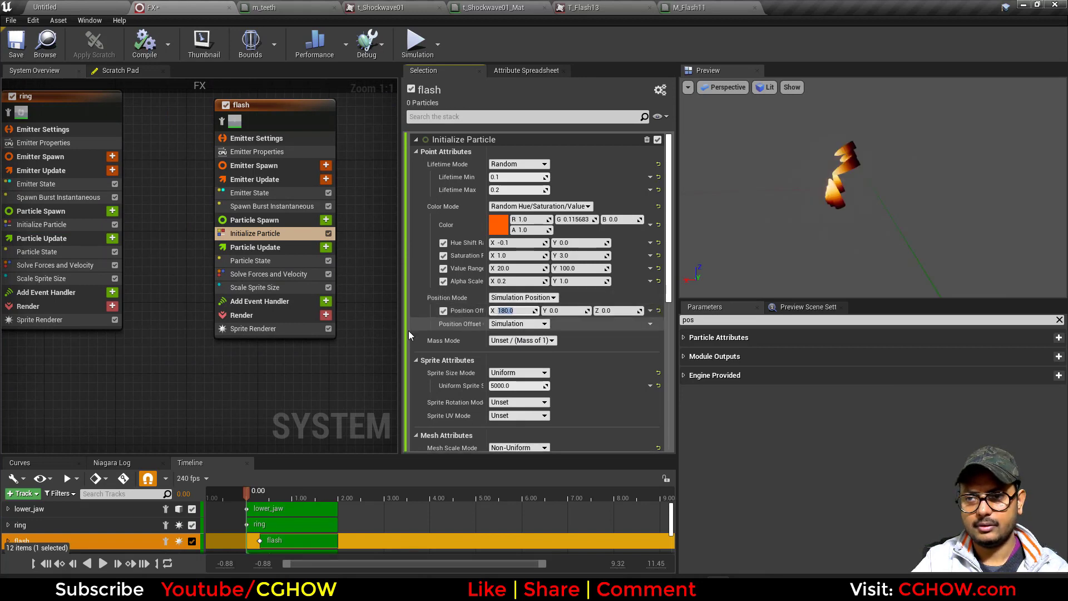
pyautogui.scroll(-4, 309, 334)
pyautogui.moveTo(308, 367); pyautogui.dragTo(298, 341, button='right')
pyautogui.click(102, 564)
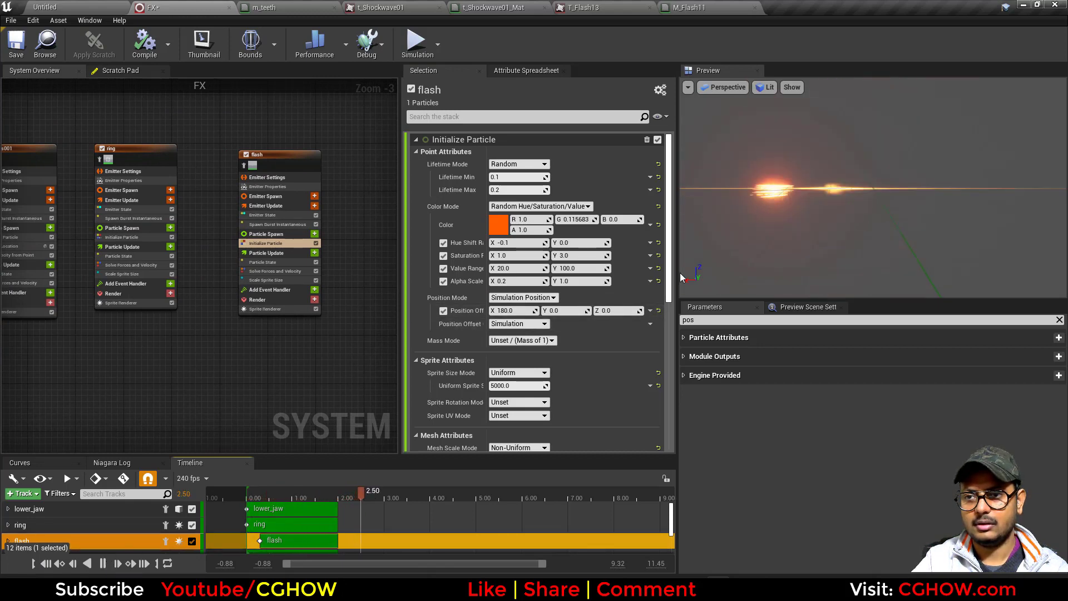
# Step: Set the Origin Offset X of the streaks emitter's Add Velocity from Point module to 180
pyautogui.moveTo(231, 355); pyautogui.dragTo(439, 370, button='right')
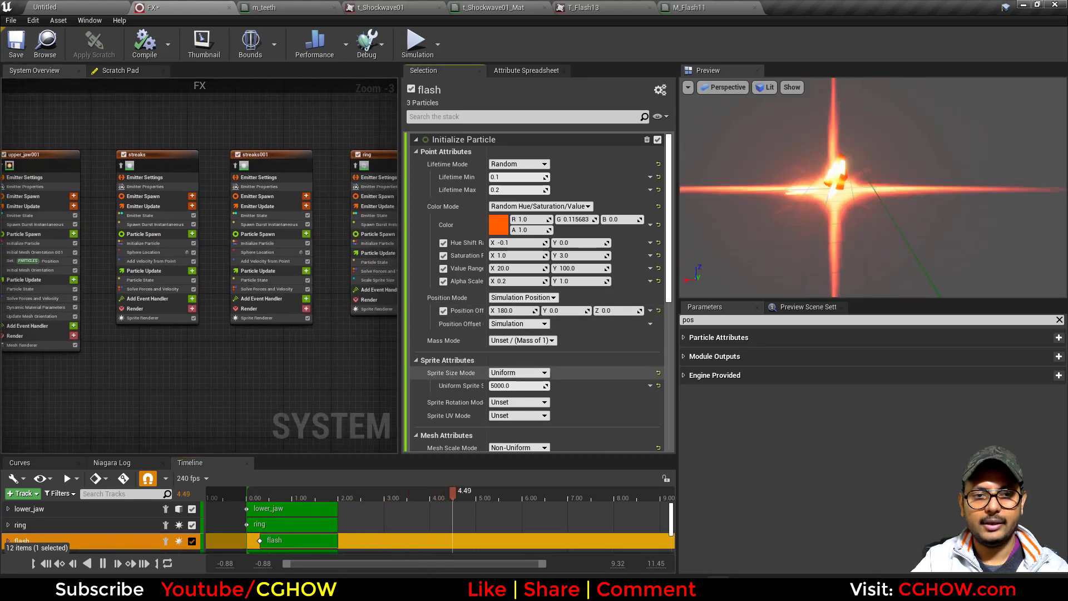
pyautogui.scroll(-1, 439, 372)
pyautogui.moveTo(172, 342); pyautogui.dragTo(307, 342, button='right')
pyautogui.scroll(3, 262, 219)
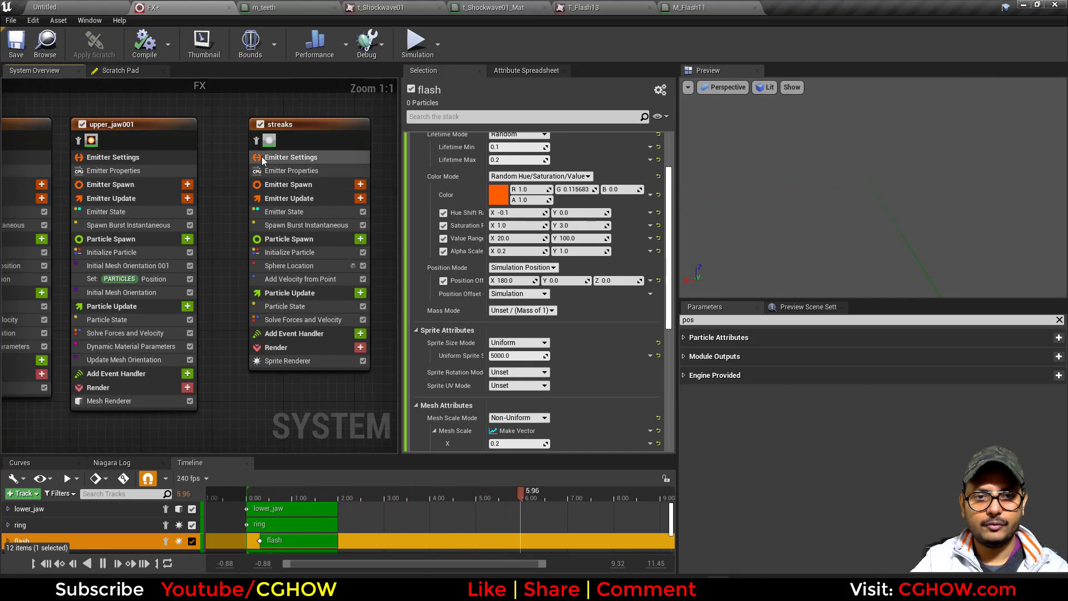
pyautogui.click(294, 266)
pyautogui.click(310, 281)
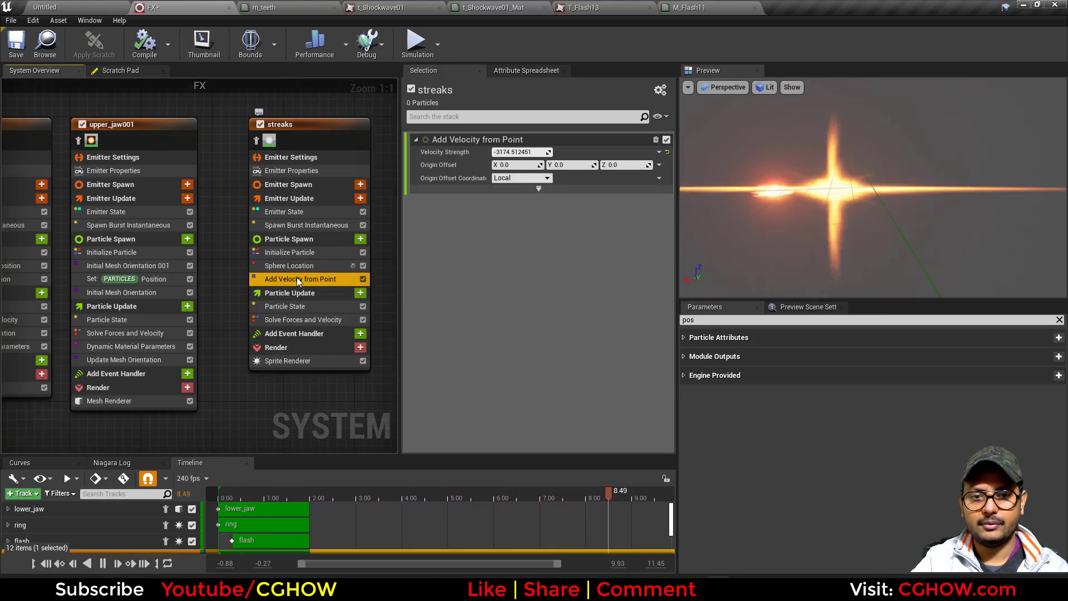
pyautogui.click(506, 165)
pyautogui.write('180')
pyautogui.press('Return')
# Step: Set the Origin Offset X of the streaks001 emitter's Add Velocity from Point module to 180
pyautogui.moveTo(356, 429); pyautogui.dragTo(171, 418, button='right')
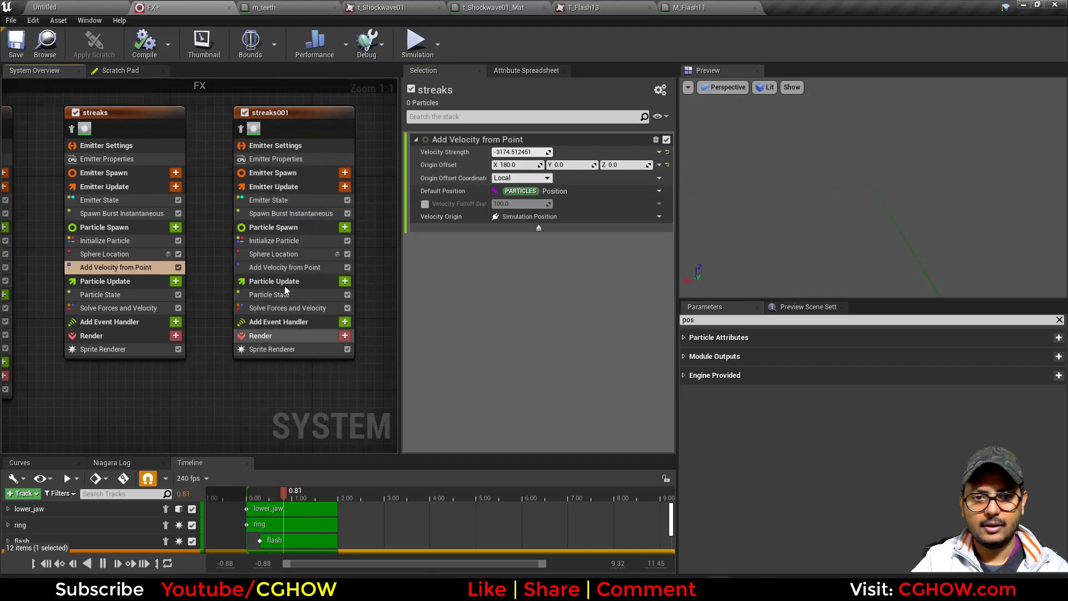
pyautogui.click(299, 267)
pyautogui.click(507, 166)
pyautogui.write('180')
pyautogui.press('Return')
# Step: Disable the streaks001, ring and flash emitters so only the jaws and the first streaks play
pyautogui.moveTo(334, 365); pyautogui.dragTo(125, 355, button='right')
pyautogui.moveTo(457, 276); pyautogui.dragTo(218, 288, button='right')
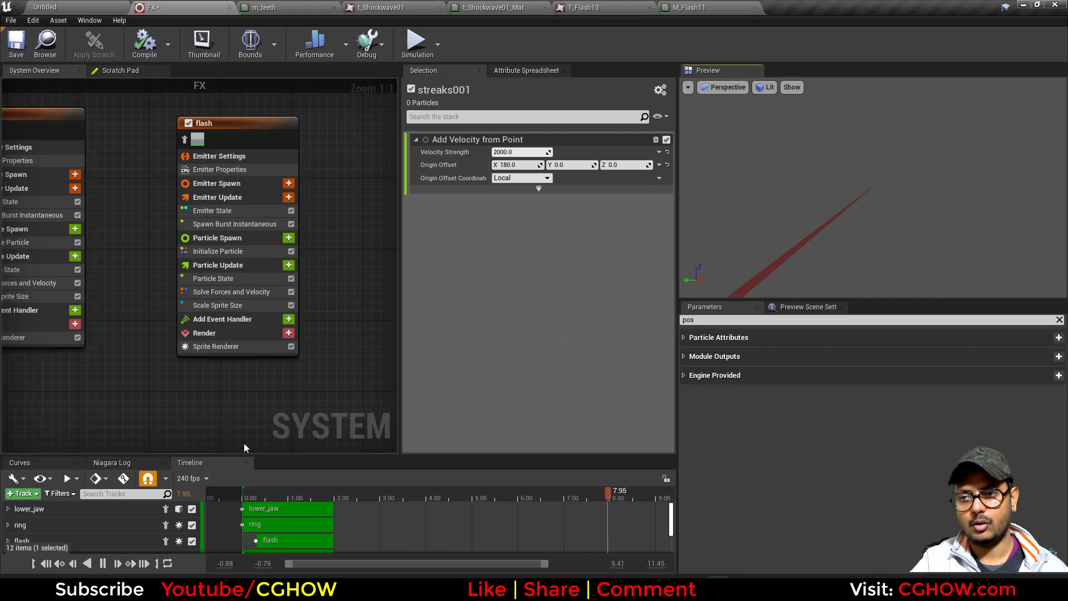
pyautogui.moveTo(126, 412); pyautogui.dragTo(474, 414, button='right')
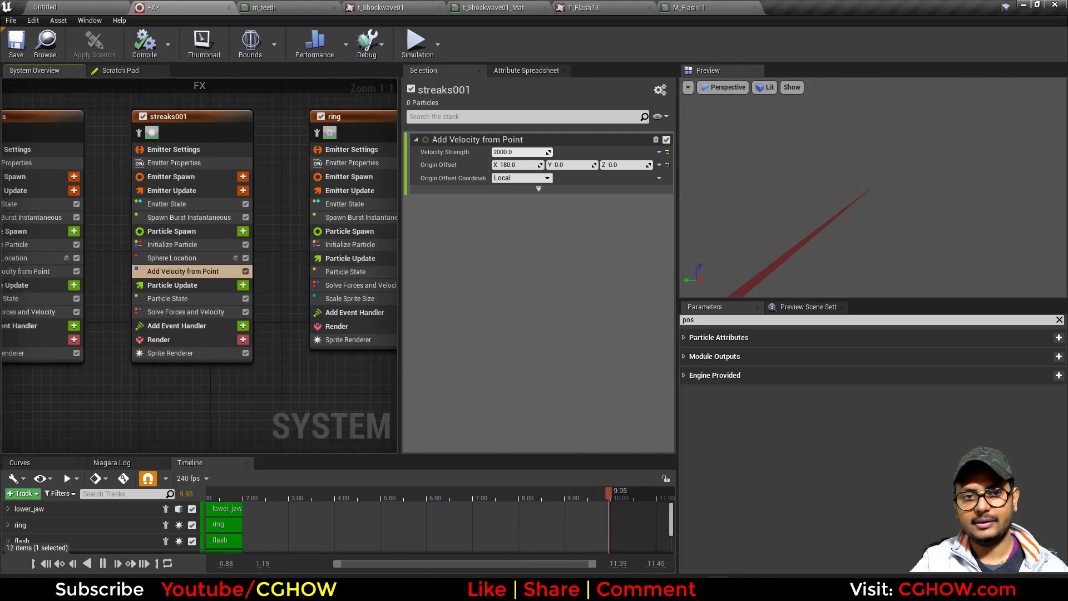
pyautogui.moveTo(191, 422); pyautogui.dragTo(283, 419, button='right')
pyautogui.moveTo(202, 140); pyautogui.dragTo(389, 133, button='right')
pyautogui.click(250, 124)
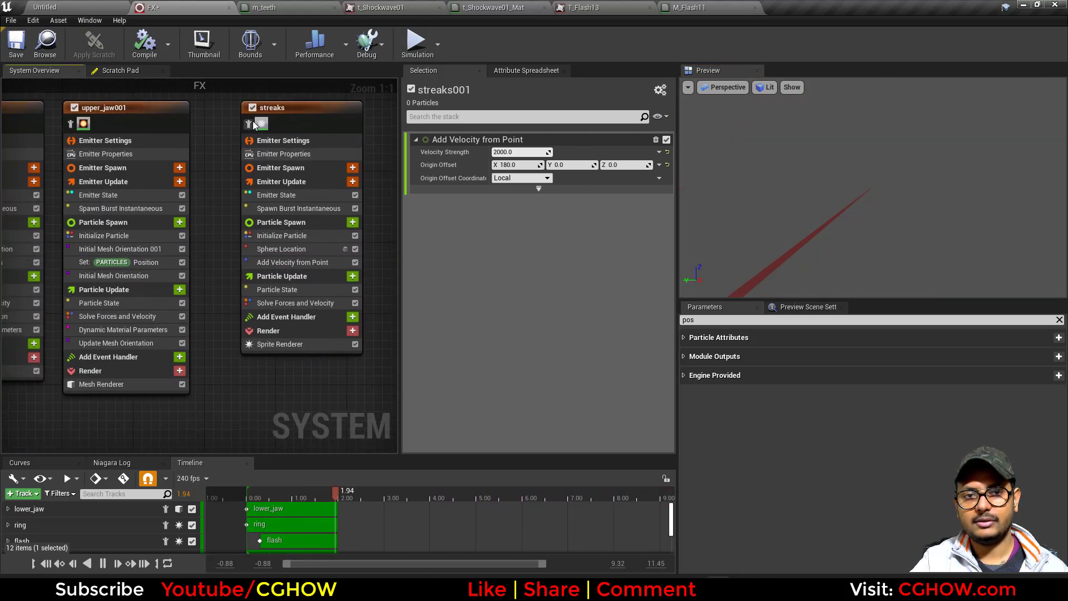
pyautogui.click(250, 126)
pyautogui.scroll(-3, 254, 236)
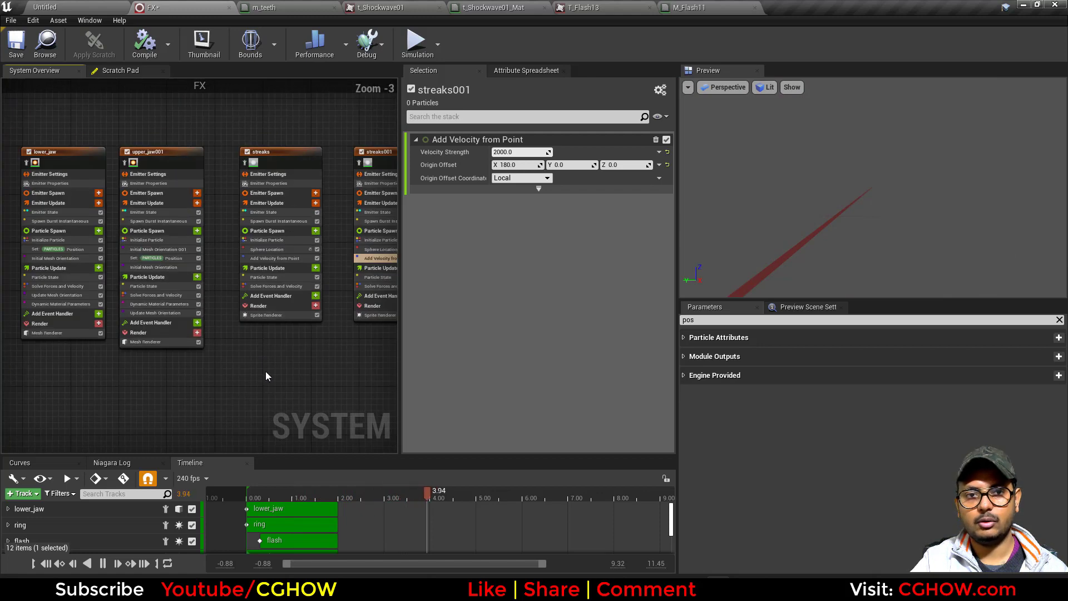
pyautogui.moveTo(268, 374); pyautogui.dragTo(51, 357, button='right')
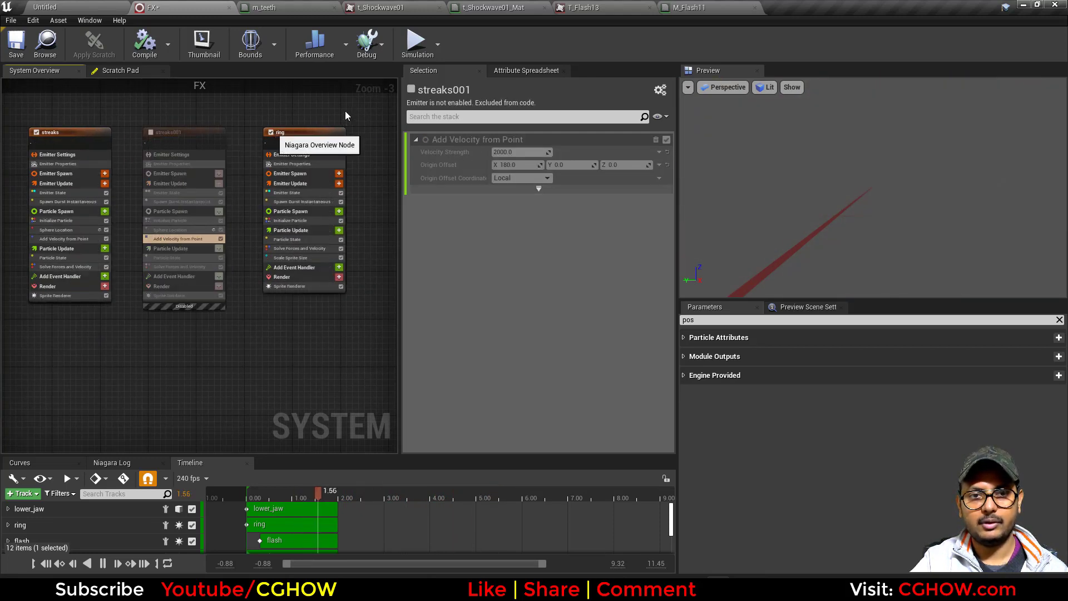
pyautogui.moveTo(334, 108); pyautogui.dragTo(169, 111, button='right')
pyautogui.click(250, 142)
pyautogui.moveTo(145, 349); pyautogui.dragTo(601, 365, button='right')
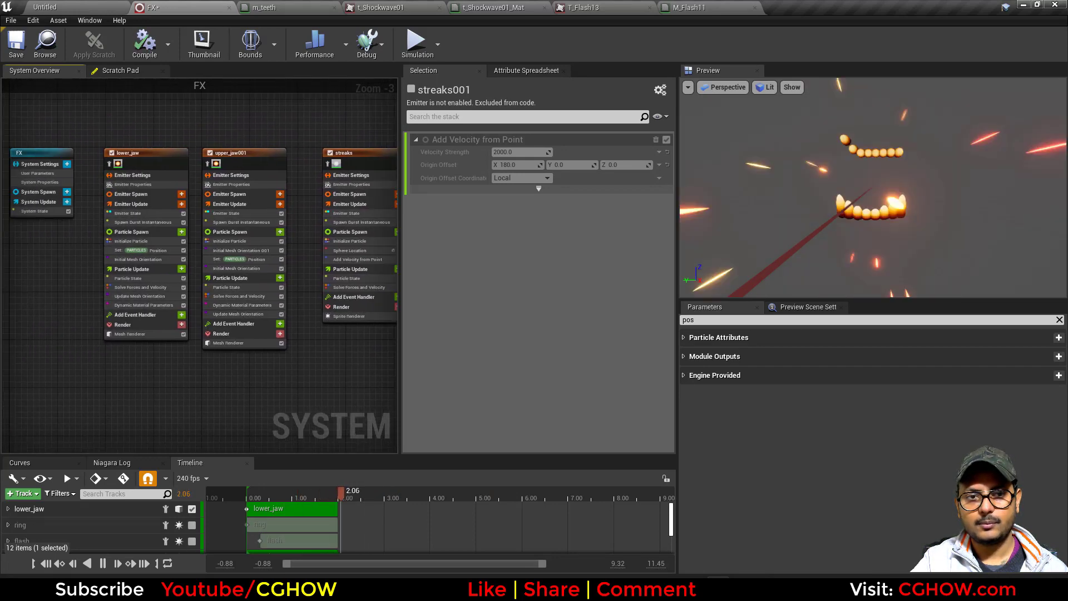
# Step: Set the streaks particles' Sprite Size Min Y to 50 and Sprite Size Max Y to 150
pyautogui.scroll(1, 239, 348)
pyautogui.scroll(1, 261, 403)
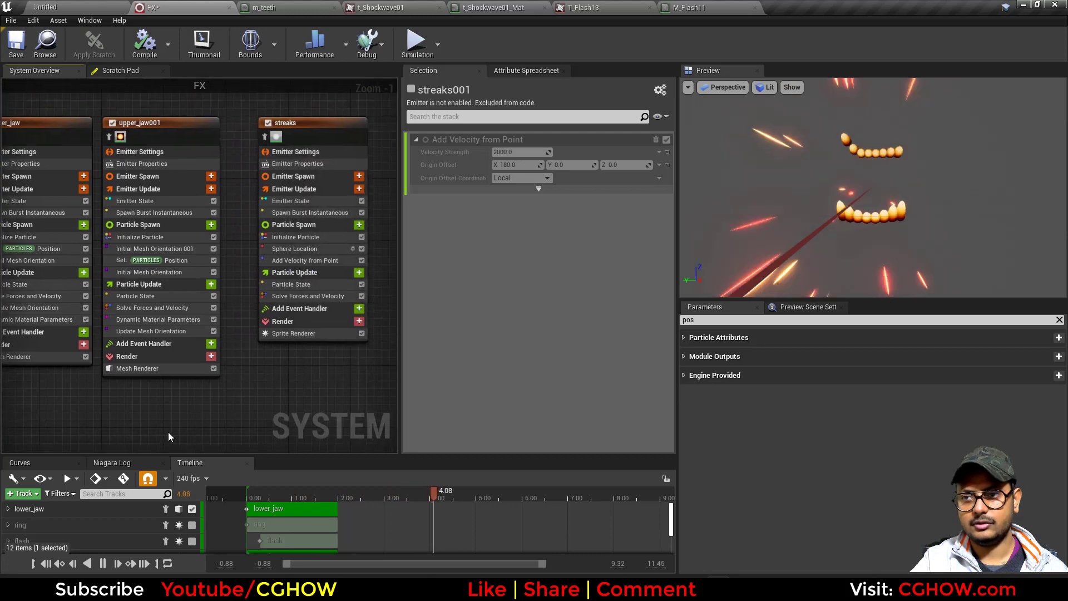
pyautogui.scroll(1, 227, 416)
pyautogui.scroll(1, 287, 262)
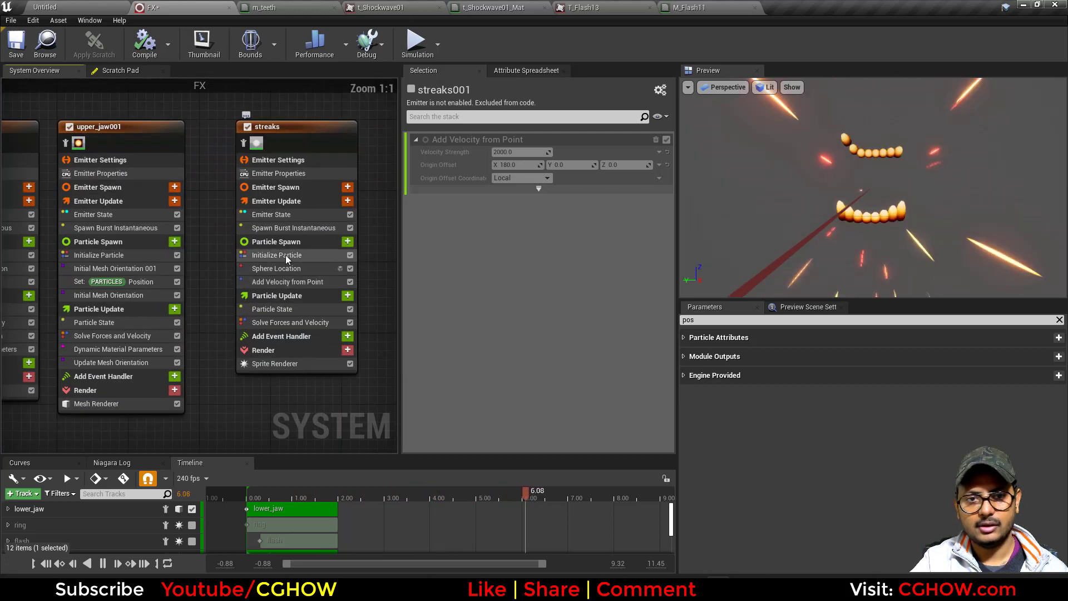
pyautogui.click(284, 256)
pyautogui.click(580, 372)
pyautogui.write('20')
pyautogui.press('Return')
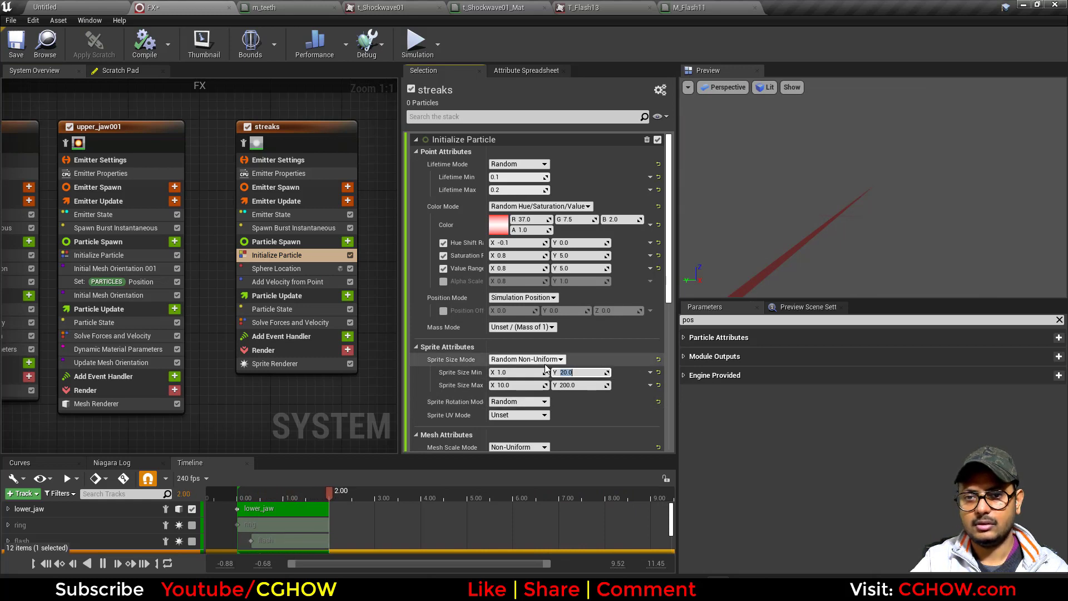
pyautogui.press('Return')
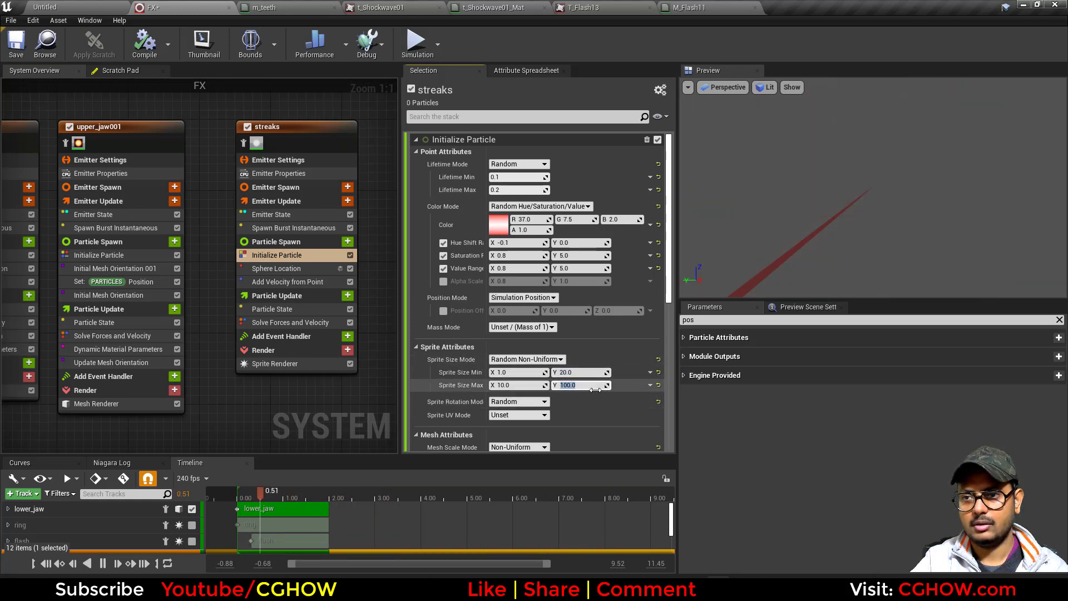
pyautogui.write('150')
pyautogui.press('Return')
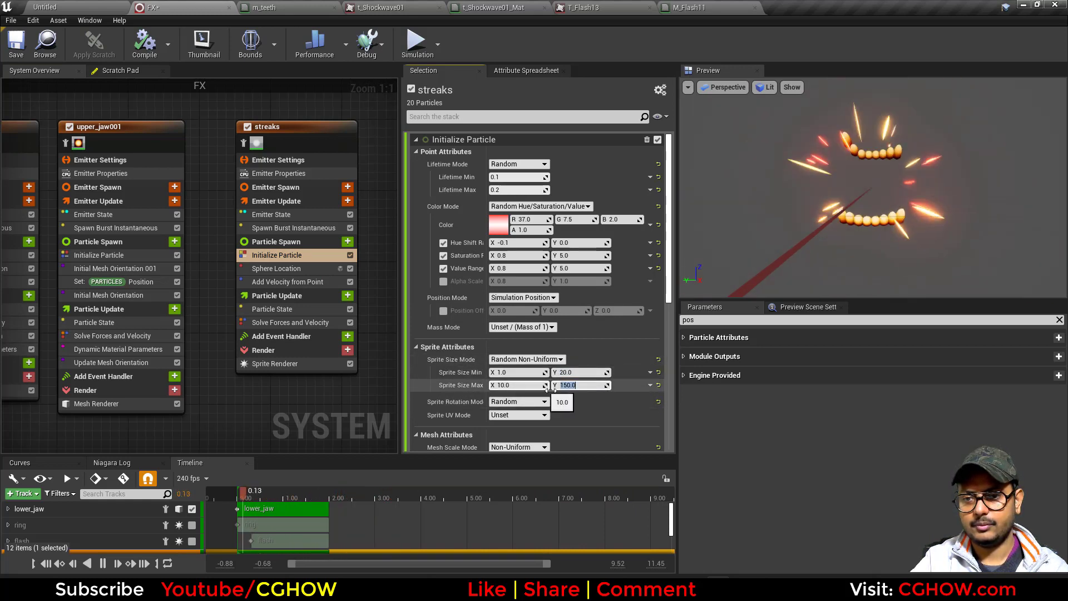
pyautogui.click(580, 372)
pyautogui.write('50')
pyautogui.press('Return')
# Step: Disable the streaks emitter and enable streaks001 so it plays with only the jaws
pyautogui.moveTo(331, 396); pyautogui.dragTo(166, 382, button='right')
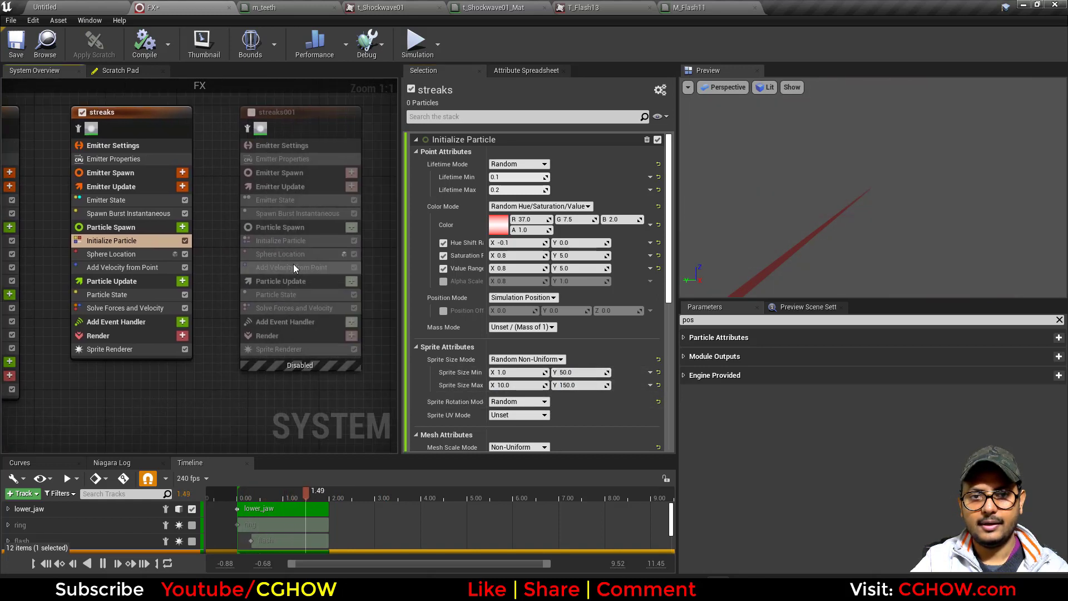
pyautogui.click(78, 115)
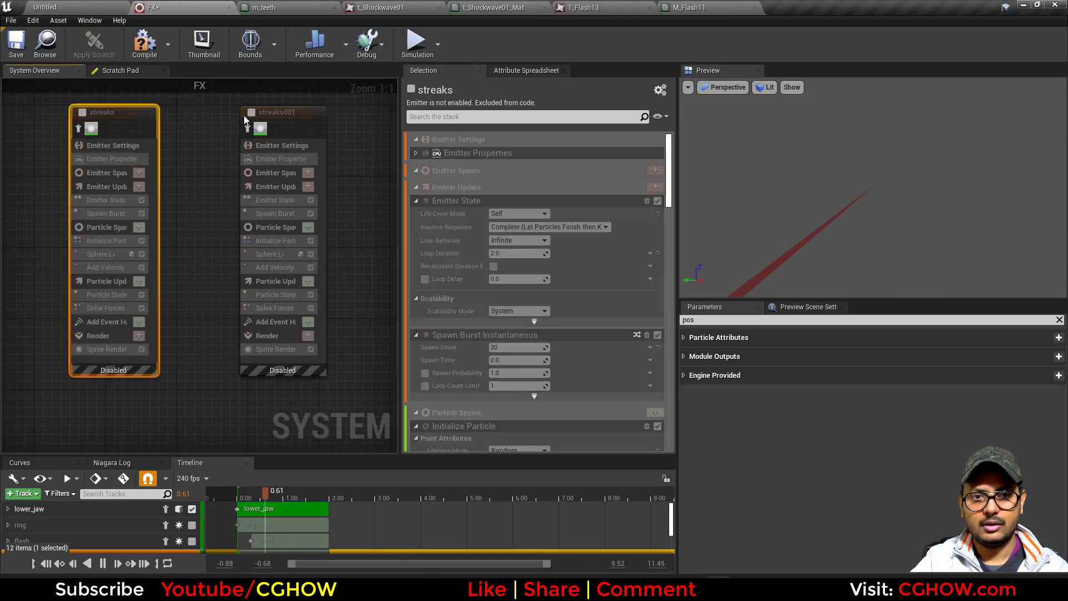
pyautogui.click(251, 113)
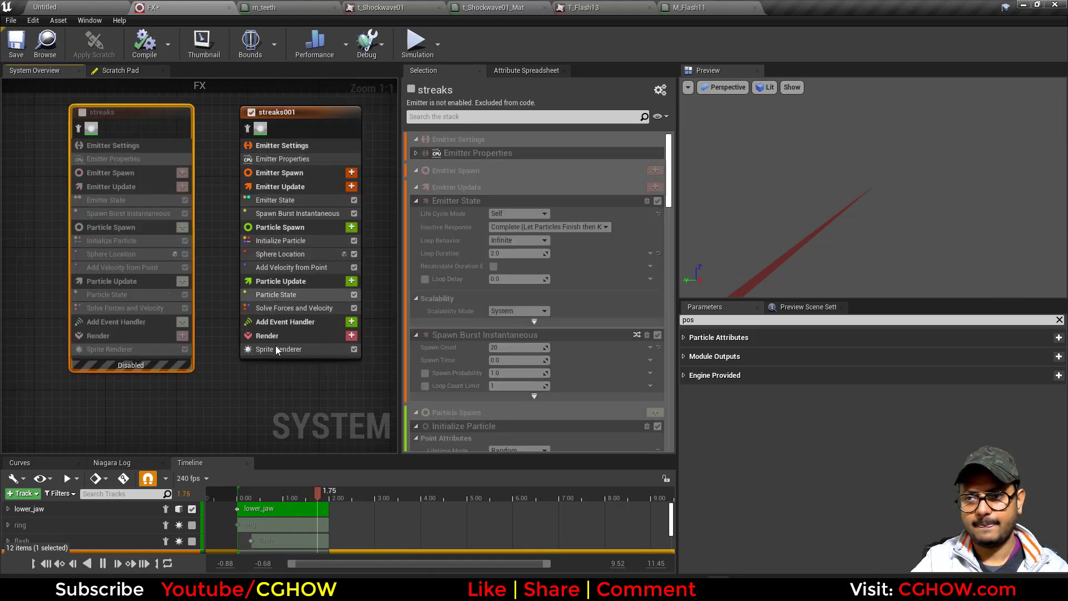
# Step: Set the streaks001 particles' Sprite Size Min X to 0.1 and Sprite Size Max Y to 100
pyautogui.click(304, 242)
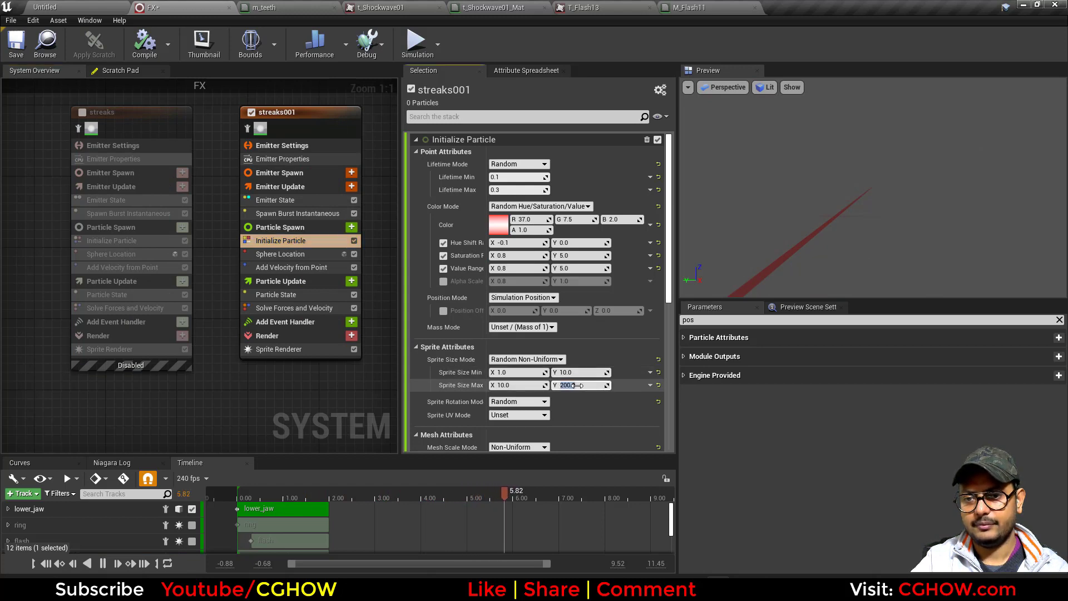
pyautogui.click(515, 372)
pyautogui.write('0.1')
pyautogui.press('Return')
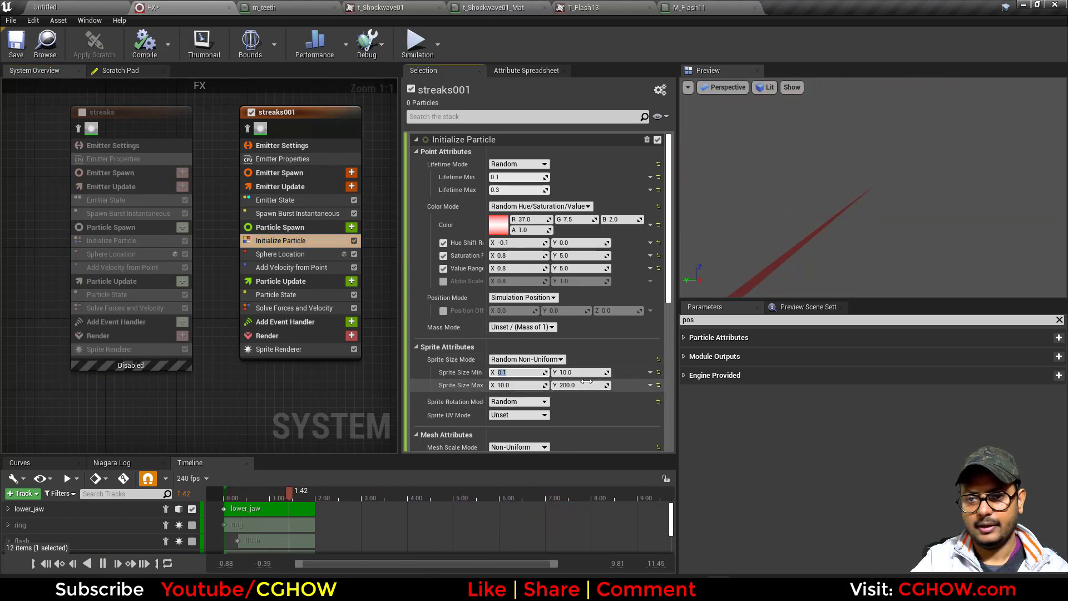
pyautogui.write('100')
pyautogui.press('Return')
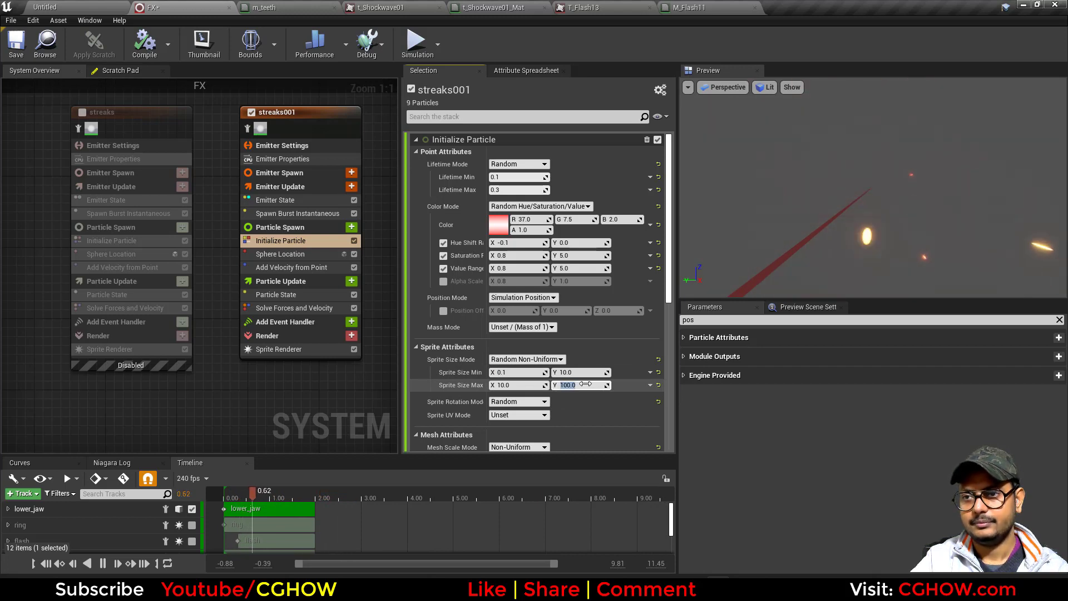
# Step: Isolate the ring emitter in place of streaks001 and set its particles' Uniform Sprite Size to 600
pyautogui.moveTo(277, 182); pyautogui.dragTo(98, 172, button='right')
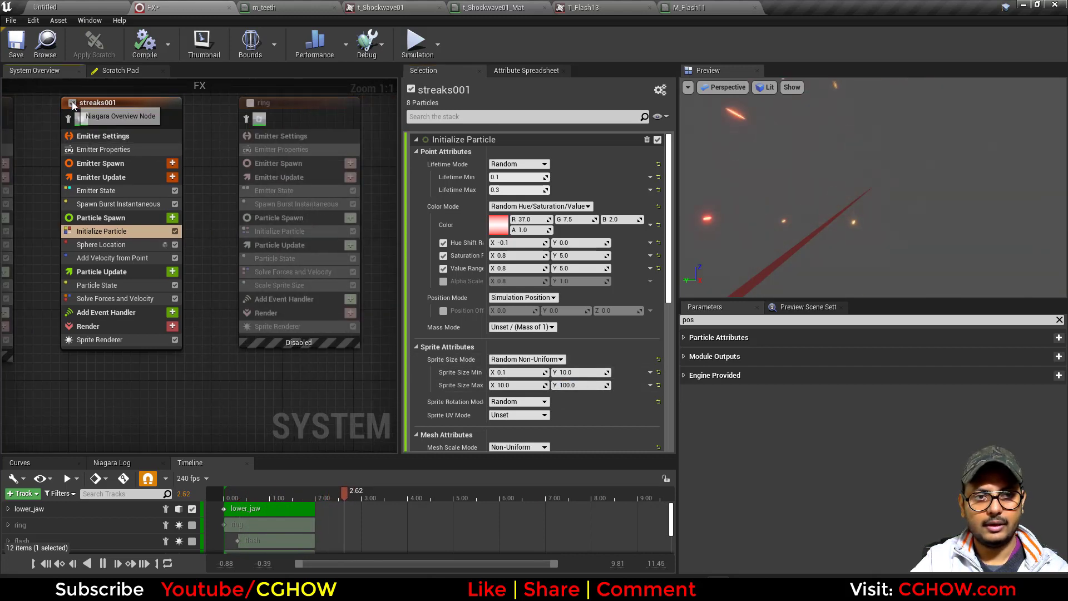
pyautogui.click(249, 104)
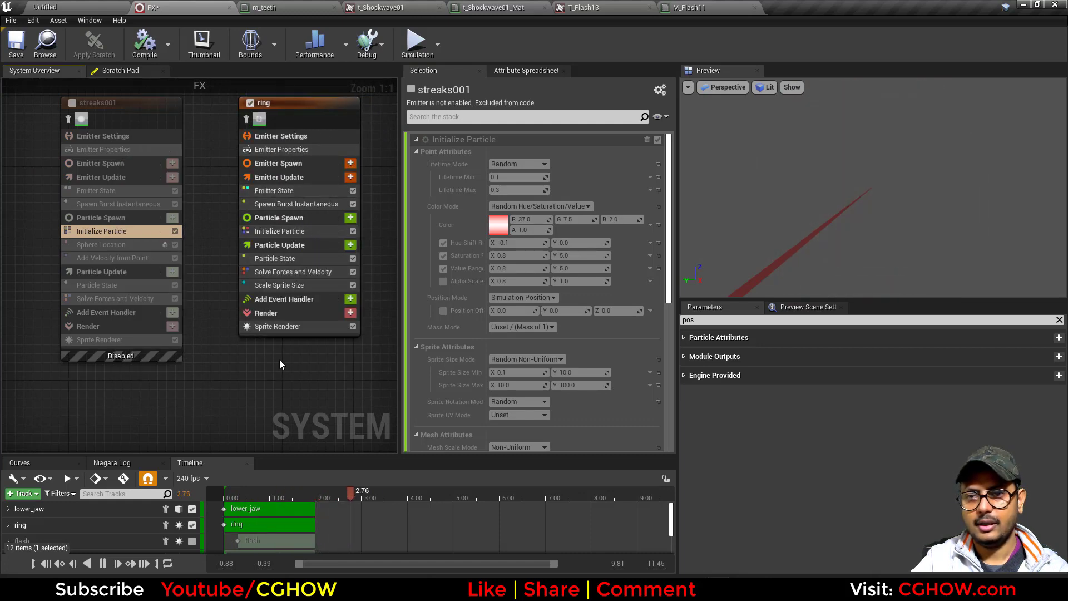
pyautogui.click(292, 232)
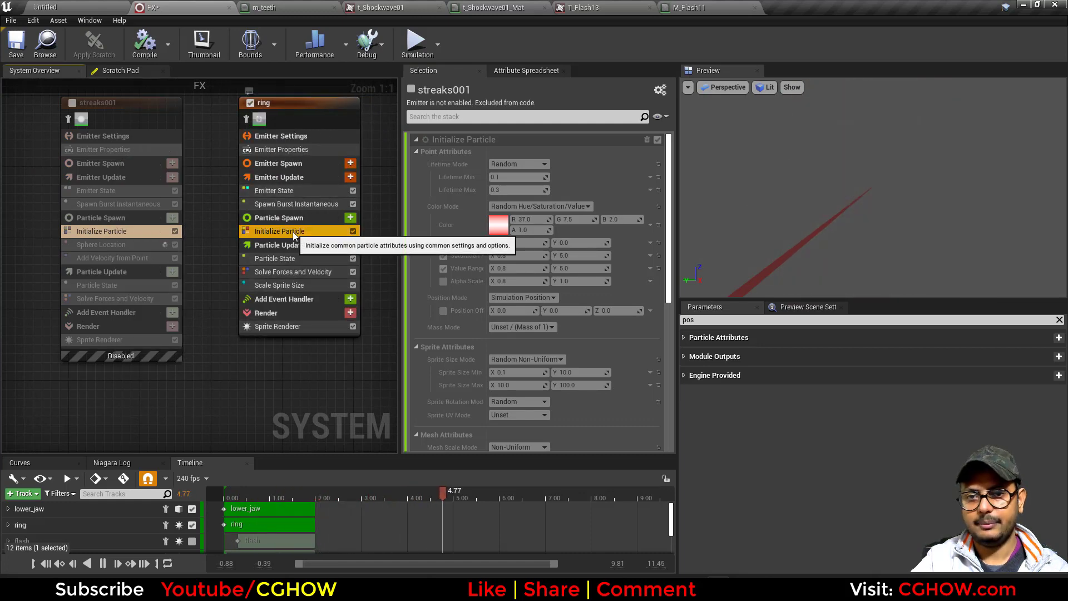
pyautogui.click(511, 386)
pyautogui.write('600')
pyautogui.press('Return')
# Step: Isolate the flash emitter in place of the ring and set its particles' Uniform Sprite Size to 2000
pyautogui.moveTo(369, 389); pyautogui.dragTo(217, 409, button='right')
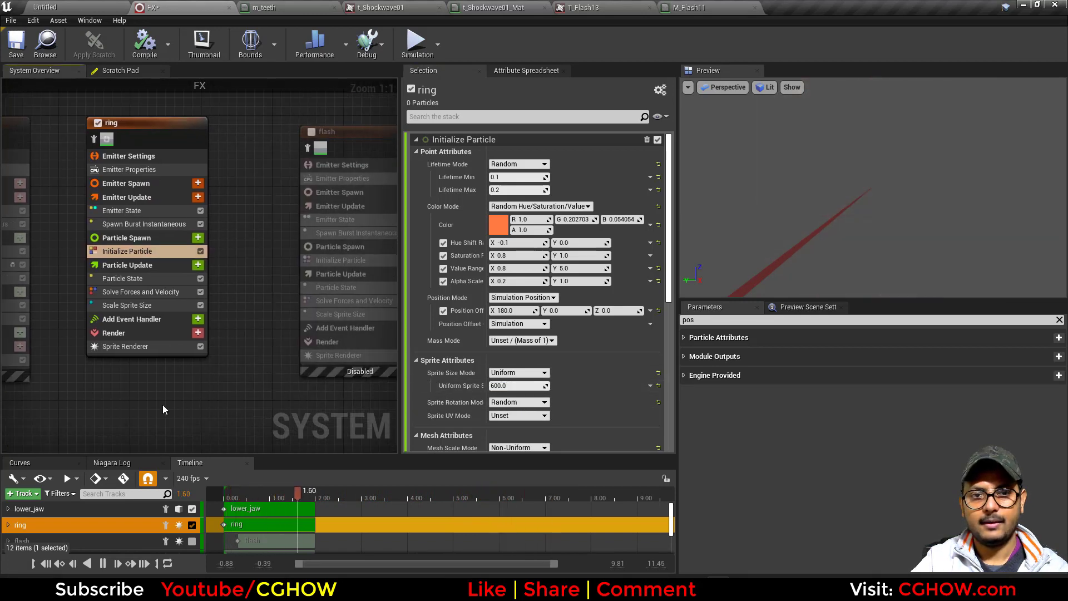
pyautogui.click(98, 123)
pyautogui.click(312, 132)
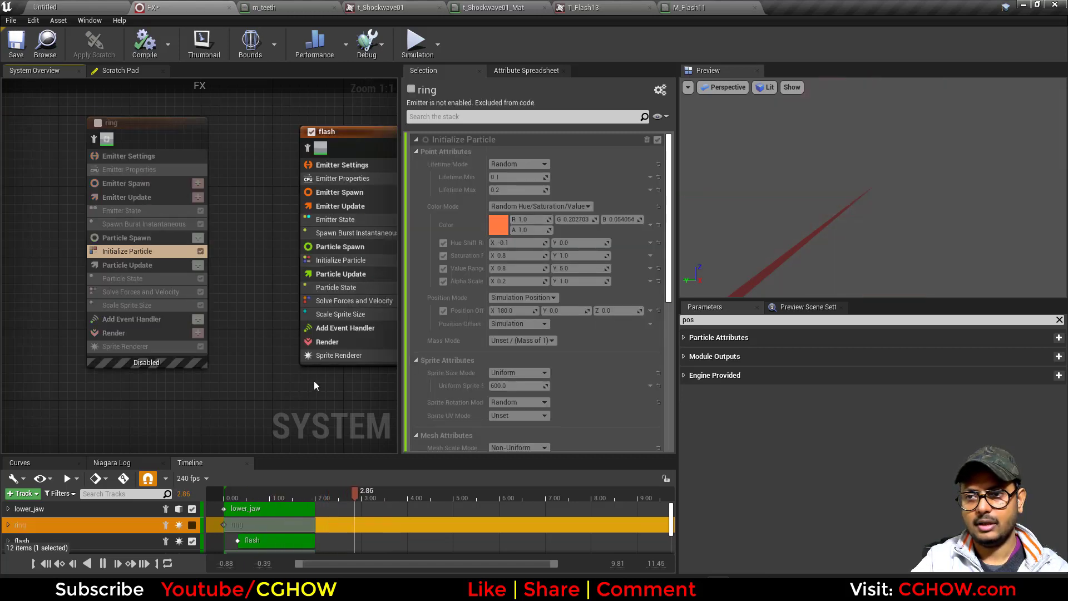
pyautogui.moveTo(314, 385); pyautogui.dragTo(237, 378, button='right')
pyautogui.click(301, 253)
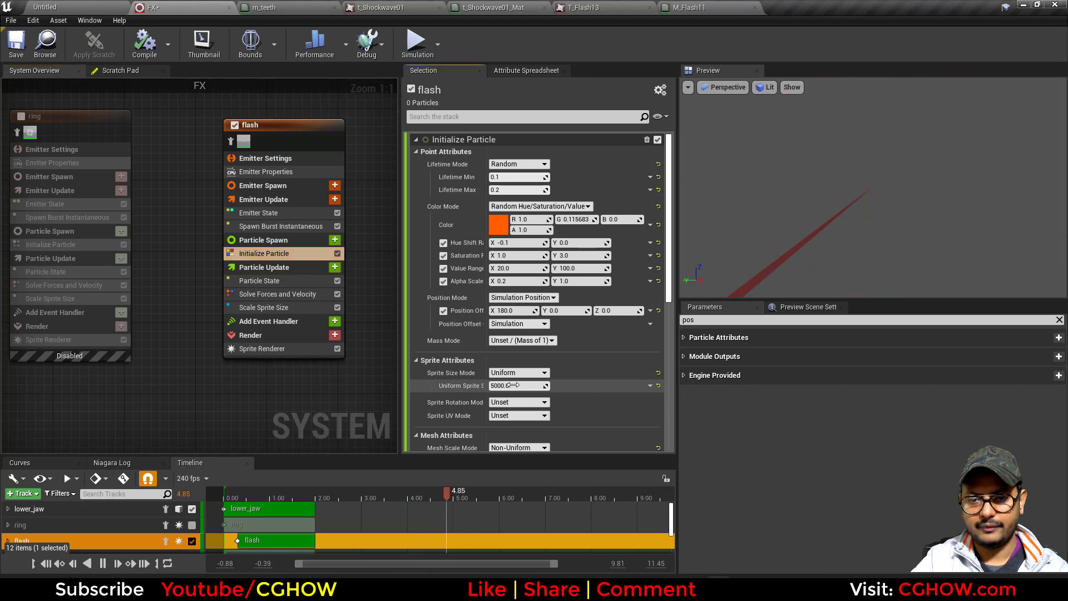
pyautogui.write('00')
pyautogui.press('Return')
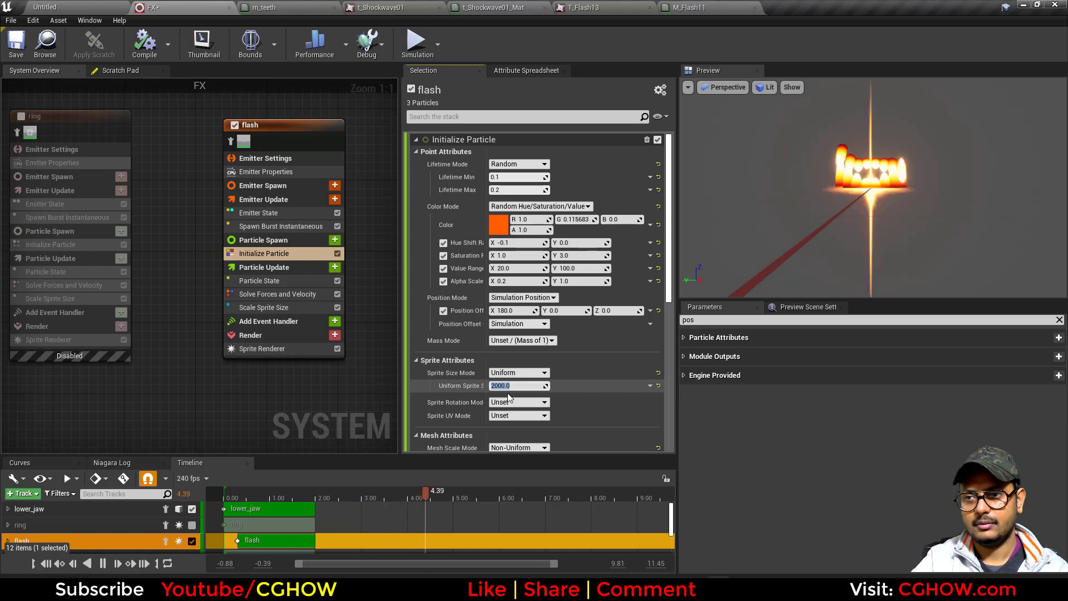
# Step: Re-enable the ring, streaks001 and streaks emitters so the whole effect plays together
pyautogui.scroll(-3, 196, 199)
pyautogui.moveTo(194, 328); pyautogui.dragTo(389, 358, button='right')
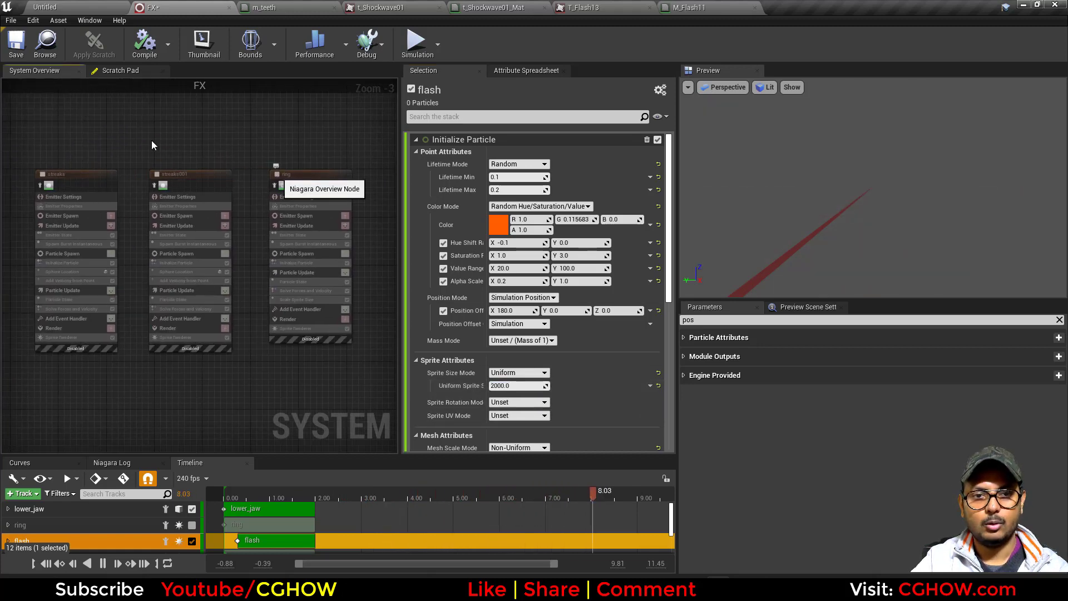
pyautogui.moveTo(128, 144); pyautogui.dragTo(223, 140, button='right')
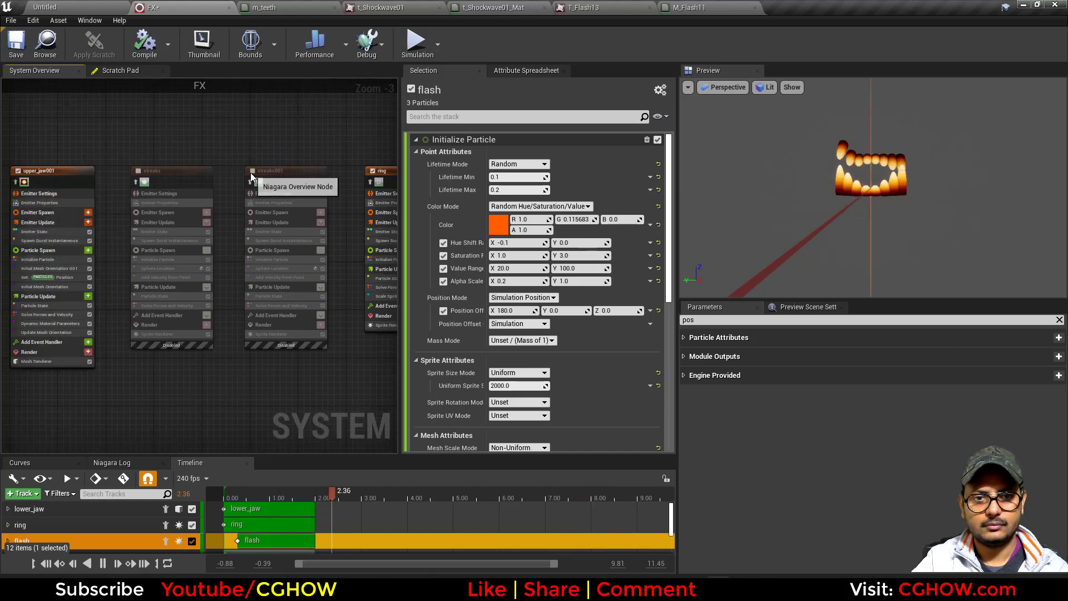
pyautogui.click(137, 171)
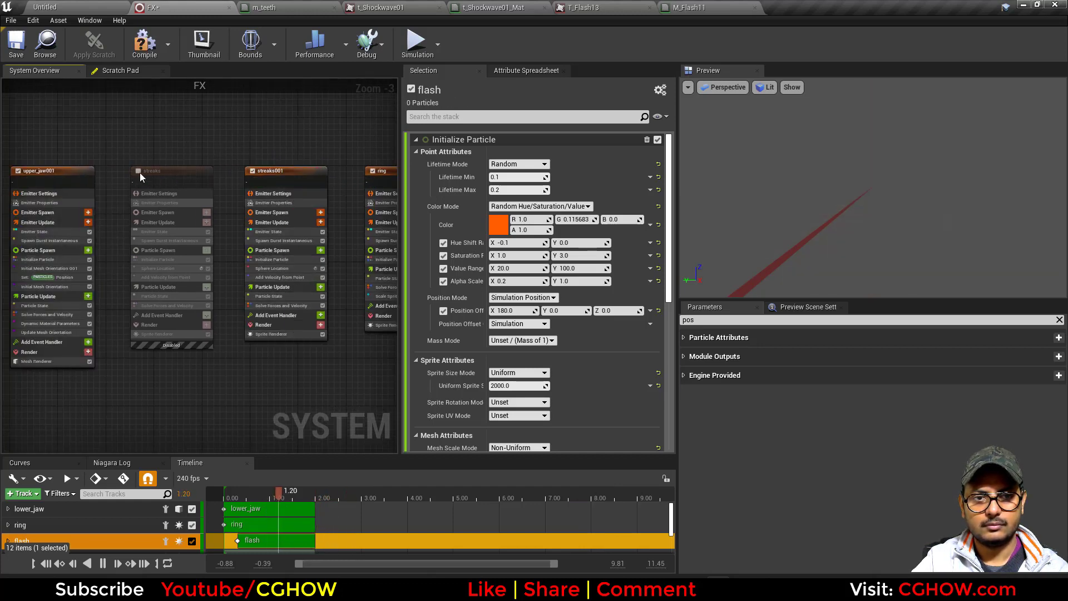
pyautogui.moveTo(173, 390); pyautogui.dragTo(286, 376, button='right')
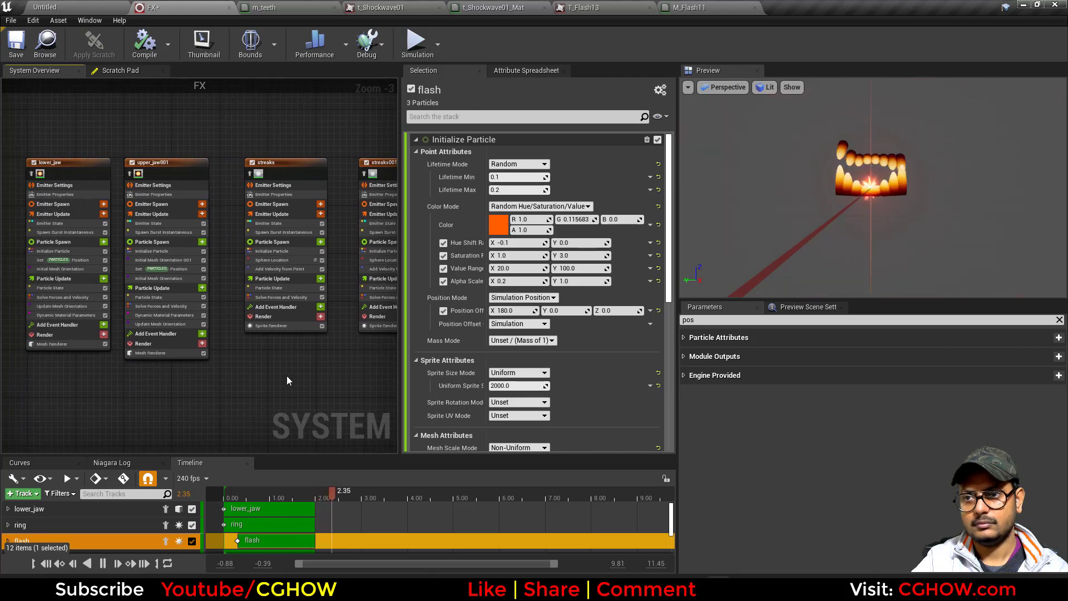
# Step: Inspect the float curve in the upper_jaw001 emitter's Set Particles Position module
pyautogui.moveTo(122, 382); pyautogui.dragTo(189, 384, button='right')
pyautogui.scroll(3, 280, 298)
pyautogui.click(302, 240)
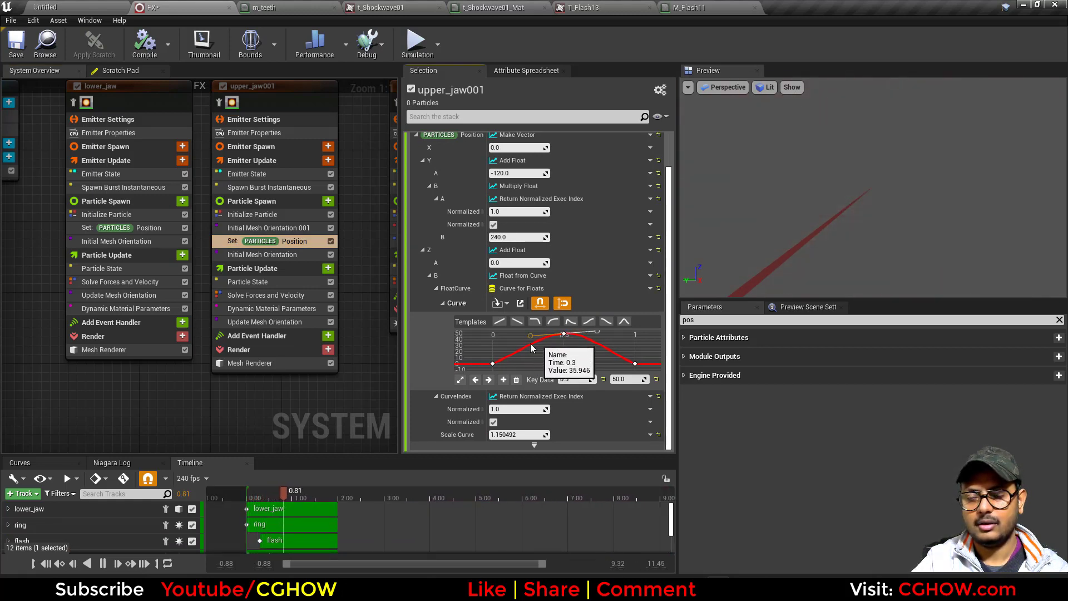
pyautogui.moveTo(297, 398); pyautogui.dragTo(268, 411, button='right')
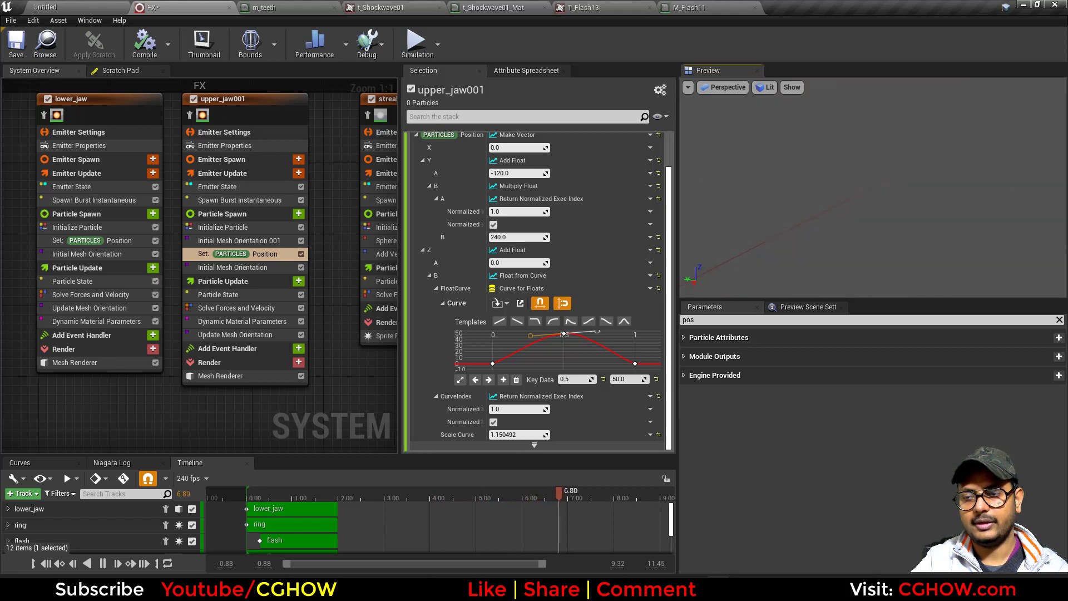
# Step: Scrub the effect to about 0.44 s at the flash burst and save the FX Niagara system
pyautogui.moveTo(283, 497)
pyautogui.mouseDown()
pyautogui.moveTo(224, 498)
pyautogui.moveTo(291, 504)
pyautogui.moveTo(273, 505)
pyautogui.mouseUp()
pyautogui.moveTo(809, 251)
pyautogui.mouseDown()
pyautogui.moveTo(876, 242)
pyautogui.moveTo(818, 236)
pyautogui.mouseUp()
pyautogui.moveTo(282, 490)
pyautogui.mouseDown()
pyautogui.moveTo(309, 493)
pyautogui.moveTo(283, 493)
pyautogui.mouseUp()
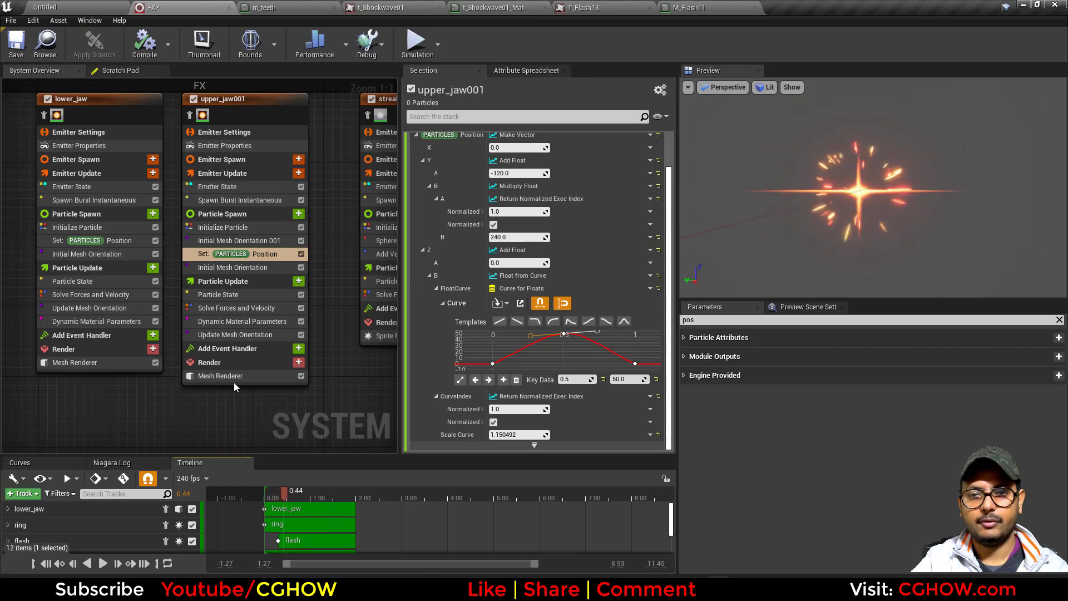
pyautogui.click(27, 41)
# Step: Switch to the level editor, place the FX Niagara system in the empty level and reset its location to the origin
pyautogui.click(45, 7)
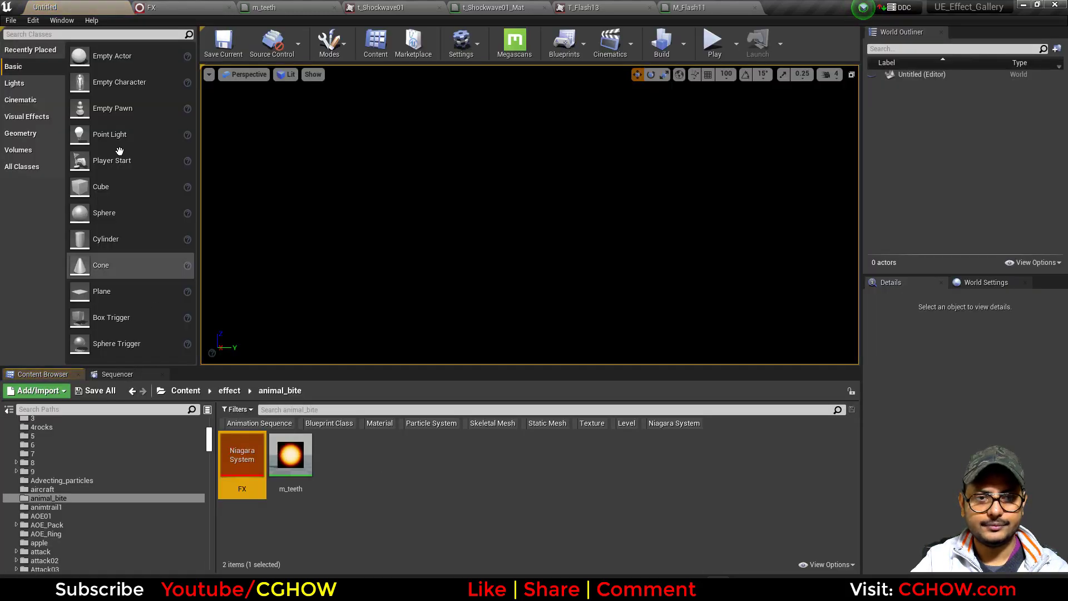
pyautogui.moveTo(232, 474); pyautogui.dragTo(446, 295)
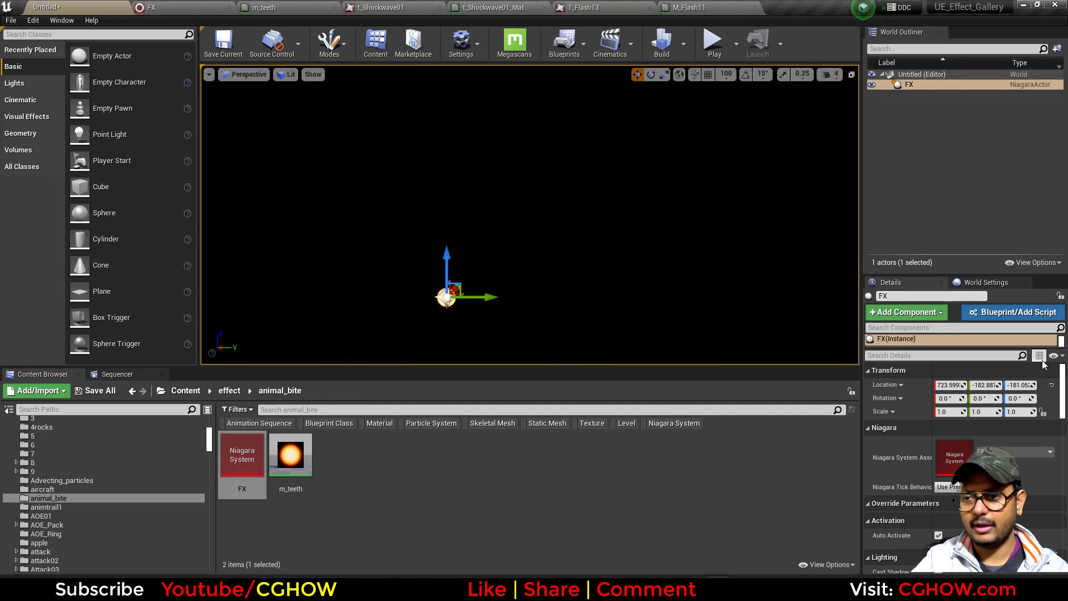
pyautogui.click(1052, 386)
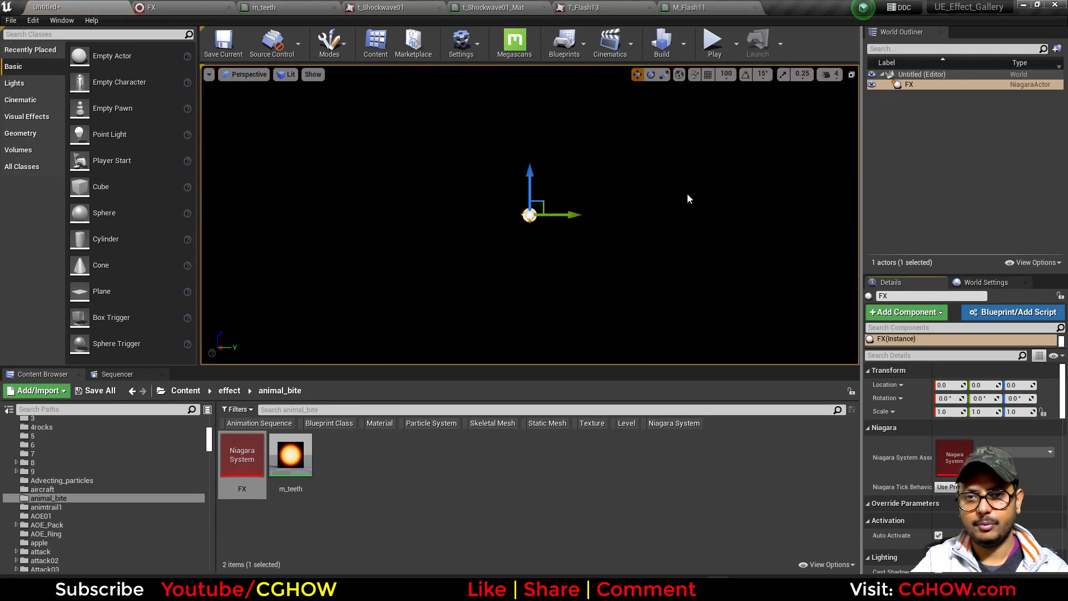
pyautogui.keyDown('alt'); pyautogui.moveTo(580, 258); pyautogui.dragTo(615, 271); pyautogui.keyUp('alt')
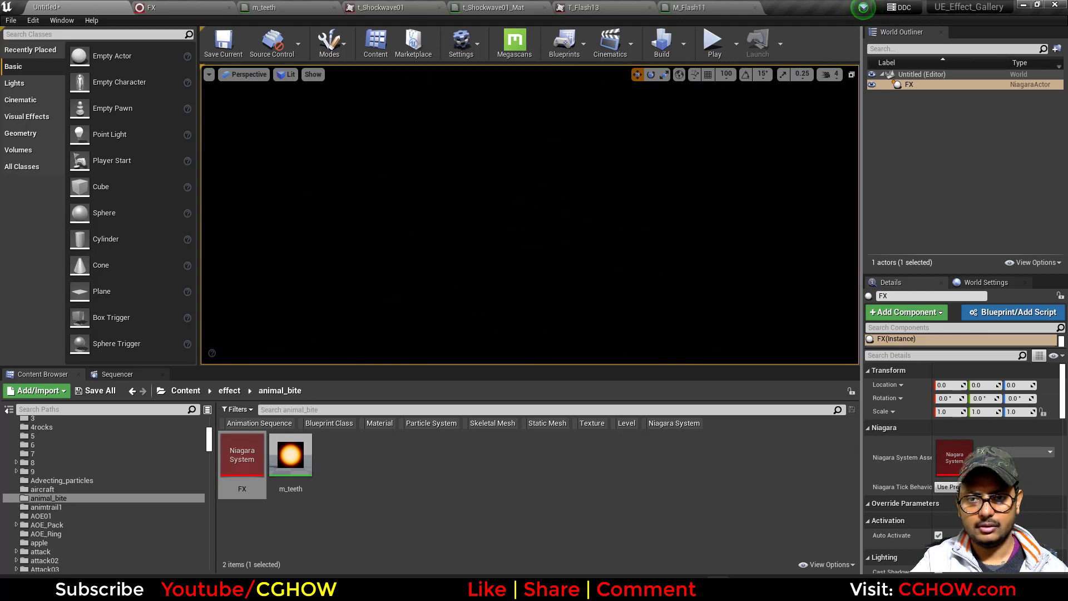
# Step: Add an Exponential Height Fog to the level and set its inscattering color to dark grey with a value of 0.03125
pyautogui.click(27, 117)
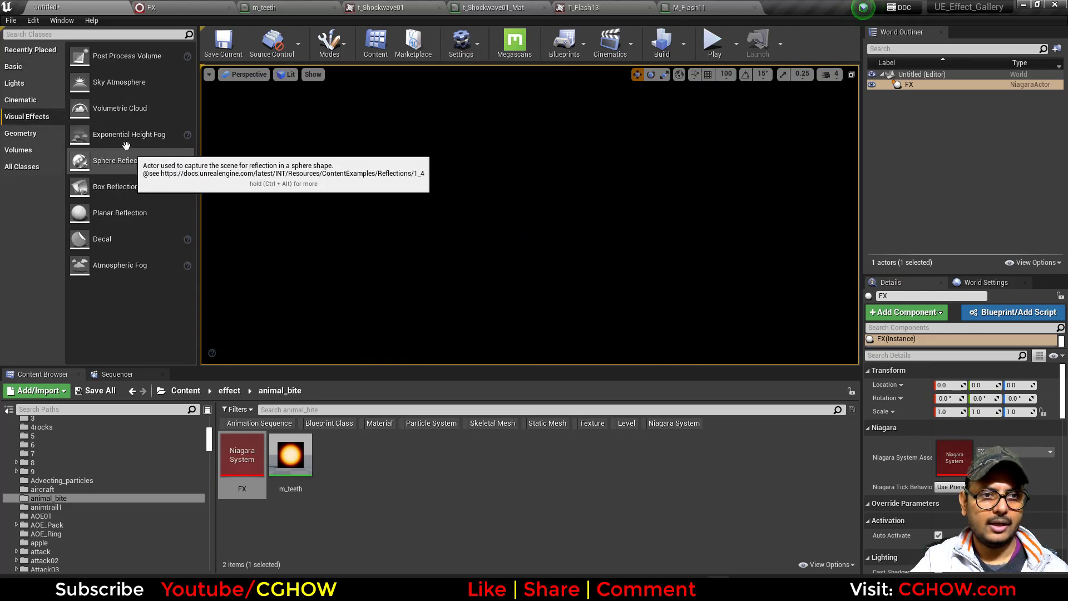
pyautogui.moveTo(129, 134); pyautogui.dragTo(472, 248)
pyautogui.click(954, 497)
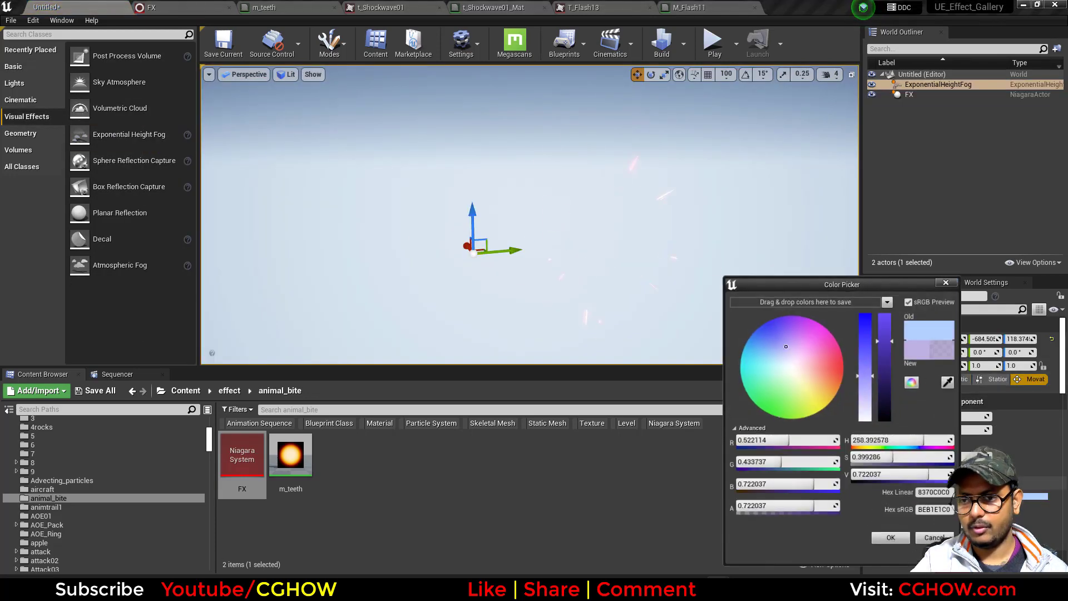
pyautogui.moveTo(869, 398); pyautogui.dragTo(889, 422)
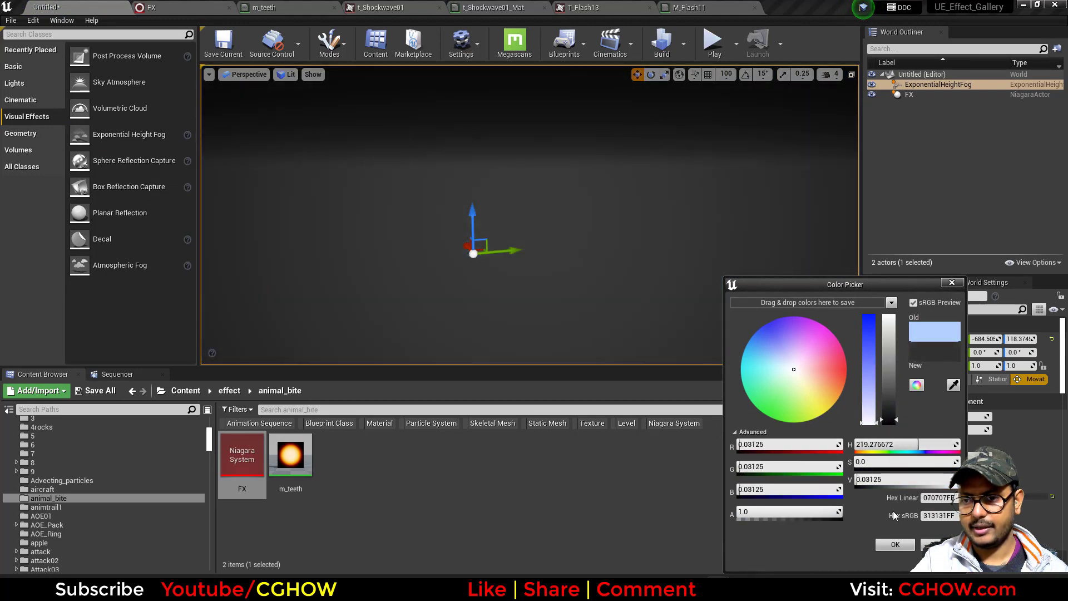
pyautogui.click(895, 545)
# Step: Set the height fog's Fog Height Falloff to 0.001 so the grey backdrop is even
pyautogui.click(953, 430)
pyautogui.write('2')
pyautogui.press('Return')
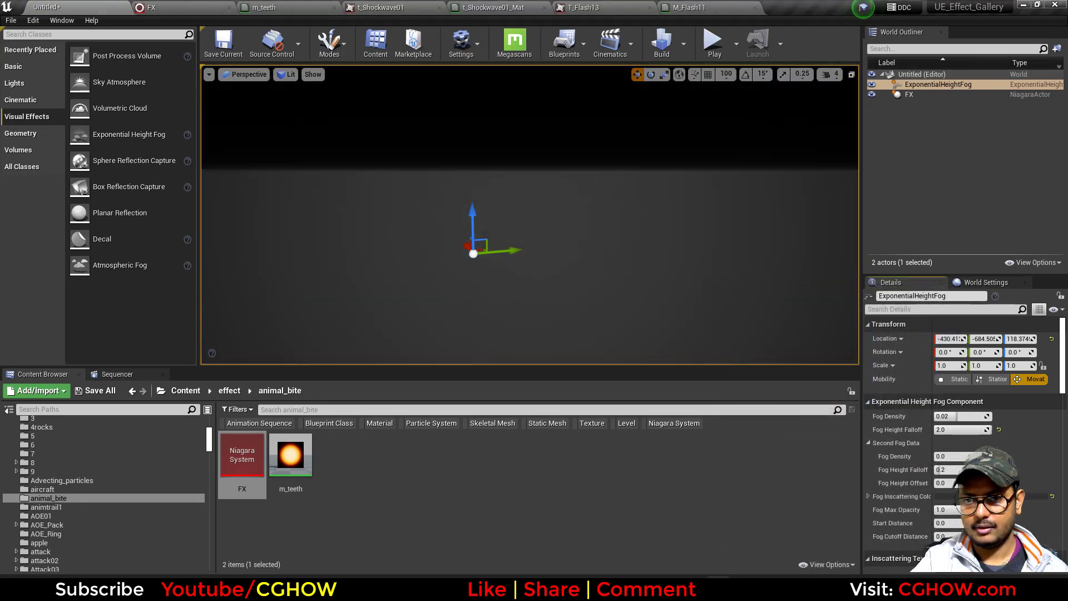
pyautogui.moveTo(948, 430); pyautogui.dragTo(891, 431)
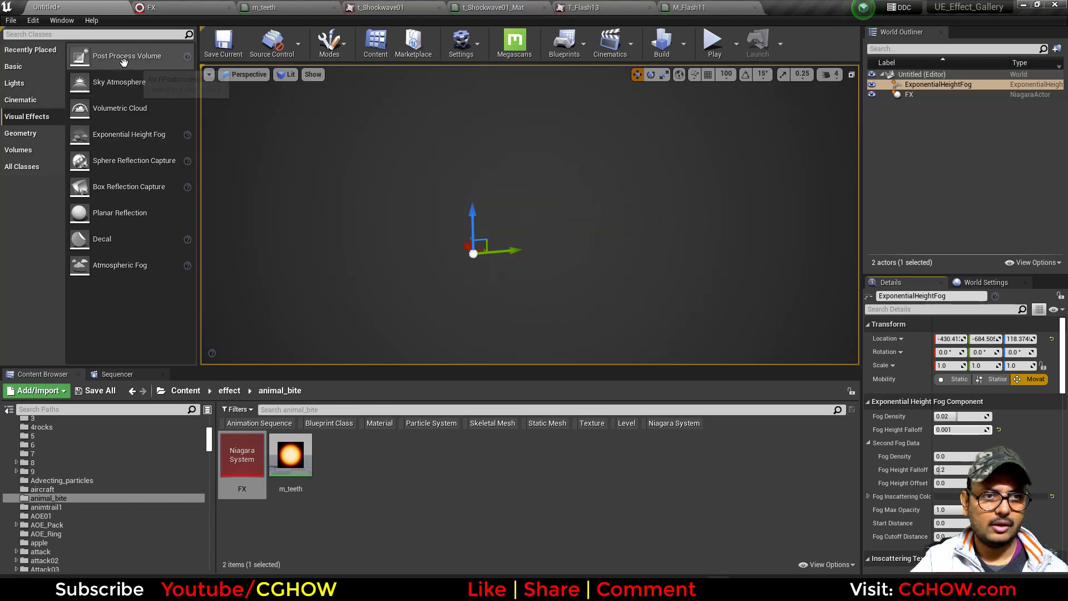
# Step: Add a Post Process Volume to the level and make its extent infinite
pyautogui.moveTo(97, 55); pyautogui.dragTo(332, 223)
pyautogui.scroll(-5, 925, 368)
pyautogui.scroll(-10, 984, 399)
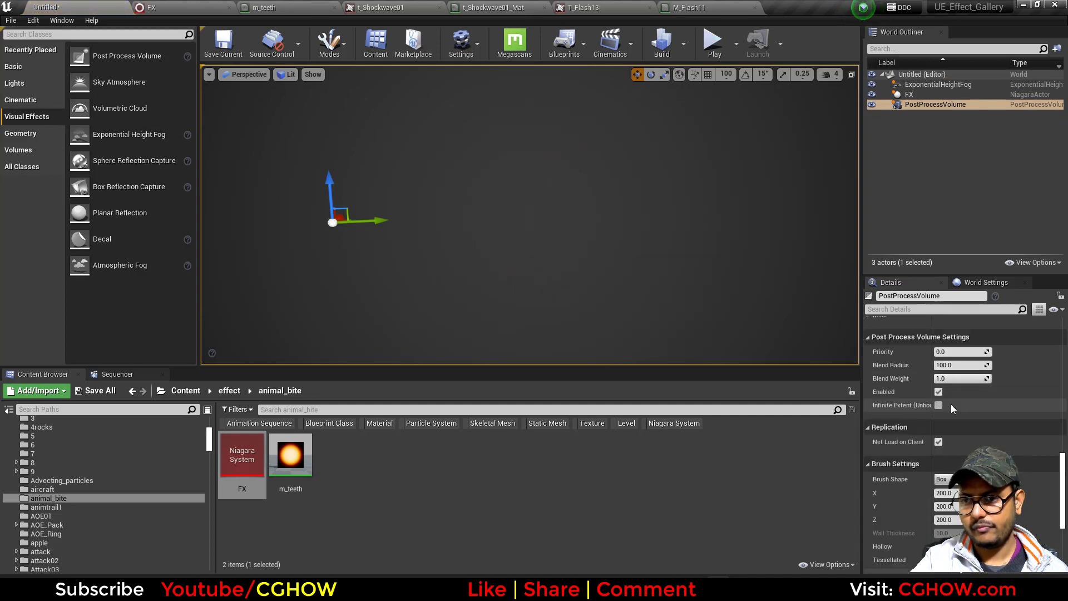
pyautogui.scroll(10, 972, 433)
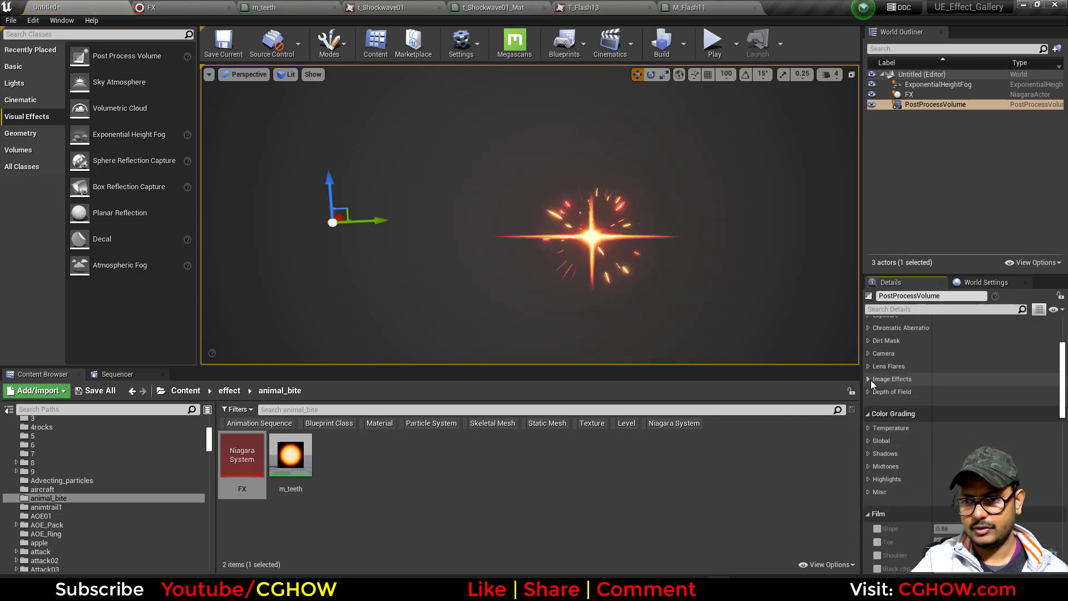
# Step: Override the Post Process Volume's Vignette Intensity and set it to 1.0
pyautogui.click(870, 380)
pyautogui.click(883, 392)
pyautogui.moveTo(946, 392); pyautogui.dragTo(985, 392)
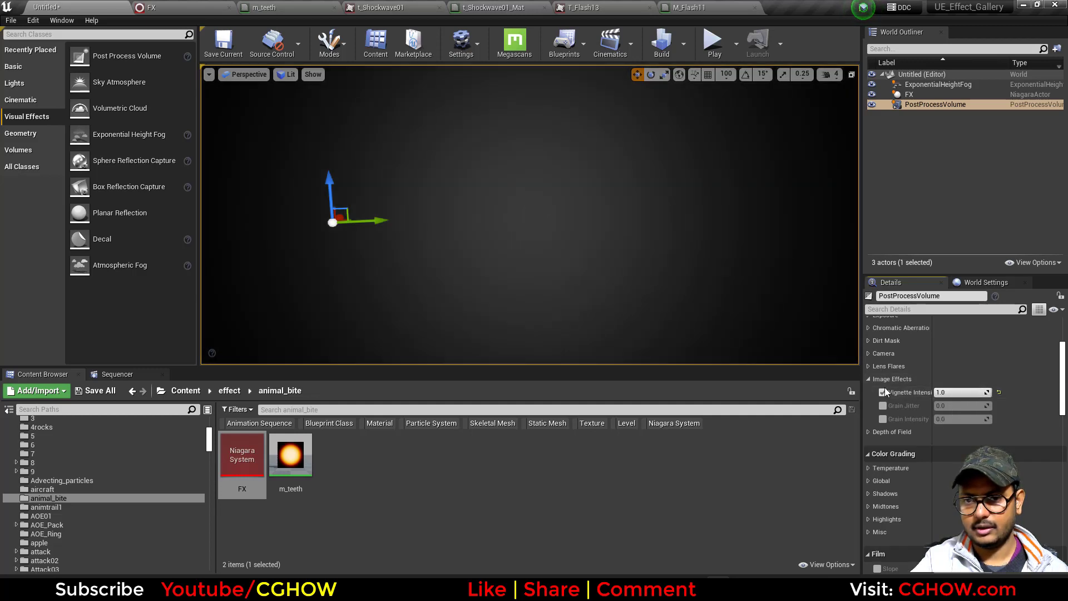
pyautogui.scroll(3, 920, 406)
pyautogui.scroll(-1, 666, 266)
pyautogui.moveTo(665, 266); pyautogui.dragTo(630, 298, button='right')
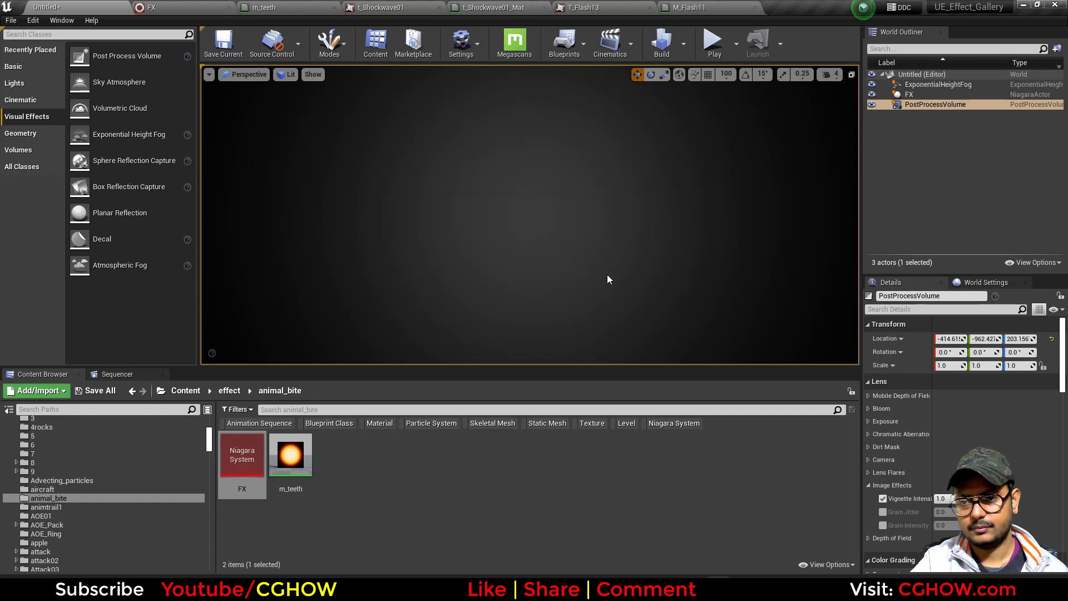
# Step: In the FX system, set the 0.2 key of lower_jaw's Update Mesh Orientation rotation rate curve to 0.9
pyautogui.click(201, 5)
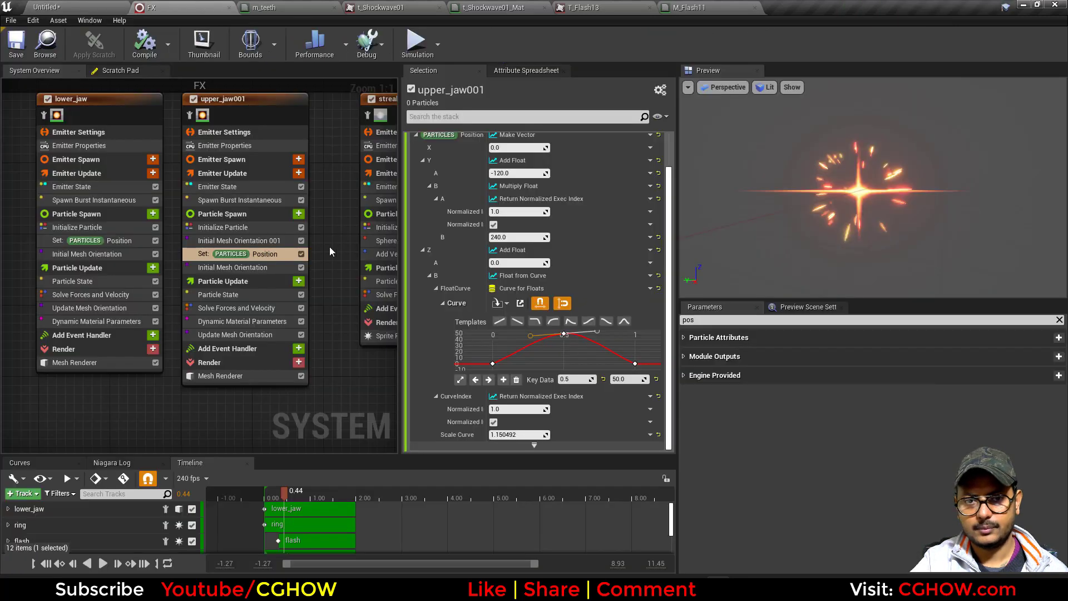
pyautogui.moveTo(102, 385); pyautogui.dragTo(191, 389, button='right')
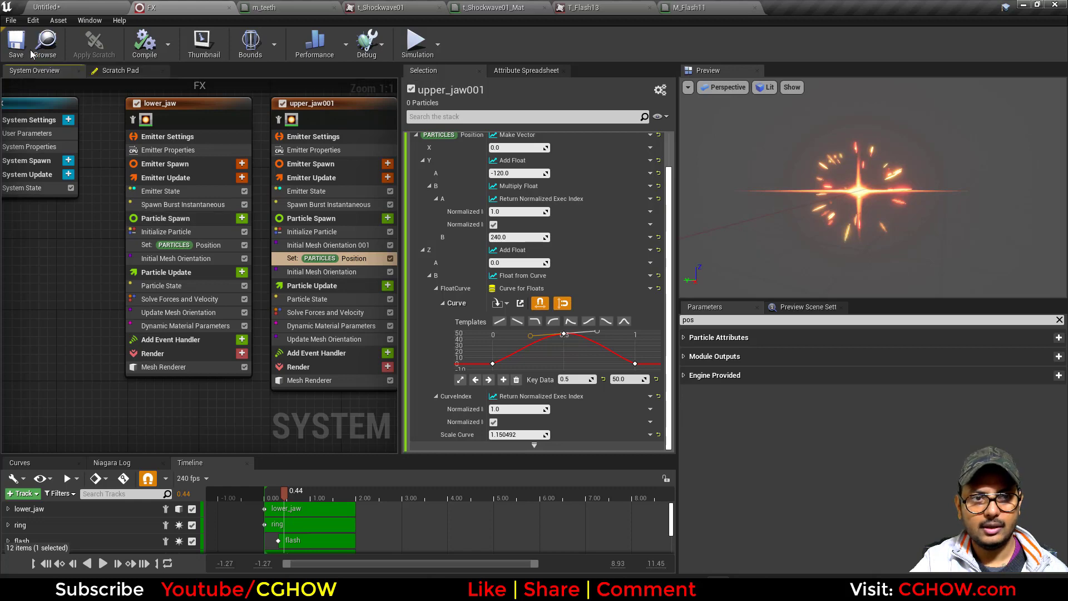
pyautogui.click(170, 326)
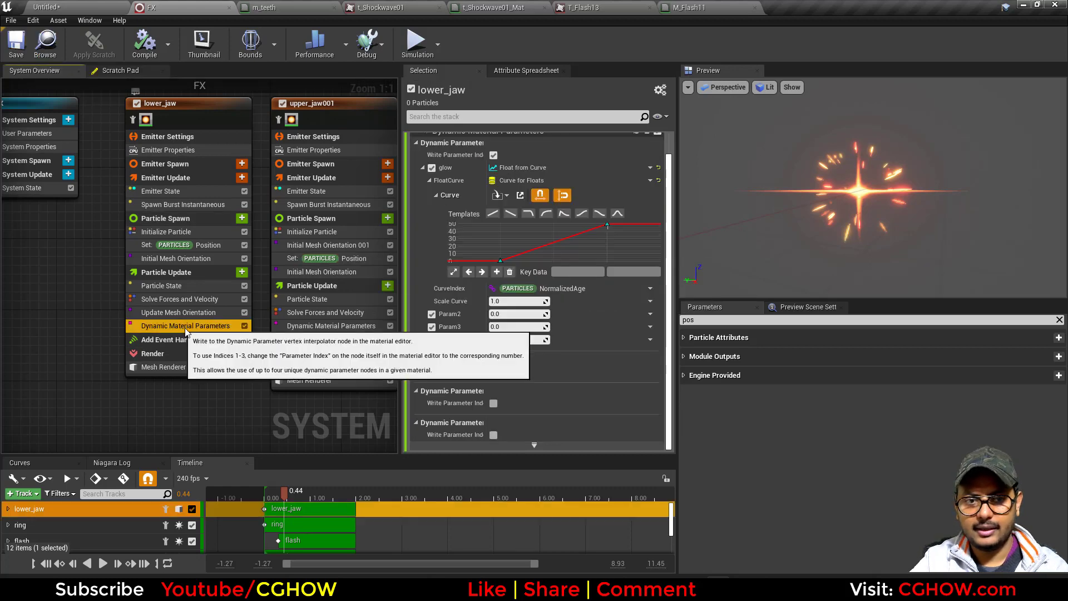
pyautogui.click(174, 313)
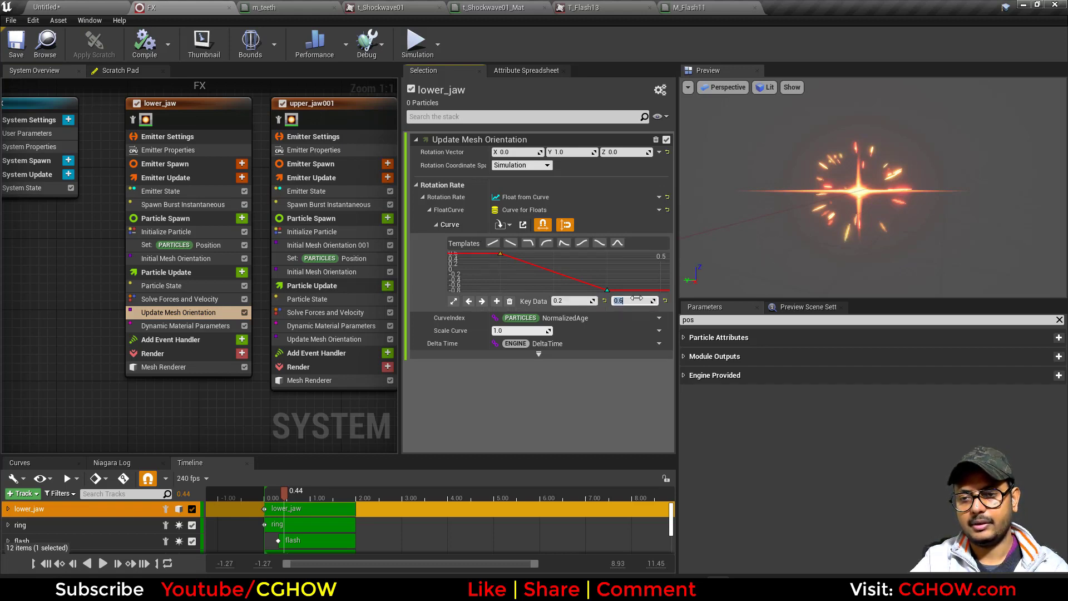
pyautogui.click(637, 297)
pyautogui.write('.9')
pyautogui.press('Return')
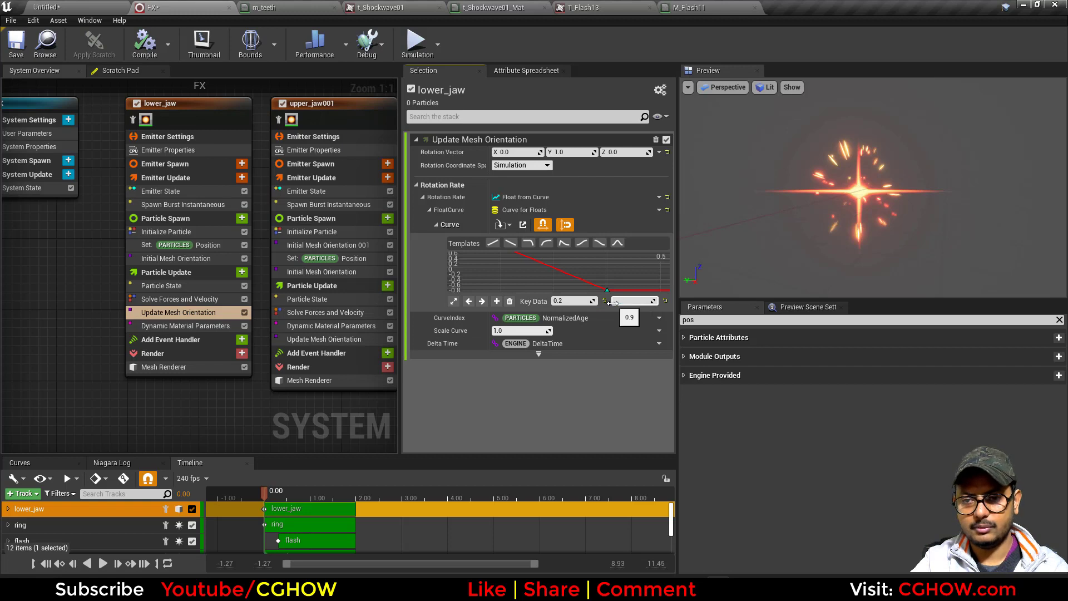
# Step: Try a value of 0.6 for the first key of lower_jaw's rotation rate curve
pyautogui.write('.6')
pyautogui.press('Return')
pyautogui.moveTo(540, 285); pyautogui.dragTo(544, 288, button='right')
pyautogui.moveTo(533, 279); pyautogui.dragTo(477, 240)
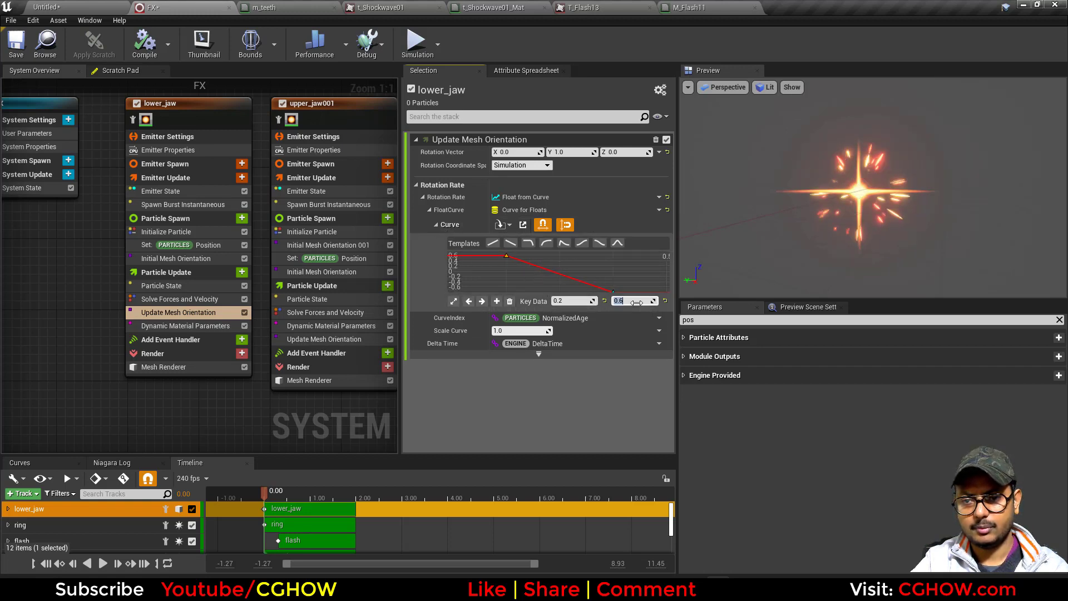
# Step: Restore the rotation rate curve's first key to 0.9 and set its 0.4 key to -1.0
pyautogui.press('Return')
pyautogui.moveTo(625, 269); pyautogui.dragTo(583, 295)
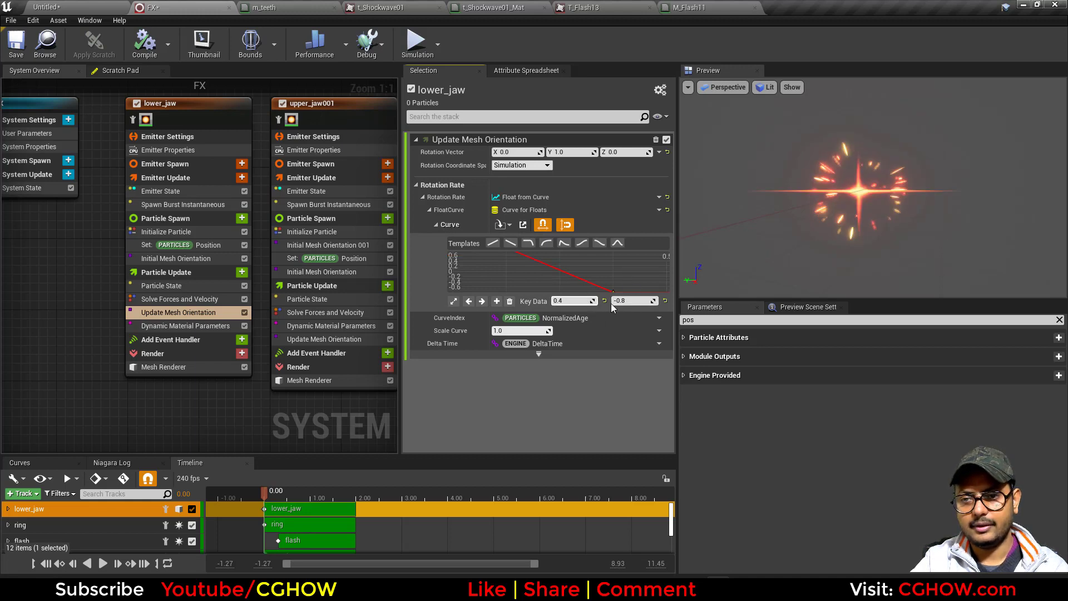
pyautogui.click(635, 302)
pyautogui.write('-1')
pyautogui.press('Return')
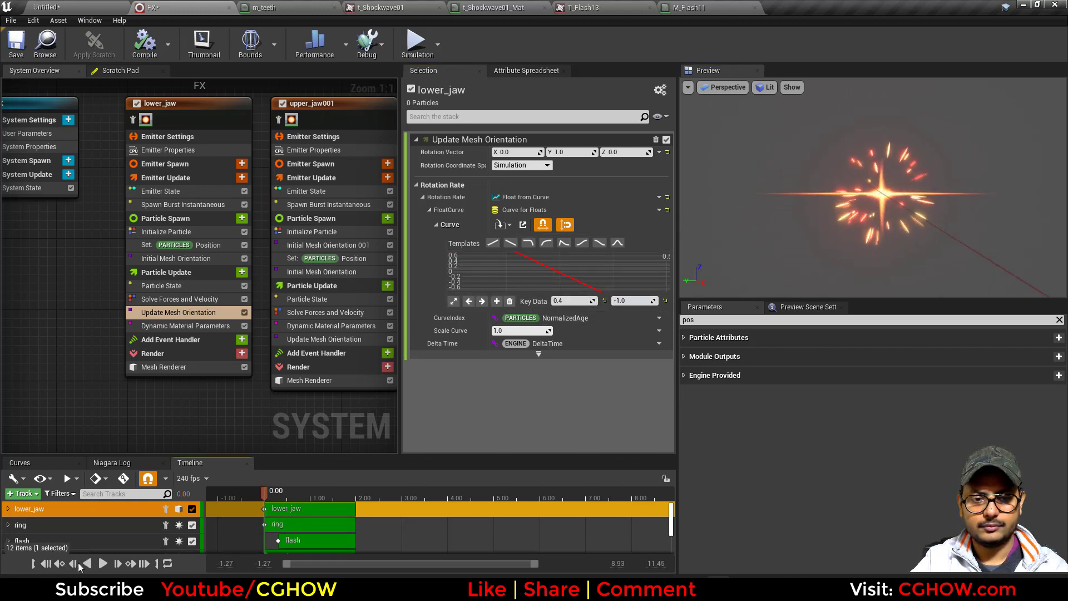
# Step: Play the FX simulation, check the bite in the level, and return to the FX system
pyautogui.click(102, 564)
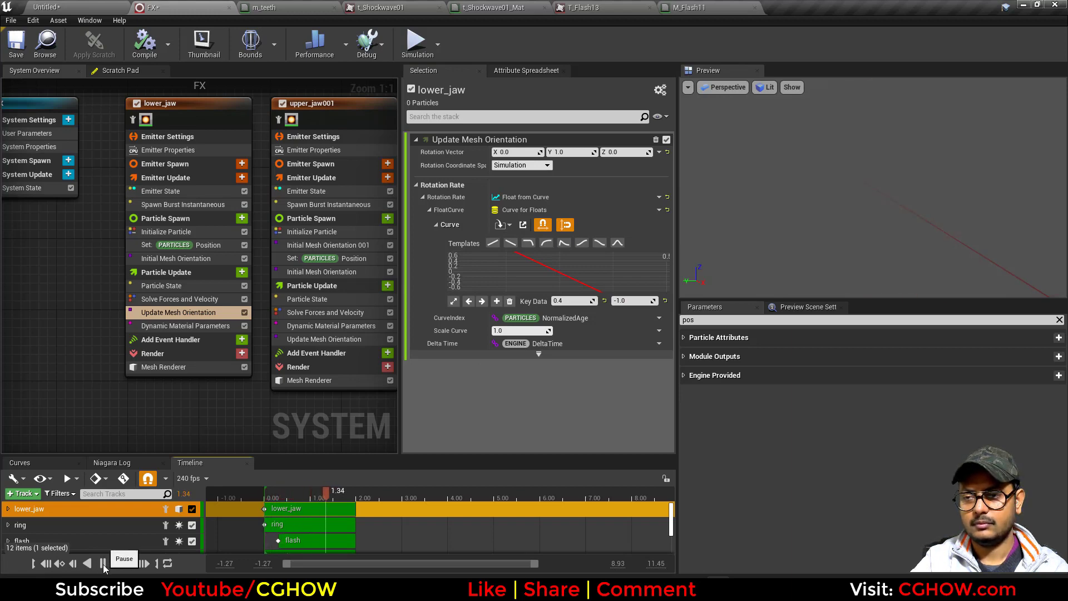
pyautogui.click(61, 7)
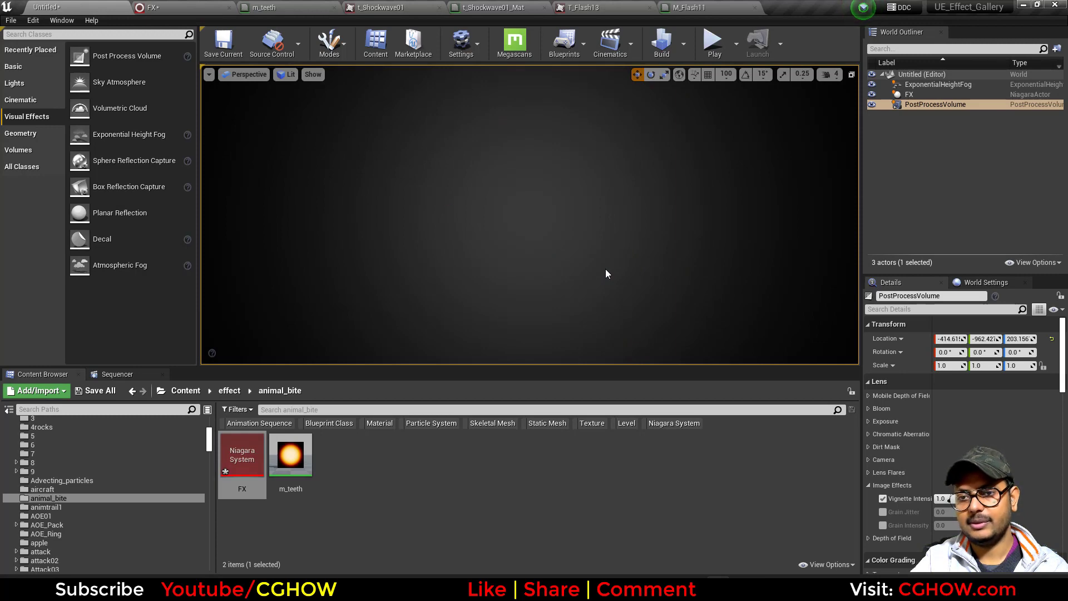
pyautogui.click(214, 5)
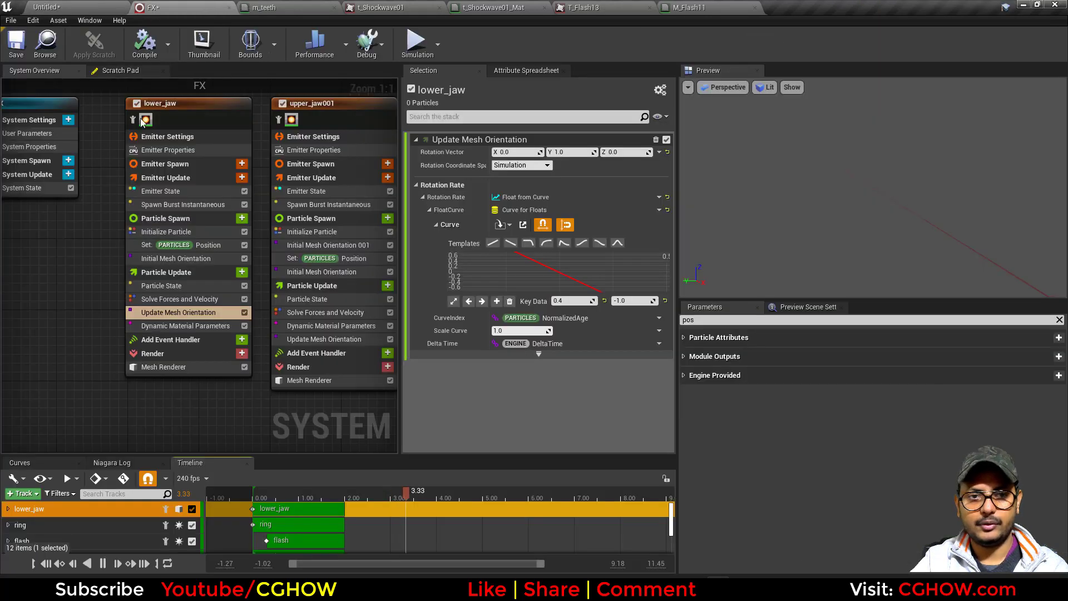
# Step: Set the lower_jaw emitter's particle lifetime to 0.8 and view the jaws from another angle in the preview
pyautogui.scroll(-1, 72, 221)
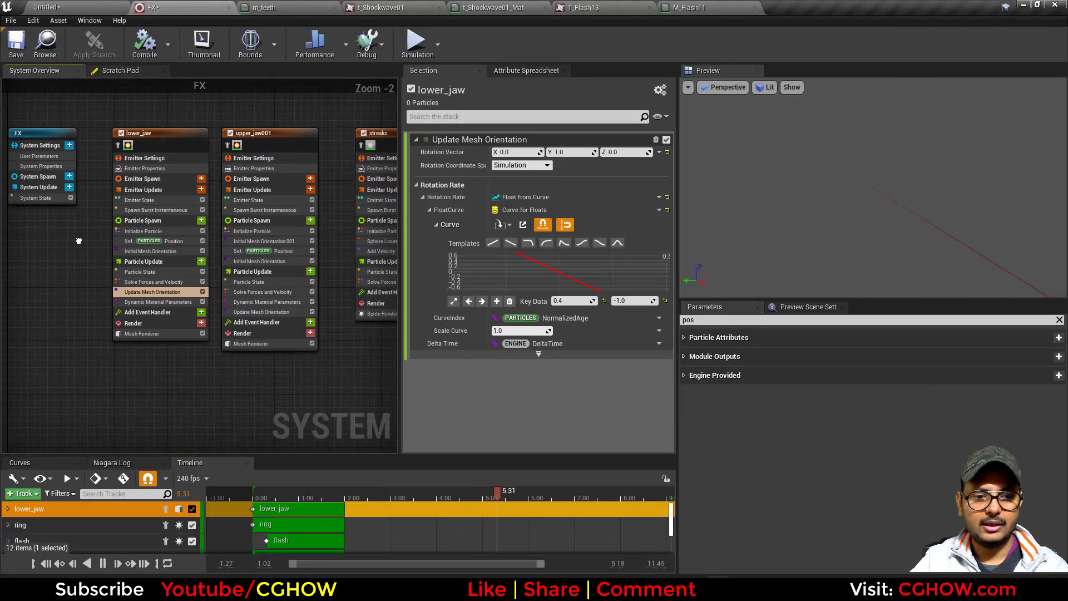
pyautogui.scroll(1, 82, 252)
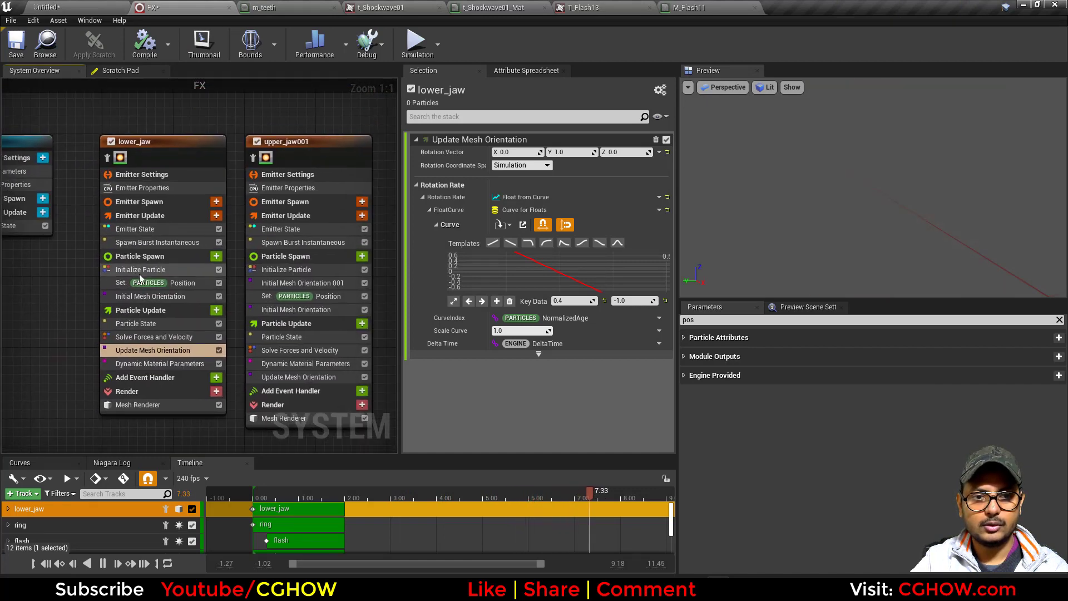
pyautogui.click(141, 270)
pyautogui.click(524, 176)
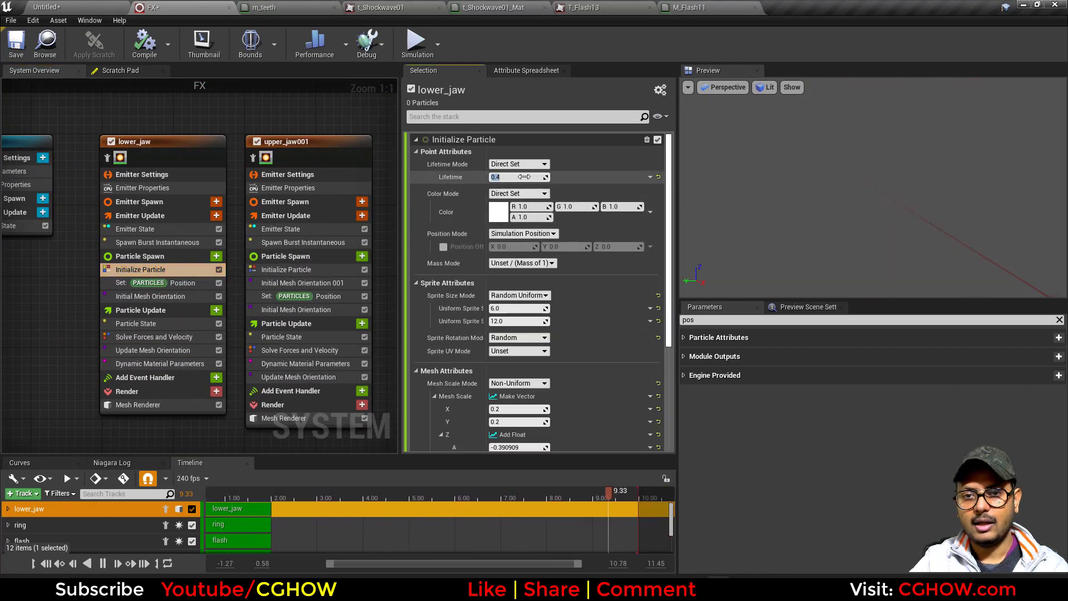
pyautogui.write('0.8')
pyautogui.press('Return')
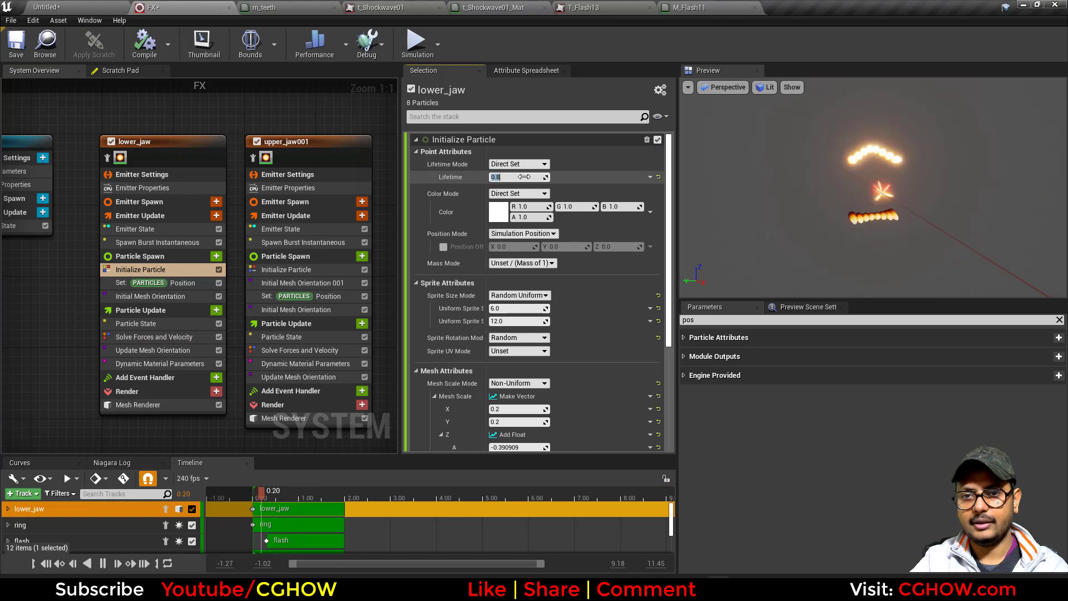
pyautogui.moveTo(849, 228); pyautogui.dragTo(779, 228)
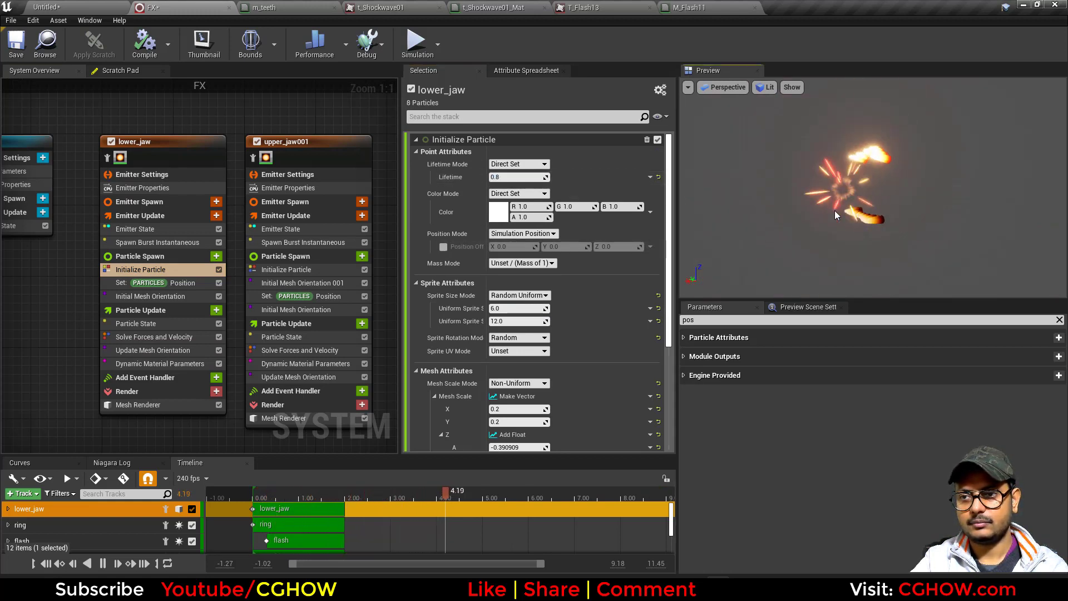
# Step: Set the 0.4 key of lower_jaw's Update Mesh Orientation rotation rate curve to -0.5
pyautogui.click(167, 364)
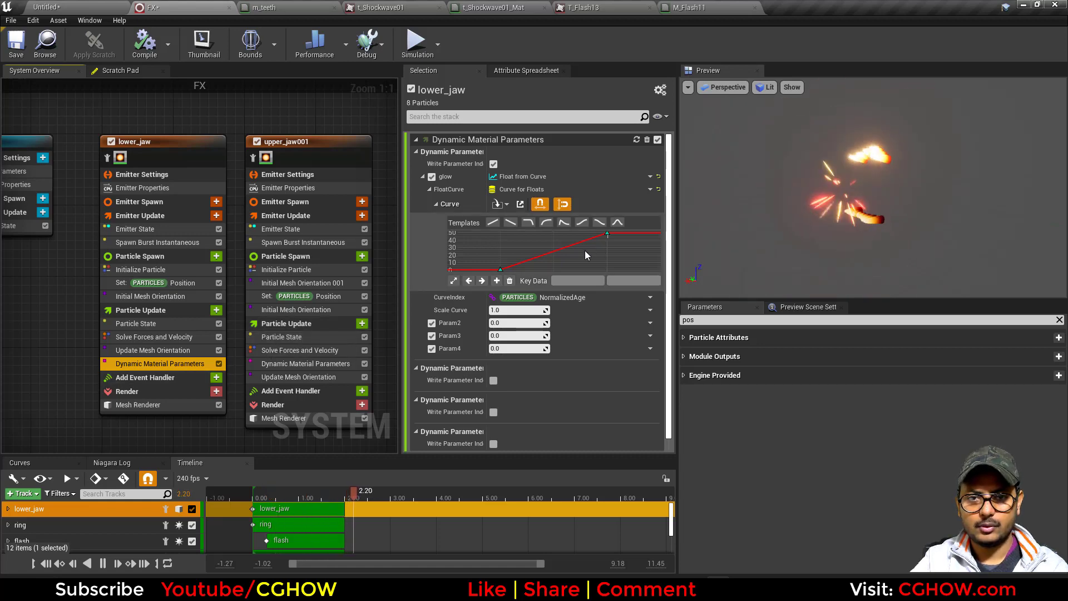
pyautogui.click(154, 349)
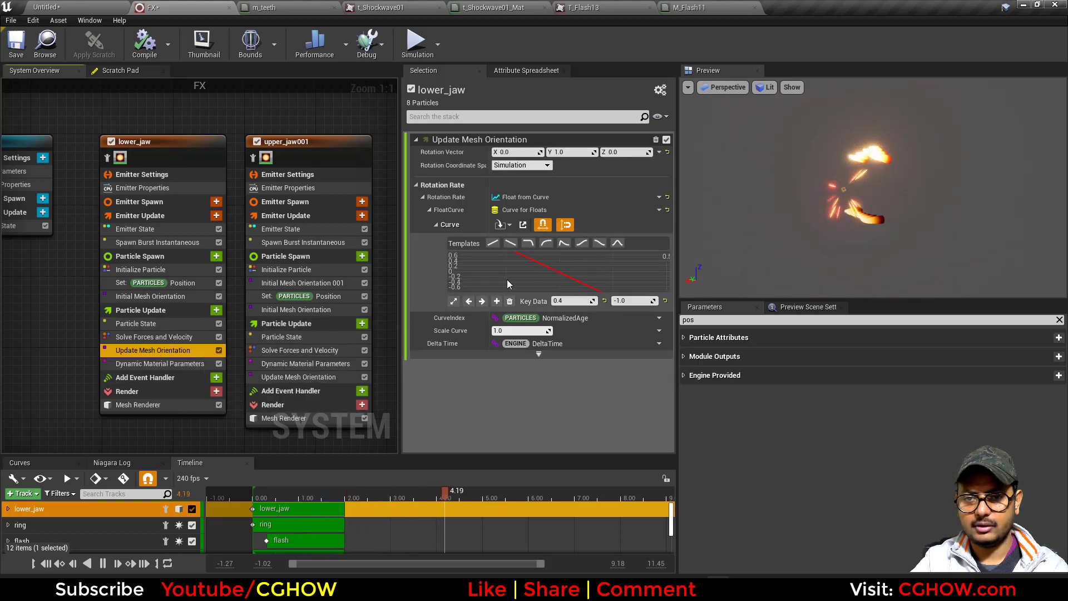
pyautogui.click(454, 301)
pyautogui.click(502, 254)
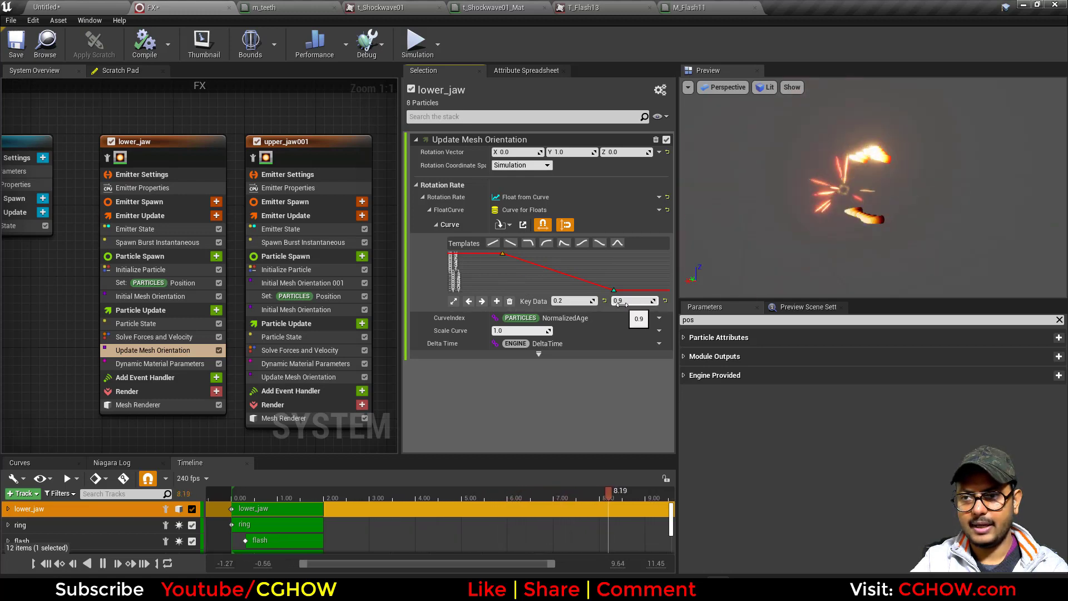
pyautogui.click(614, 290)
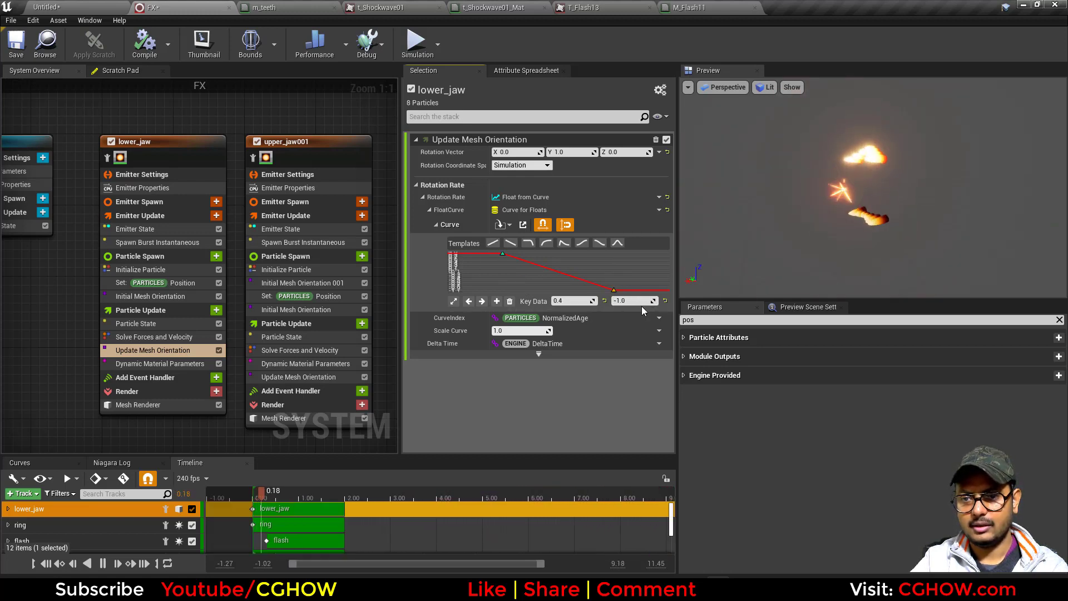
pyautogui.click(636, 300)
pyautogui.write('-0.5')
pyautogui.press('Return')
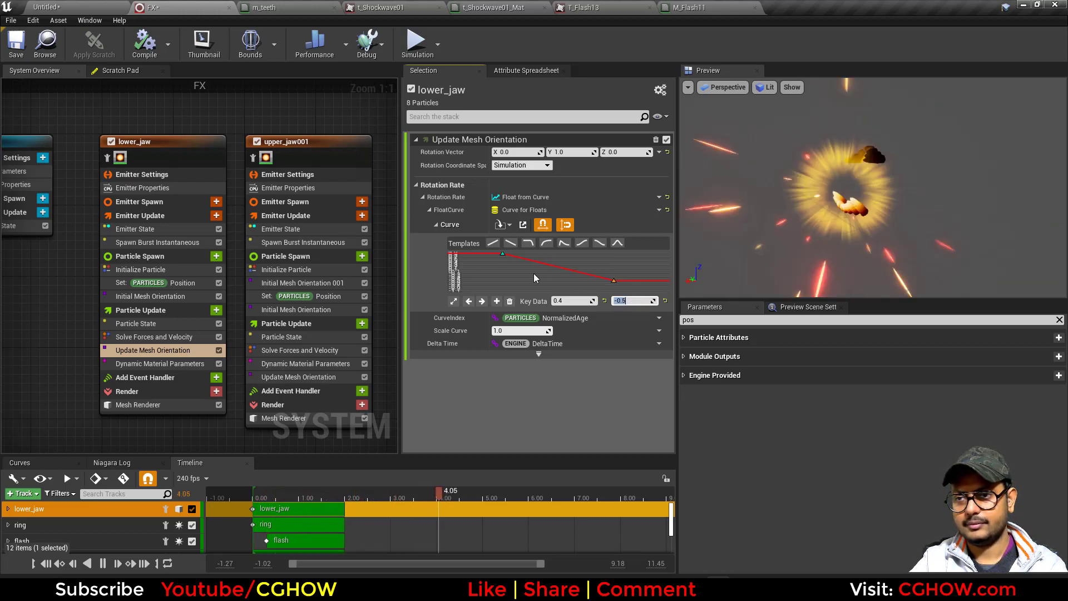
# Step: Give the rotation rate curve's first key smooth interpolation and set the second key's value to -1.0
pyautogui.moveTo(533, 273)
pyautogui.mouseDown()
pyautogui.moveTo(489, 246)
pyautogui.moveTo(532, 272)
pyautogui.mouseUp()
pyautogui.press('2')
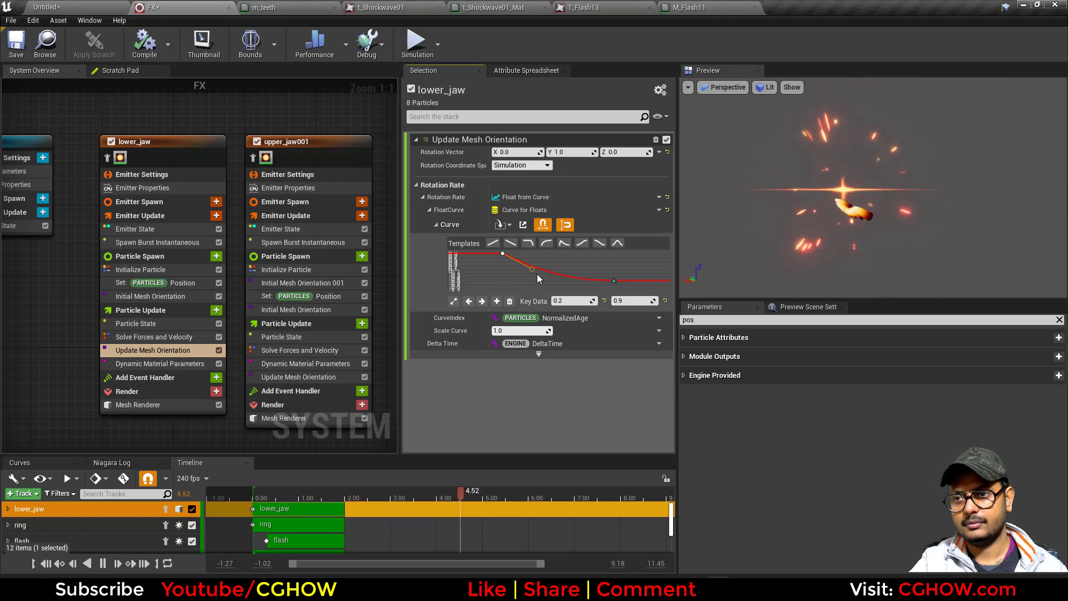
pyautogui.click(614, 281)
pyautogui.click(630, 301)
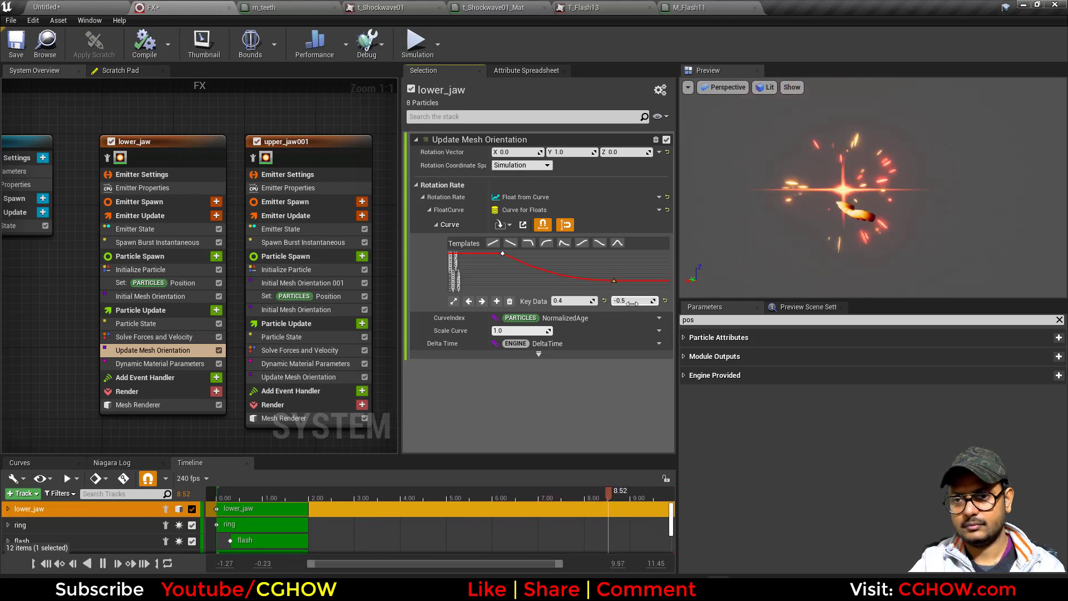
pyautogui.write('-1')
pyautogui.press('Return')
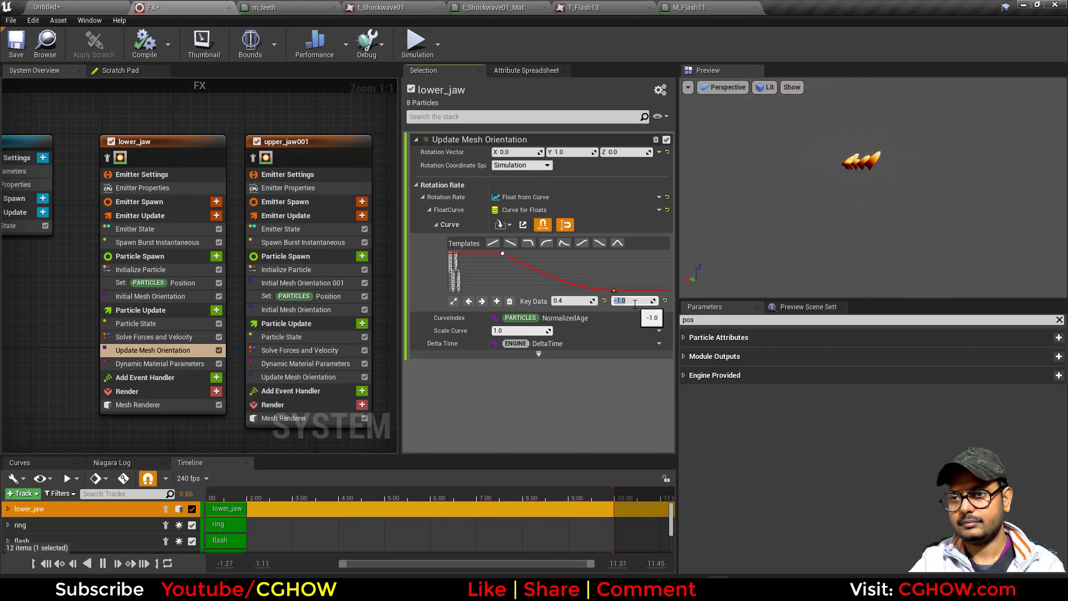
# Step: Try -0.5 for the rotation rate curve's second key and preview the bite in the level
pyautogui.moveTo(527, 276); pyautogui.dragTo(483, 243)
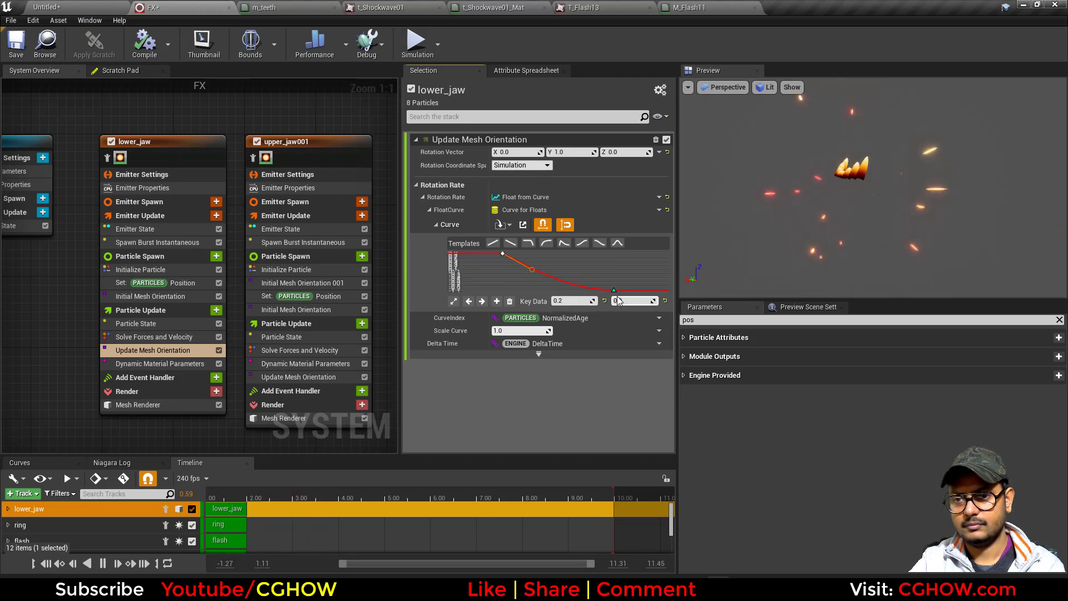
pyautogui.moveTo(646, 301); pyautogui.dragTo(659, 302)
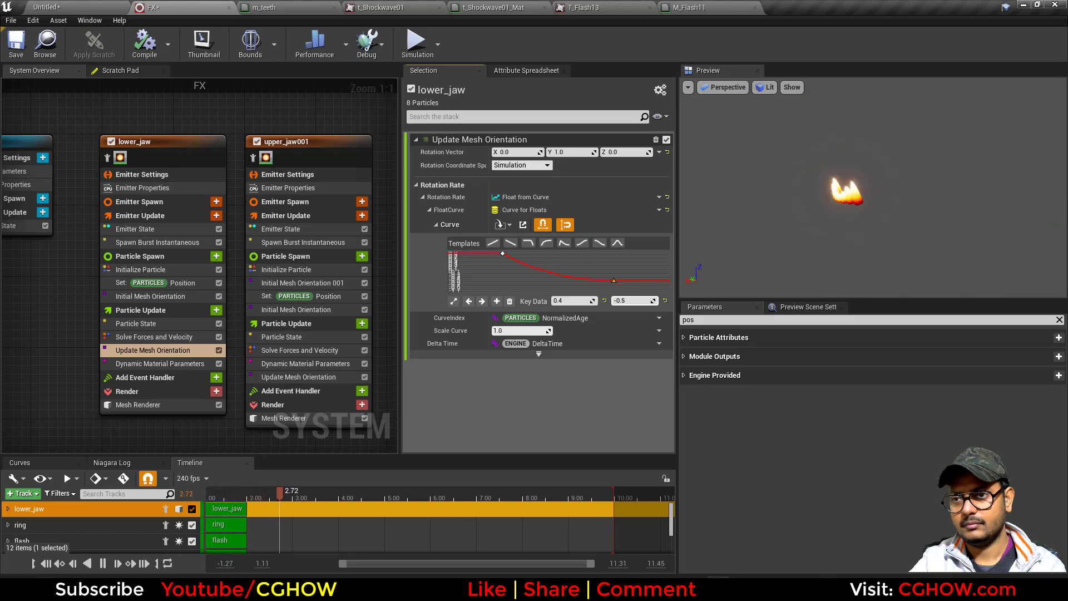
pyautogui.click(56, 7)
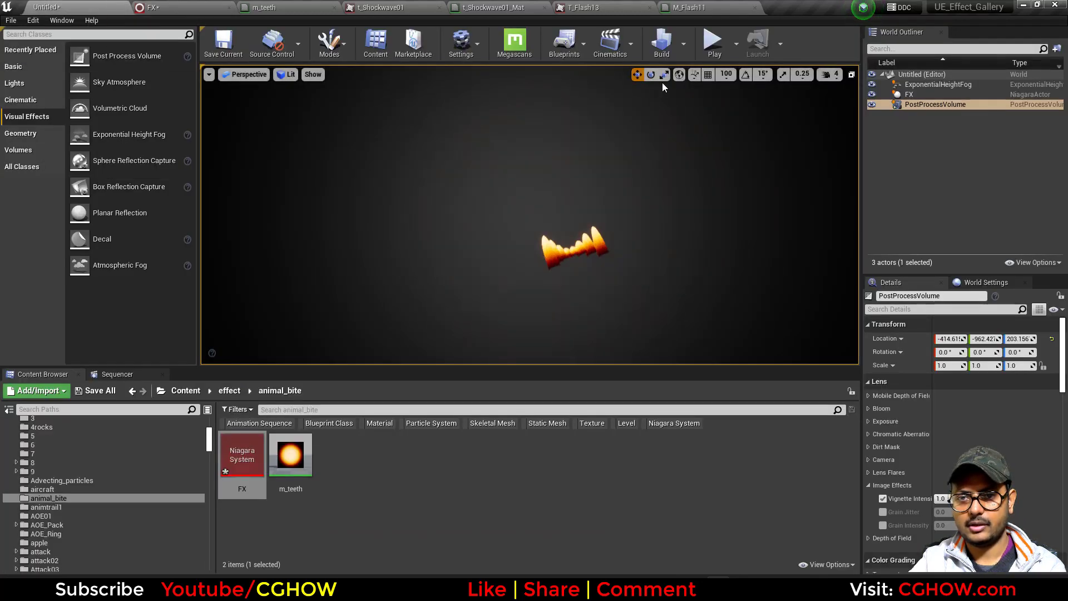
pyautogui.click(187, 7)
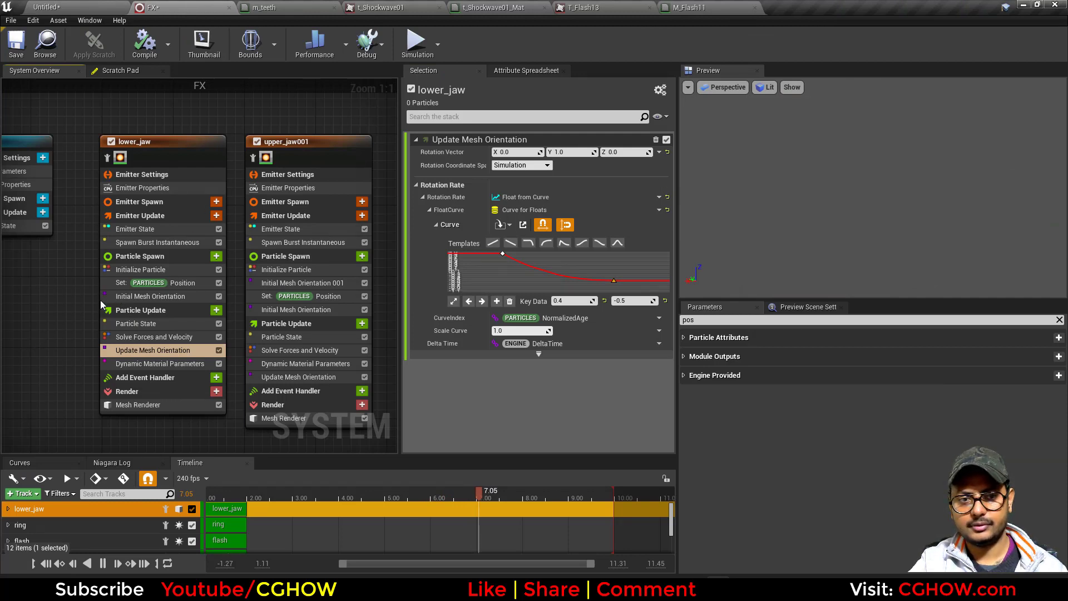
pyautogui.click(102, 6)
pyautogui.click(158, 5)
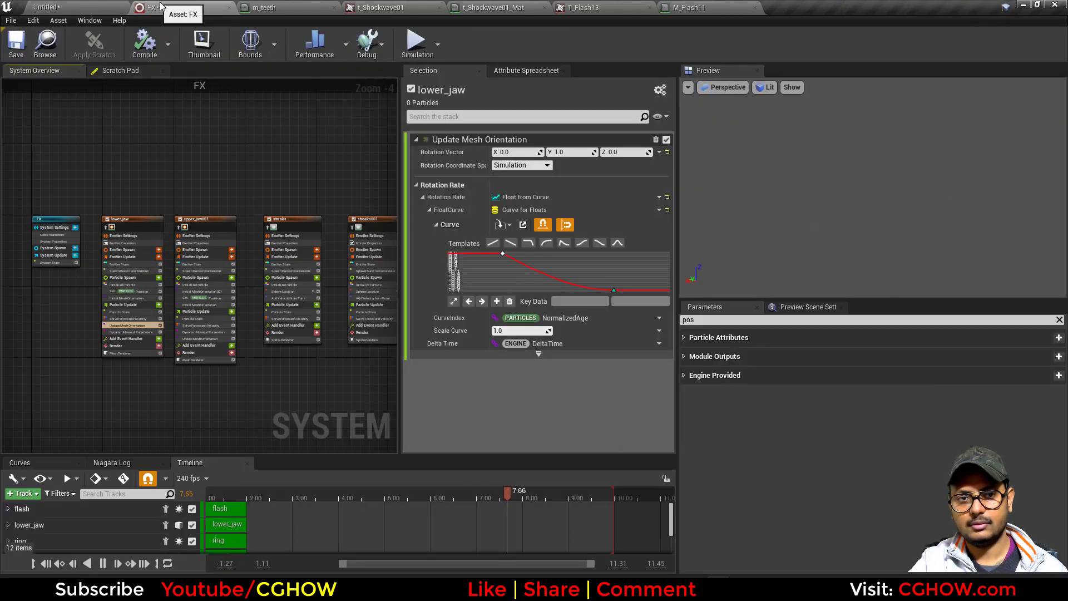
# Step: Open the lower_jaw emitter's particle lifetime for editing
pyautogui.scroll(5, 130, 272)
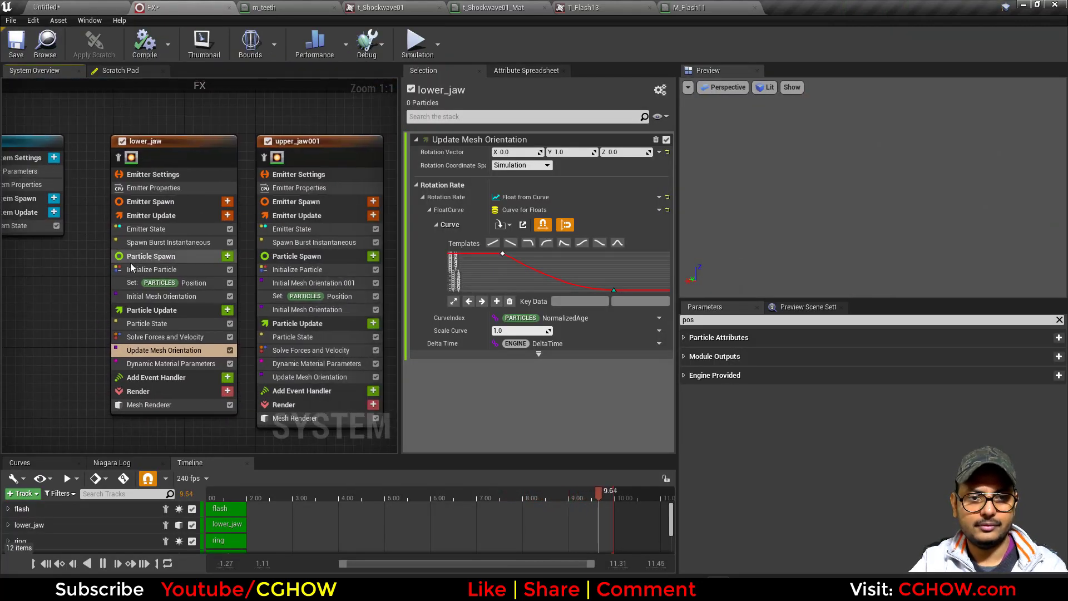
pyautogui.click(131, 269)
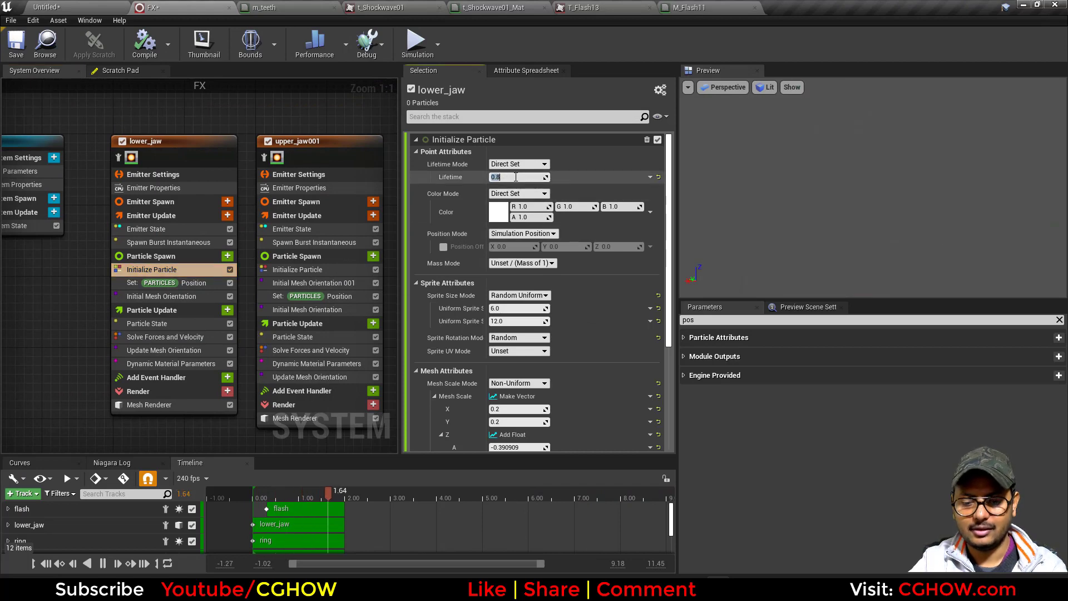
pyautogui.click(146, 364)
# Step: Set lower_jaw's rotation rate curve keys to 0.6 at the first key and -0.5 at the second
pyautogui.click(155, 350)
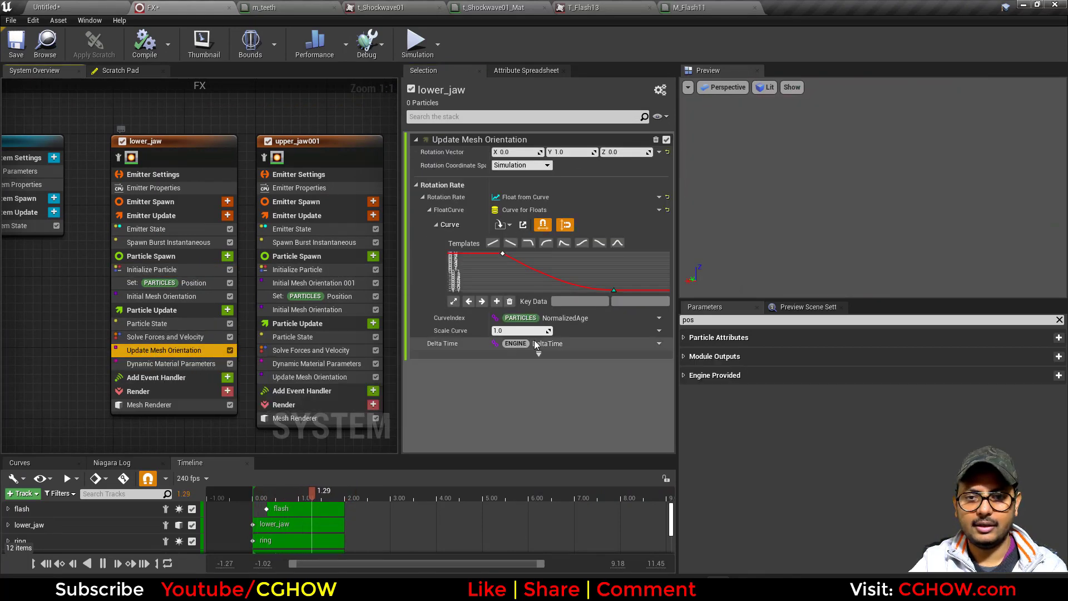
pyautogui.click(503, 254)
pyautogui.click(628, 301)
pyautogui.write('0.6')
pyautogui.press('Return')
pyautogui.click(614, 290)
pyautogui.write('-0.5')
pyautogui.press('Return')
# Step: Straighten the rotation rate curve's slope between its two keys and check the bite in the level
pyautogui.click(517, 285)
pyautogui.click(455, 301)
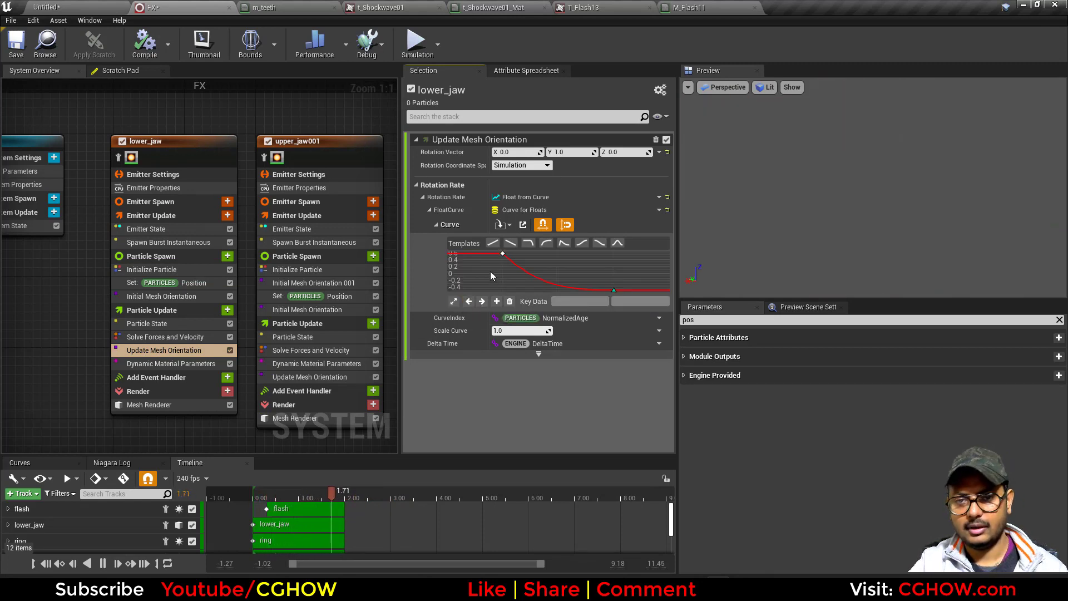
pyautogui.click(614, 290)
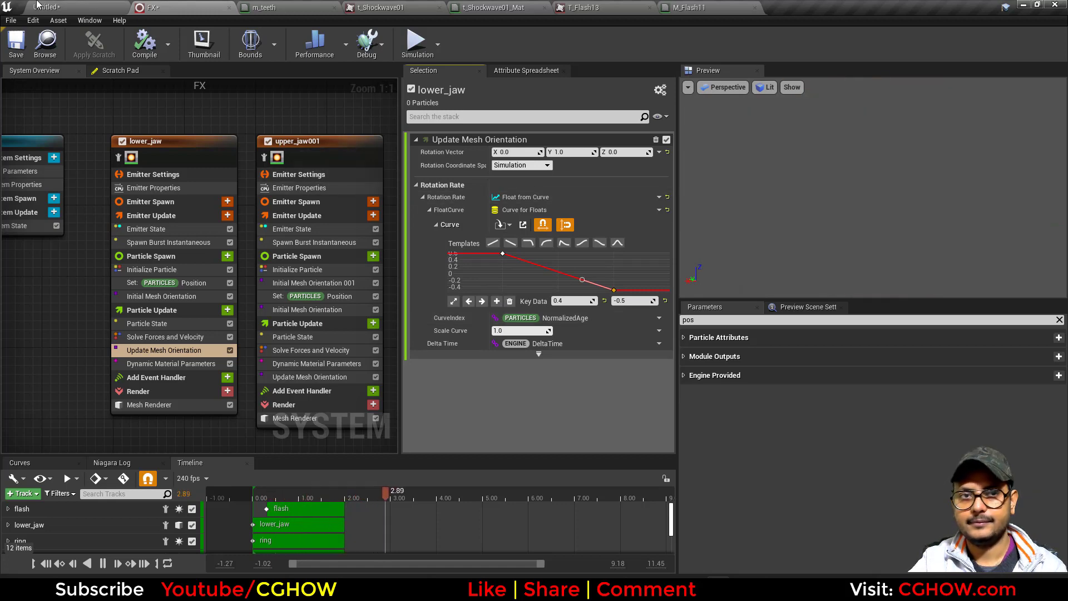
pyautogui.click(66, 5)
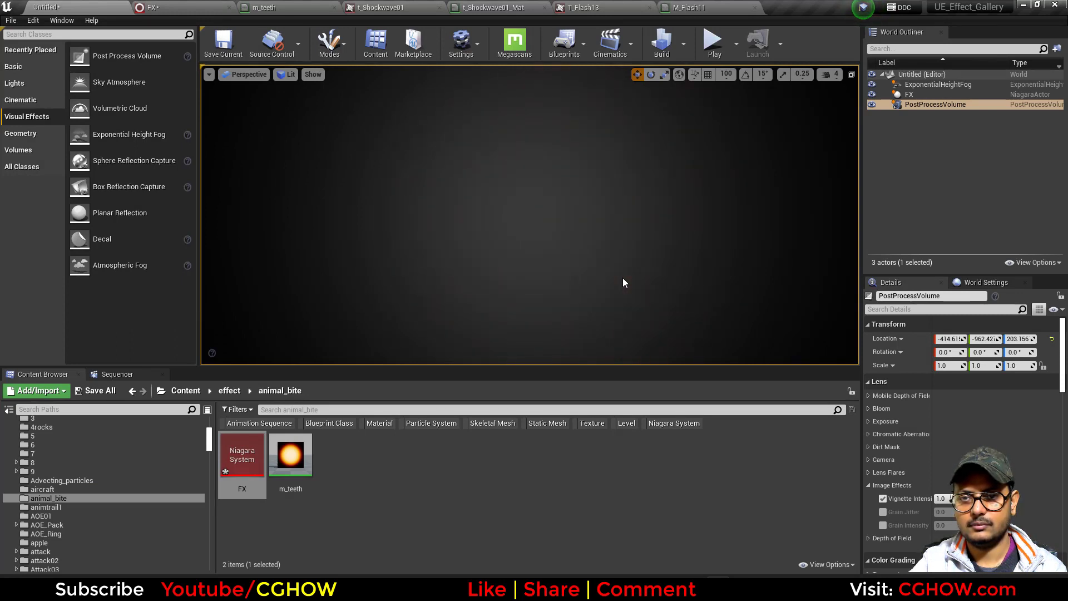
# Step: Replace lower_jaw's glow curve in its dynamic material parameters with a constant value
pyautogui.click(208, 5)
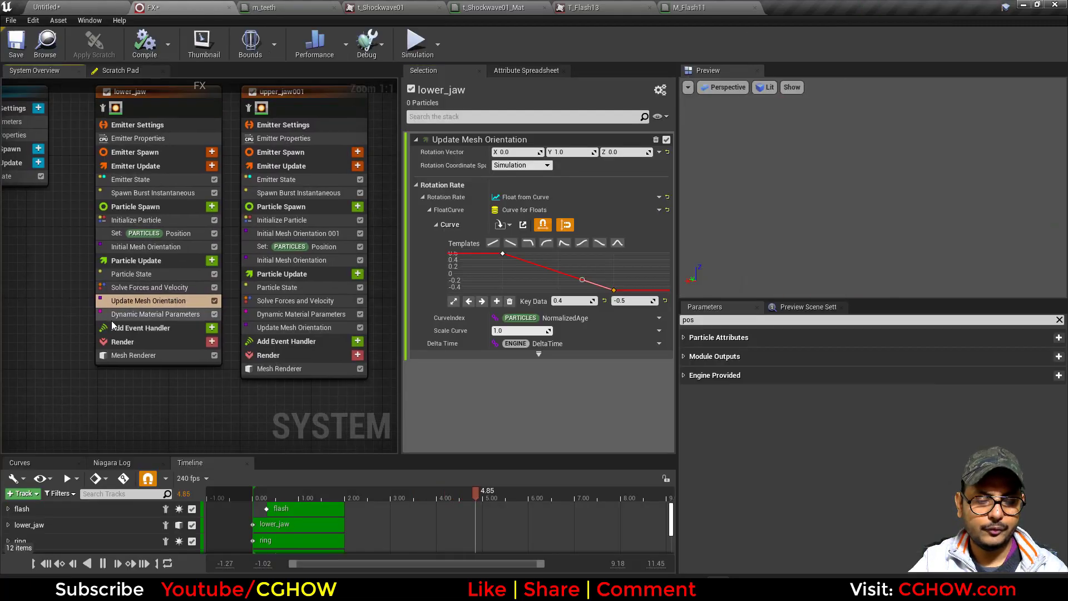
pyautogui.click(189, 362)
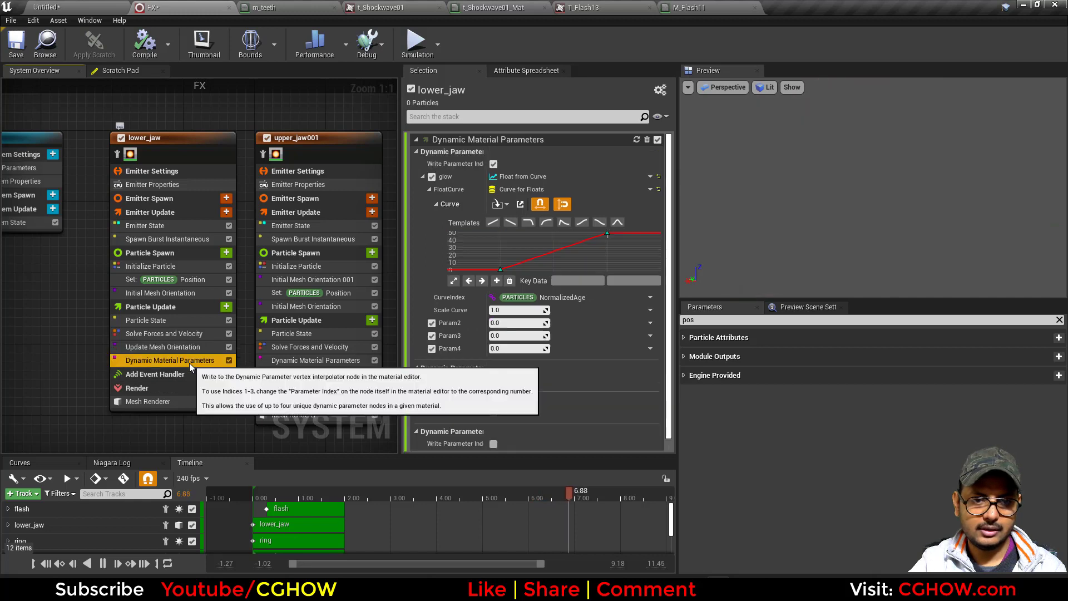
pyautogui.click(658, 177)
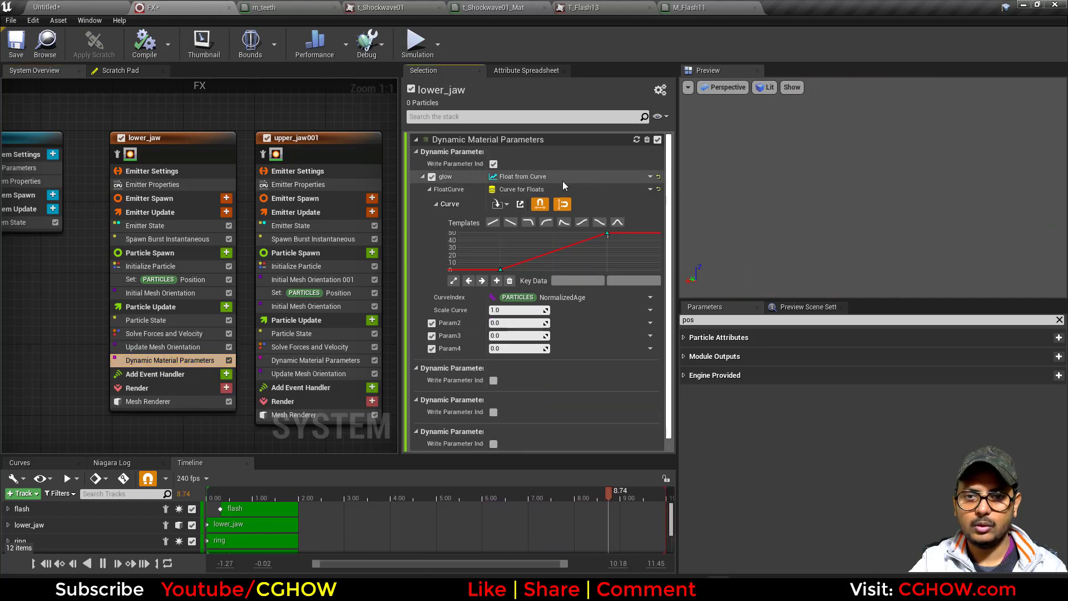
pyautogui.click(521, 177)
pyautogui.write('1')
# Step: Replace upper_jaw001's glow curve with a constant value of 100 and preview the bite in the level
pyautogui.click(314, 360)
pyautogui.click(643, 176)
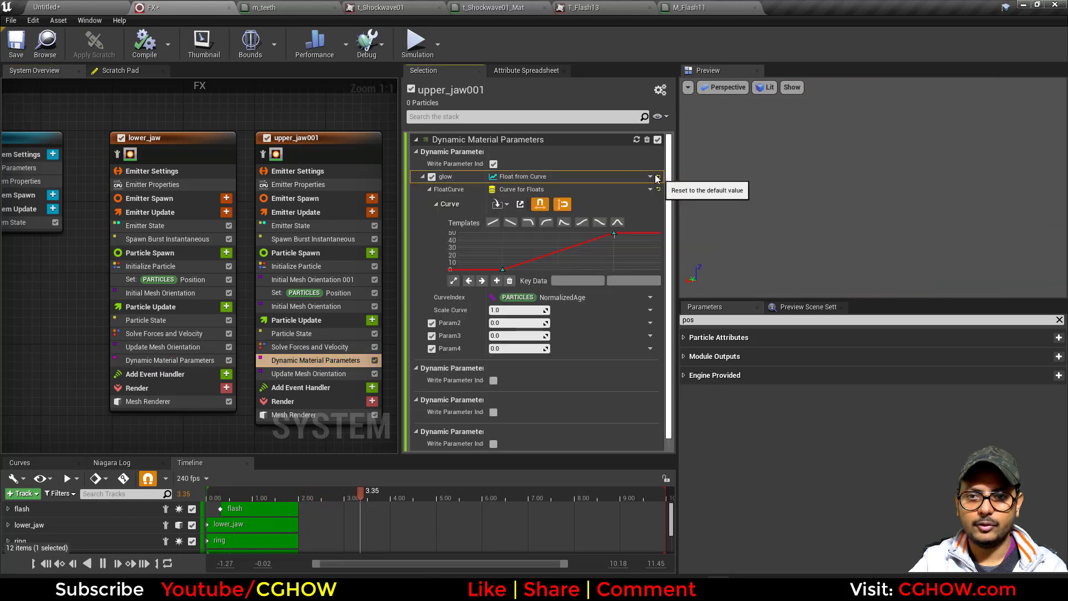
pyautogui.click(659, 176)
pyautogui.click(524, 177)
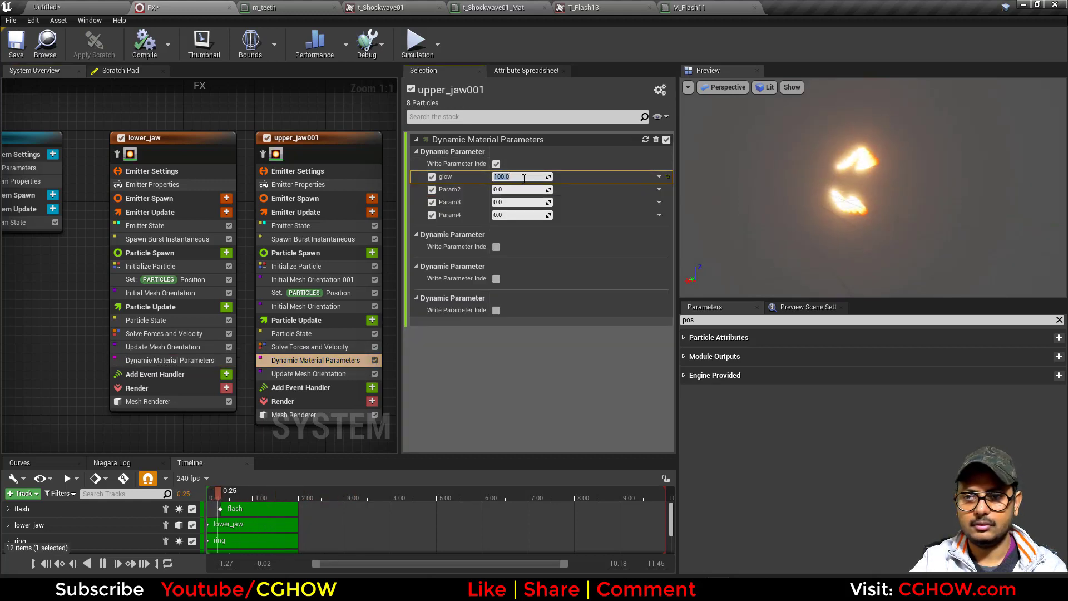
pyautogui.click(90, 6)
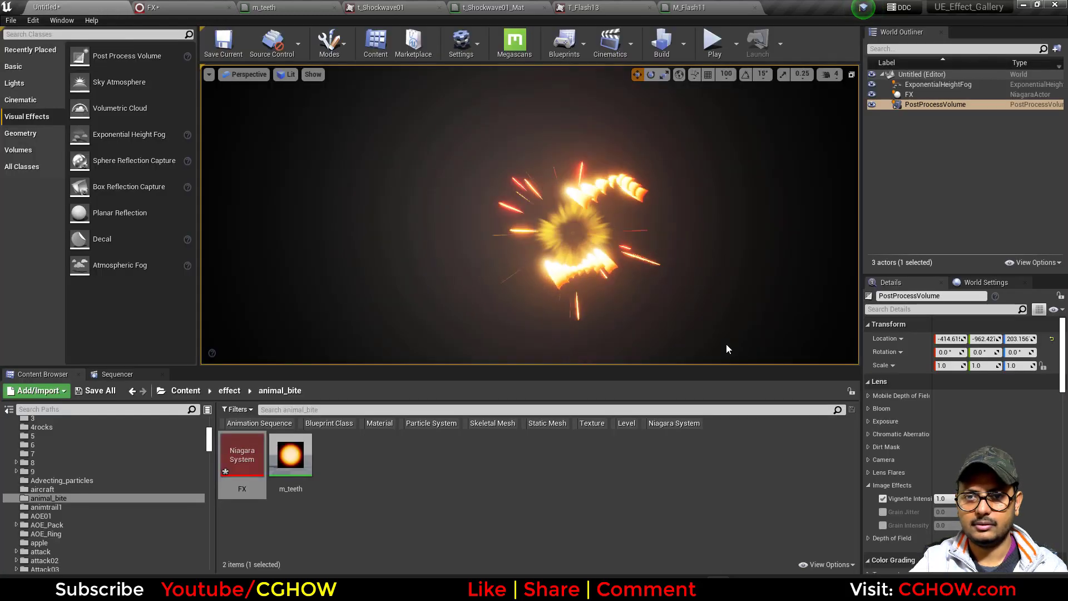
# Step: Set lower_jaw's glow to 60 and check the jaws' brightness in the level
pyautogui.click(167, 7)
pyautogui.click(512, 176)
pyautogui.click(166, 361)
pyautogui.click(513, 176)
pyautogui.write('60')
pyautogui.press('Return')
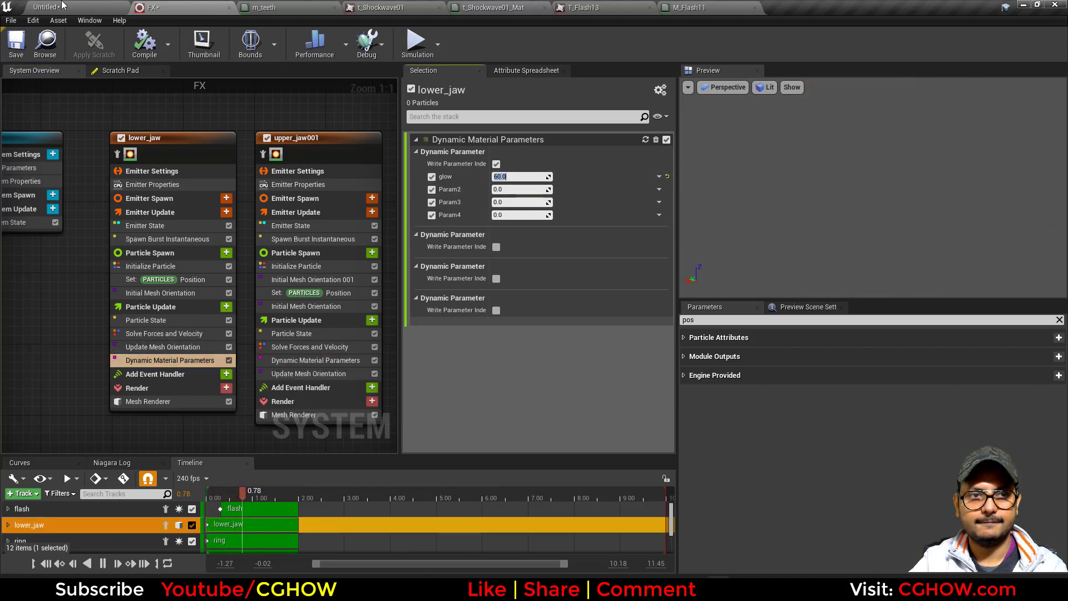
pyautogui.click(67, 7)
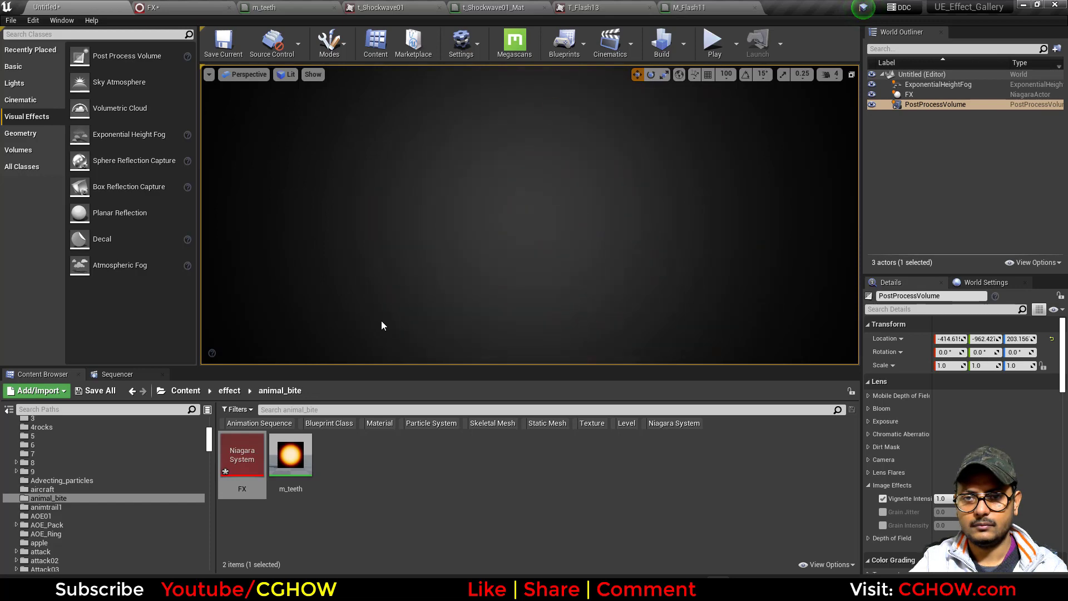
# Step: Open the streaks emitter's burst spawn count for editing
pyautogui.click(173, 6)
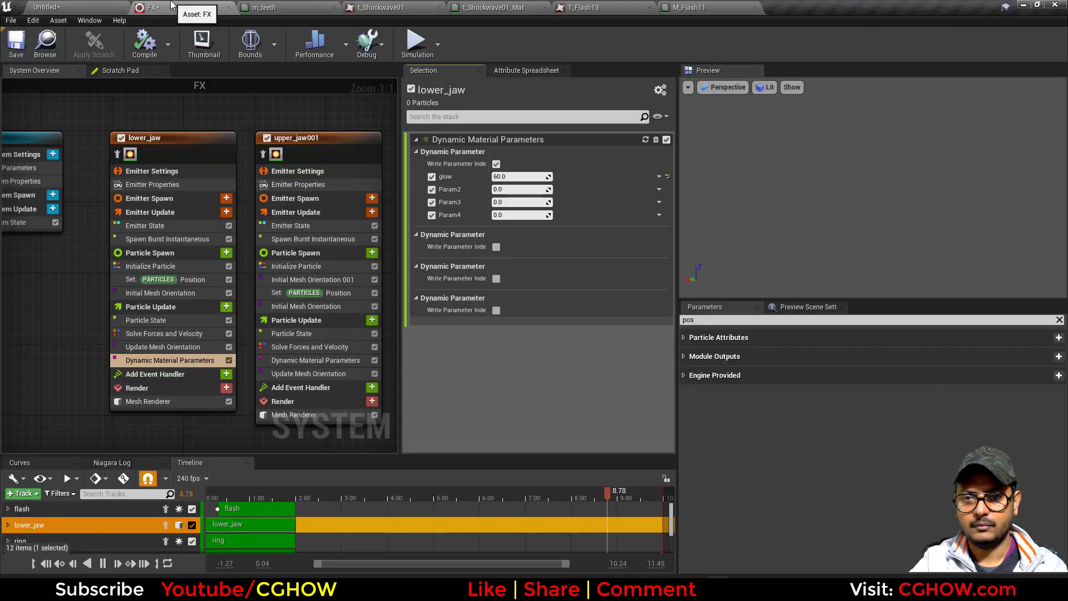
pyautogui.scroll(-2, 350, 200)
pyautogui.moveTo(350, 130); pyautogui.dragTo(231, 130, button='right')
pyautogui.scroll(2, 231, 129)
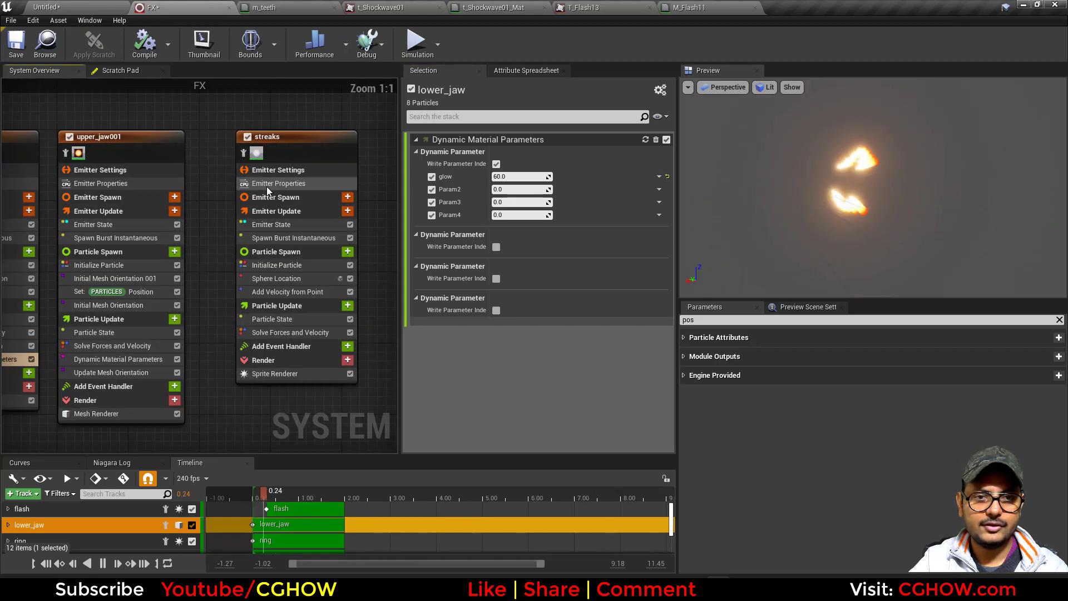
pyautogui.click(284, 238)
pyautogui.moveTo(516, 152); pyautogui.dragTo(506, 152)
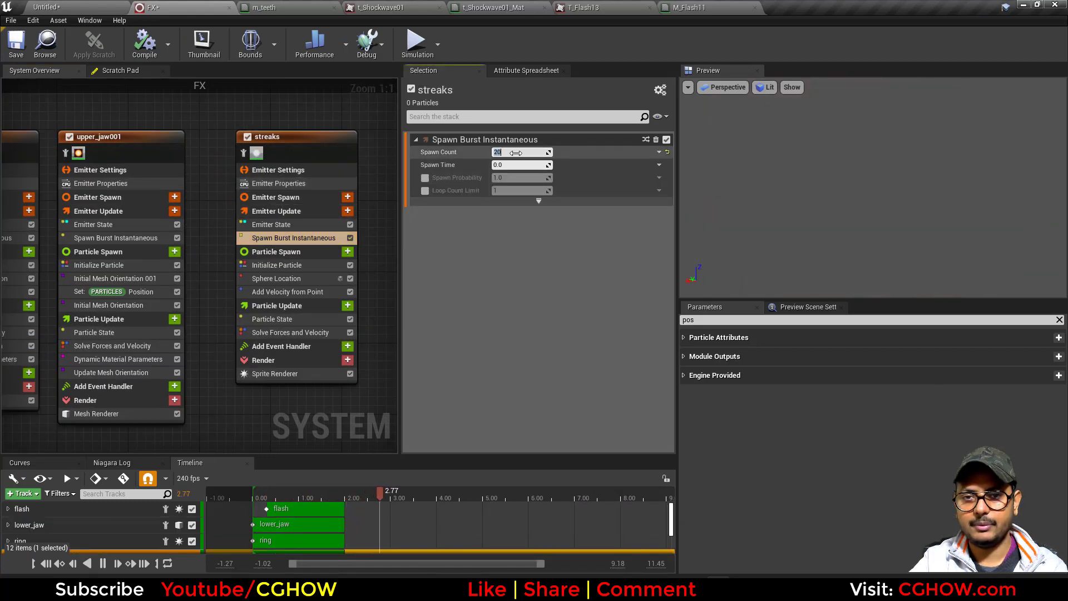
# Step: Set the maximum of the streaks' random color value range to 3.0 and check the streaks in the level
pyautogui.click(289, 266)
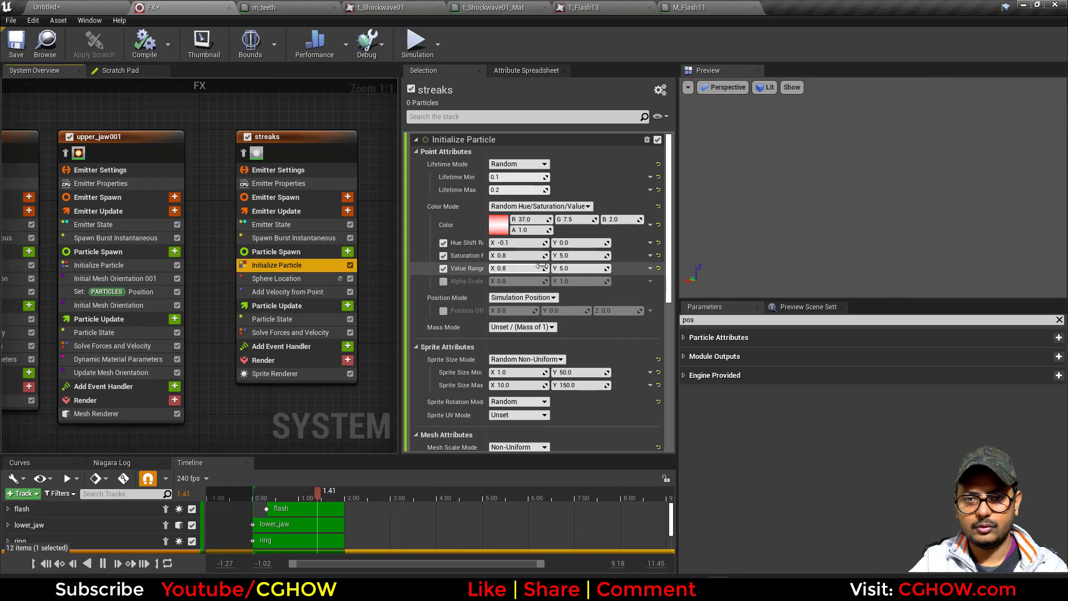
pyautogui.moveTo(574, 269); pyautogui.dragTo(561, 270)
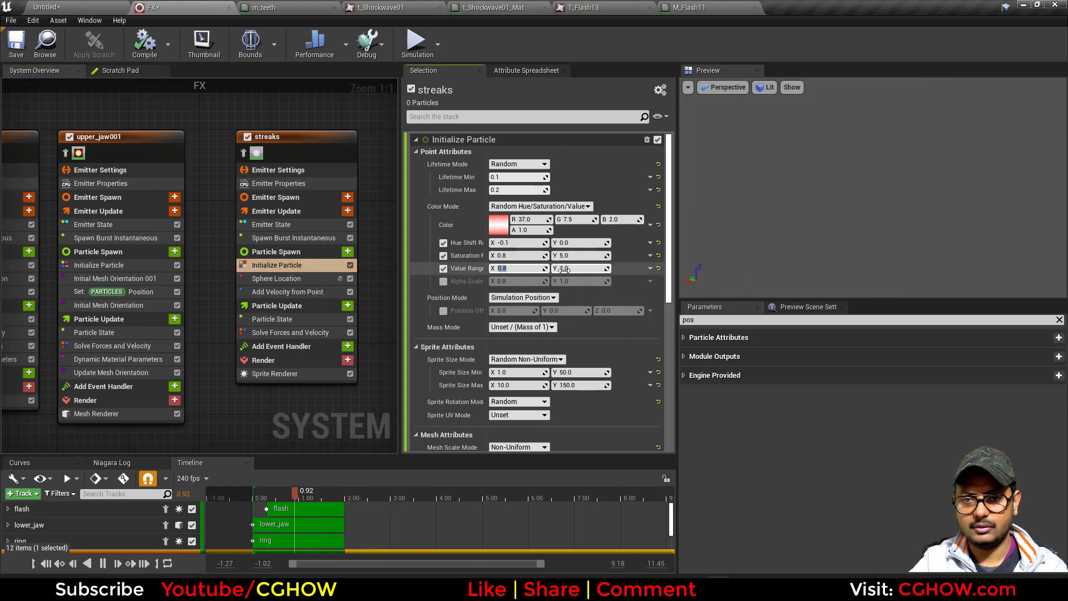
pyautogui.write('5')
pyautogui.press('Return')
pyautogui.click(531, 269)
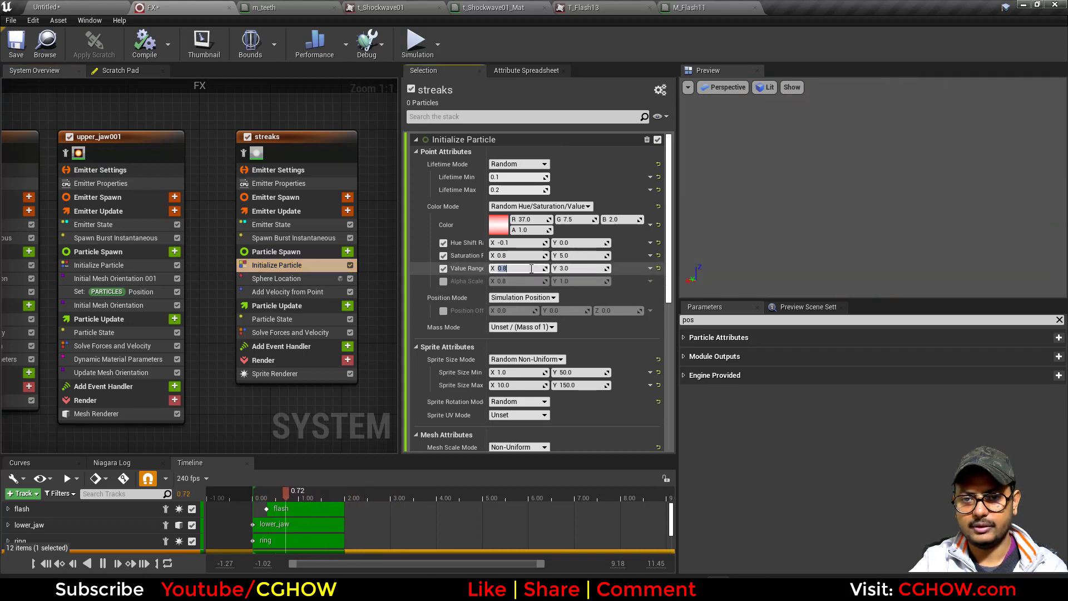
pyautogui.click(84, 5)
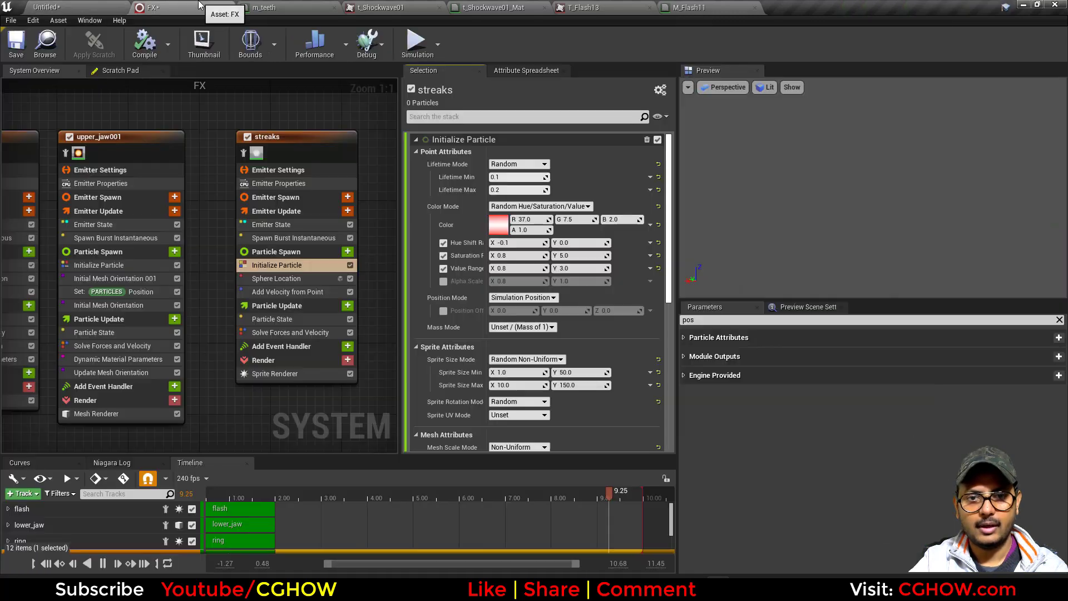
# Step: Try 0.3 as the streaks' maximum particle lifetime in the level and return it to 0.2
pyautogui.moveTo(229, 408)
pyautogui.mouseDown(button='right')
pyautogui.moveTo(372, 401)
pyautogui.moveTo(273, 384)
pyautogui.mouseUp(button='right')
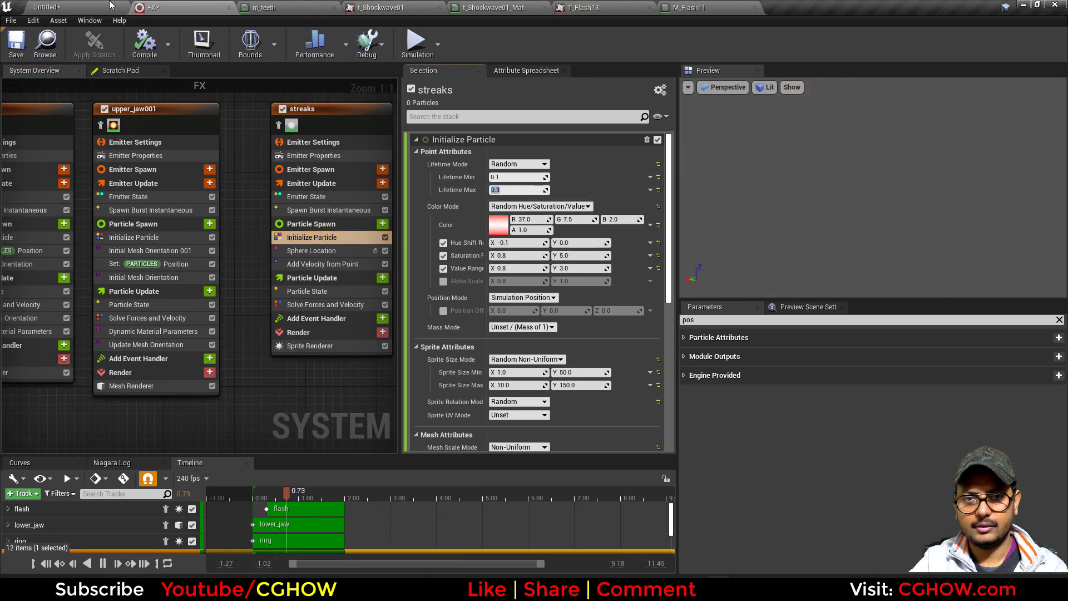
pyautogui.click(120, 9)
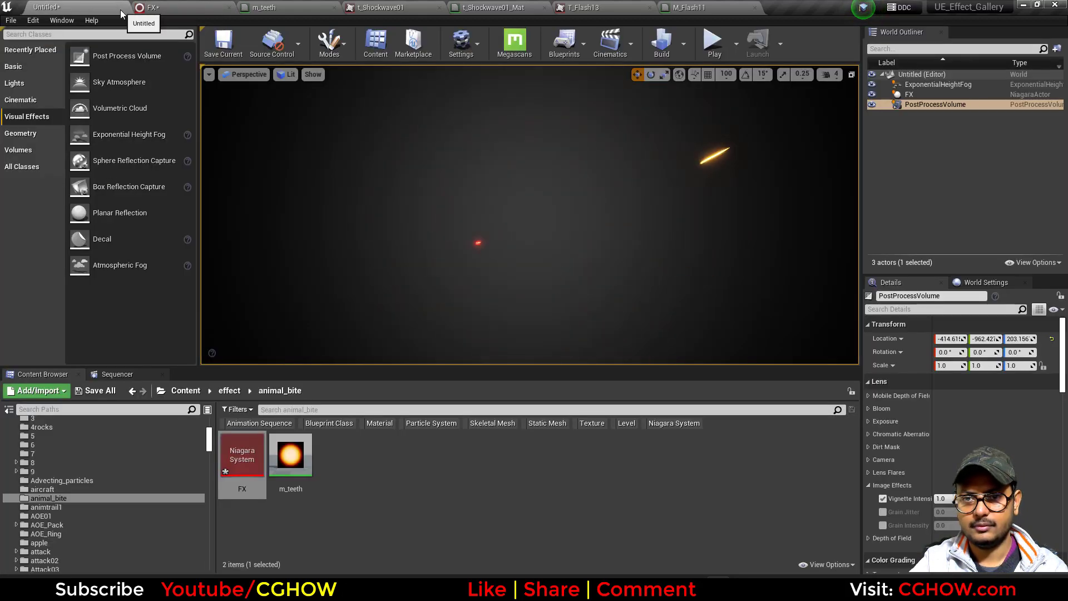
pyautogui.click(186, 4)
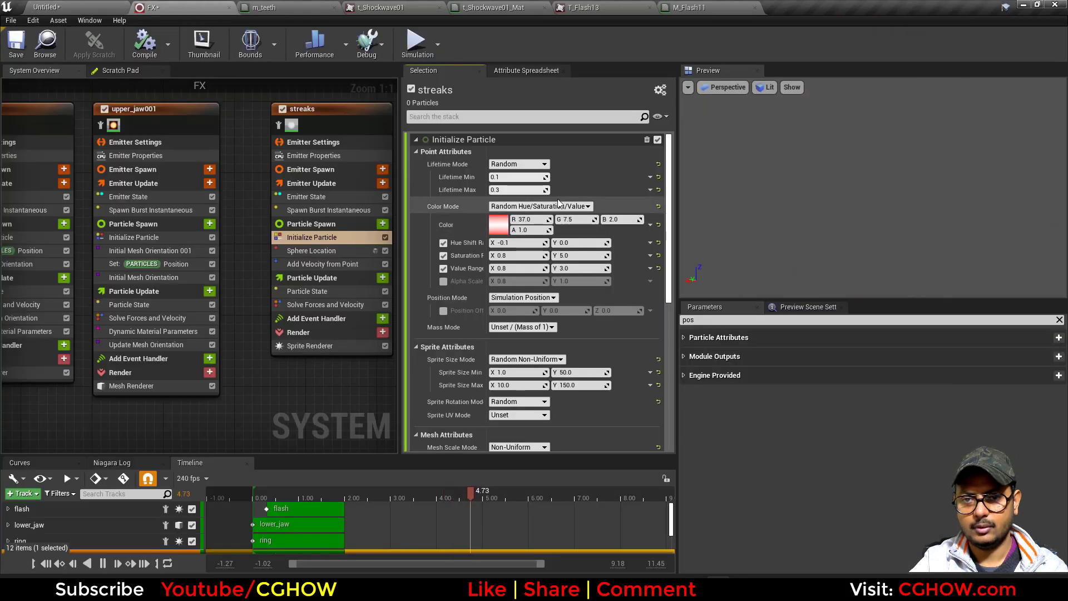
pyautogui.click(129, 6)
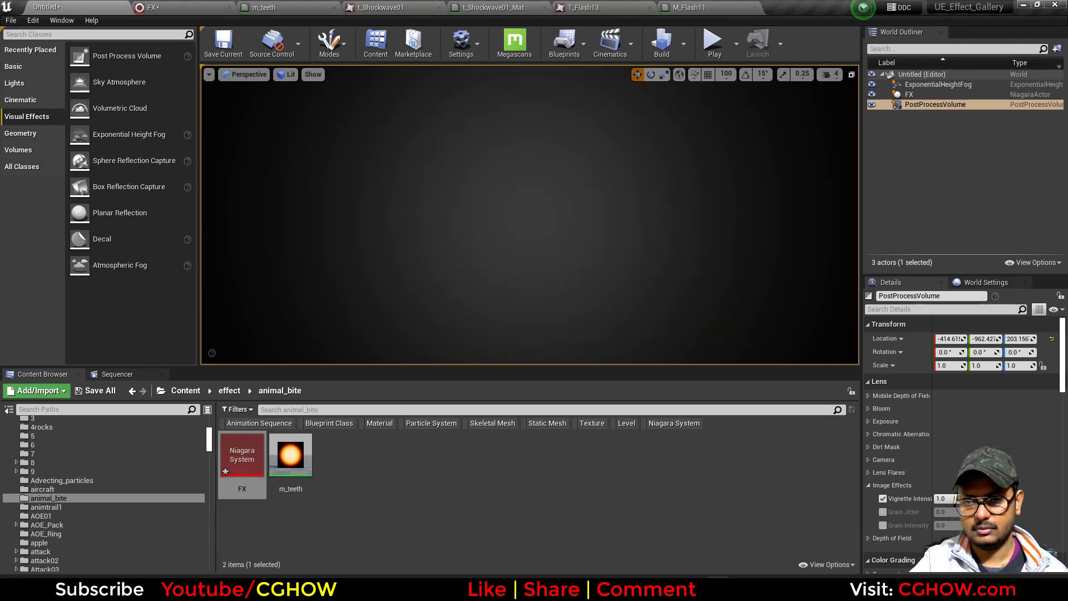
# Step: Frame the FX actor, inspect the bite effect from other angles in the level and the Niagara preview, and deselect the actor
pyautogui.click(915, 94)
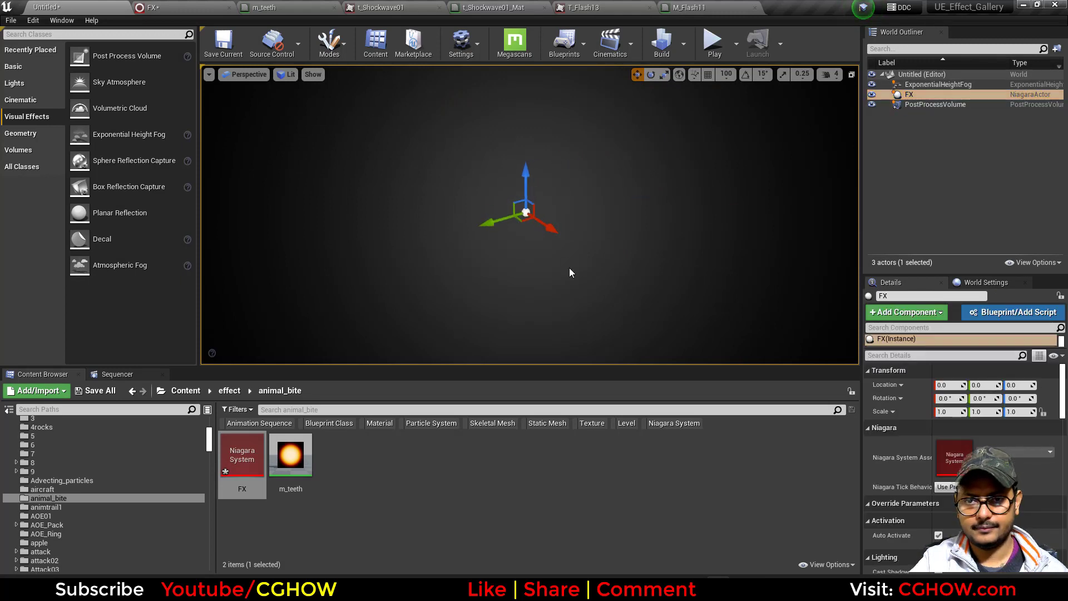
pyautogui.moveTo(556, 270)
pyautogui.mouseDown(button='right')
pyautogui.moveTo(528, 284)
pyautogui.moveTo(542, 274)
pyautogui.mouseUp(button='right')
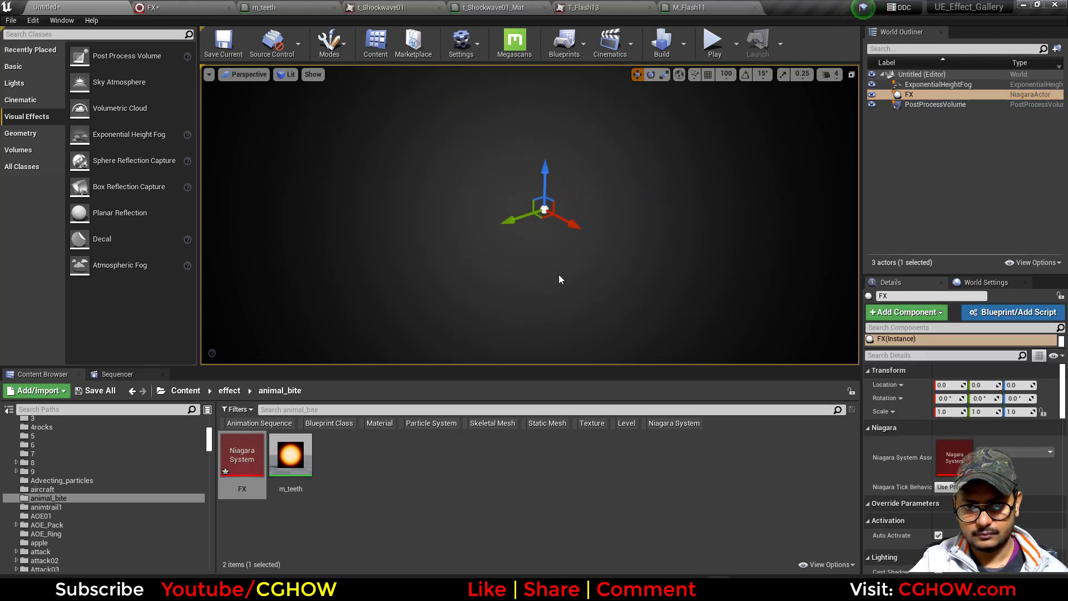
pyautogui.press('f')
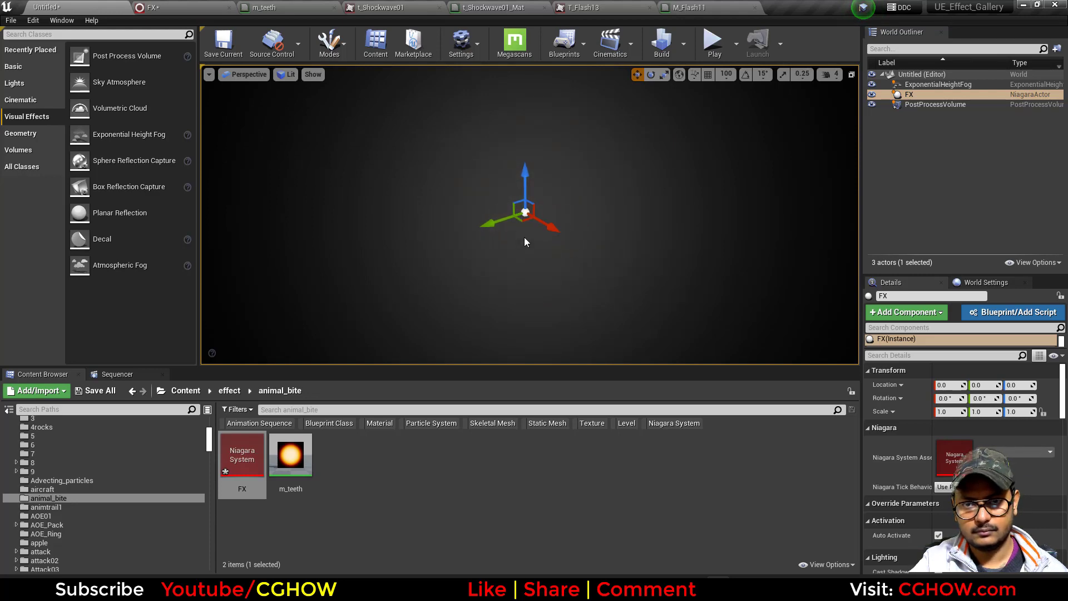
pyautogui.click(209, 5)
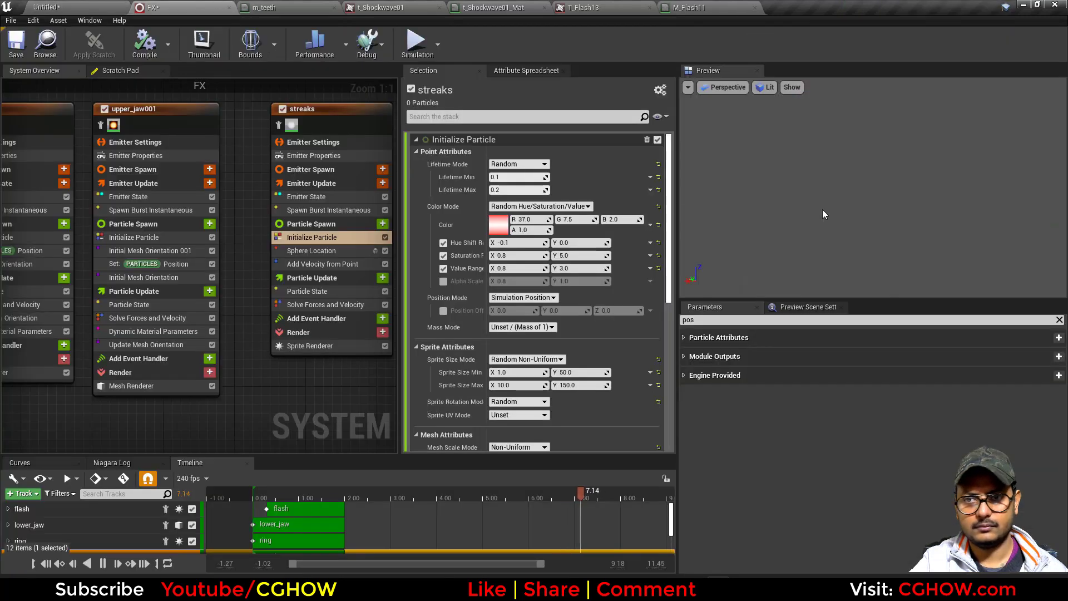
pyautogui.moveTo(831, 241); pyautogui.dragTo(724, 243)
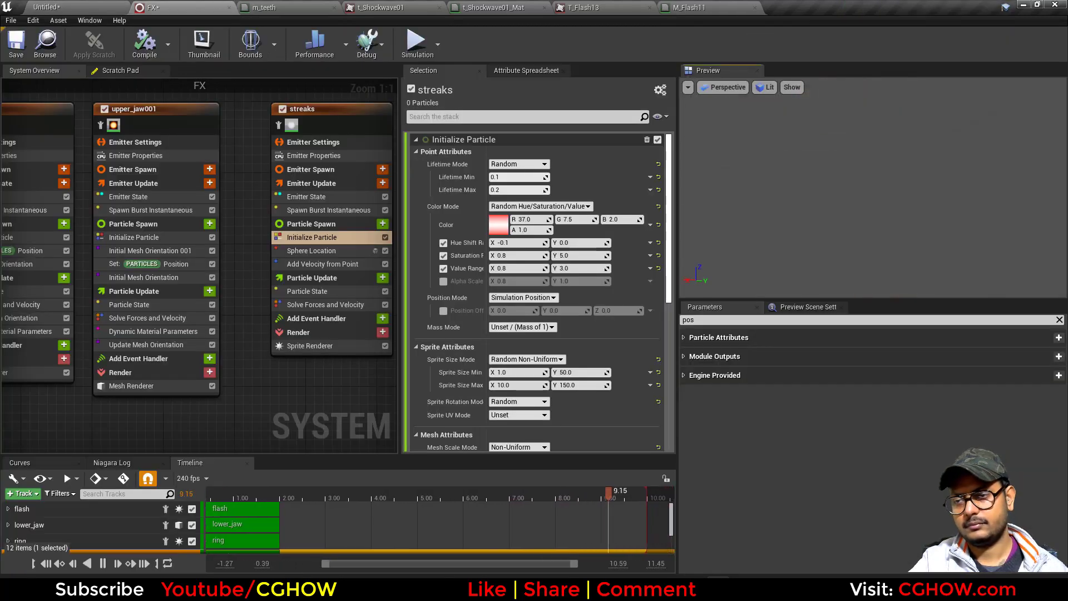
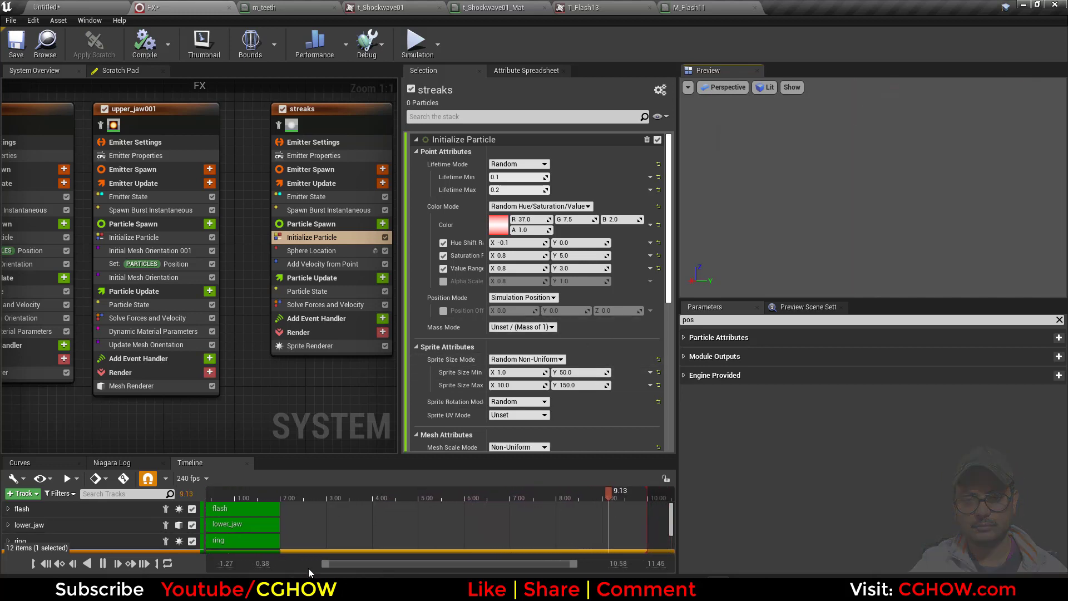
pyautogui.click(53, 8)
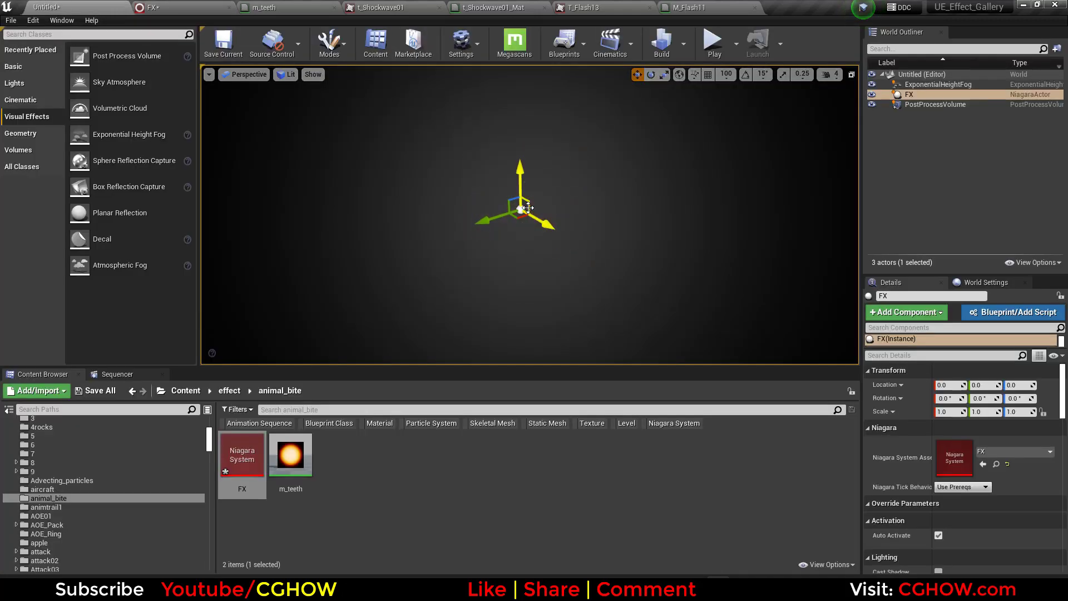
pyautogui.moveTo(528, 207); pyautogui.dragTo(528, 207, button='middle')
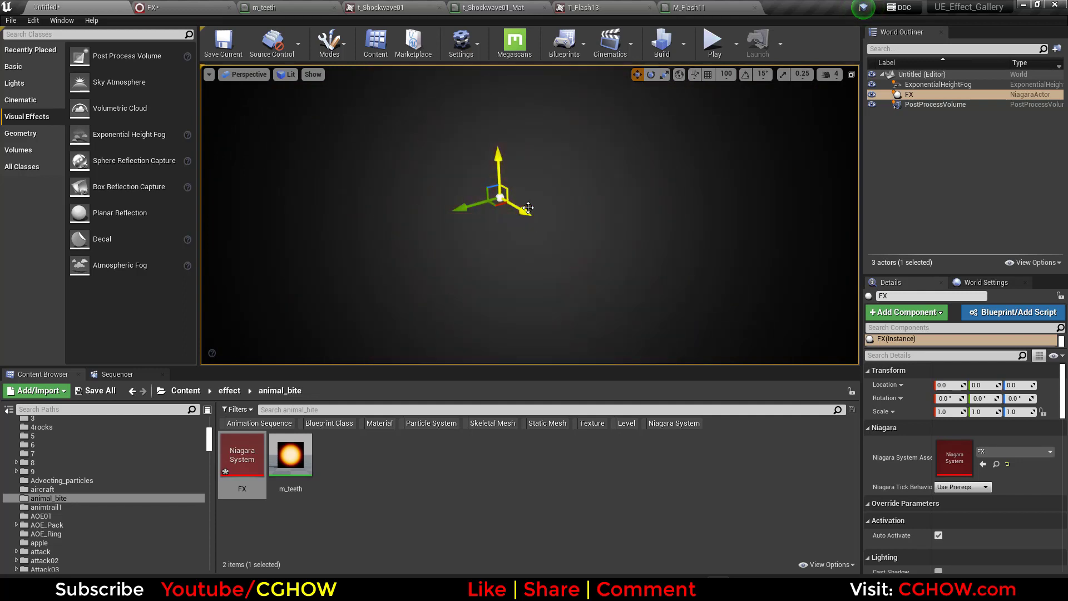
pyautogui.click(319, 267)
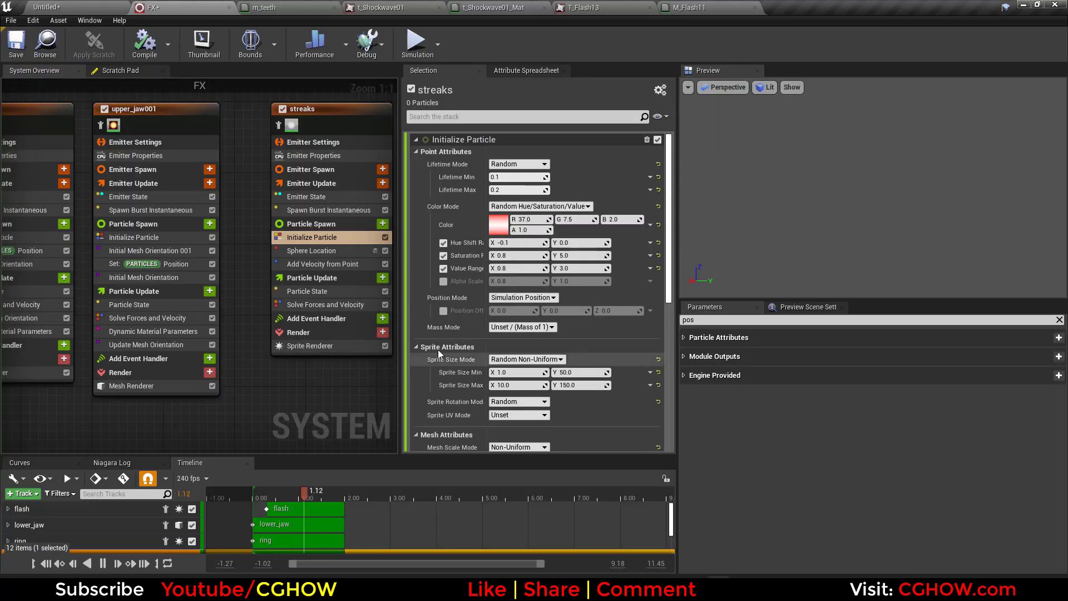
# Step: Open the dynamic material parameters of lower_jaw and upper_jaw001 and check the jaws' glow in the level
pyautogui.moveTo(183, 400); pyautogui.dragTo(393, 392, button='right')
pyautogui.click(217, 325)
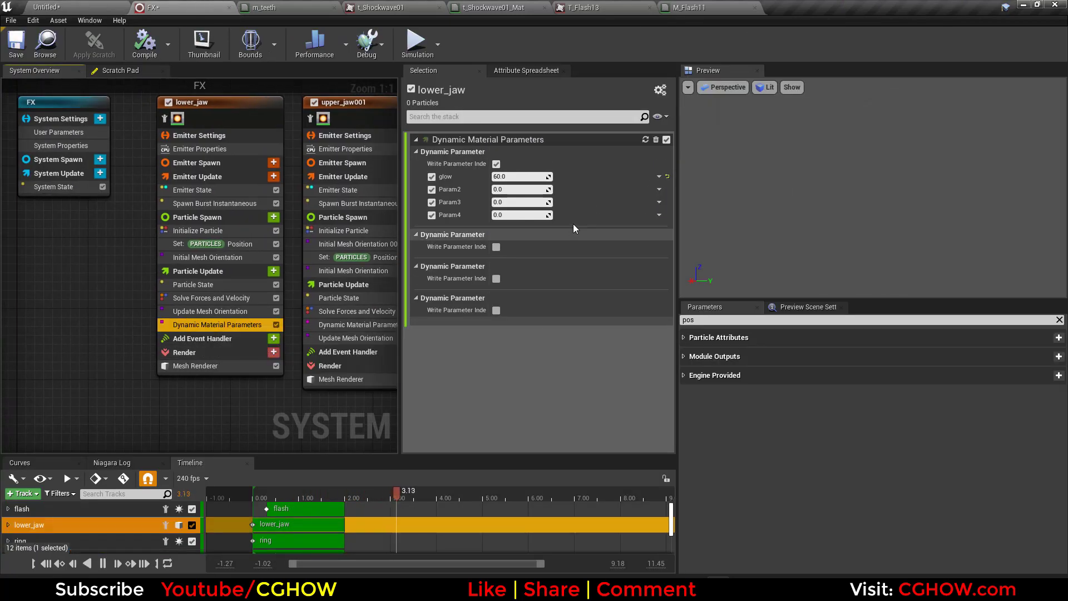
pyautogui.click(355, 325)
pyautogui.click(48, 7)
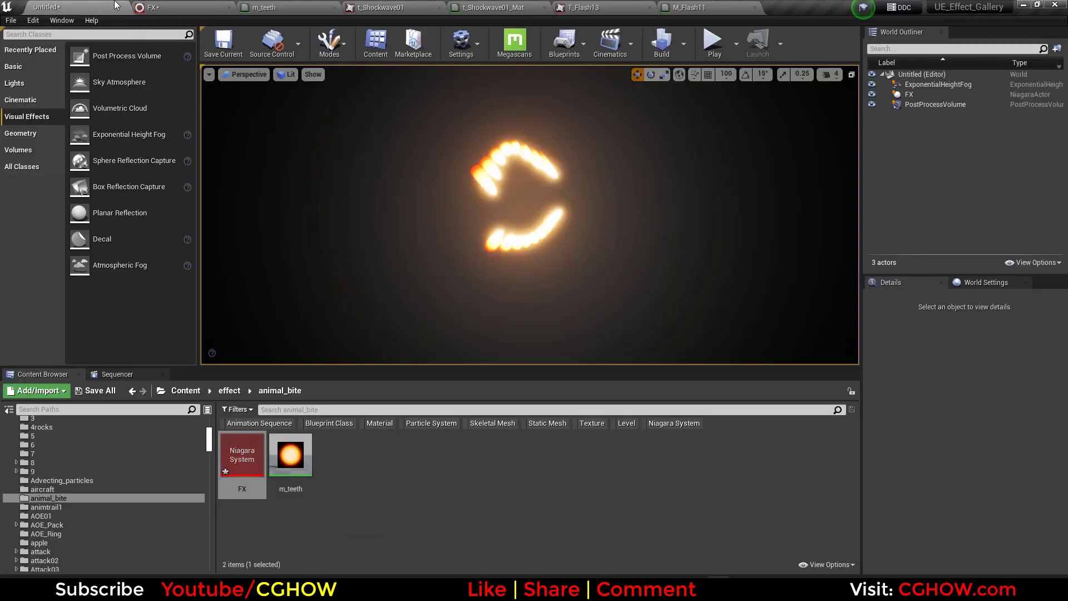